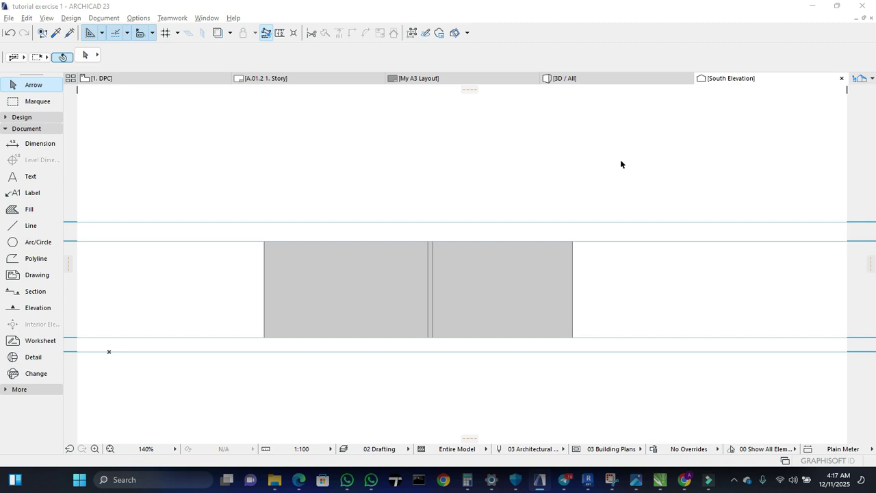
Compare the 1. DPC floor plan with the South Elevation, finishing on the floor plan.
mouse_move(194, 80)
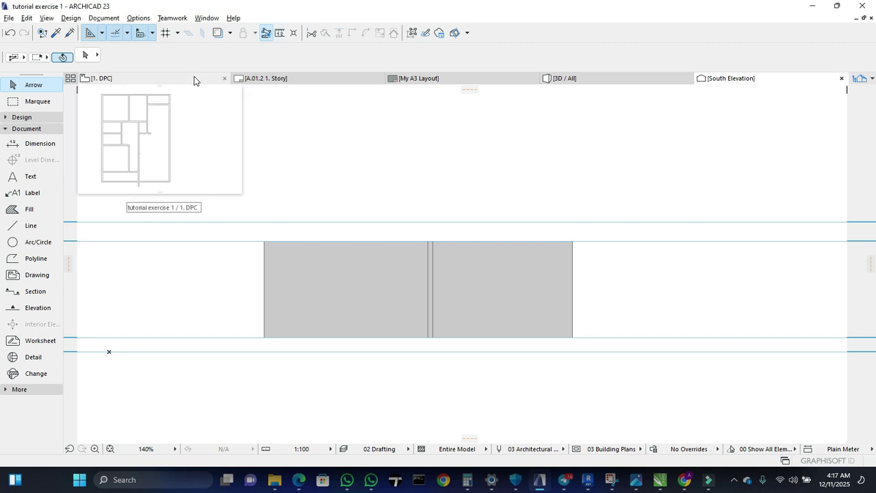
left_click(194, 81)
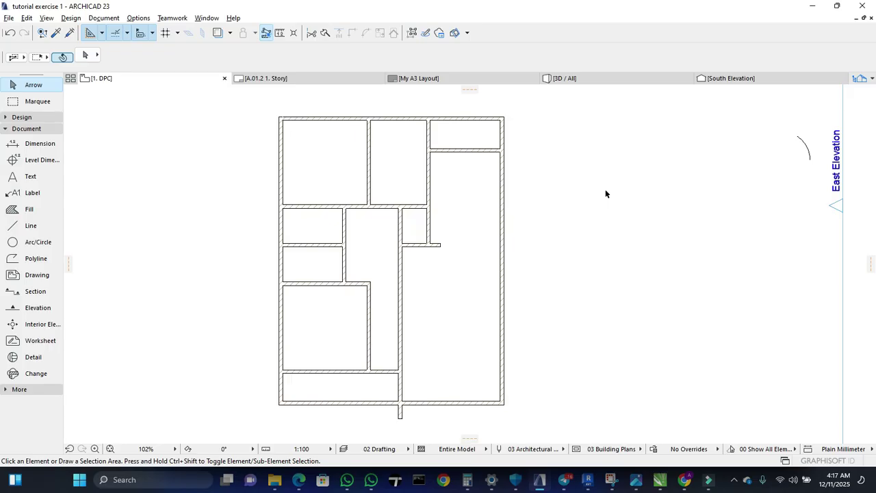
left_click(773, 83)
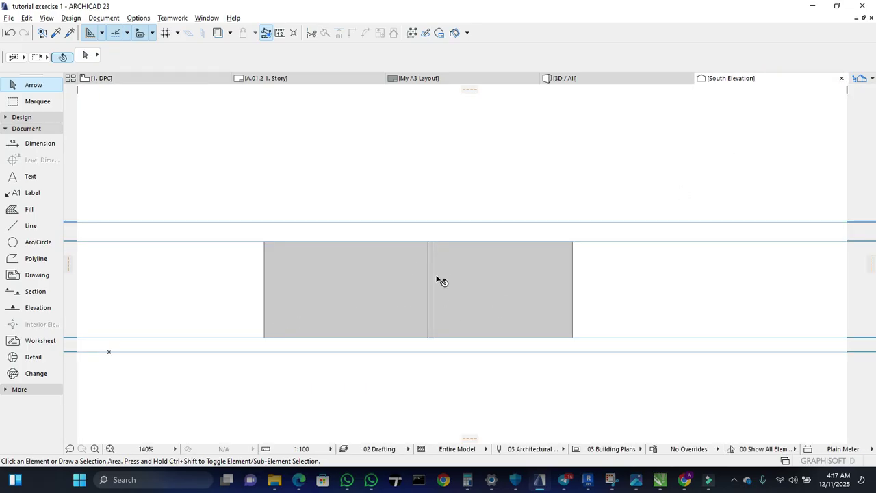
left_click(182, 85)
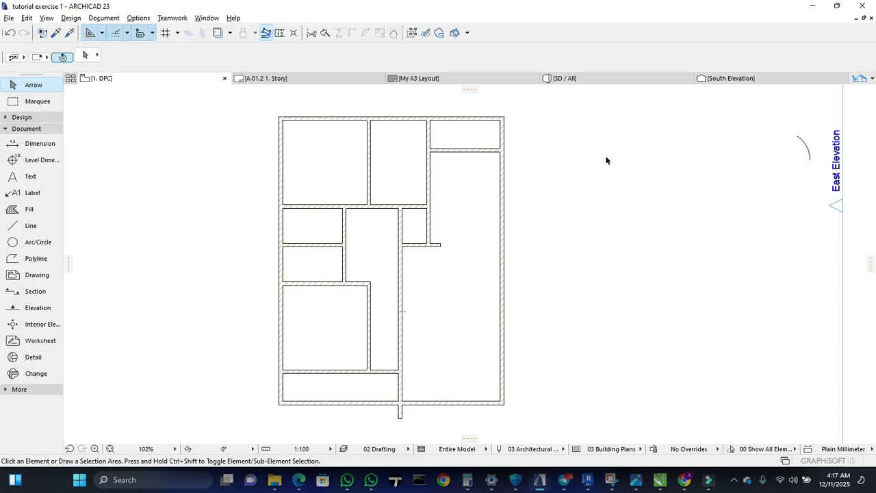
left_click(730, 79)
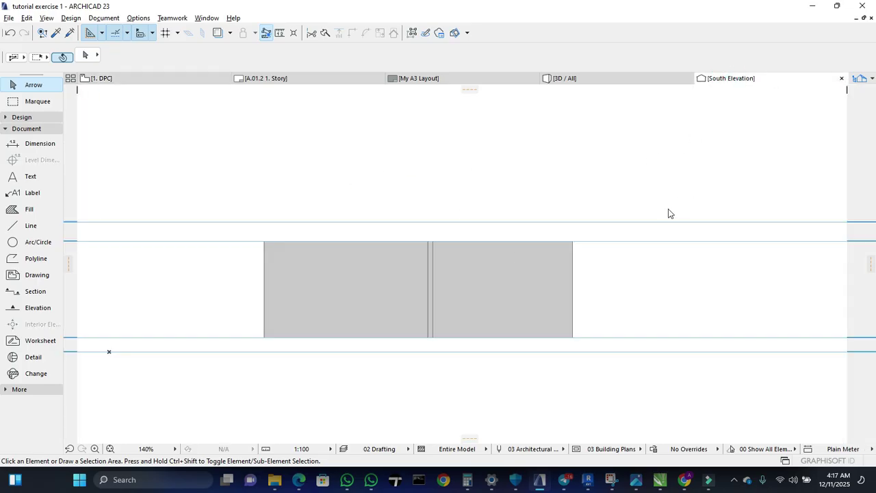
left_click(154, 79)
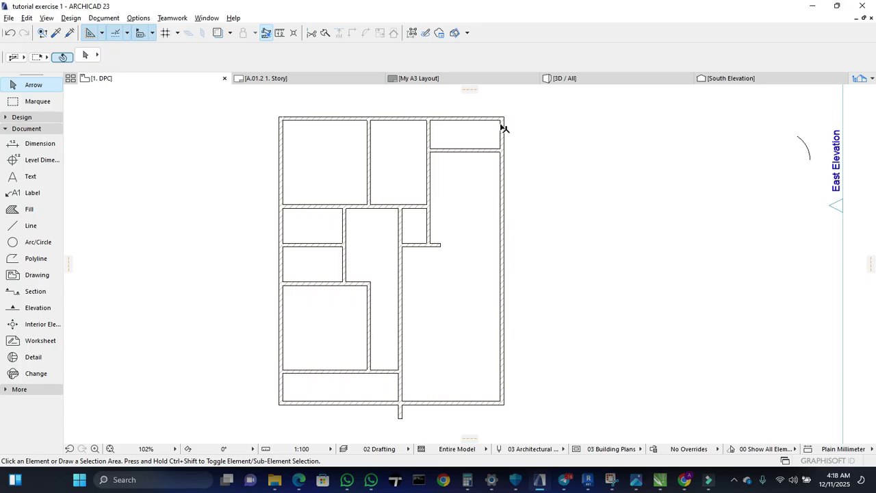
Examine the exterior walls and room layout on the 1. DPC floor plan.
mouse_move(503, 309)
middle_click_drag(381, 385, 419, 388)
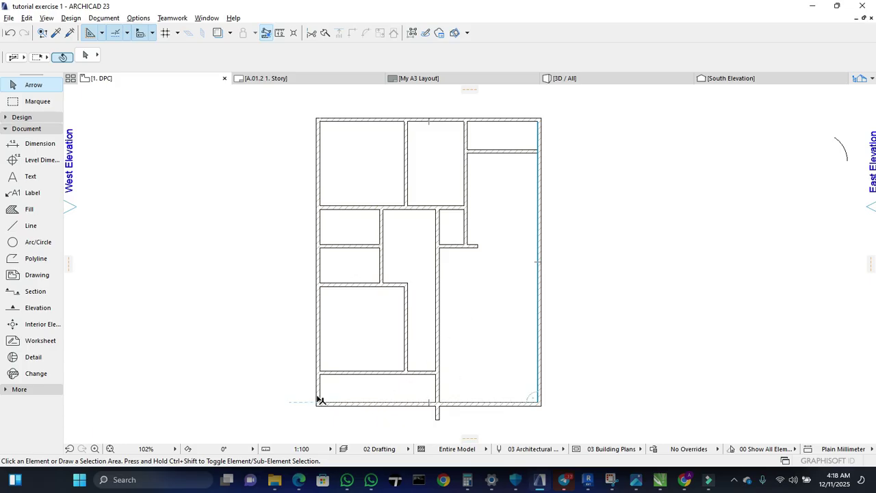
middle_click_drag(417, 403, 403, 394)
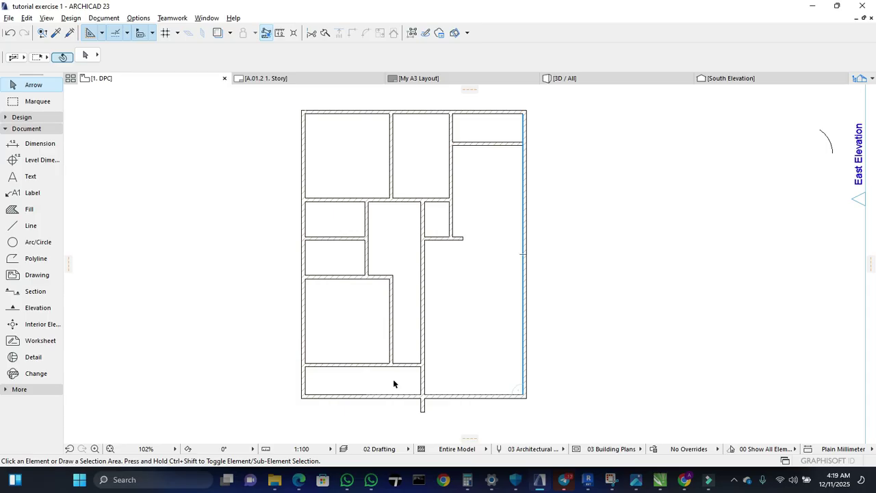
middle_click_drag(395, 379, 376, 355)
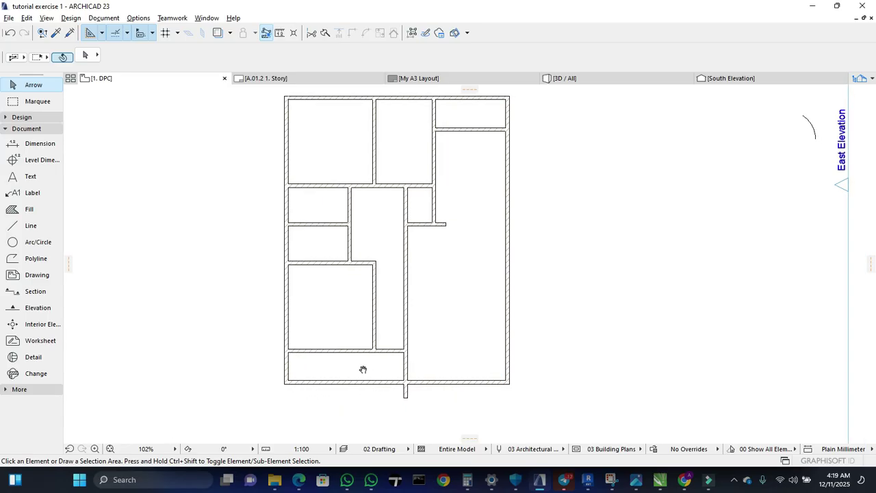
middle_click_drag(364, 368, 353, 370)
scroll(327, 391, "up", 3)
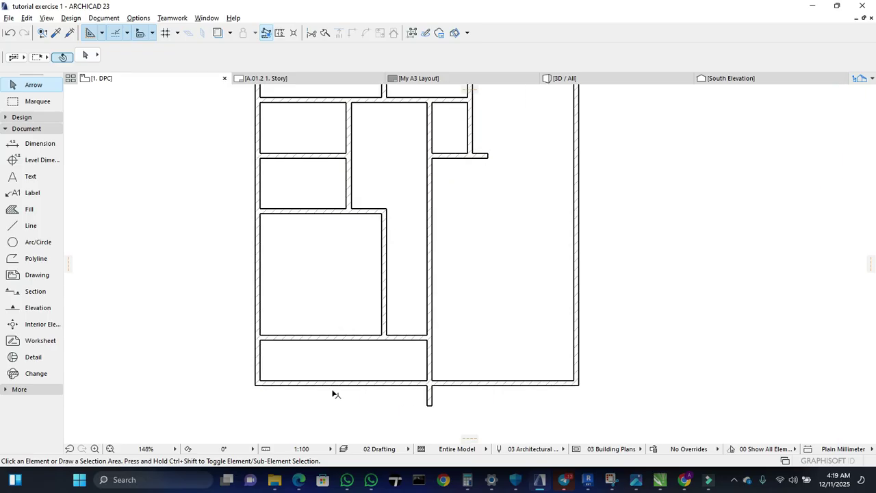
middle_click_drag(403, 403, 379, 416)
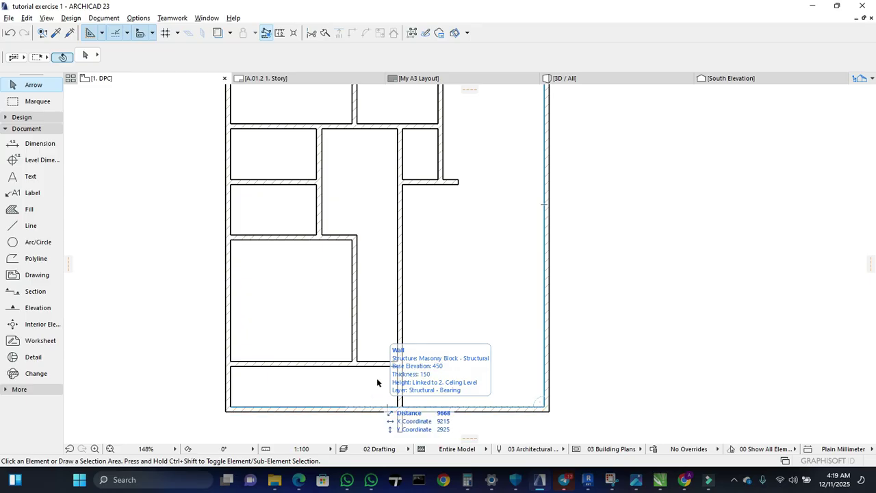
scroll(377, 378, "down", 1)
middle_click_drag(442, 315, 451, 334)
middle_click_drag(401, 419, 397, 393)
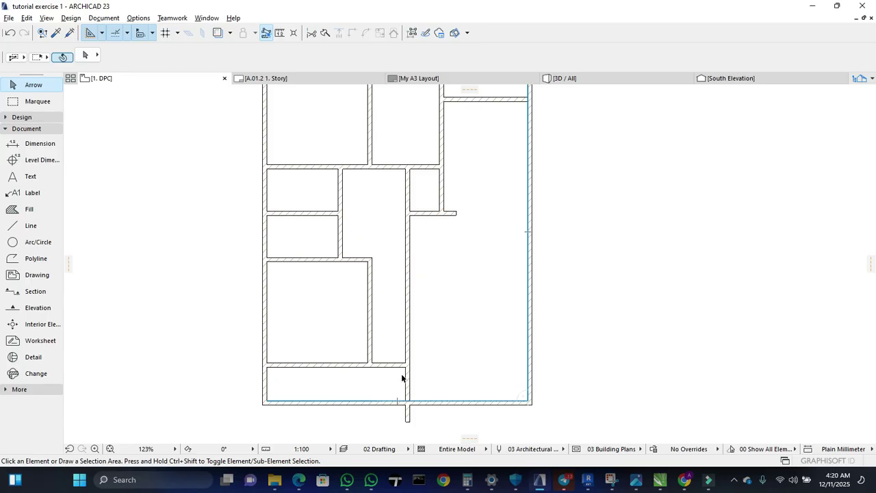
middle_click_drag(414, 359, 425, 354)
middle_click_drag(469, 320, 467, 349)
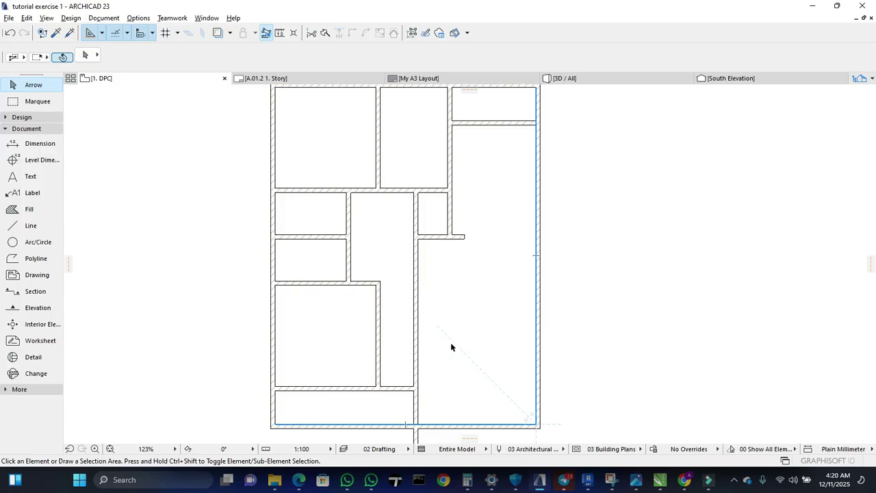
middle_click_drag(420, 366, 430, 349)
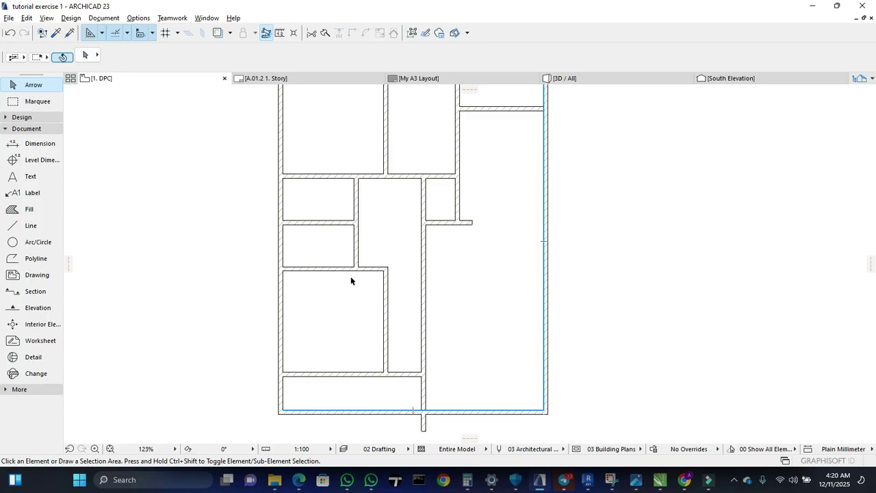
middle_click_drag(350, 277, 368, 278)
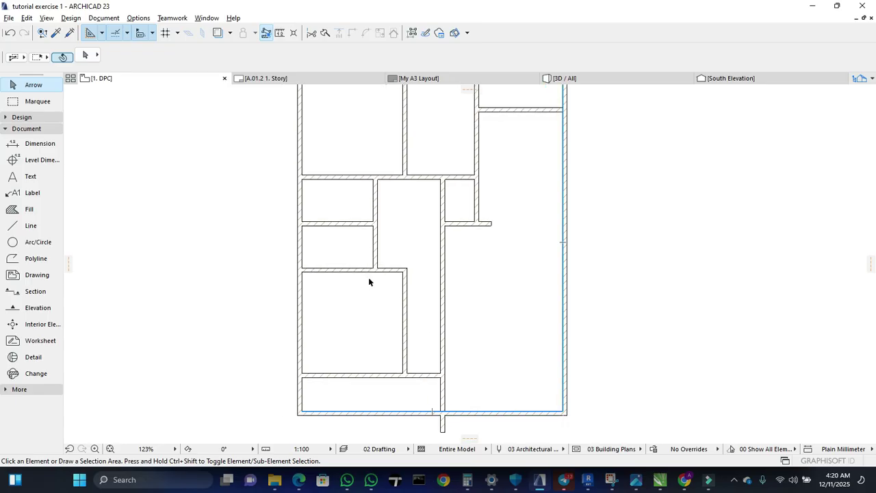
Collapse the Document tool group and inspect the plan's interior walls and the front wall where the short projecting wall crosses it.
left_click(6, 130)
middle_click_drag(372, 295, 369, 326)
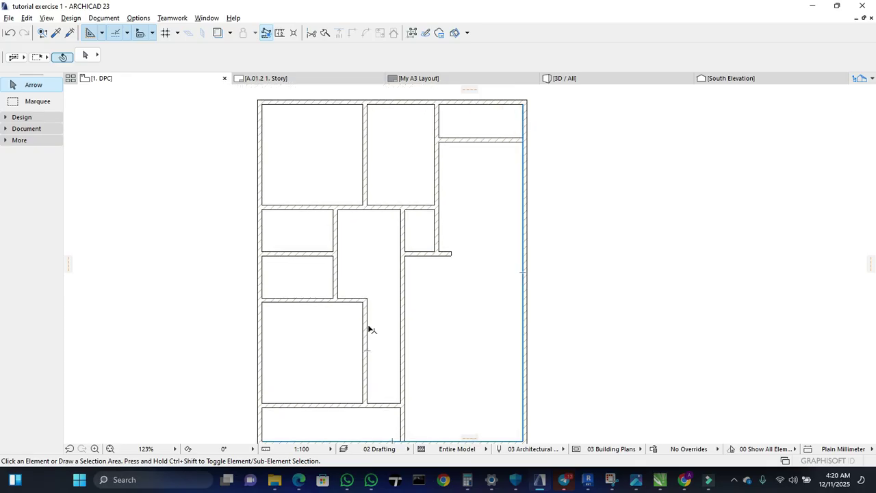
middle_click_drag(410, 283, 448, 268)
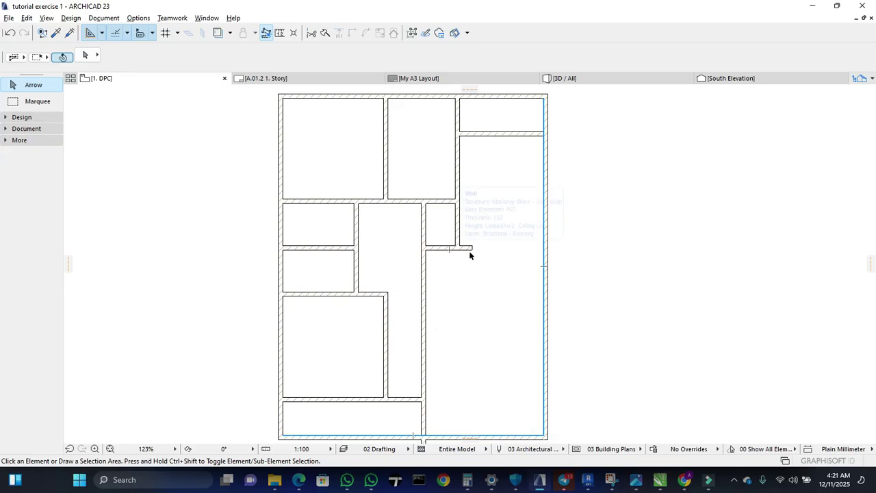
scroll(462, 236, "down", 2)
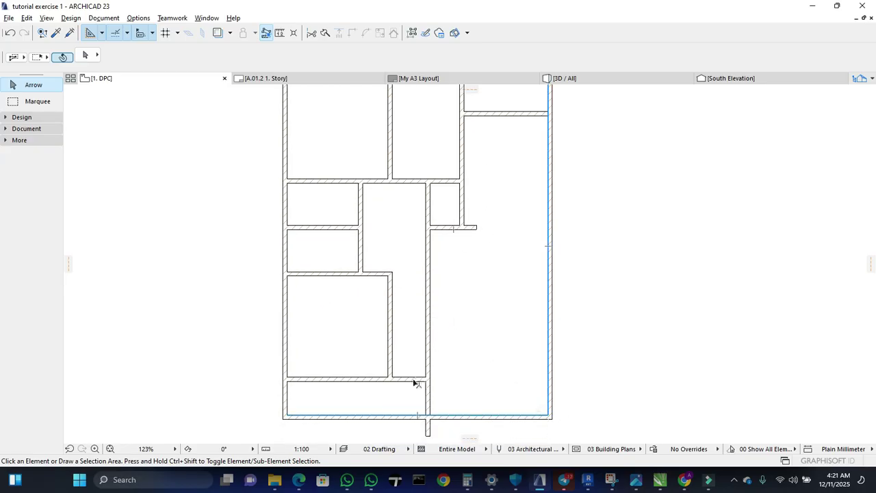
scroll(372, 427, "down", 1)
scroll(372, 428, "up", 3)
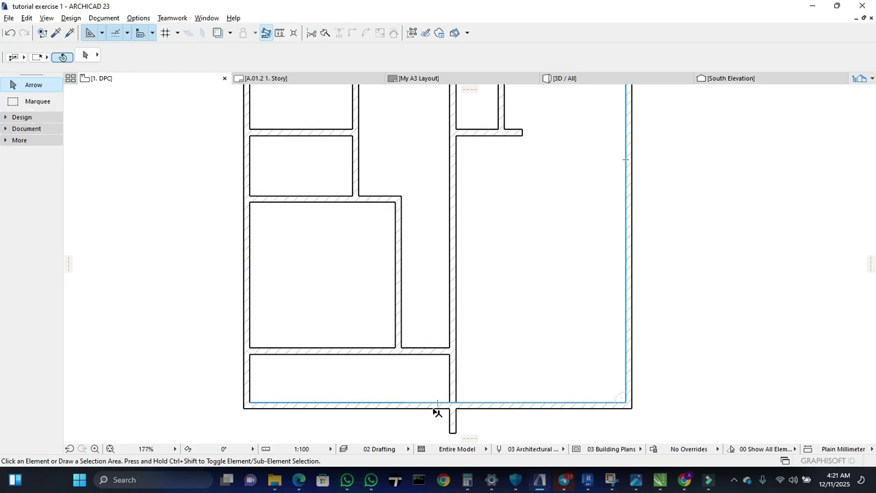
scroll(413, 415, "down", 1)
scroll(413, 415, "up", 3)
middle_click_drag(429, 411, 460, 418)
scroll(470, 403, "up", 2)
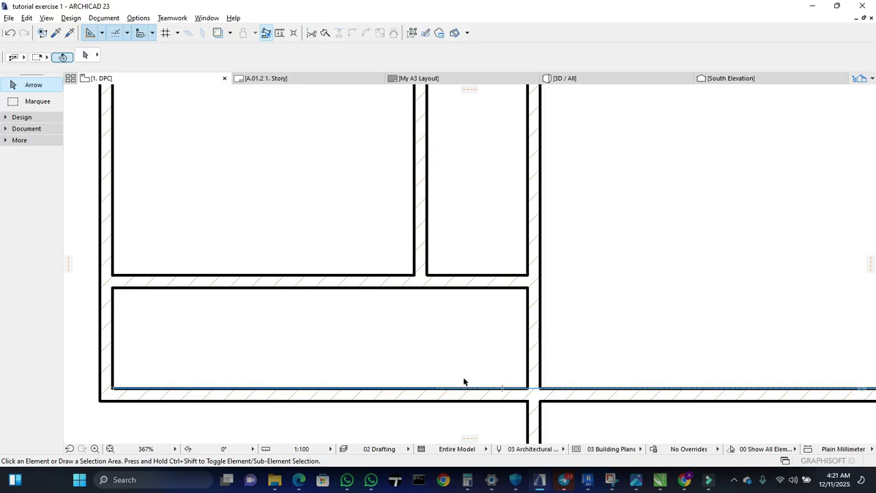
scroll(280, 346, "down", 1)
scroll(280, 346, "down", 5)
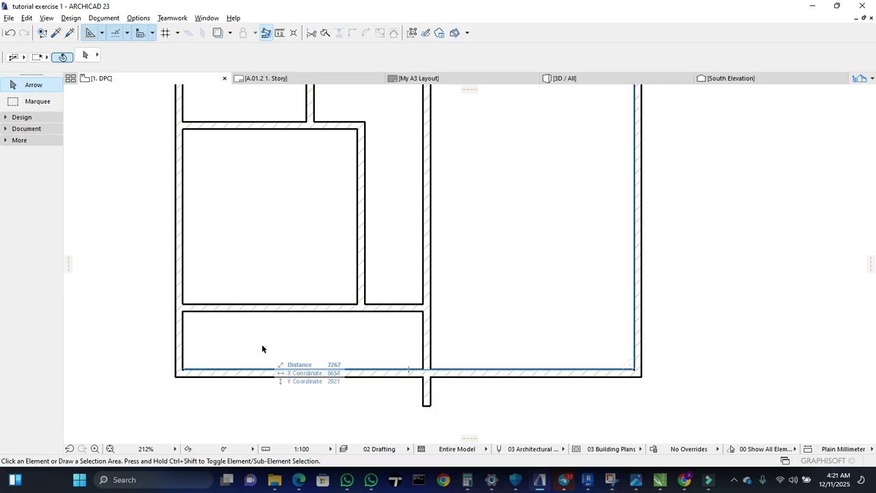
scroll(319, 382, "down", 4)
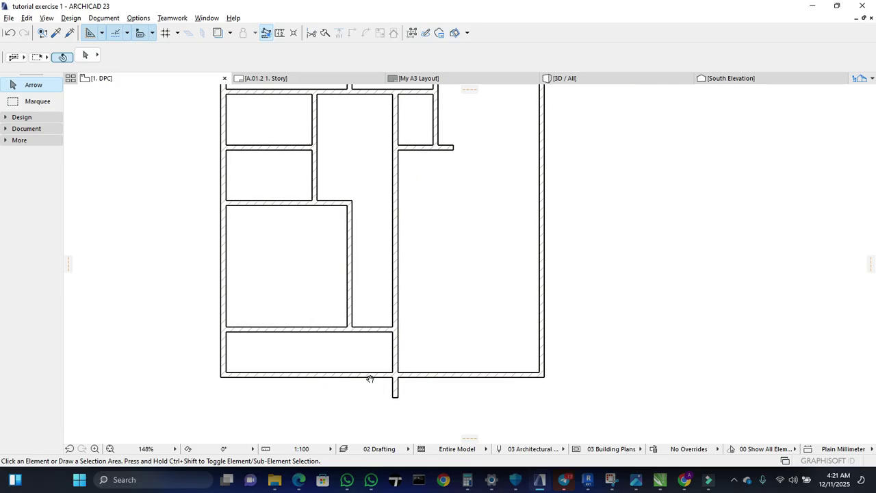
middle_click_drag(368, 377, 385, 398)
scroll(378, 380, "down", 4)
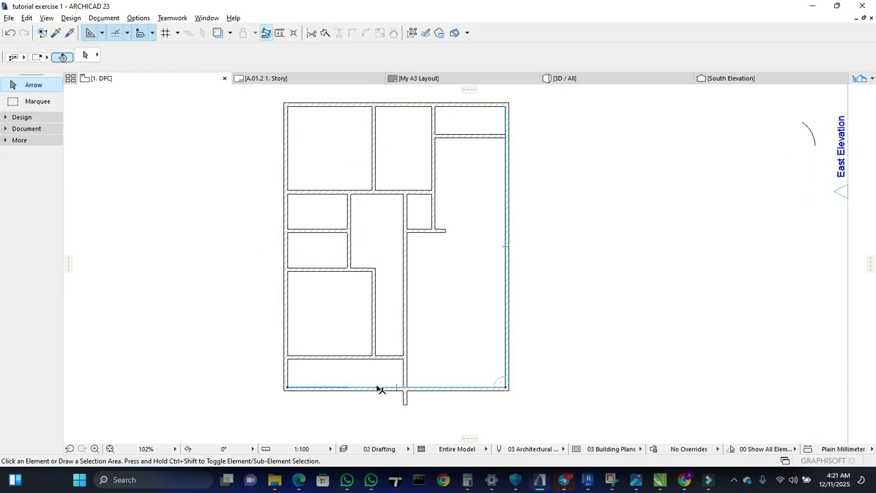
scroll(344, 396, "up", 6)
left_click(345, 397)
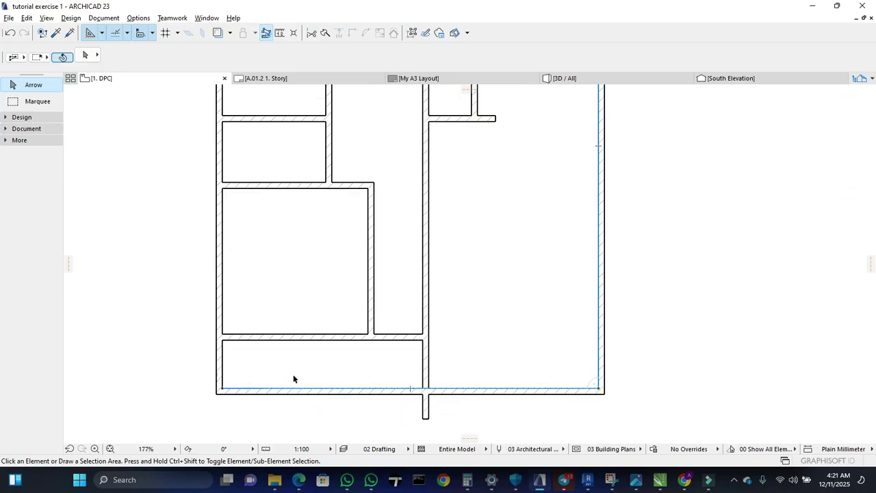
scroll(343, 391, "up", 4)
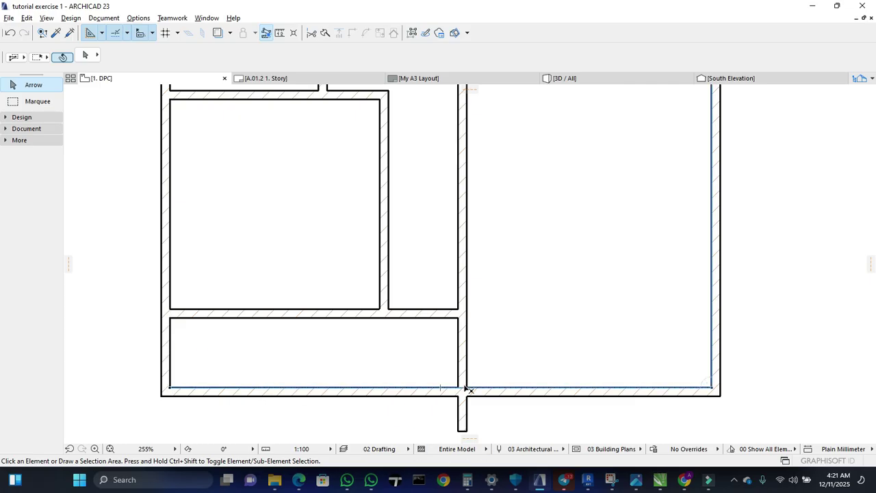
left_click(164, 382, "shift")
Open the 3D view of the whole model and orbit it to look at the building's front walls.
left_click(566, 79)
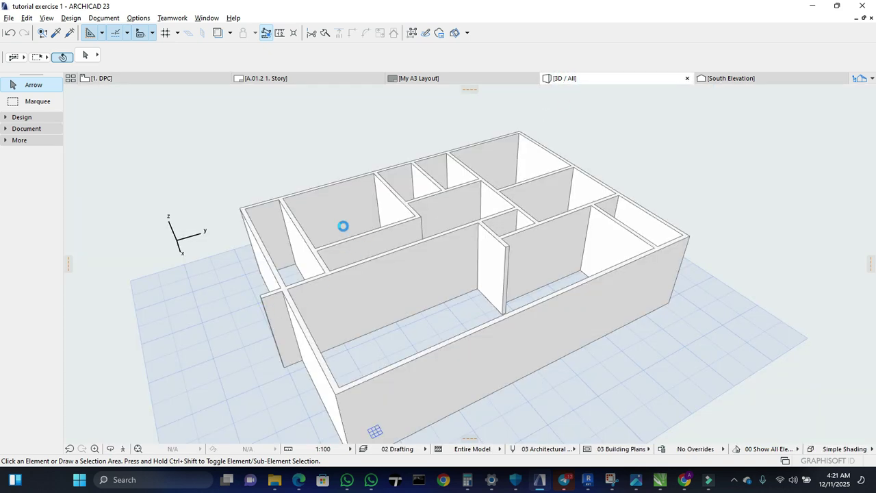
right_click(284, 168)
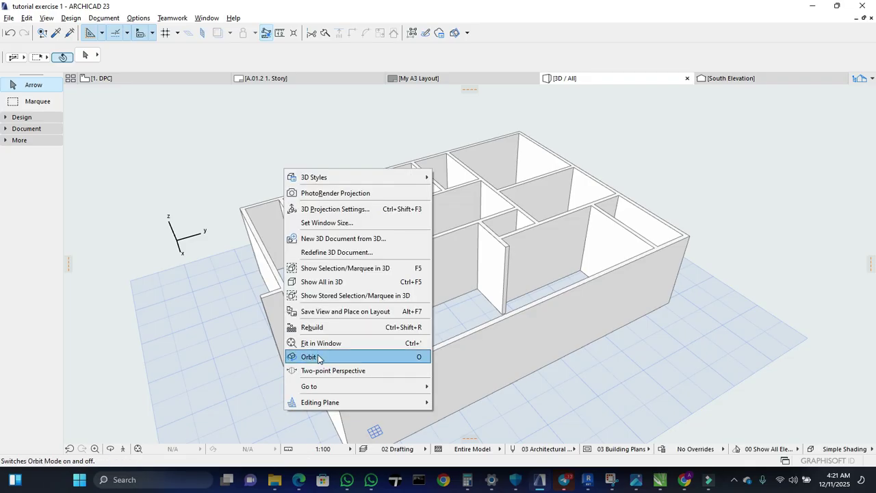
left_click(318, 357)
left_click_drag(307, 359, 667, 324)
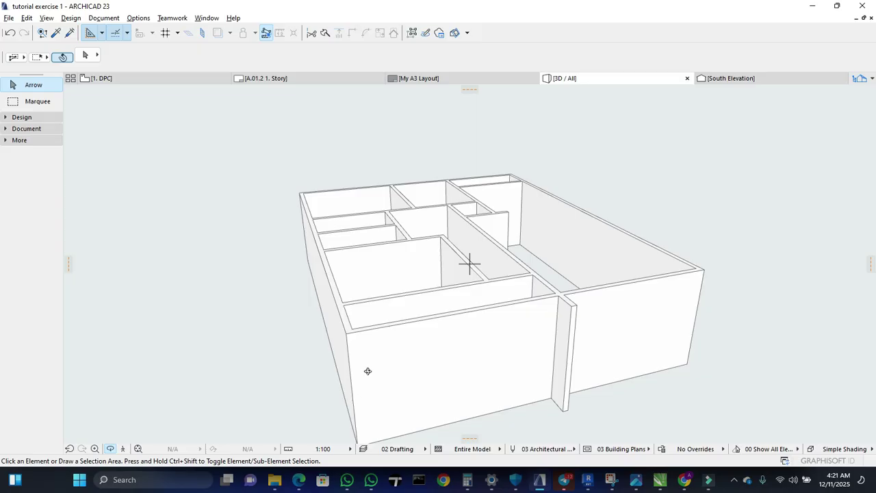
key("Escape")
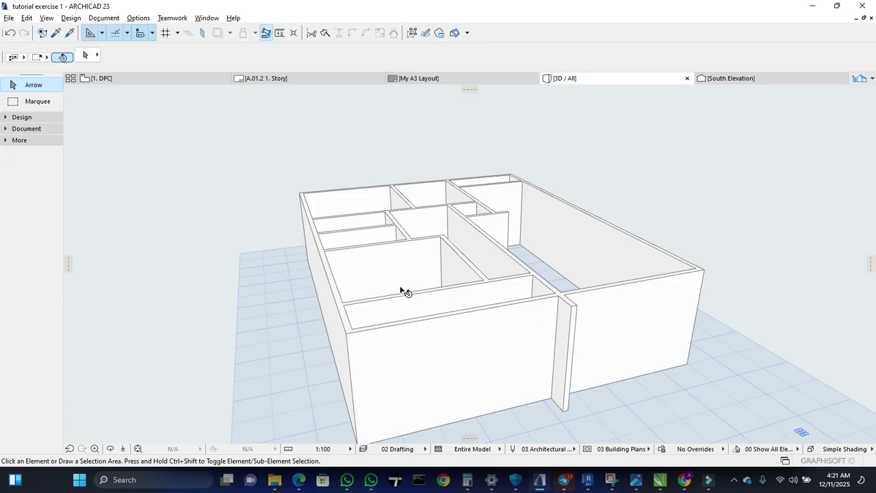
Activate the Opening tool on the 1. DPC floor plan and review its default size, anchor and display settings.
left_click(169, 76)
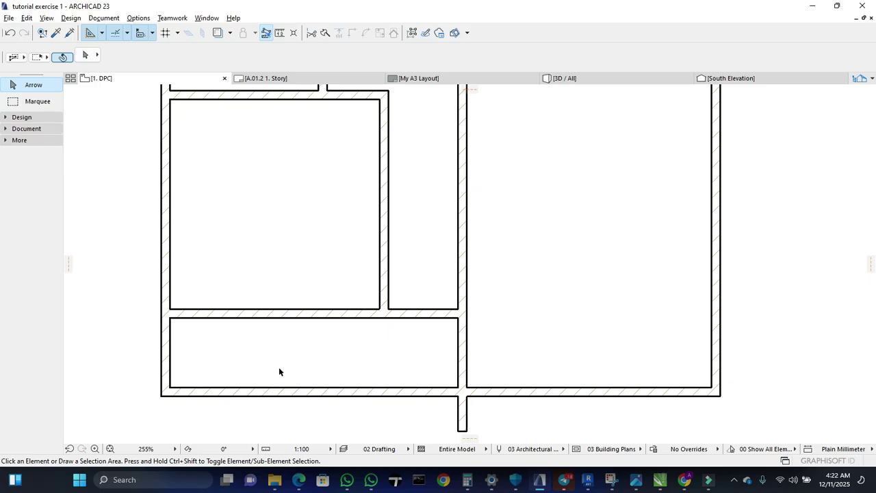
left_click(53, 118)
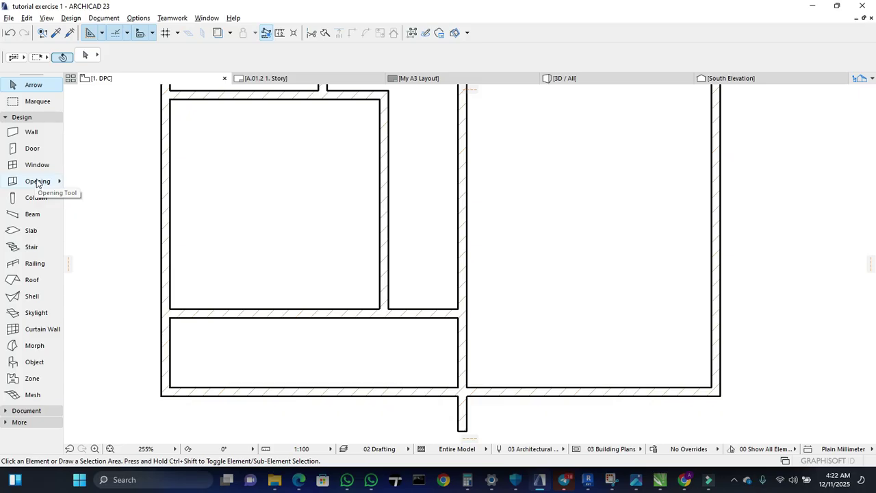
left_click(38, 182)
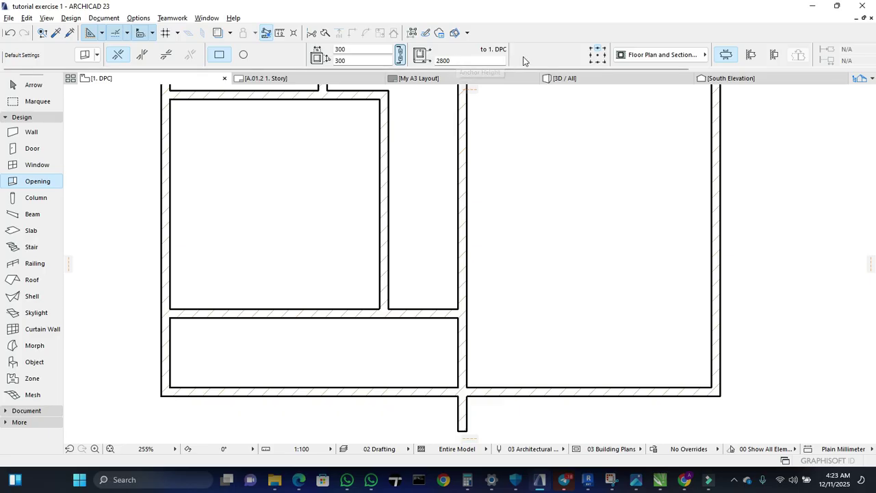
scroll(589, 59, "down", 3)
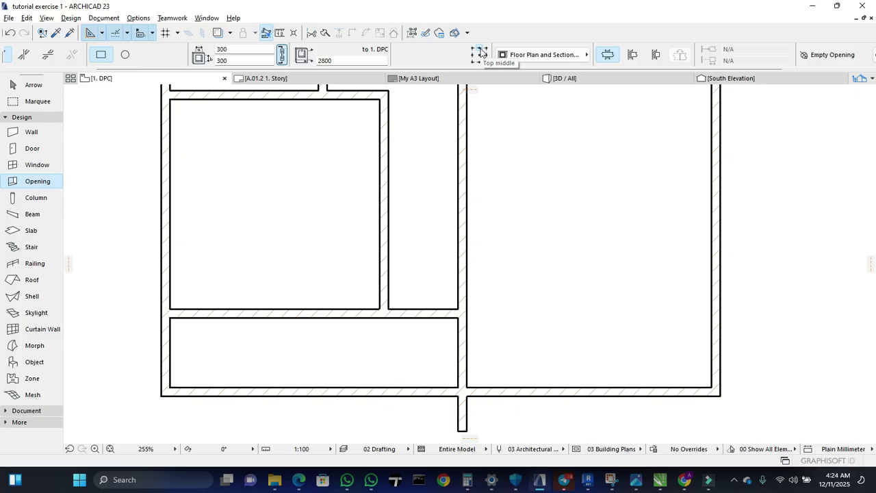
scroll(483, 55, "down", 3)
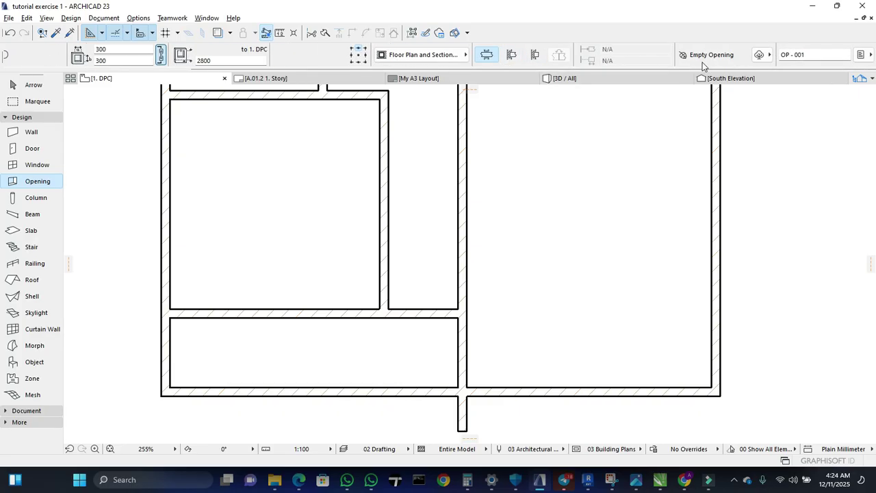
scroll(555, 60, "up", 6)
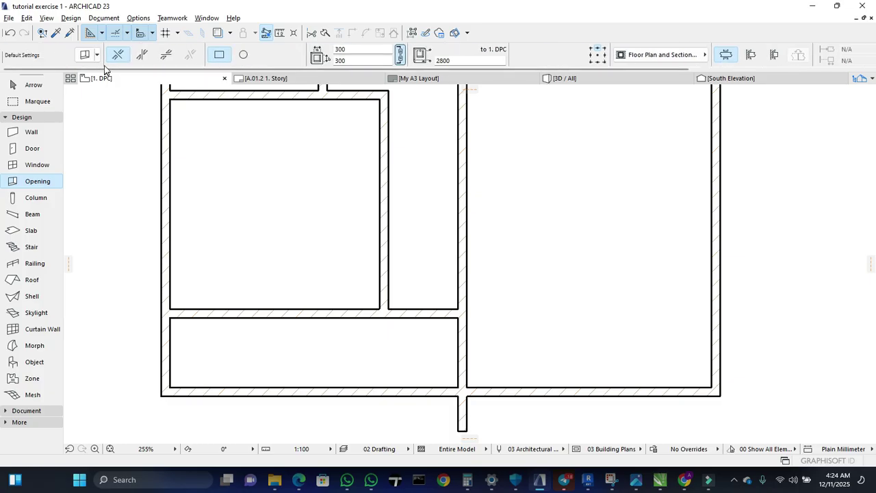
Browse the preset opening types and review the available cut symbols in the Opening tool's default settings.
left_click(97, 59)
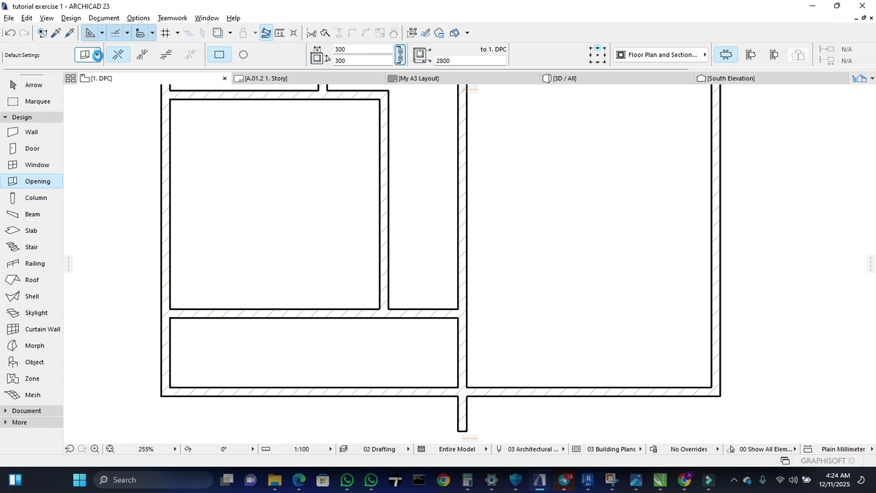
left_click(97, 56)
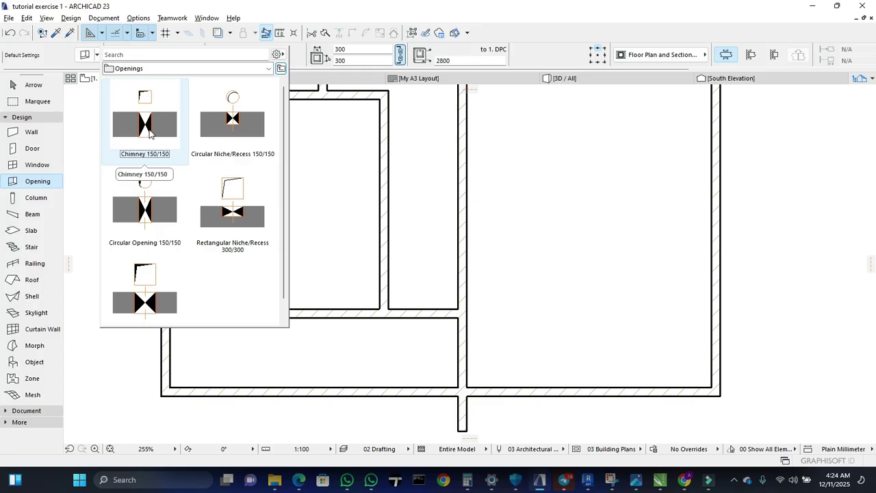
left_click(84, 55)
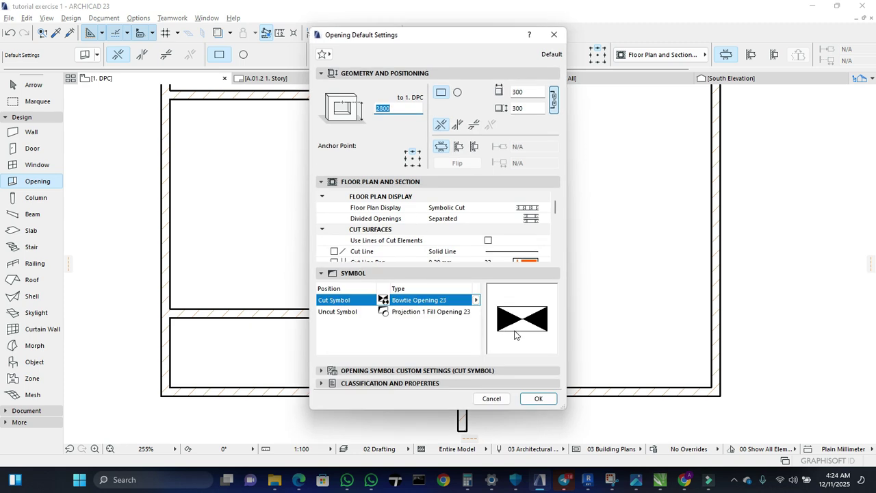
left_click(477, 301)
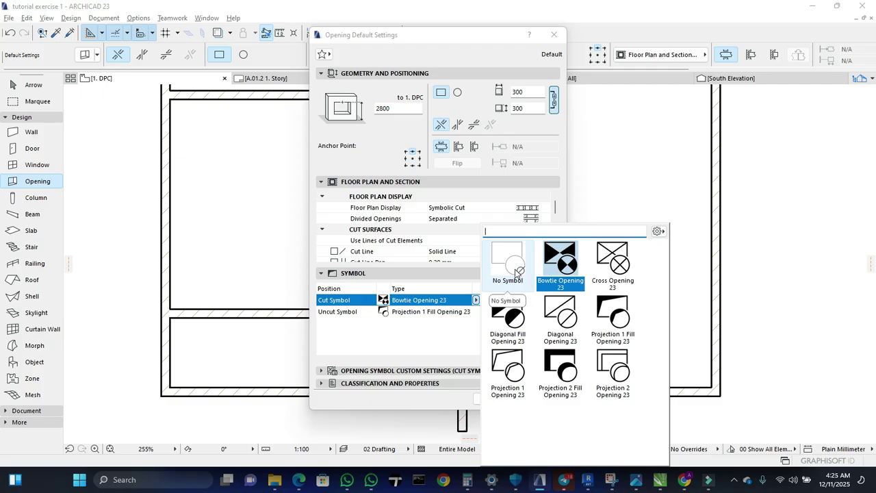
left_click(470, 272)
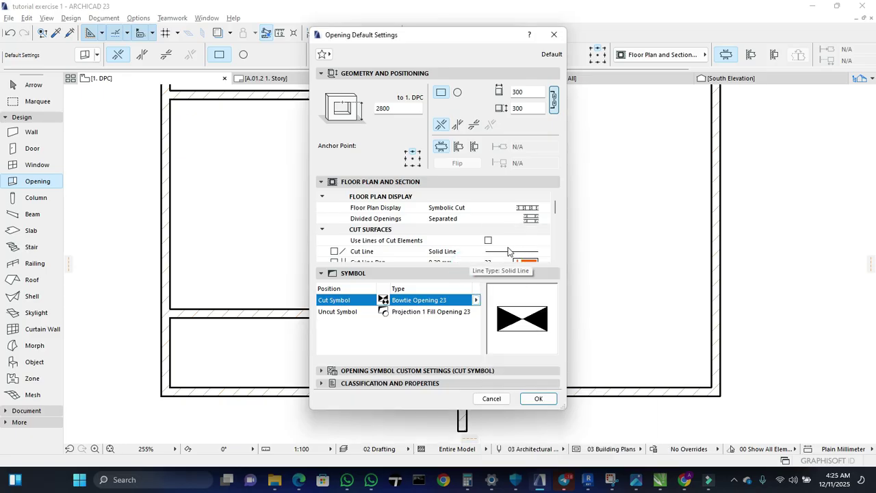
Examine the cut-surface, outline and cut line type options in the Opening default settings, and close the dialog without saving changes.
left_click(489, 243)
scroll(507, 236, "down", 3)
scroll(492, 231, "up", 3)
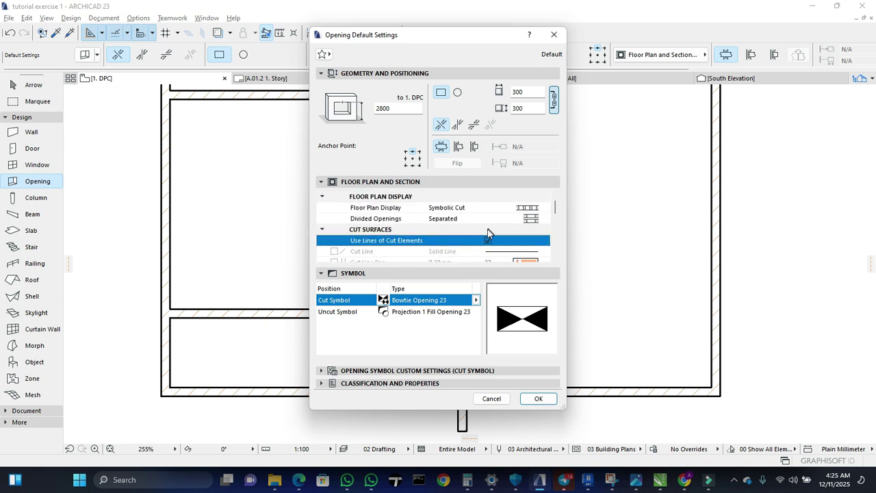
left_click(488, 239)
scroll(496, 243, "down", 3)
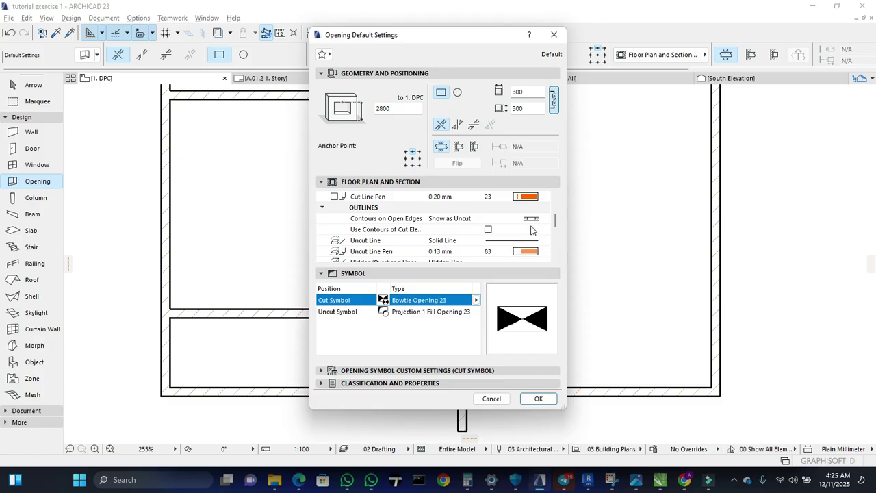
scroll(505, 248, "down", 3)
scroll(510, 246, "up", 3)
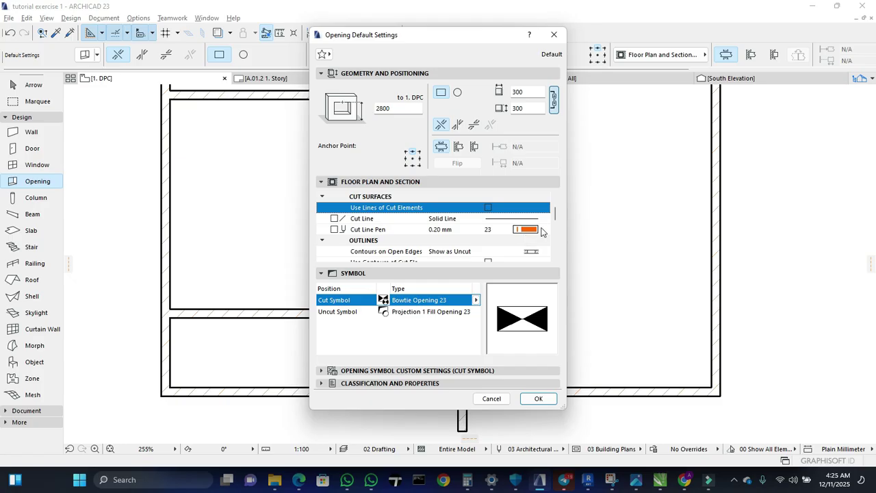
left_click(538, 219)
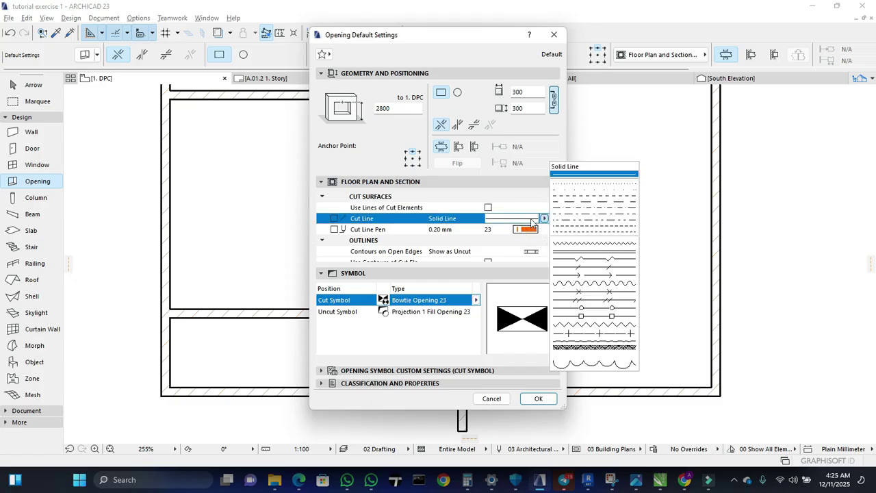
left_click(539, 220)
left_click(543, 218)
left_click(549, 36)
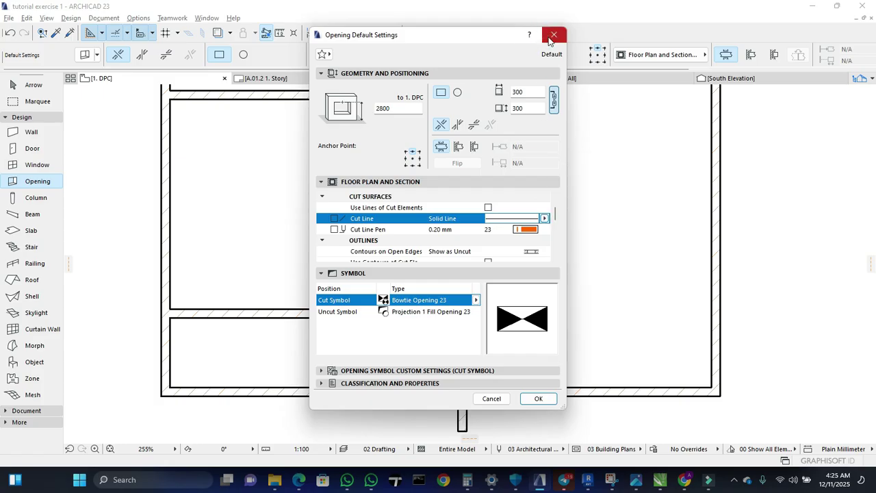
left_click(551, 35)
Set the opening's width and height to 2400 and place it midway along the narrow front room's exterior wall.
double_click(356, 49)
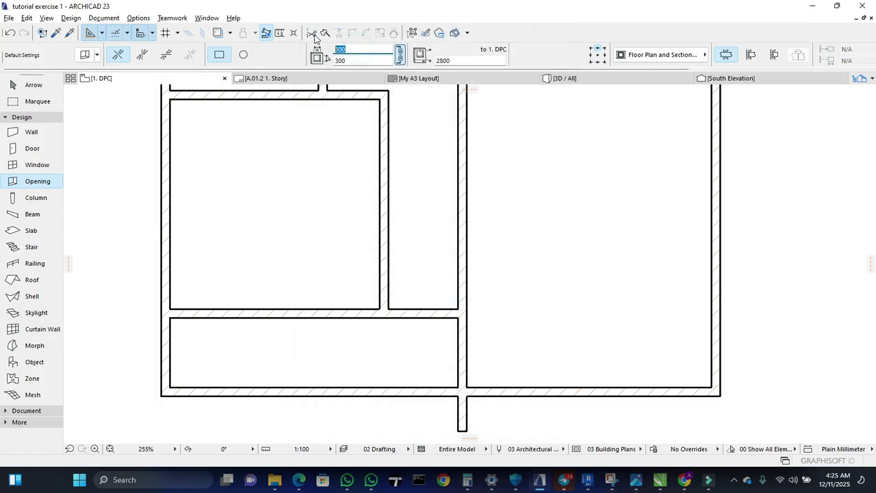
type("2400")
double_click(355, 61)
type("2400")
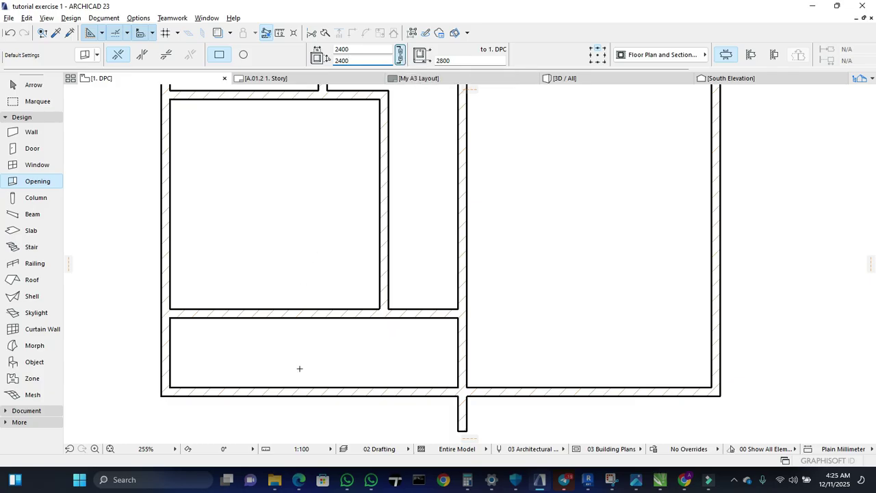
left_click(312, 391)
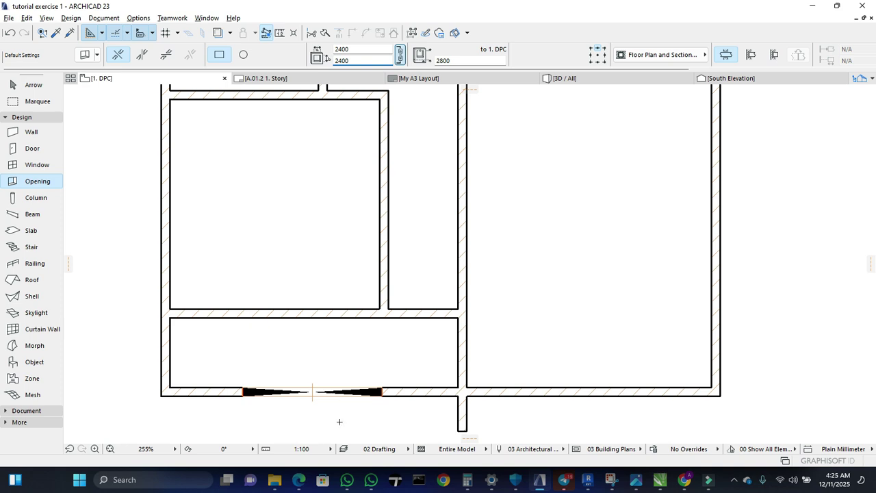
Change the cut symbol of the front wall opening to No Symbol and deselect the opening.
key("Escape")
left_click(373, 394)
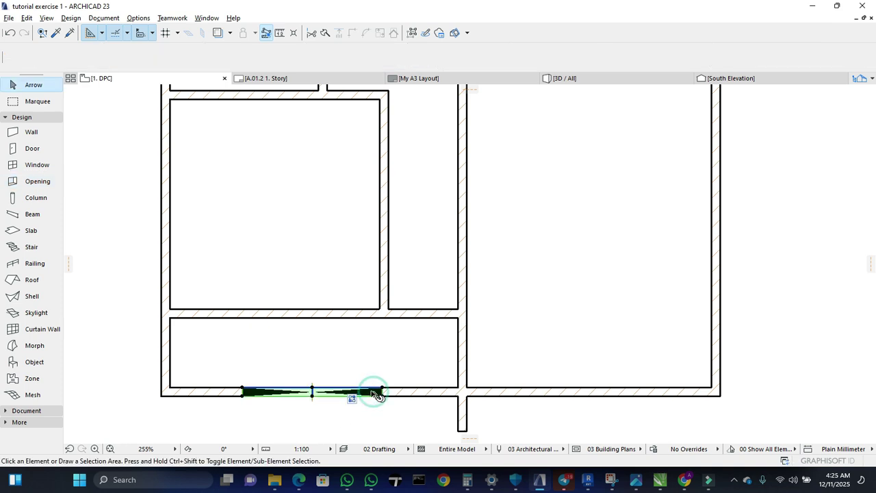
left_click(85, 57)
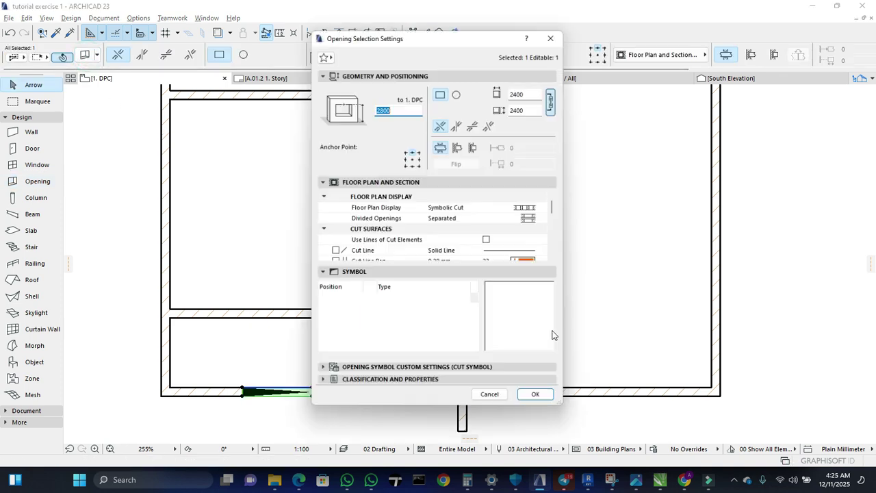
left_click(476, 300)
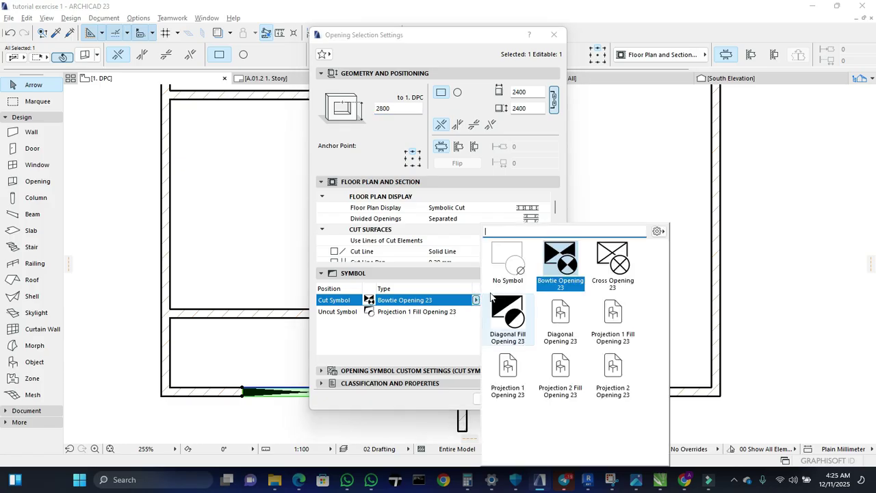
left_click(507, 260)
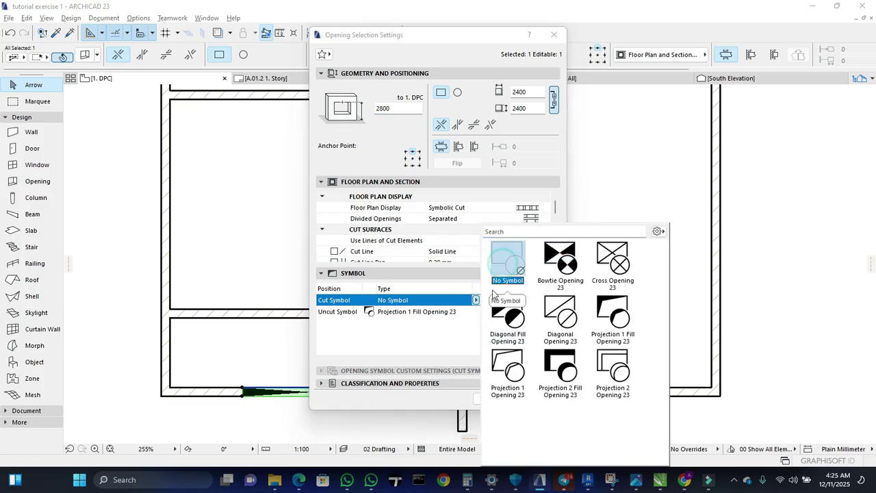
left_click(424, 332)
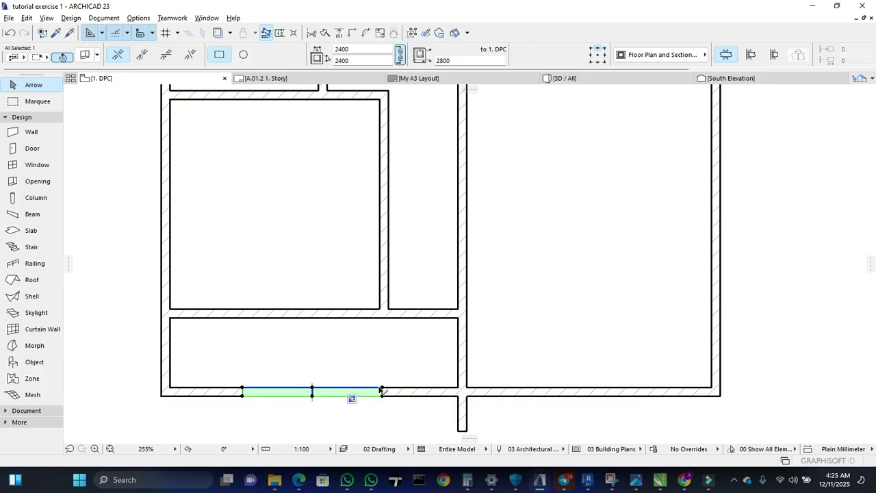
key("Escape")
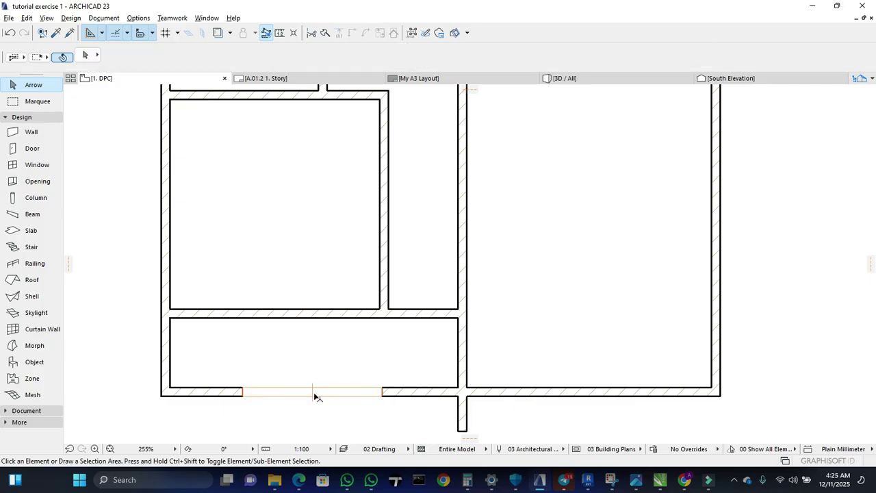
Set the cut line type of the front wall opening to Dashed.
left_click(383, 396)
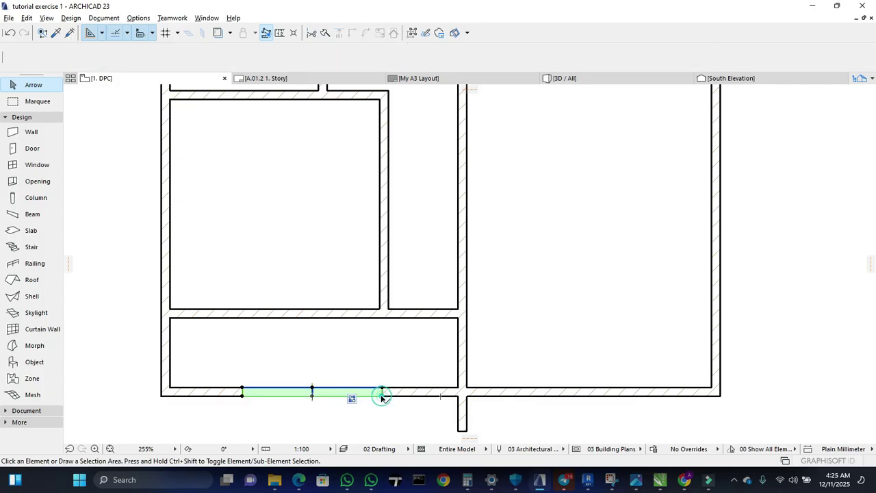
scroll(310, 411, "up", 3)
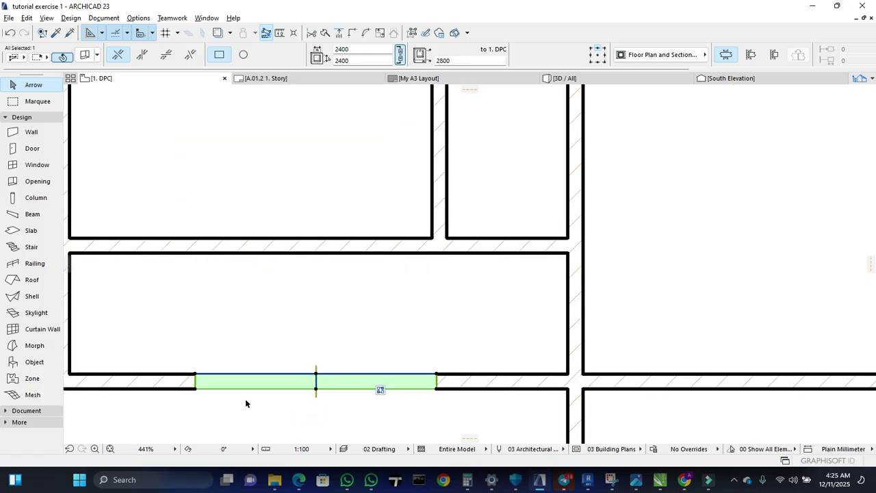
left_click(238, 395)
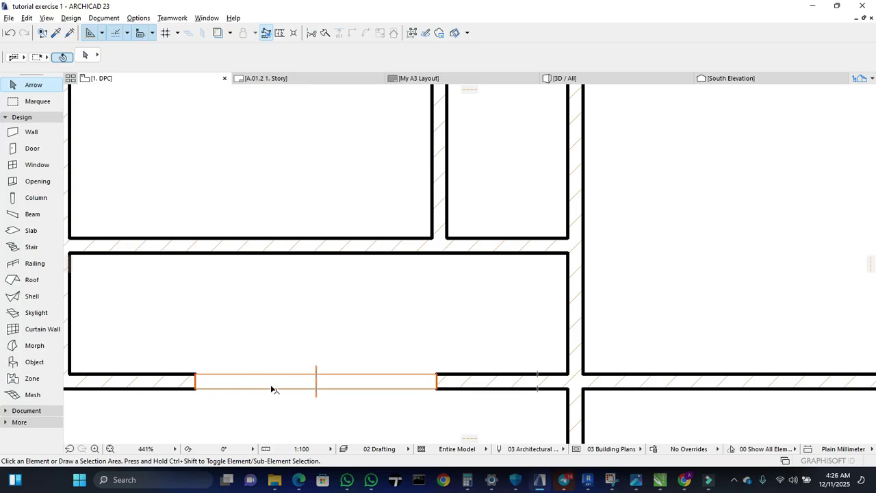
scroll(320, 393, "up", 3)
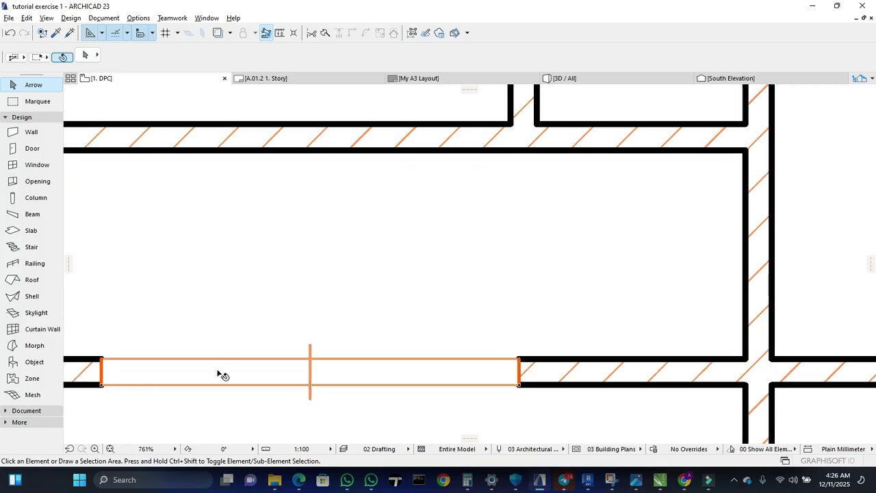
left_click(457, 386)
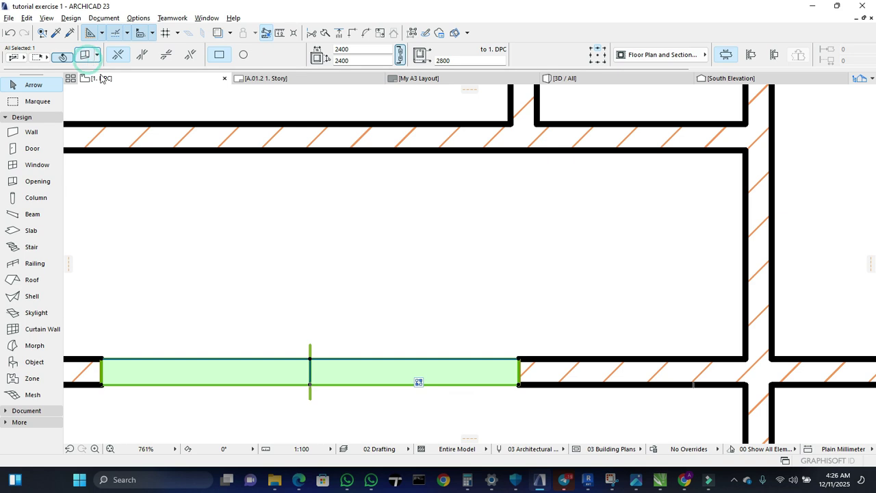
left_click(86, 54)
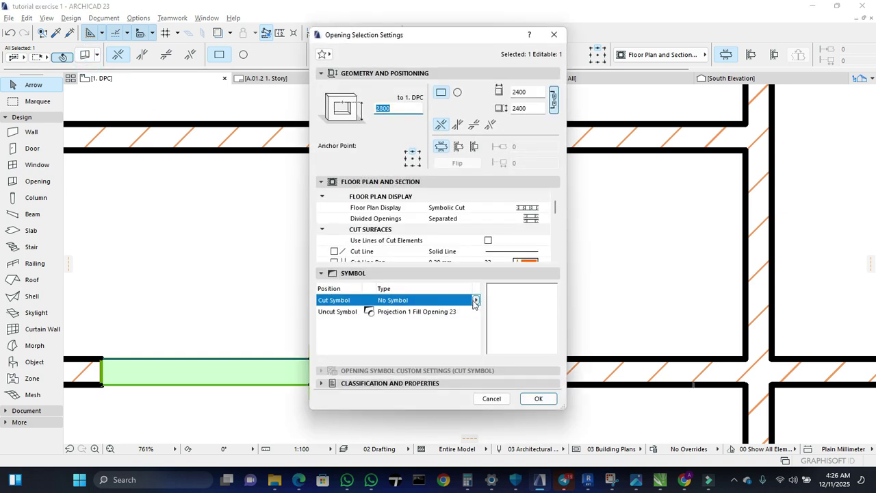
left_click(546, 253)
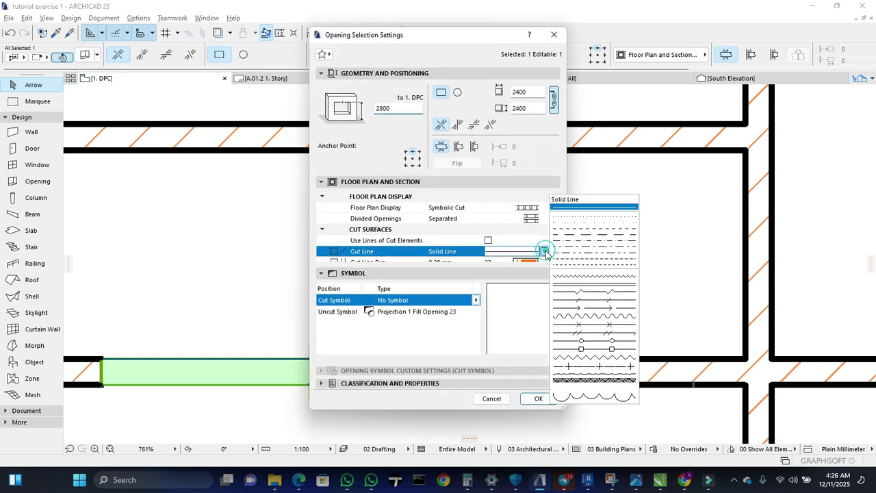
left_click(574, 232)
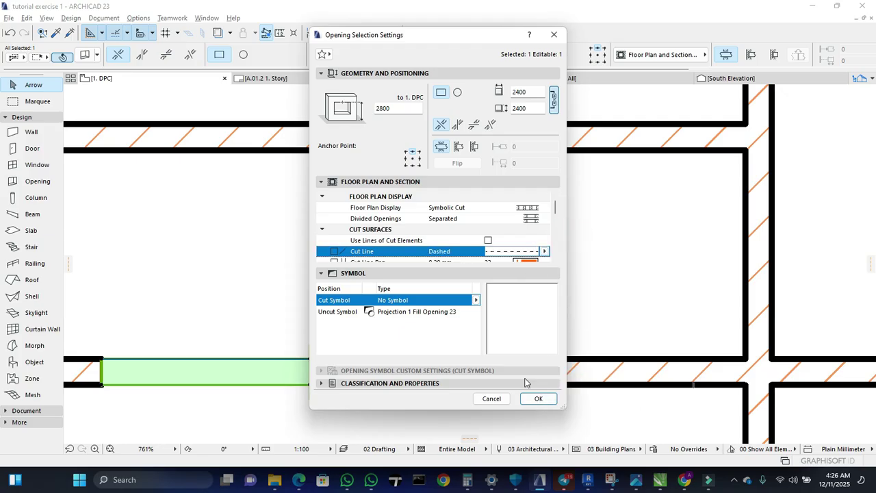
left_click(540, 399)
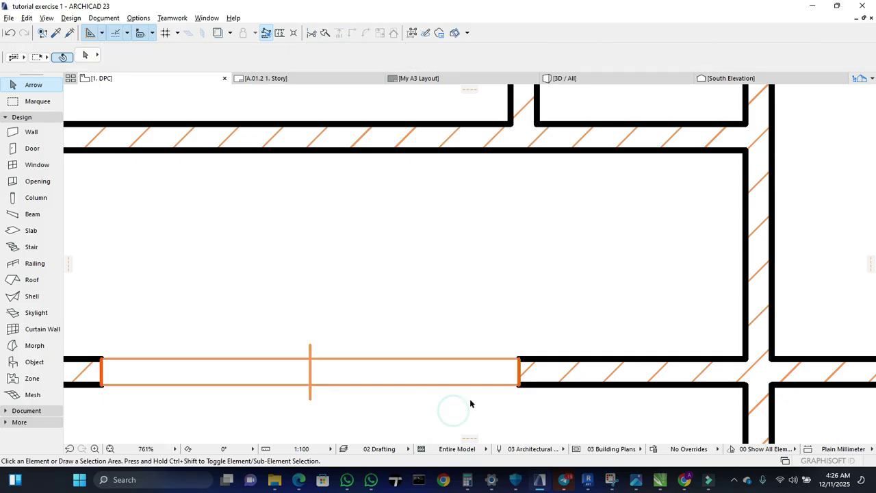
Set the uncut line type of the front wall opening to Dashed and deselect the opening.
left_click(520, 382)
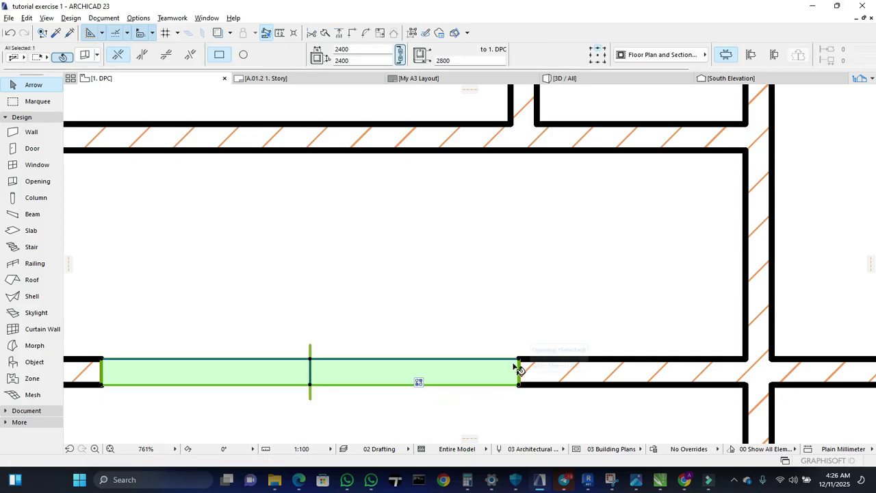
left_click(87, 55)
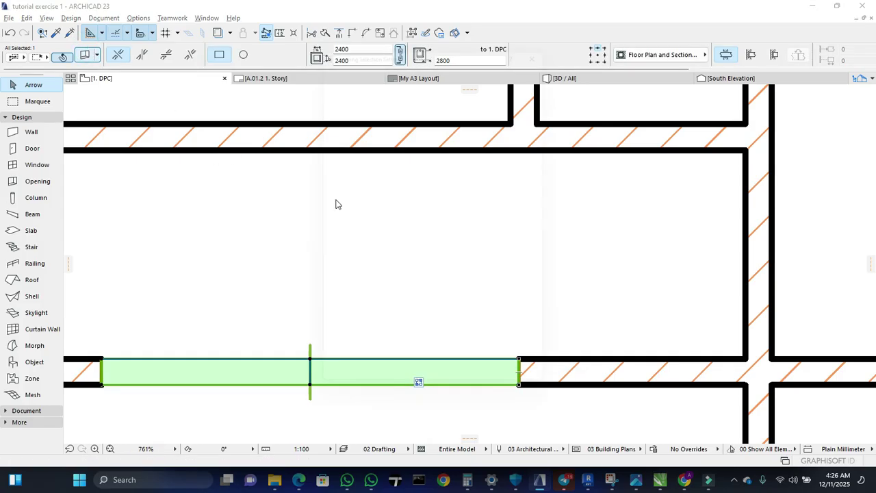
scroll(504, 253, "down", 2)
scroll(508, 252, "down", 2)
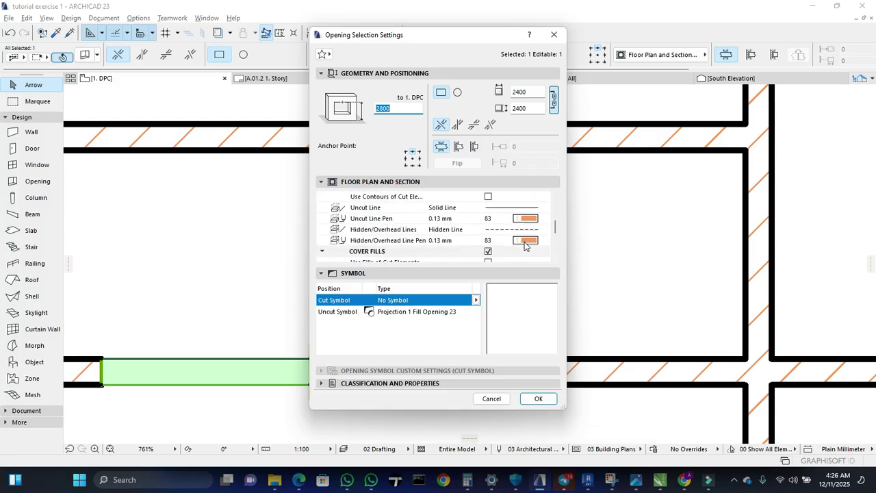
left_click(521, 207)
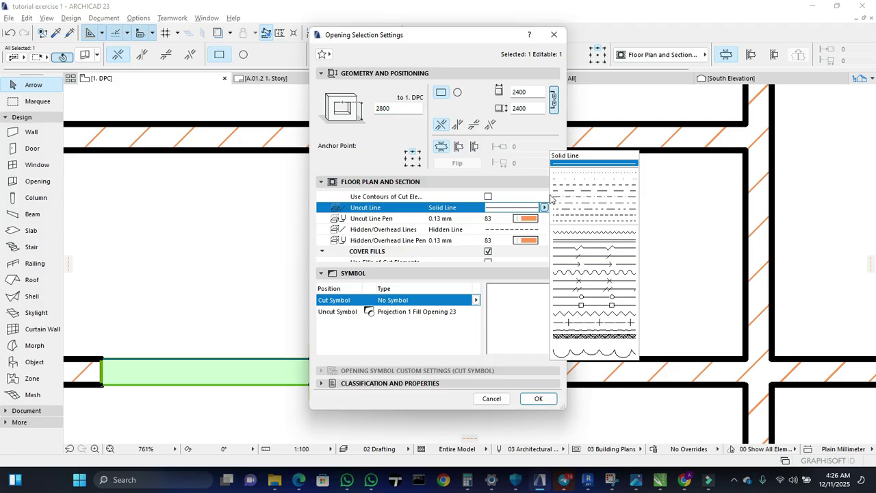
left_click(554, 184)
left_click(533, 398)
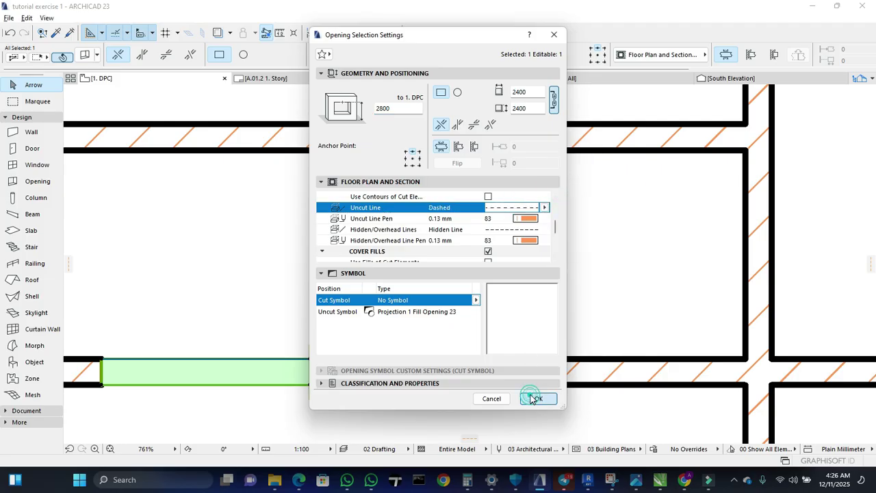
left_click(453, 314)
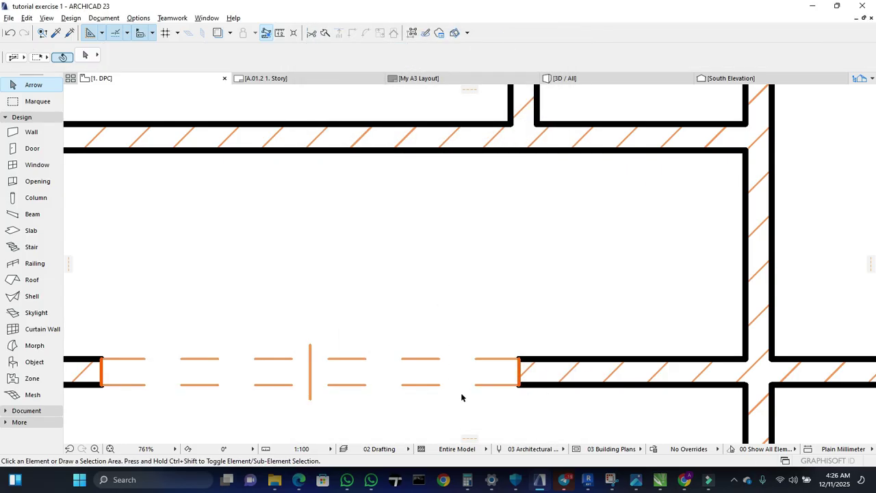
left_click(519, 386)
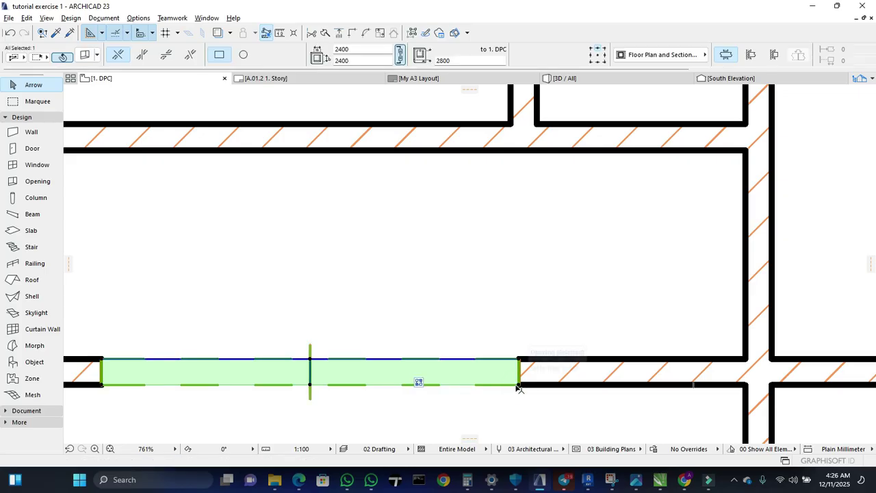
left_click(499, 403)
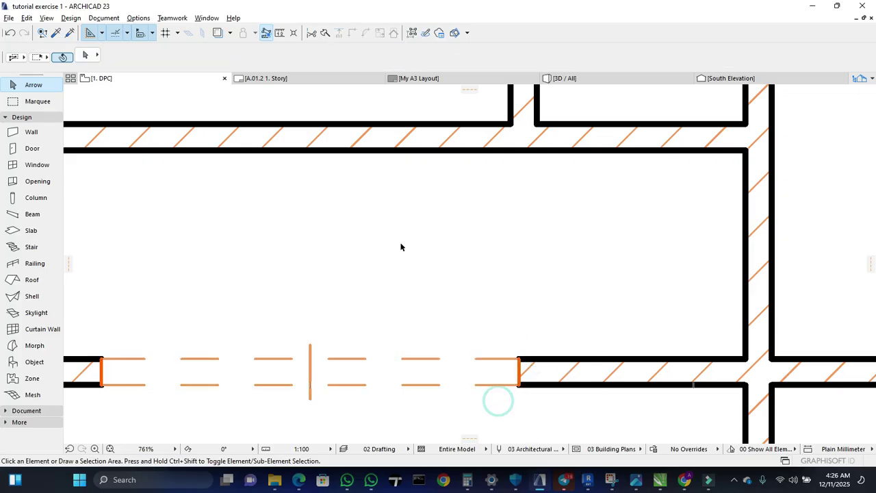
In the 3D view, set the front wall opening's top anchor elevation to 2400 relative to the DPC story and deselect it.
left_click(578, 79)
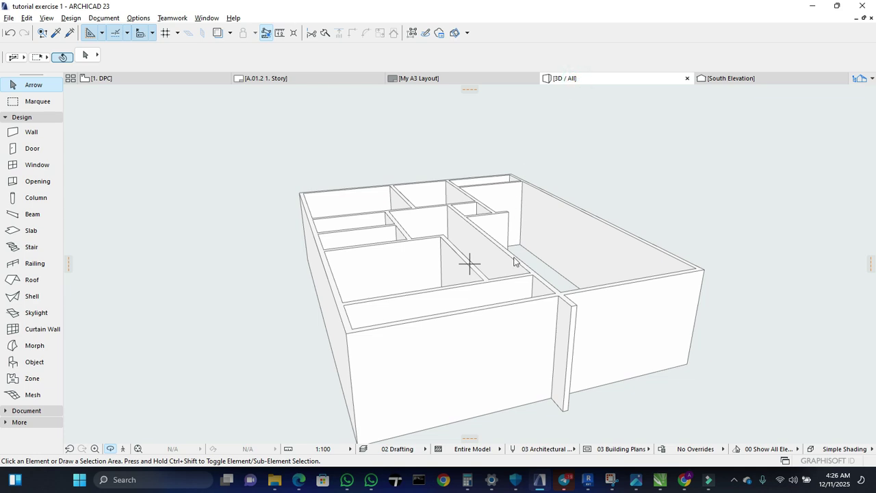
middle_click_drag(437, 182, 389, 101)
scroll(419, 270, "up", 2)
scroll(442, 293, "up", 2)
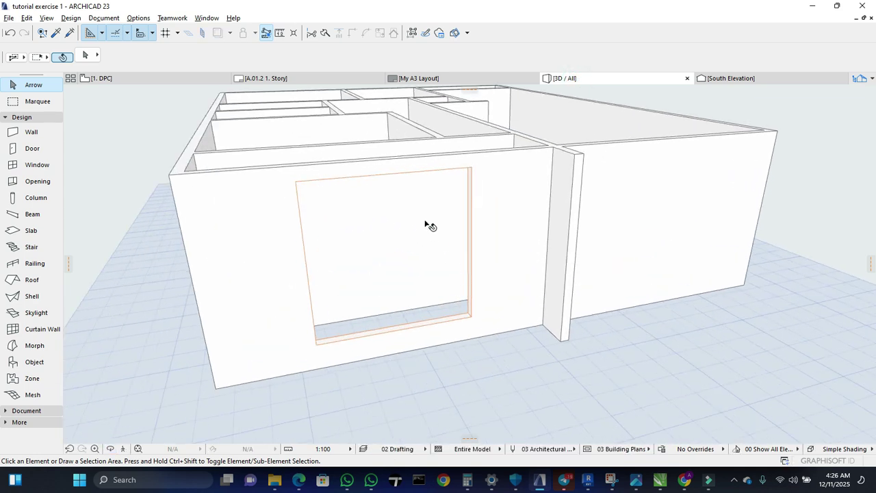
left_click(297, 182)
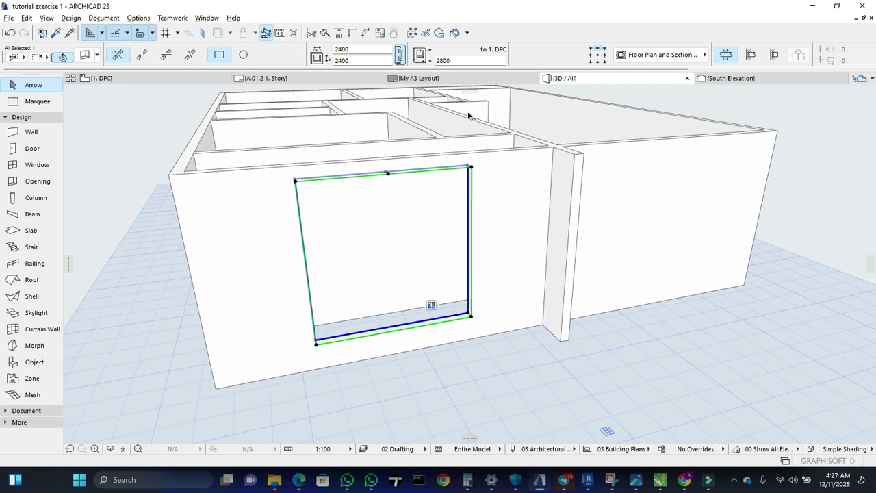
left_click(444, 61)
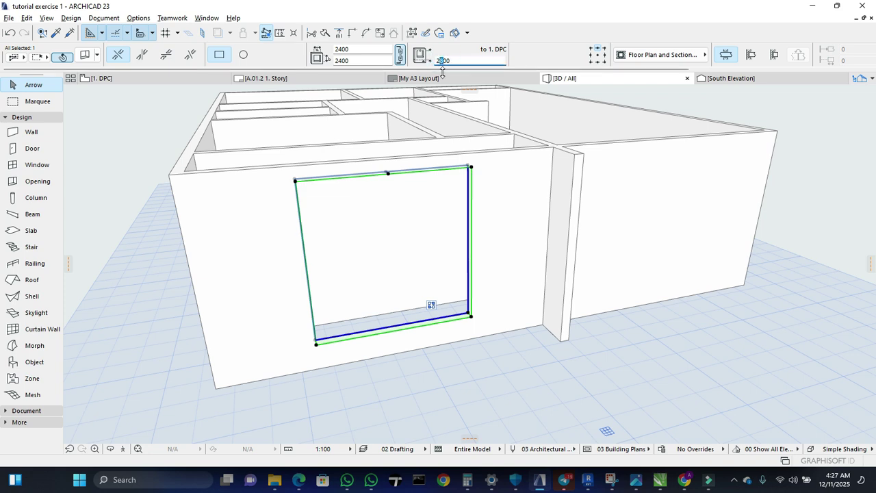
mouse_move(441, 80)
type("4")
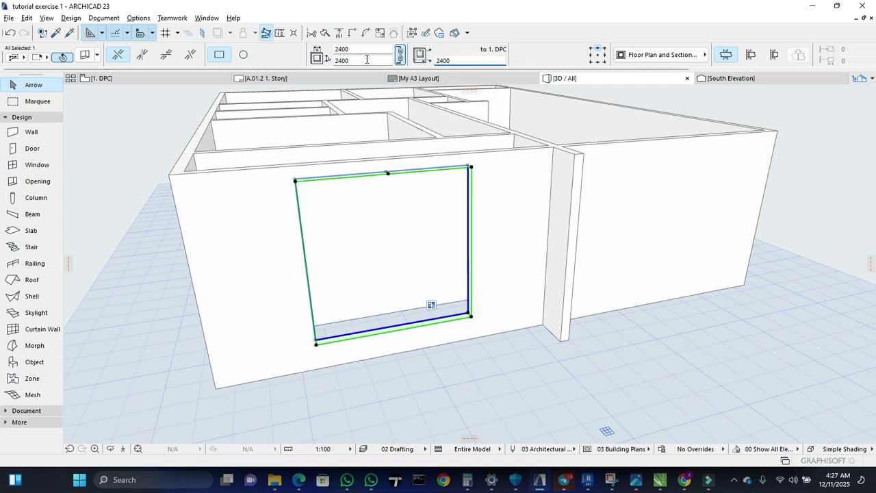
key("Return")
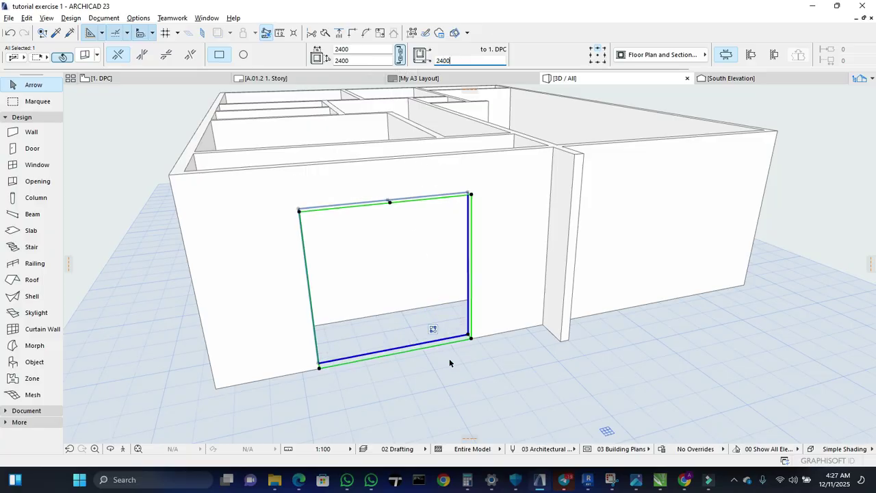
left_click(449, 358)
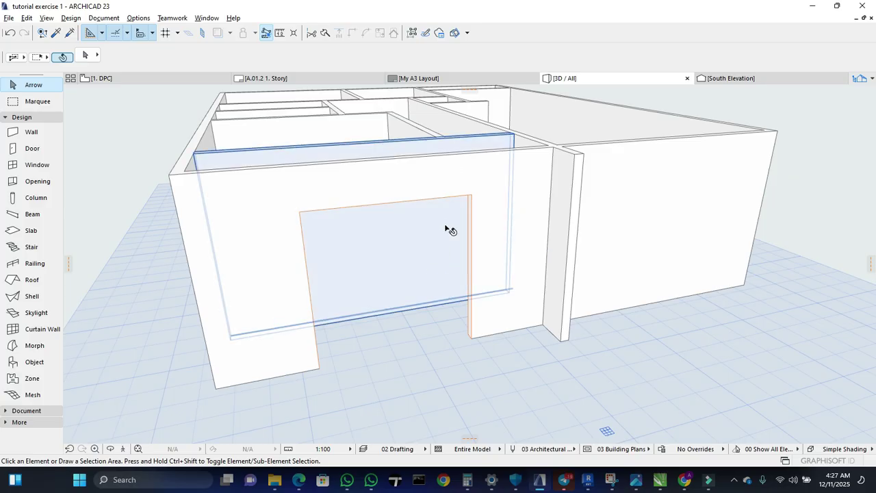
Unlink the width and height of the front wall opening and set its height to 300.
left_click(472, 199)
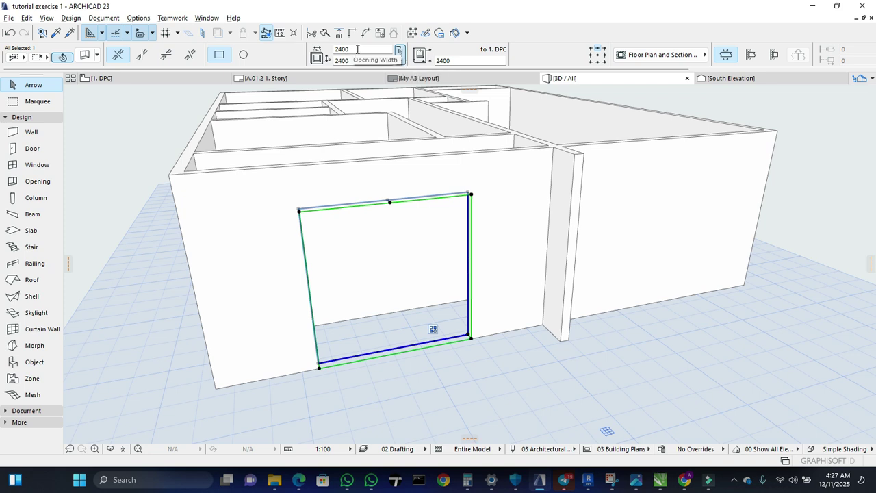
type("300")
key("Return")
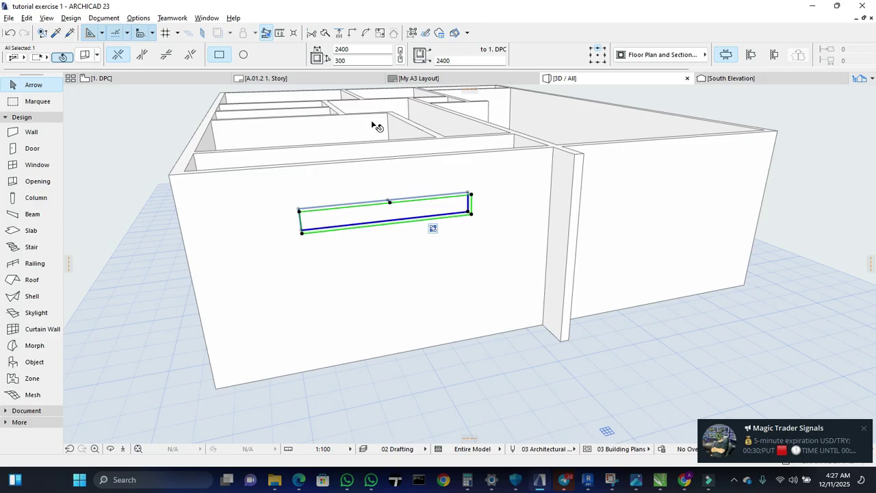
Set the front wall opening's height back to 2400.
left_click(357, 60)
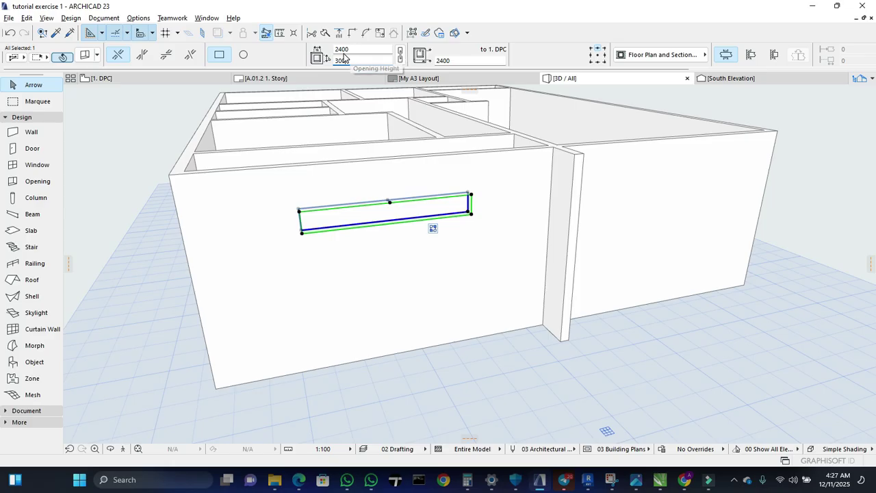
left_click_drag(353, 61, 325, 60)
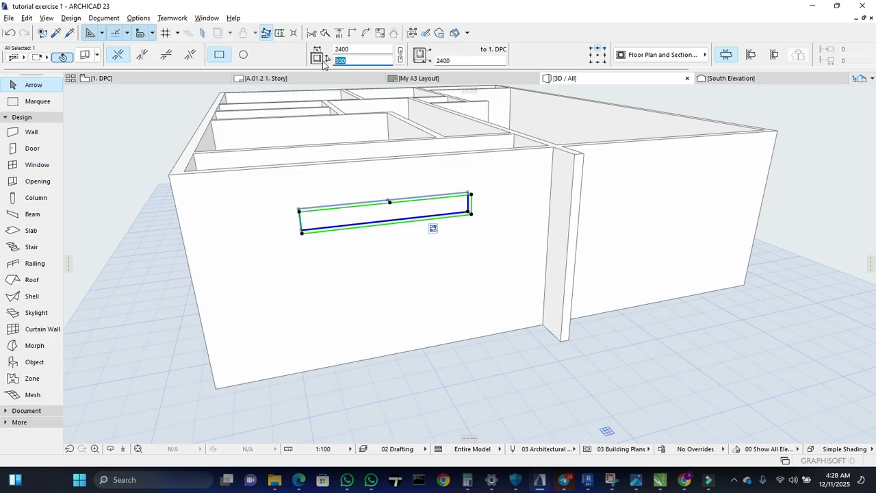
type("2400")
key("Return")
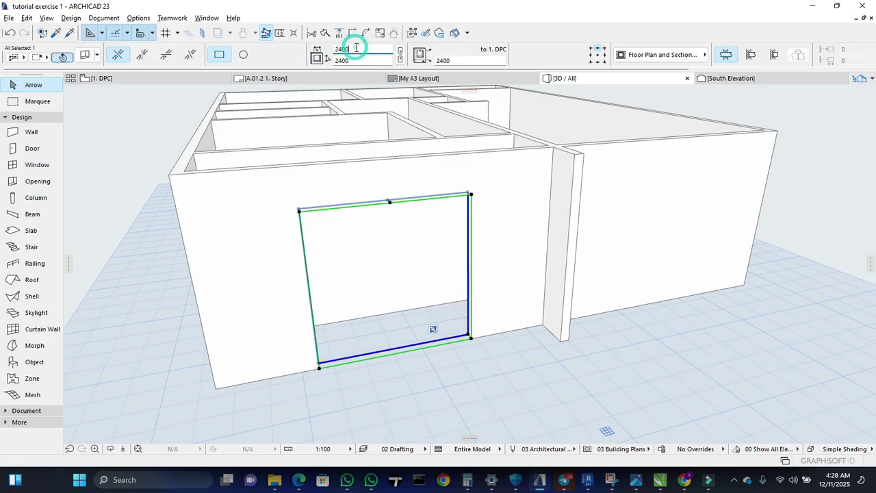
left_click_drag(358, 49, 327, 48)
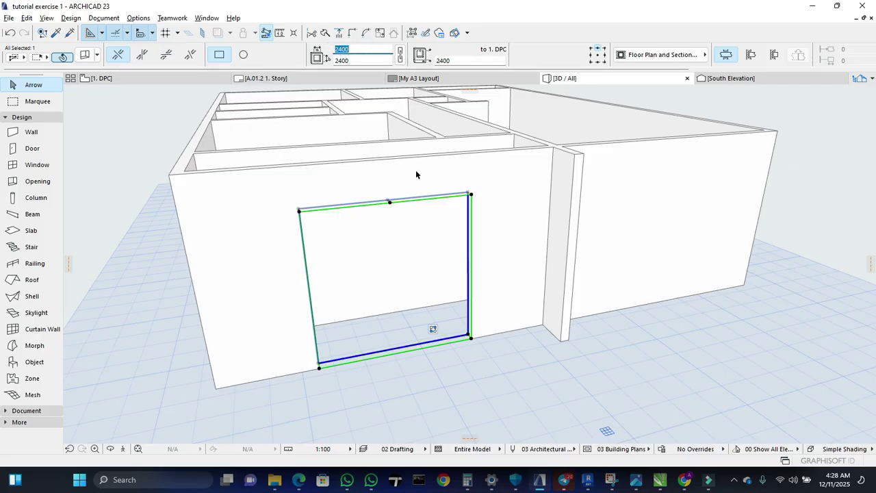
left_click(471, 196)
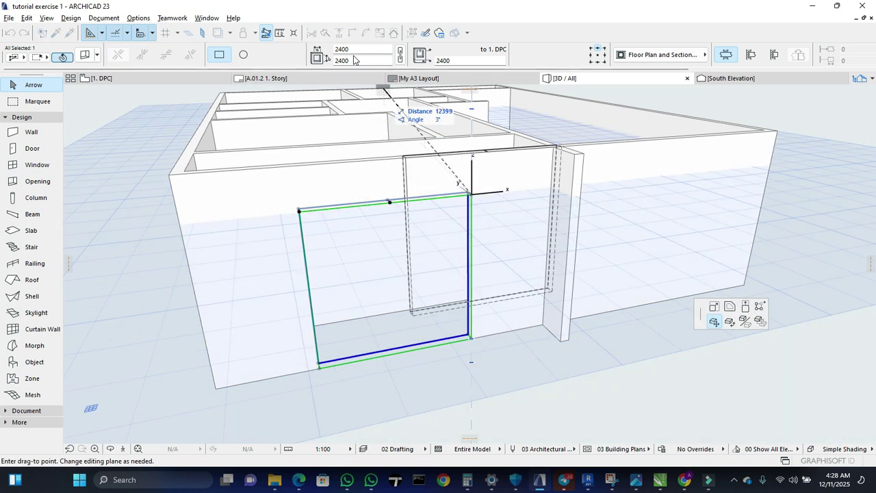
key("Escape")
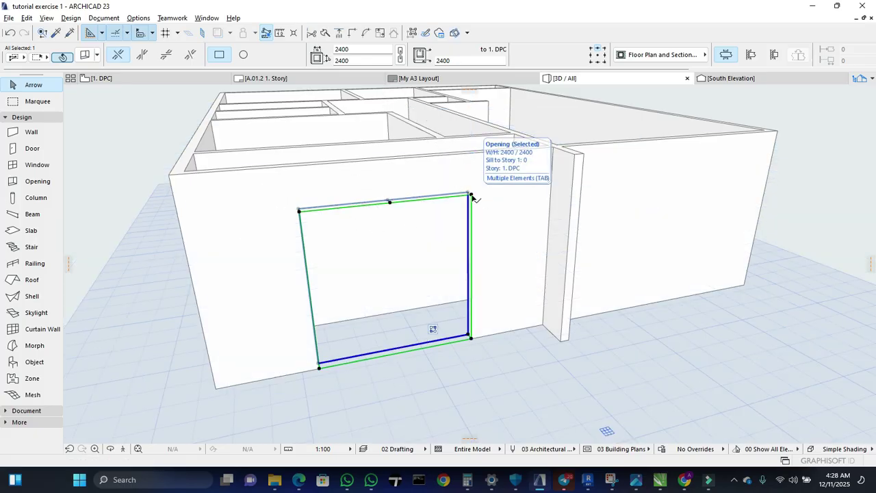
Stretch the opening's upper corner horizontally to the projecting cross wall, making it about 3700 wide, and deselect it.
left_click(472, 196)
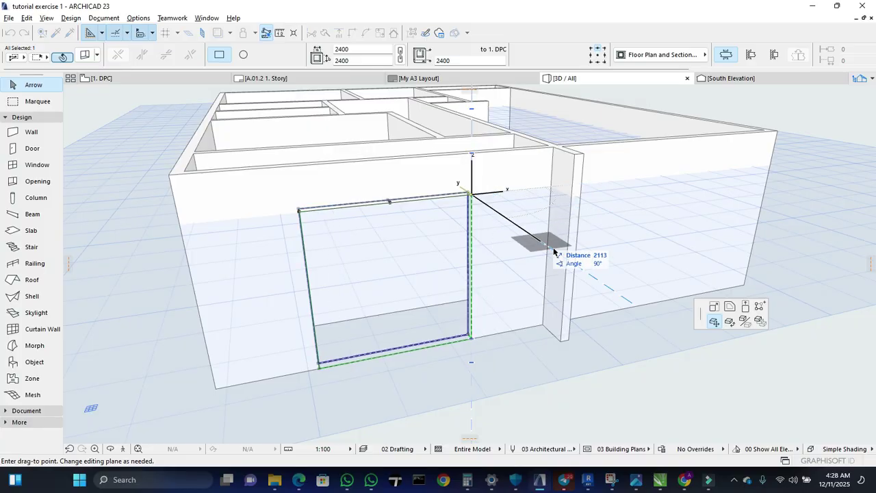
left_click(715, 322)
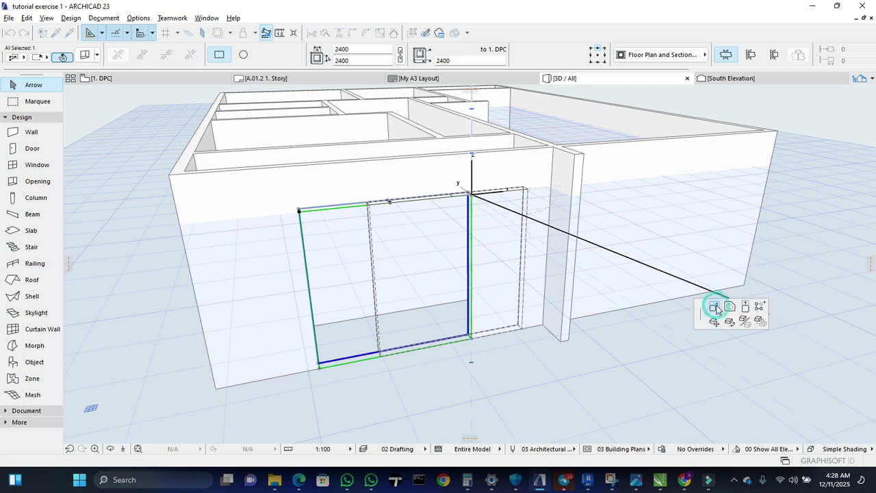
left_click(716, 310)
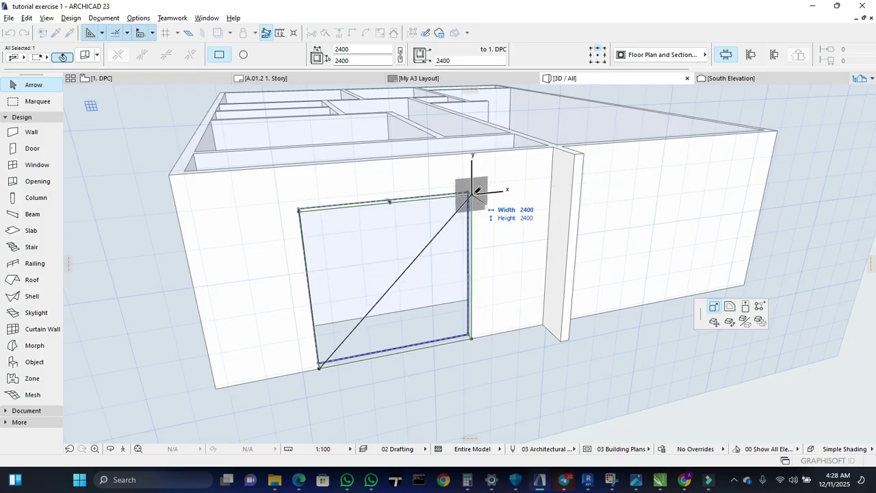
left_click(554, 183)
left_click(619, 378)
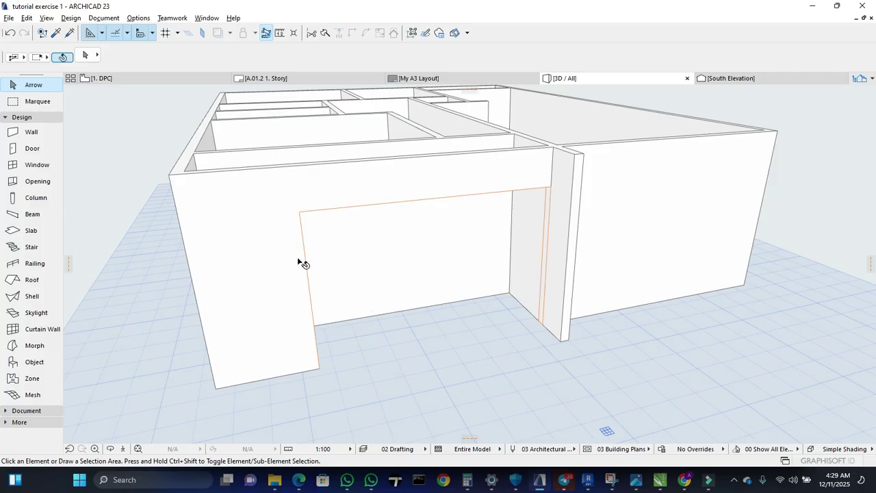
Set the front wall opening's width to 3900.
left_click(299, 216)
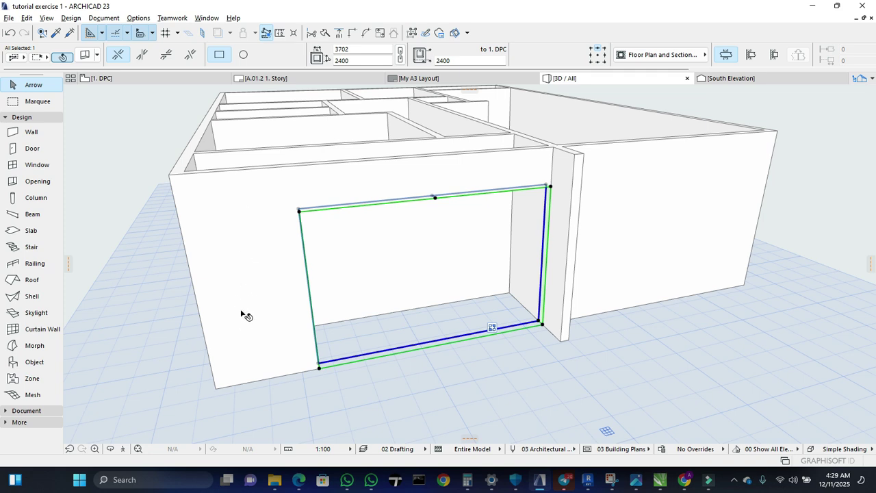
mouse_move(255, 318)
left_click(356, 52)
type("3900")
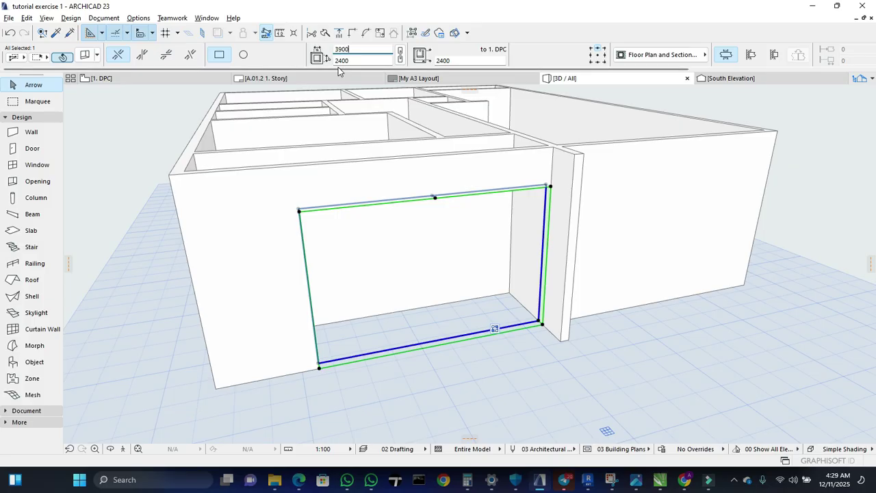
key("Return")
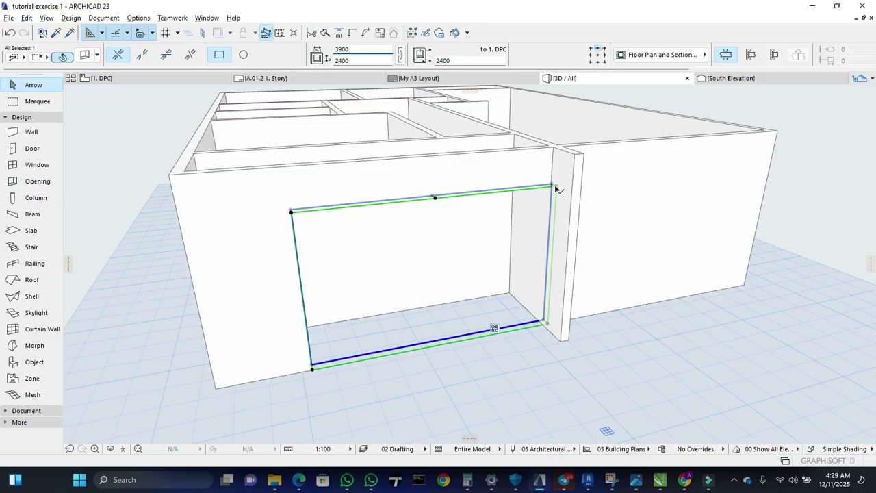
scroll(560, 185, "up", 1)
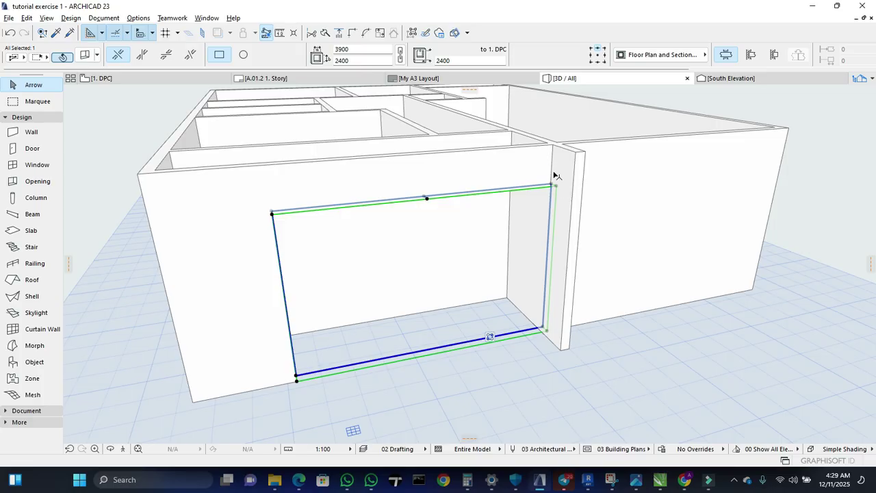
Switch to the 1. DPC floor plan and examine both ends of the front wall opening against the walls.
left_click(195, 77)
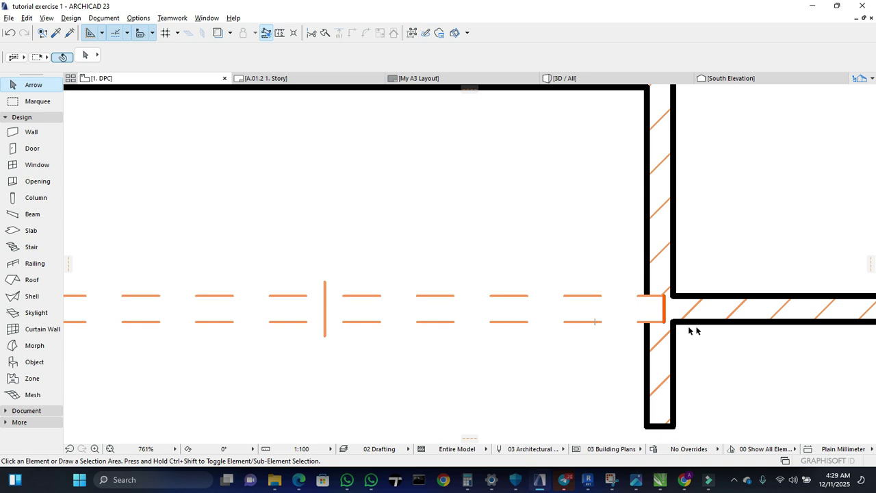
left_click(664, 323)
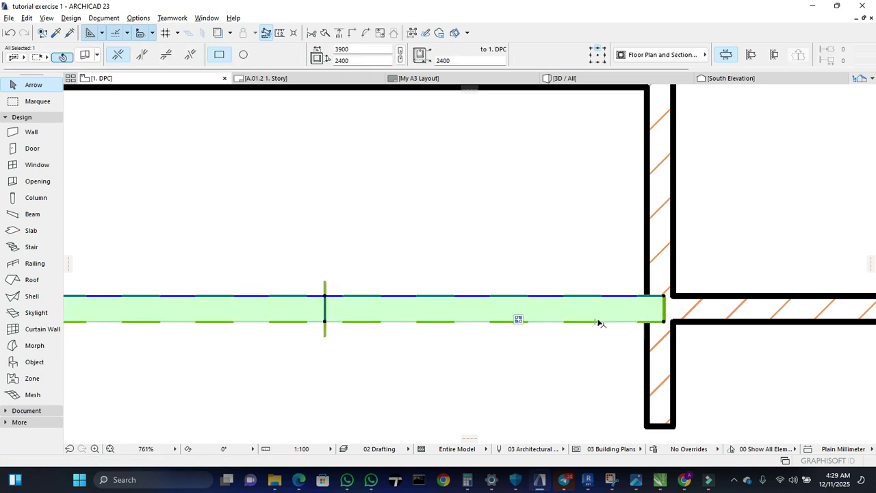
left_click(611, 339)
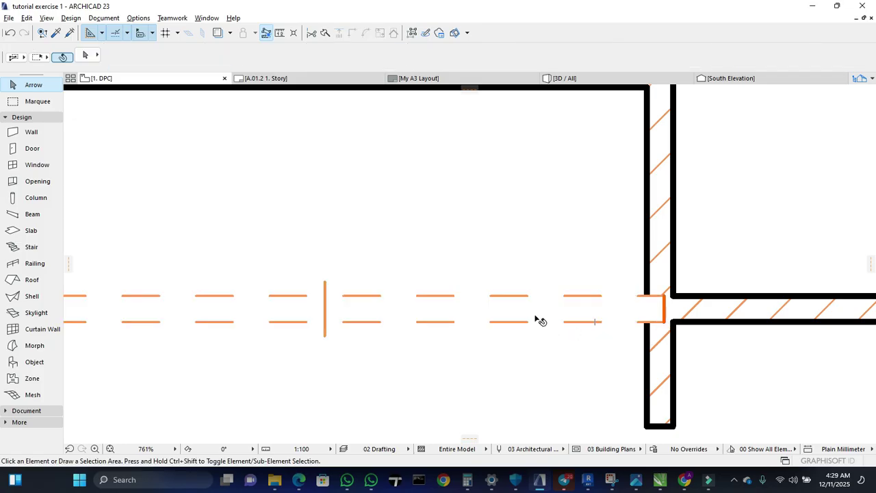
scroll(532, 309, "down", 2)
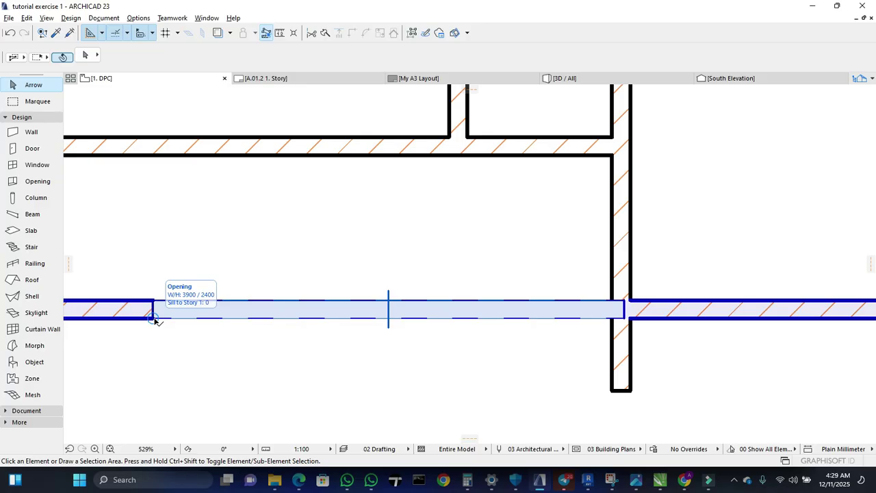
scroll(156, 320, "up", 10)
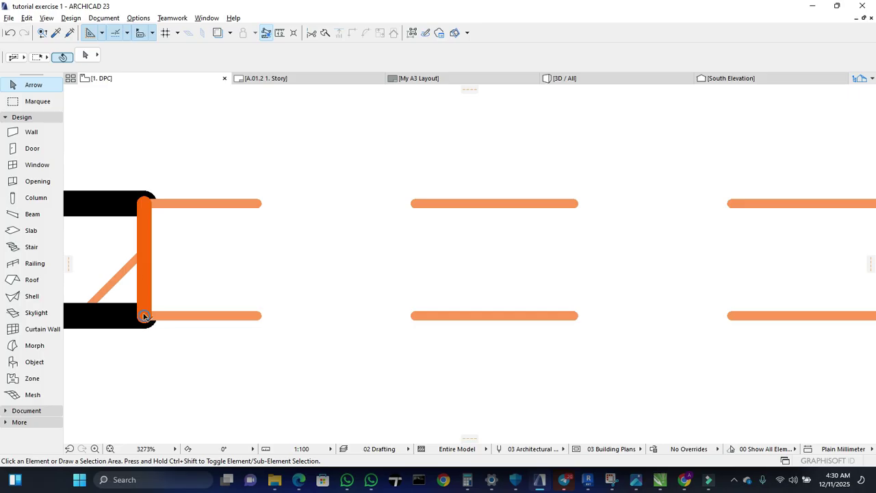
Drag the front wall opening about 99 along the wall so its end meets the near face of the projecting cross wall, and deselect it.
left_click(146, 206)
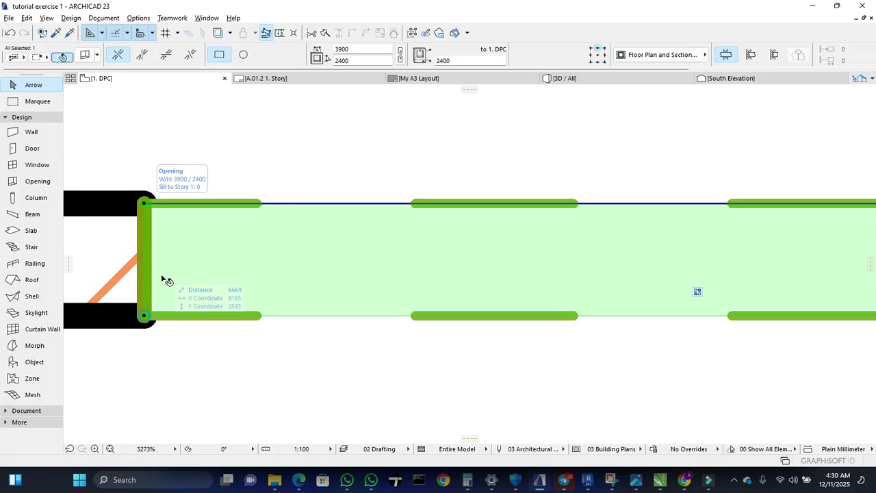
scroll(172, 298, "down", 11)
scroll(224, 297, "down", 2)
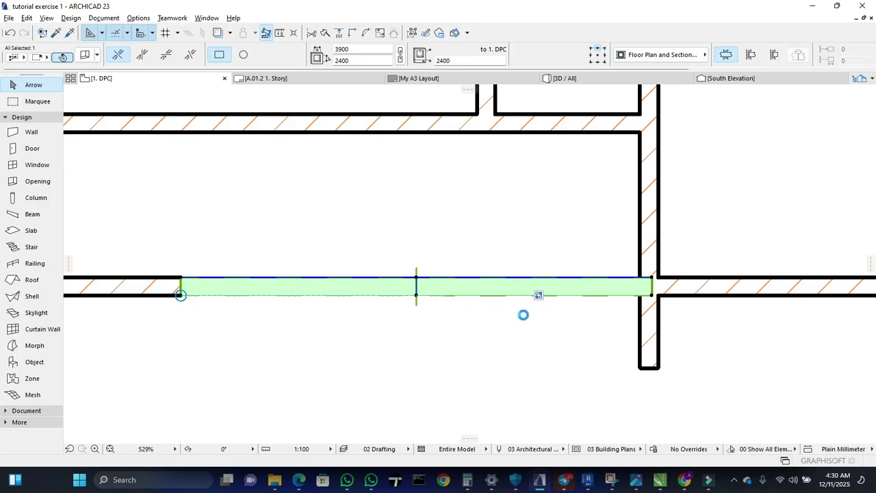
right_click(663, 299)
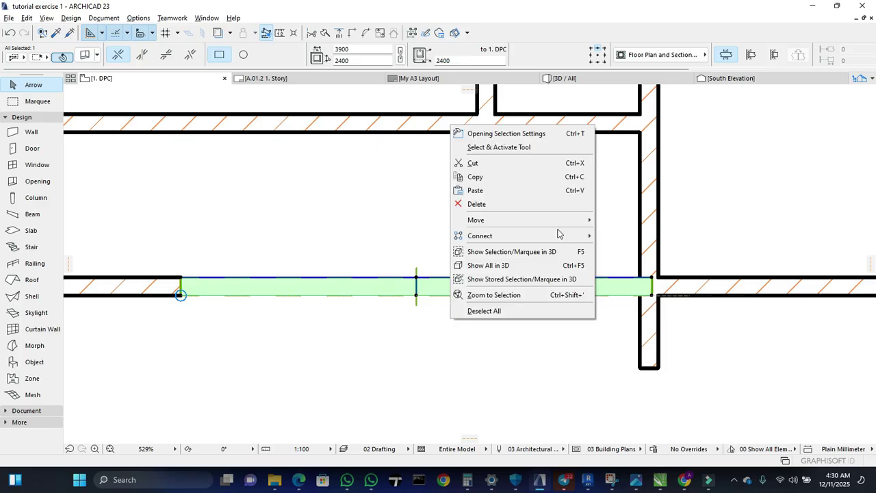
mouse_move(575, 220)
left_click(615, 220)
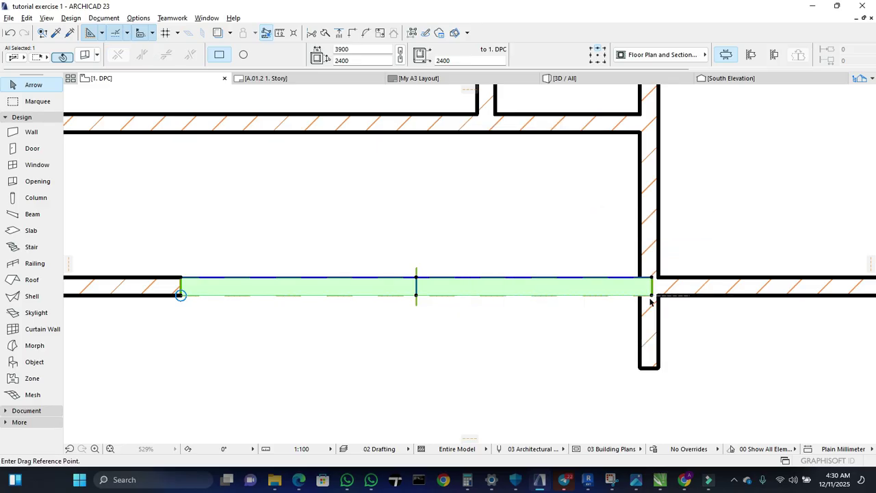
scroll(650, 302, "up", 3)
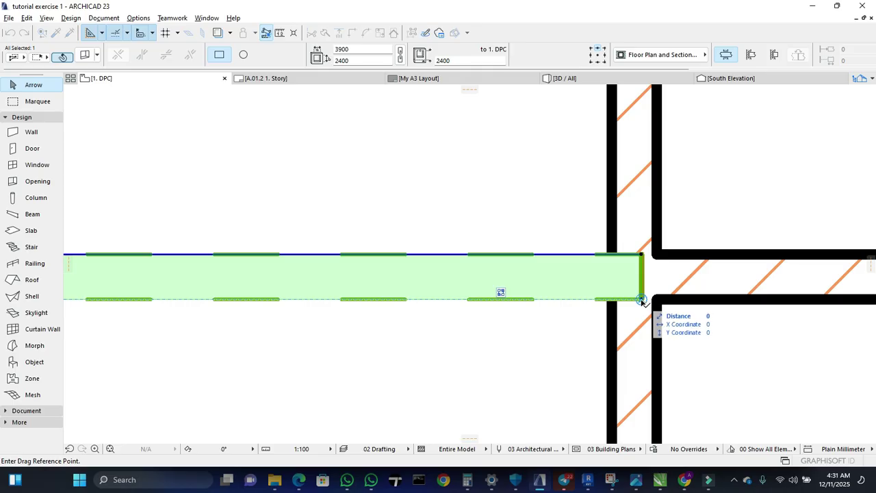
left_click(641, 300)
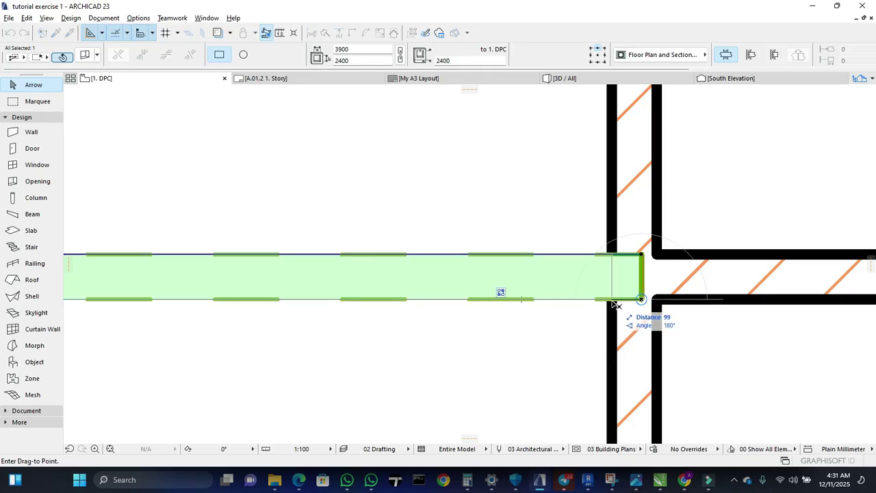
left_click(614, 302)
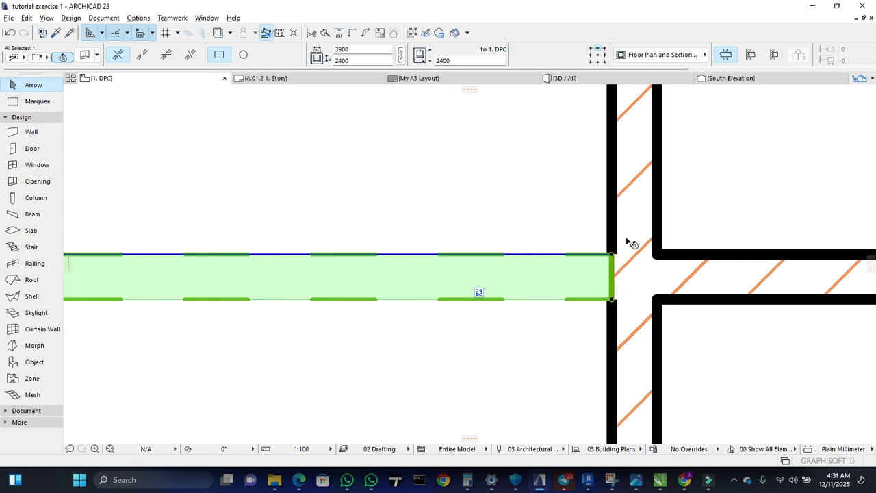
scroll(651, 278, "down", 6)
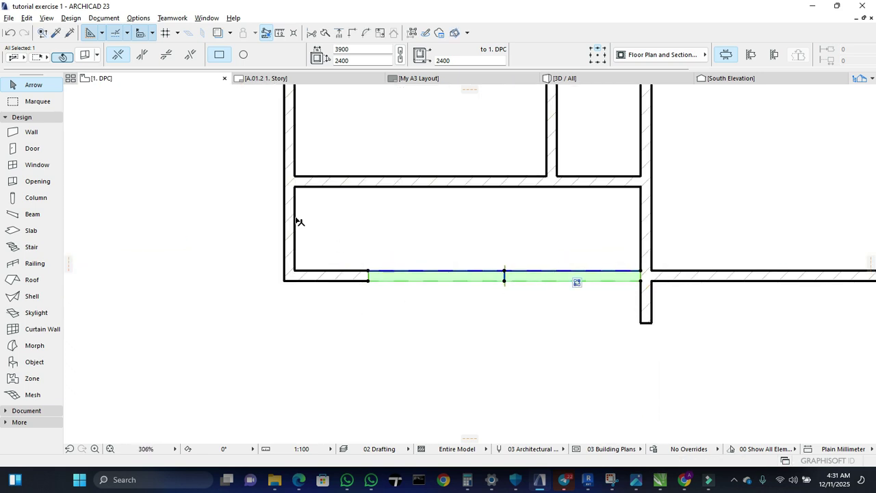
scroll(295, 219, "up", 3)
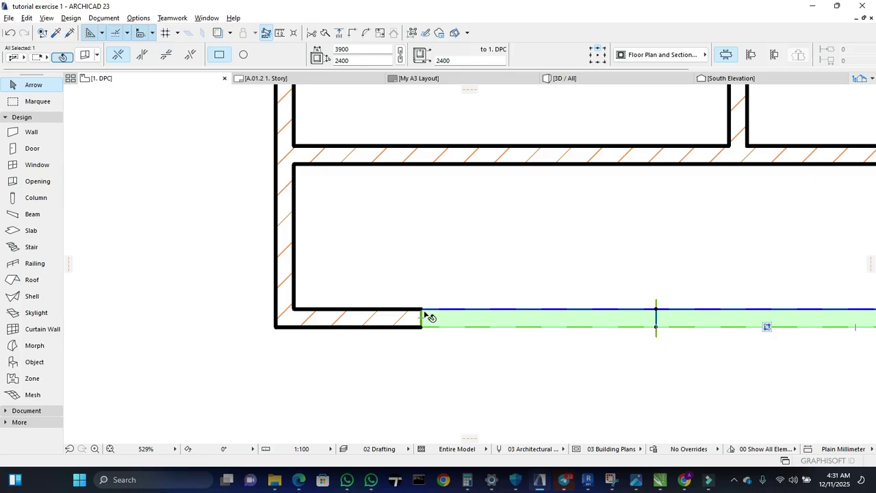
left_click(364, 371)
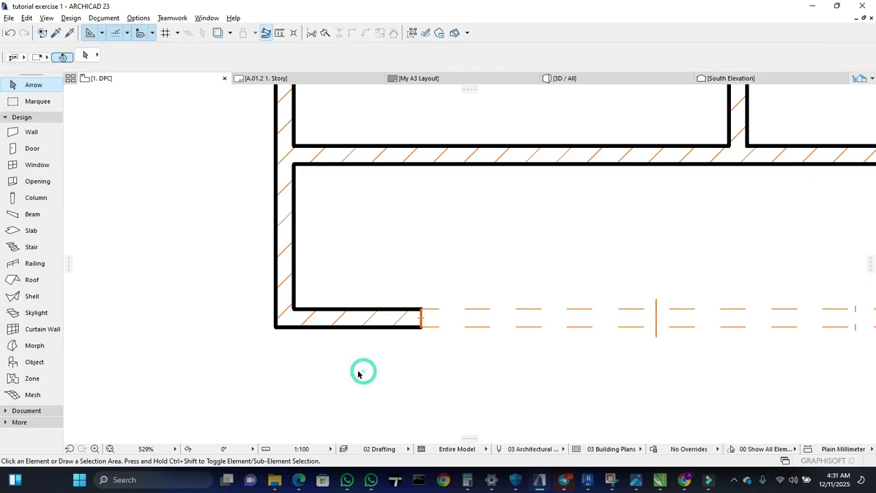
Place a 2400 by 2400 opening in the outer side wall next to the front corner and leave the Opening tool.
left_click(43, 185)
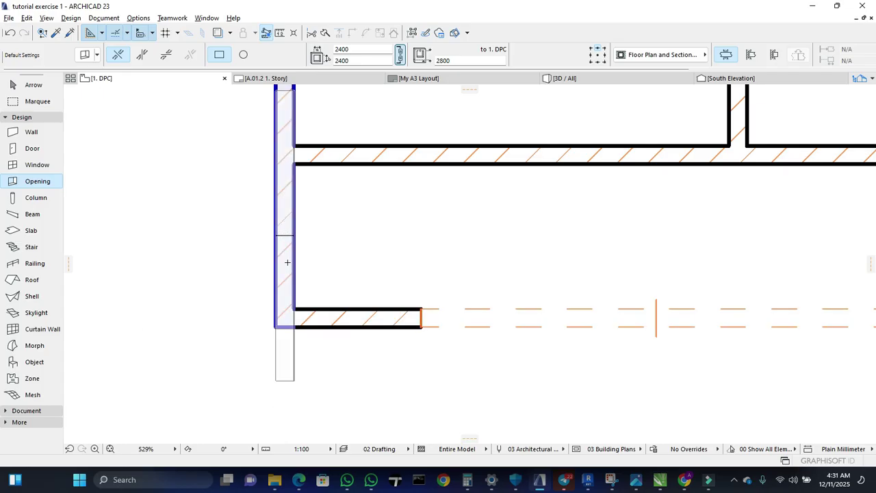
key("Escape")
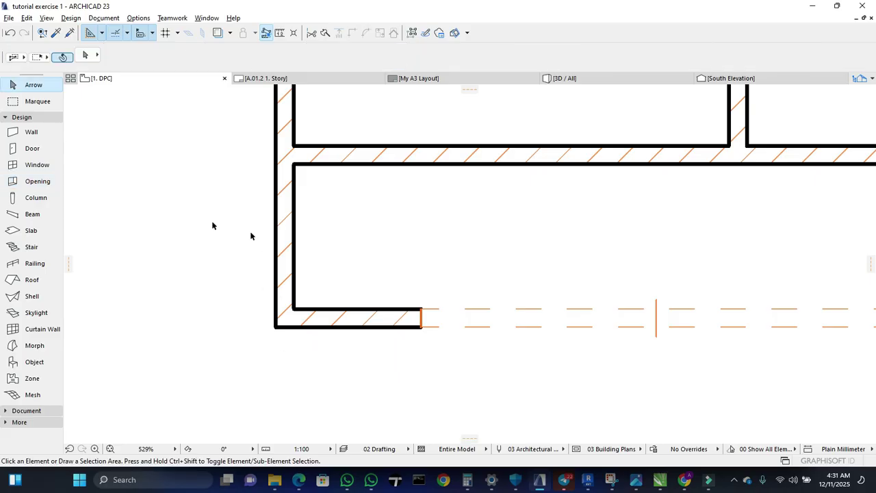
left_click(41, 185)
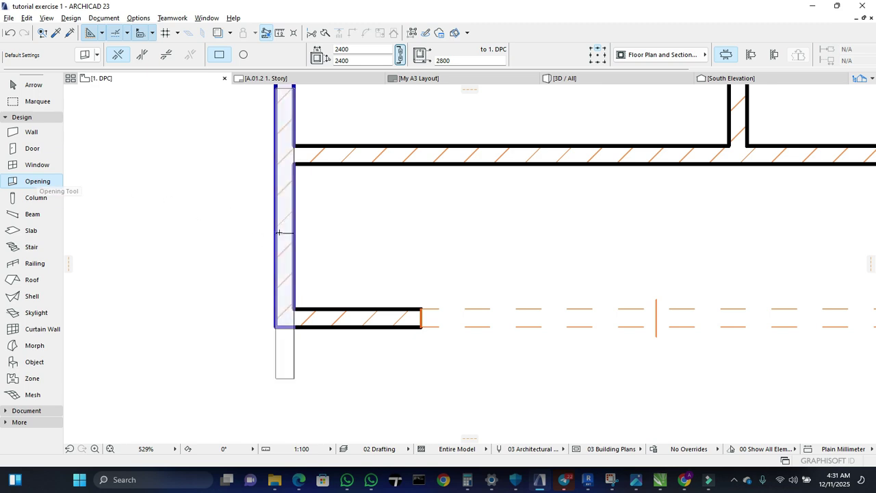
left_click(280, 233)
middle_click_drag(304, 307, 308, 336)
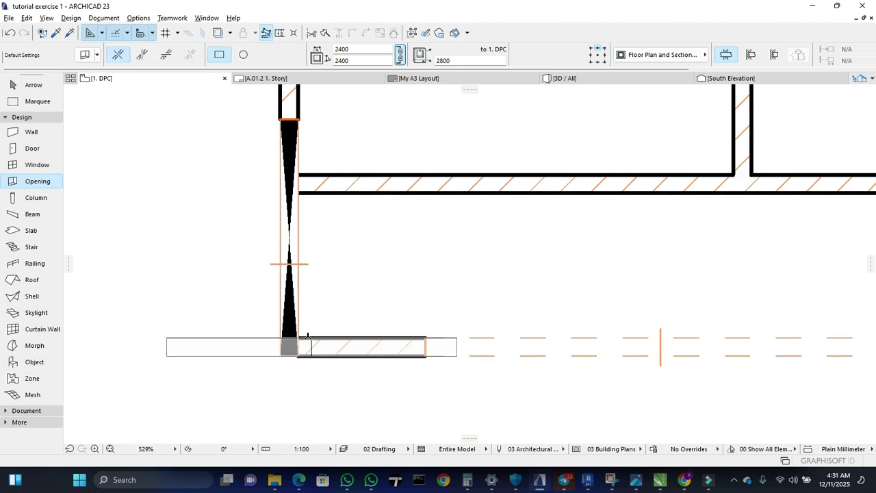
scroll(273, 284, "down", 2)
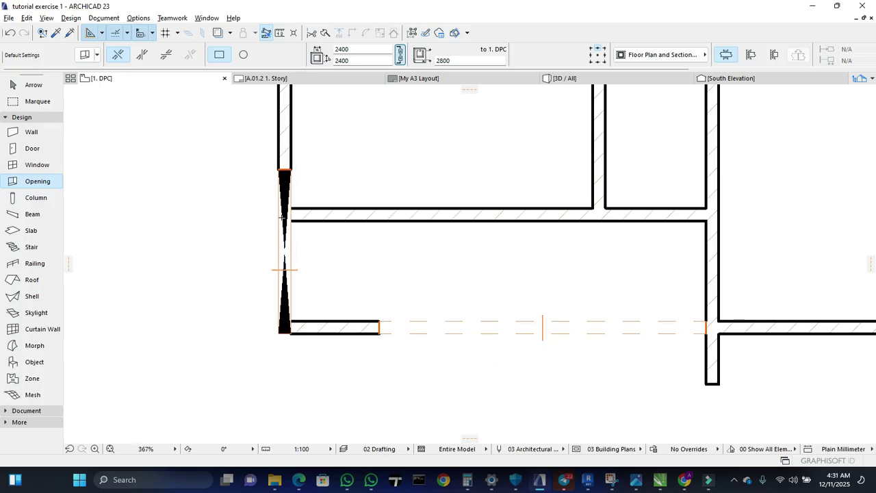
key("Escape")
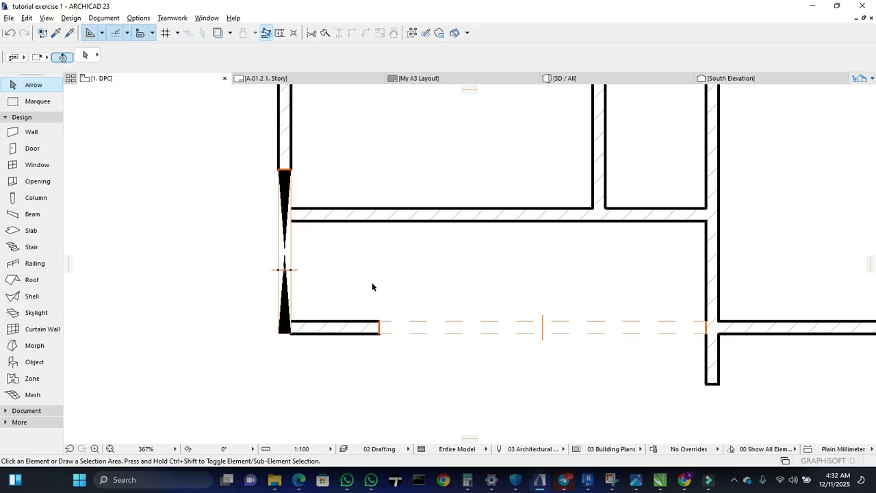
Pick up the front wall opening's parameters and transfer them to the new side wall opening.
left_click(56, 34)
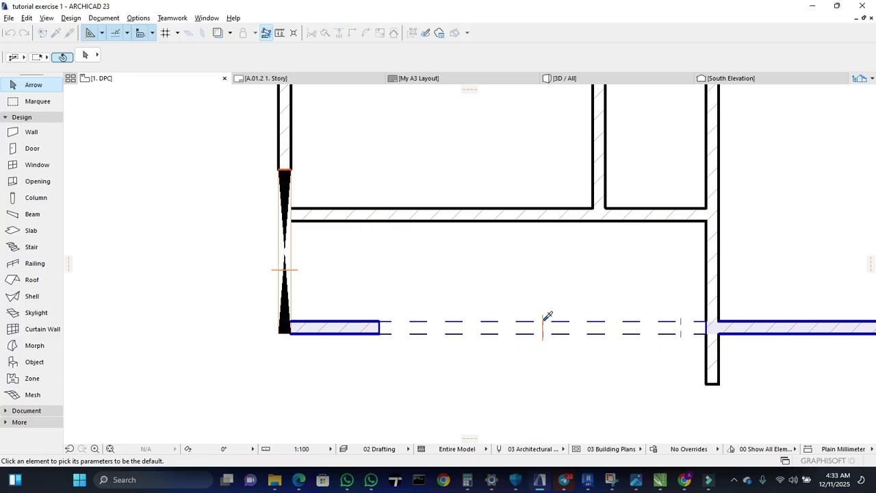
left_click(710, 318, "alt")
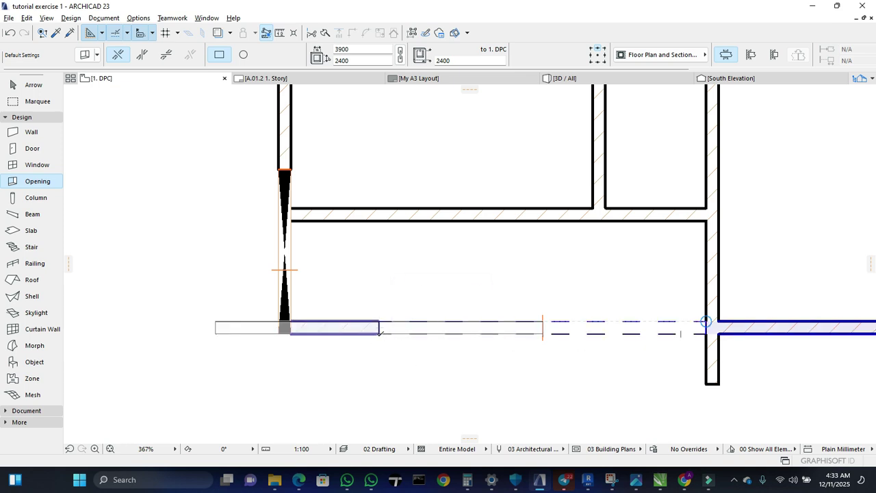
left_click(543, 334)
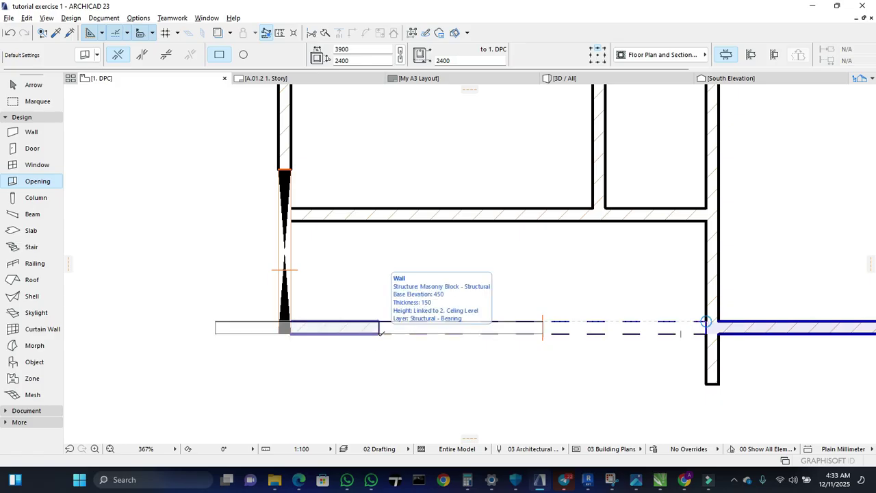
left_click(381, 333)
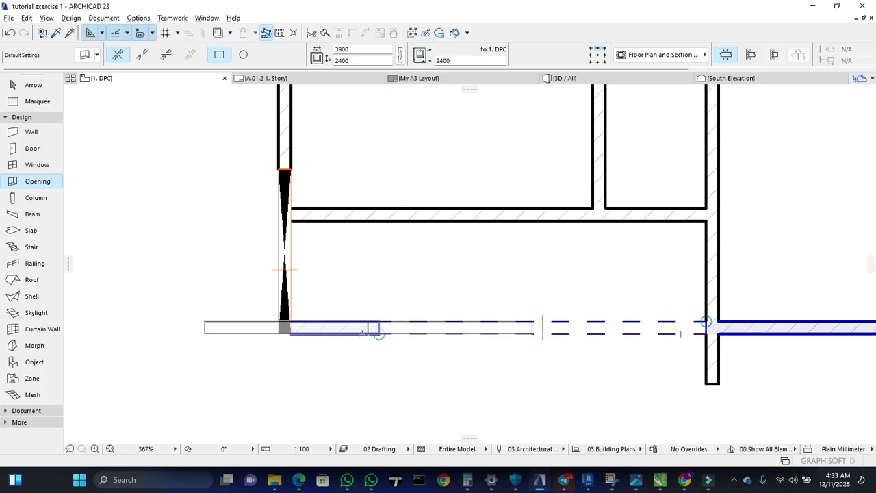
left_click(354, 330)
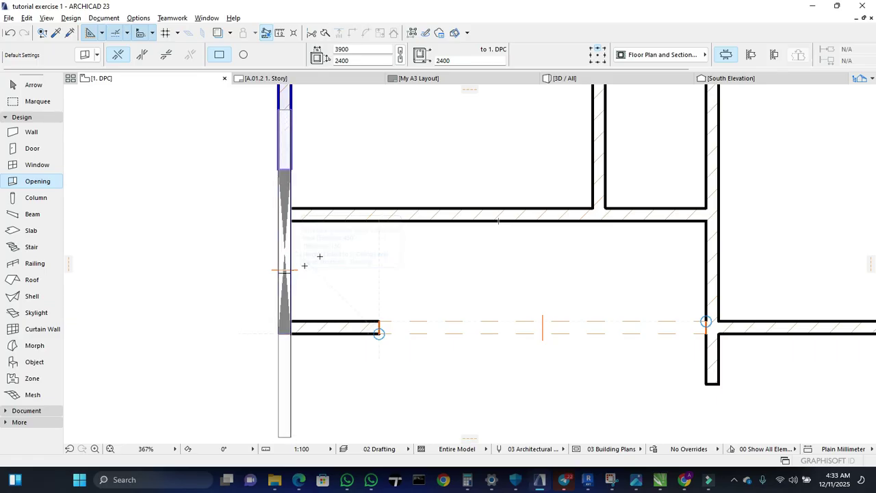
left_click(72, 35)
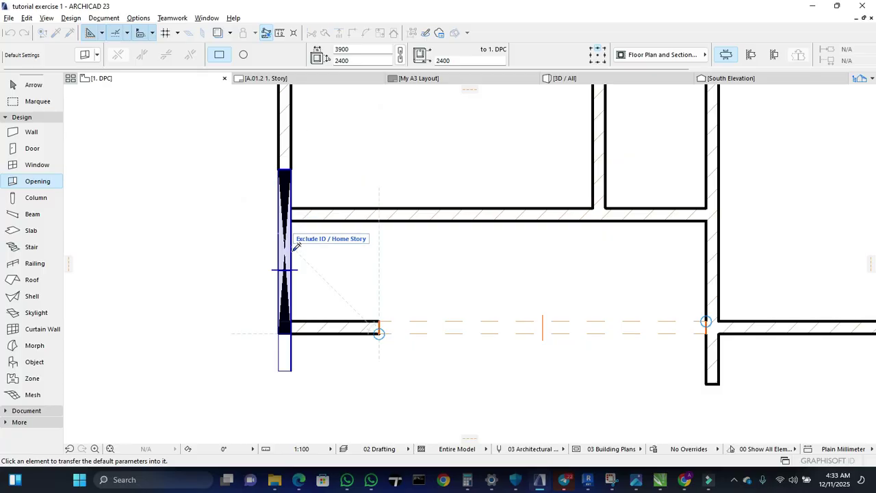
left_click(281, 171, "ctrl+alt")
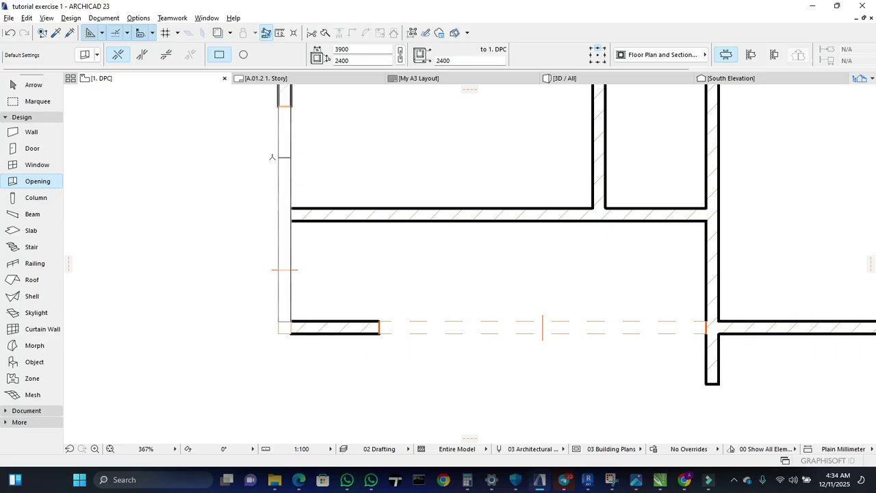
left_click(28, 85)
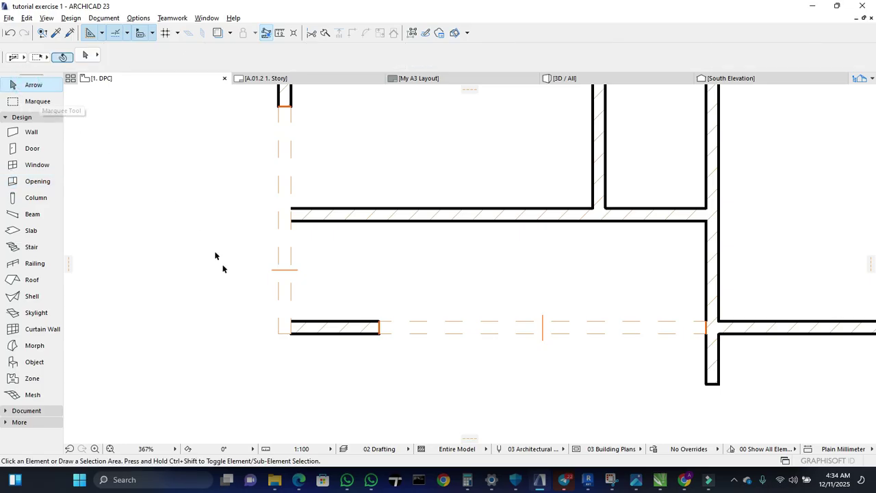
Stretch the side wall opening's rear end to the front face of the interior partition wall, making it about 2540 wide.
middle_click_drag(256, 295, 265, 313)
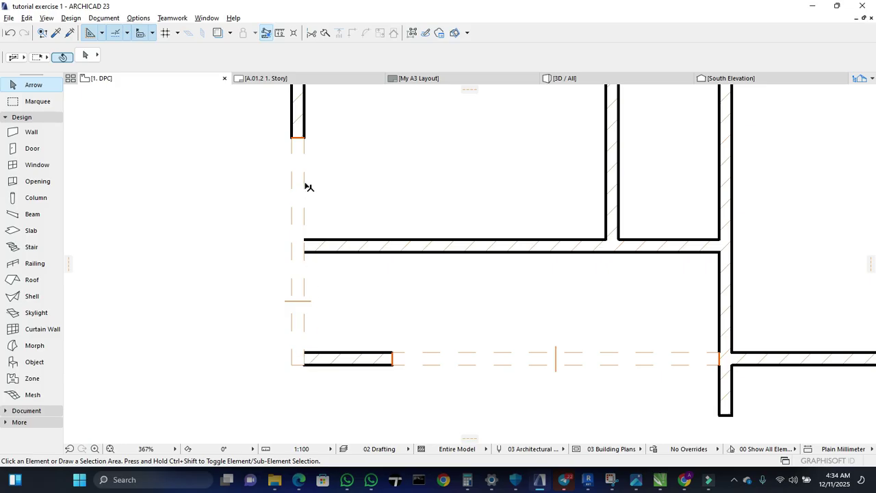
left_click(306, 140)
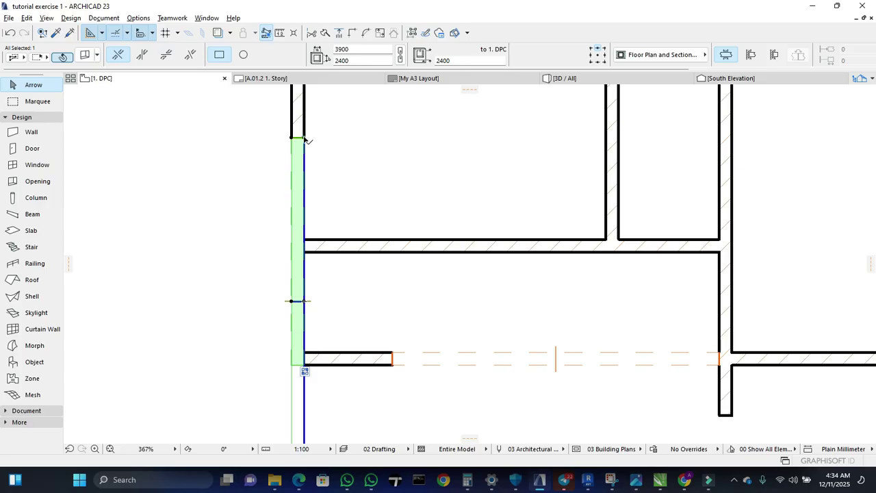
left_click(305, 139)
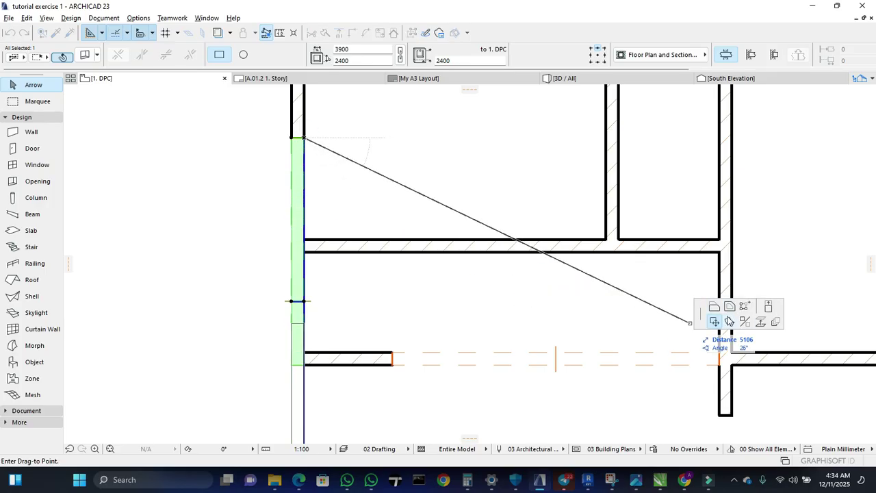
left_click(715, 307)
left_click(307, 248)
scroll(323, 180, "down", 3)
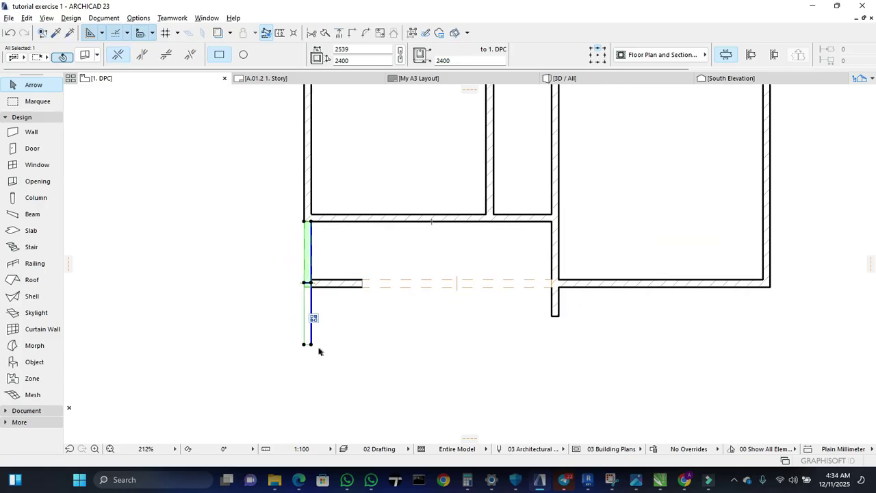
Stretch the side wall opening's front end back to the inner face of the front wall, making it 1200 wide, and deselect it.
left_click(311, 345)
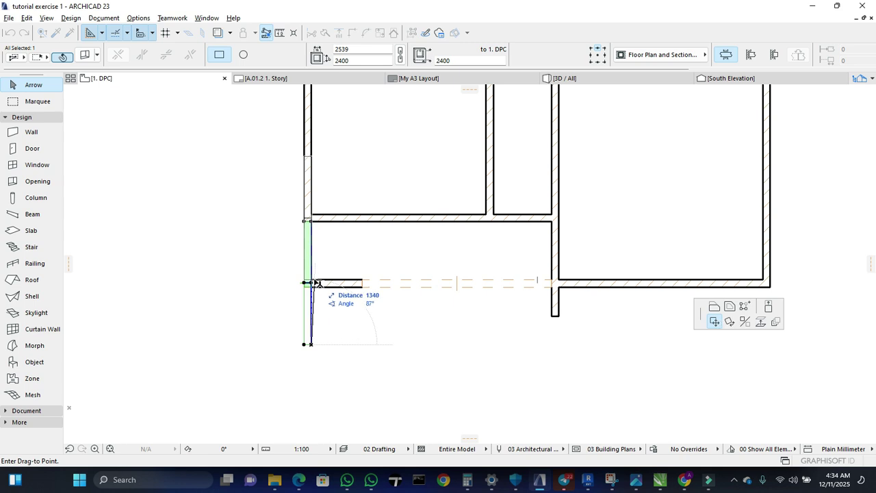
left_click(714, 307)
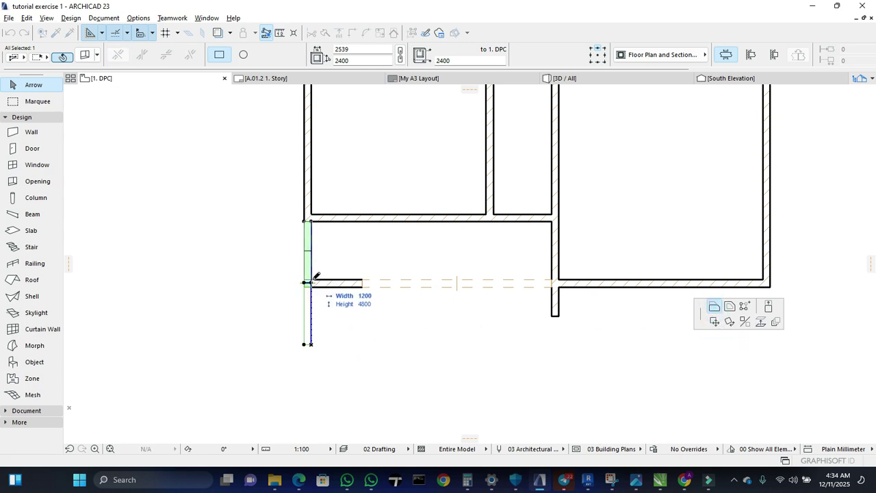
scroll(318, 276, "up", 4)
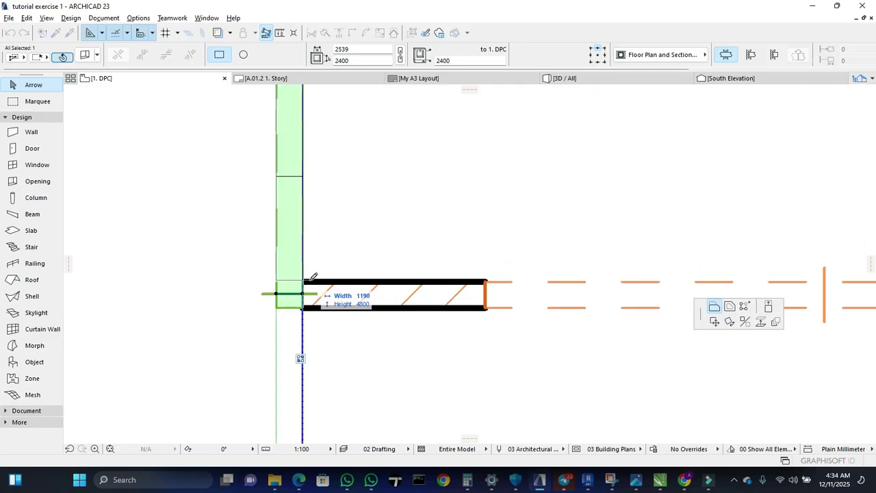
left_click(488, 279)
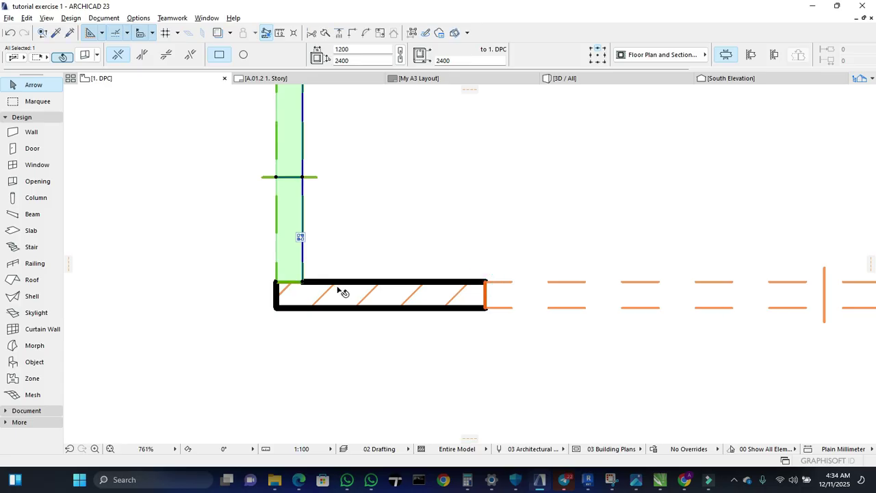
scroll(342, 292, "down", 4)
left_click(319, 329)
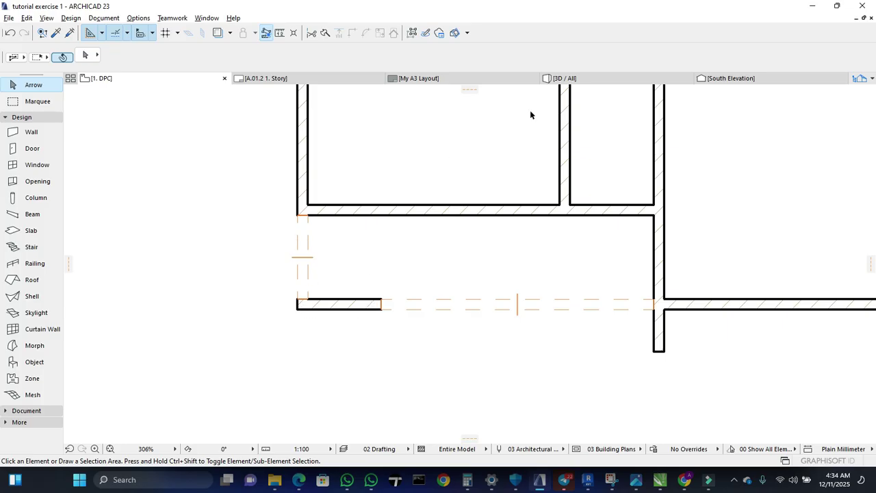
Examine the front and side wall openings in the 3D view, orbiting around their shared corner.
left_click(566, 78)
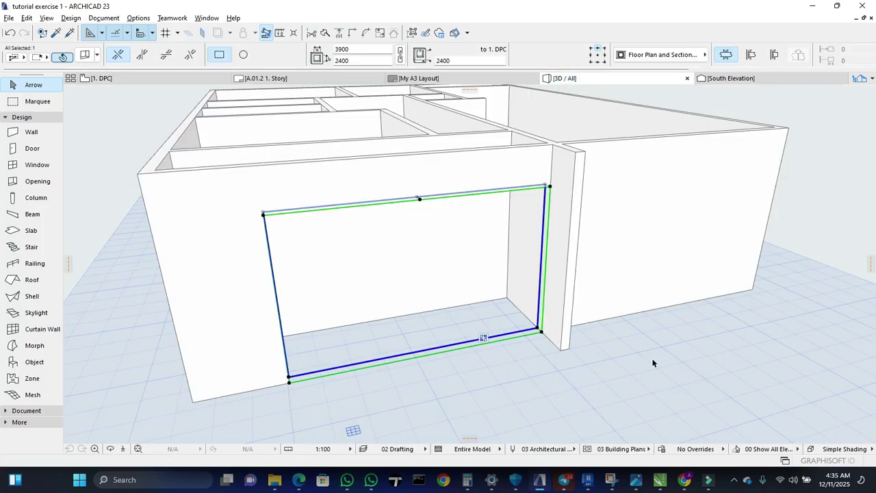
scroll(725, 298, "down", 4)
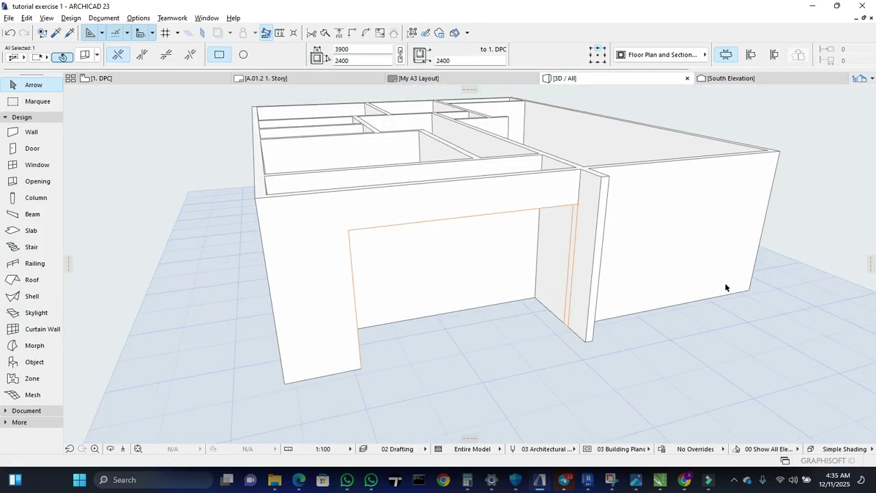
right_click(247, 147)
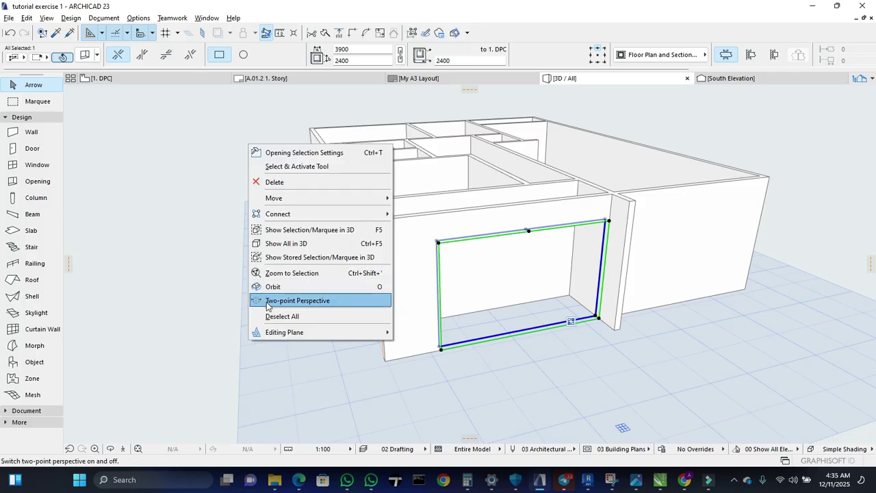
left_click(272, 287)
left_click_drag(292, 330, 431, 286)
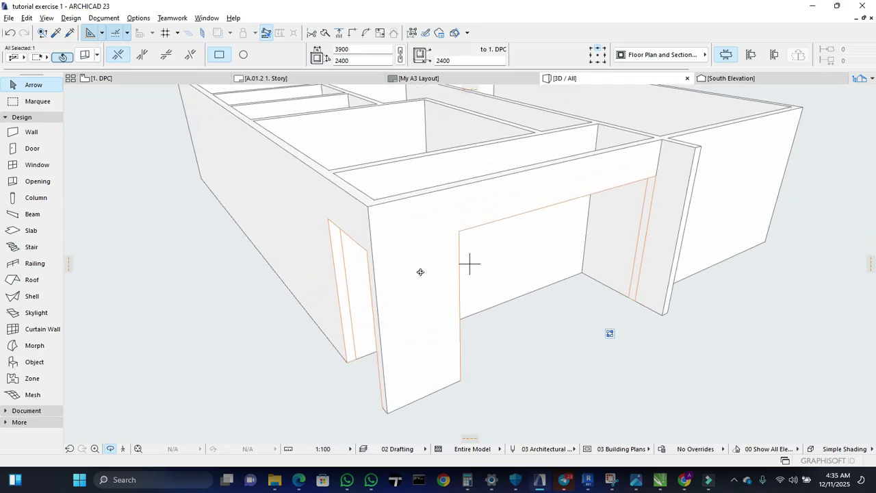
left_click_drag(391, 328, 393, 309)
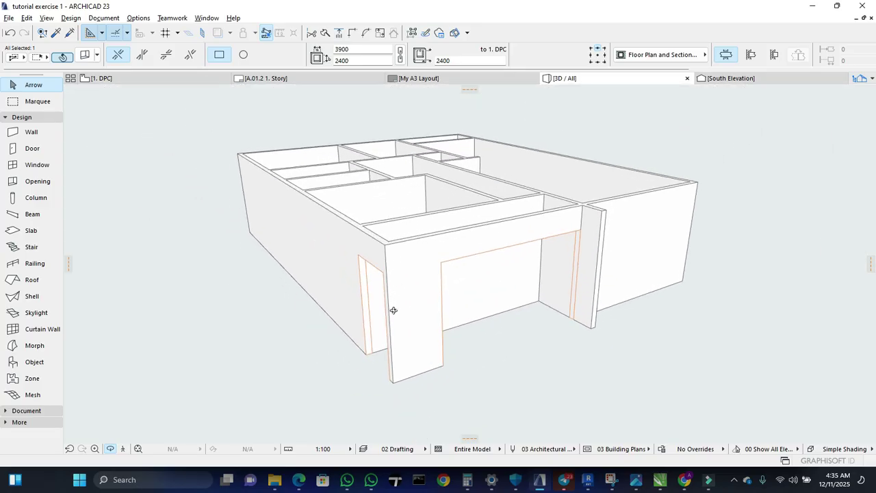
Return to the DPC floor plan and pick up the side wall opening's parameters as the Opening tool's defaults.
left_click(169, 78)
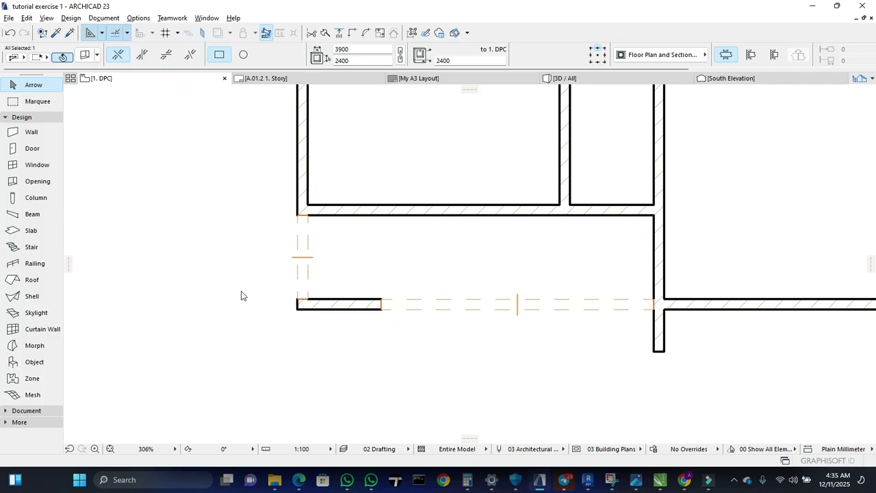
scroll(270, 284, "down", 4)
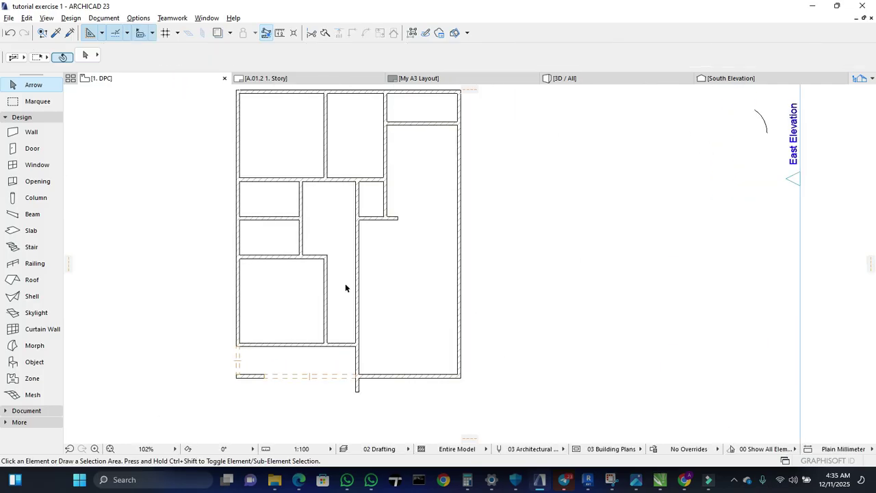
left_click(240, 359)
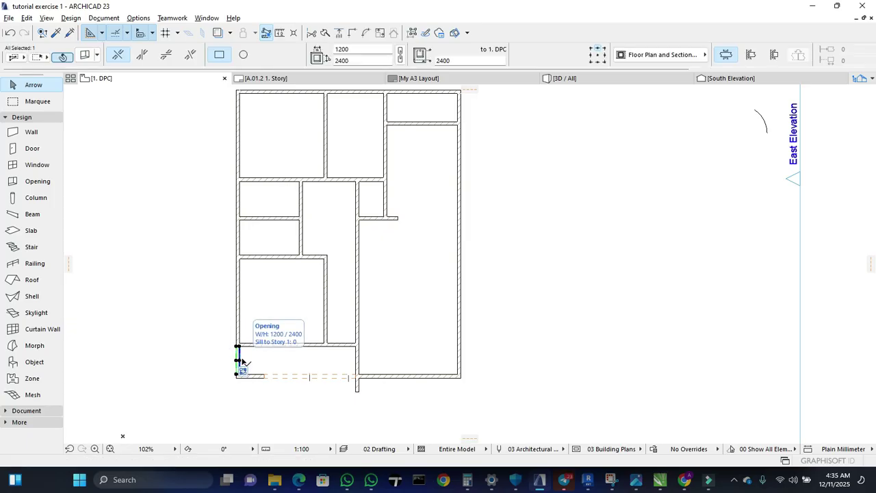
key("Delete")
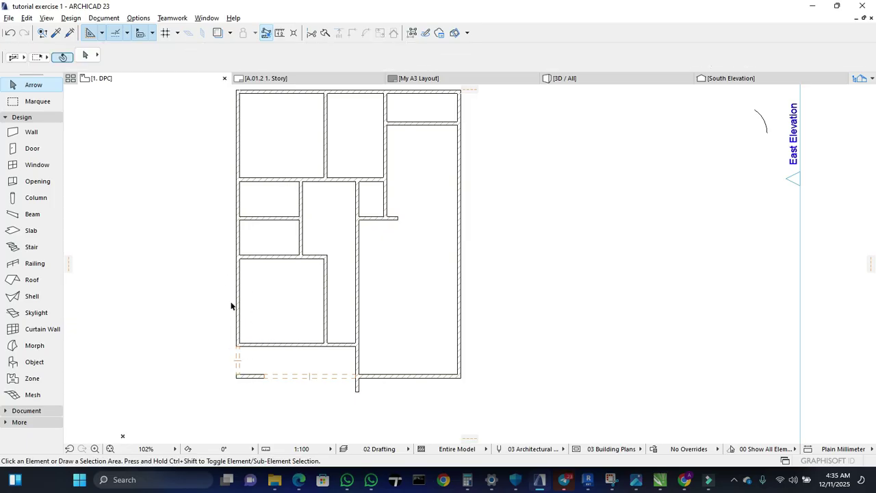
left_click(55, 33)
scroll(244, 360, "up", 5)
scroll(245, 361, "up", 3)
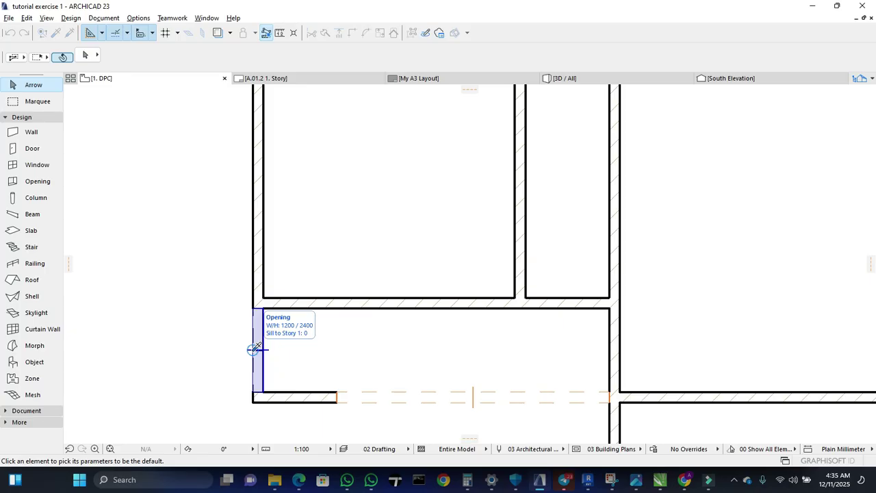
left_click(255, 349)
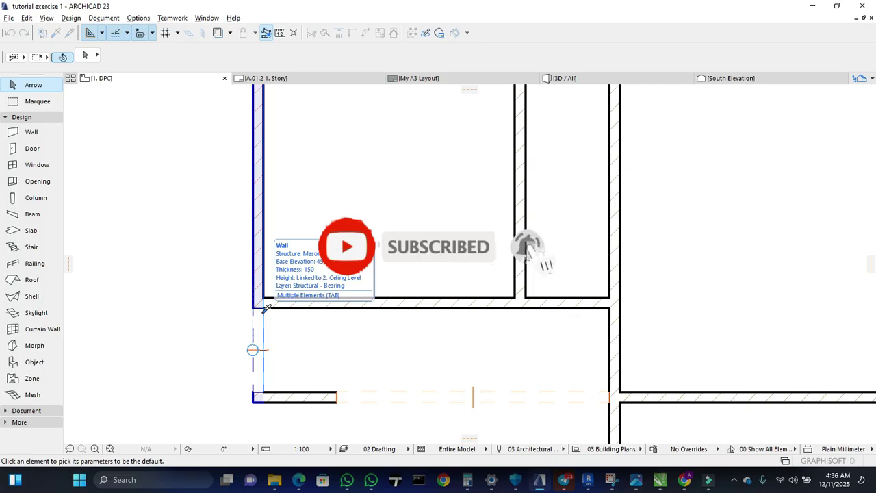
scroll(267, 308, "up", 3)
scroll(267, 308, "up", 1)
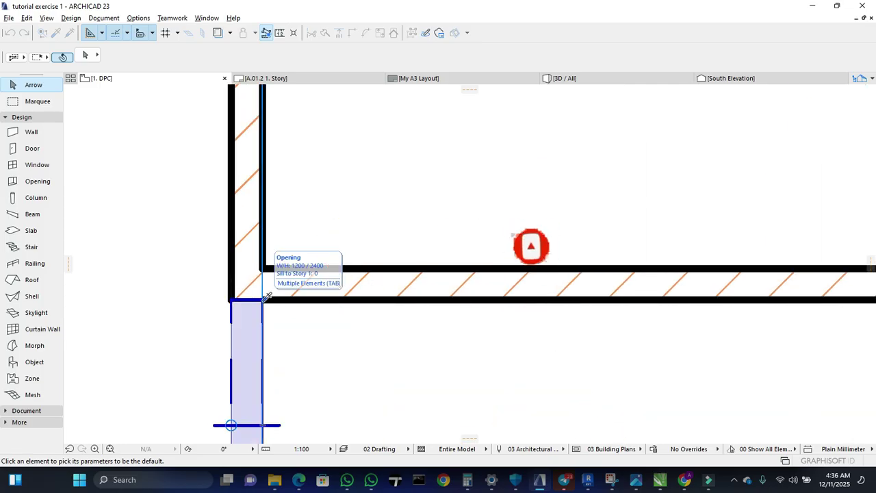
left_click_drag(267, 297, 266, 297)
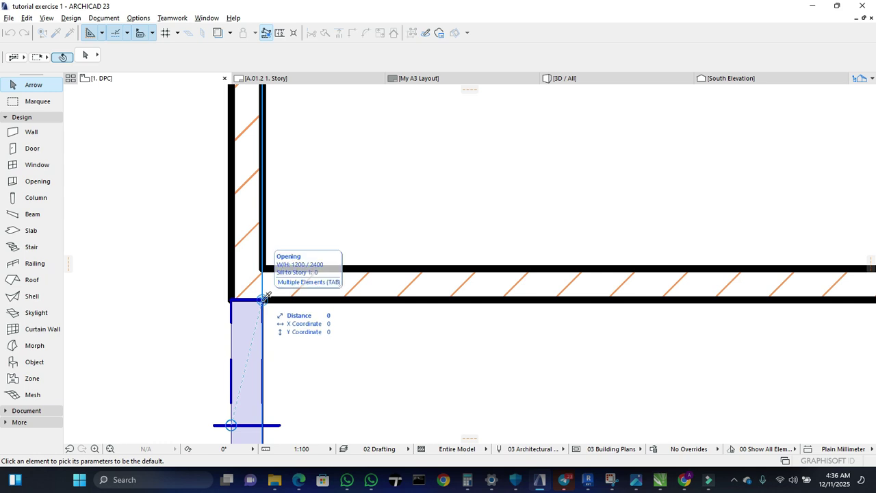
left_click(266, 297, "alt")
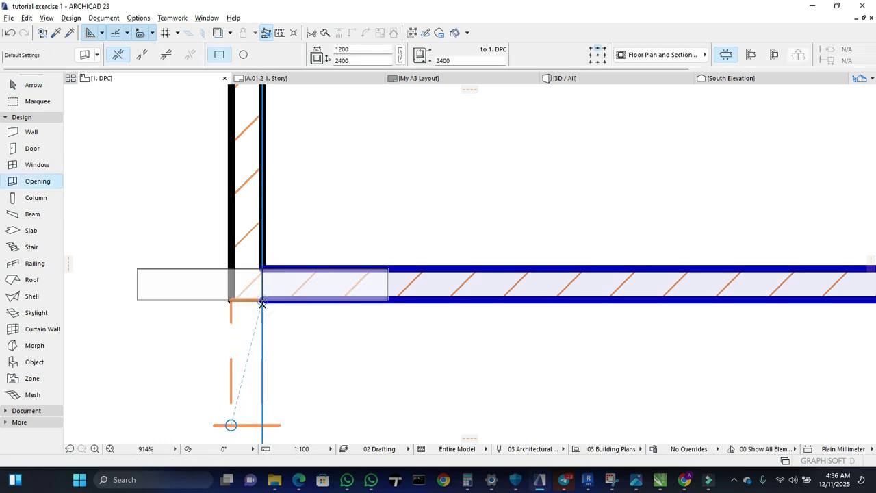
Place a 1200 by 2400 opening in the opposite outer side wall at the rear corner, leave the Opening tool and select the new opening.
scroll(246, 309, "down", 5)
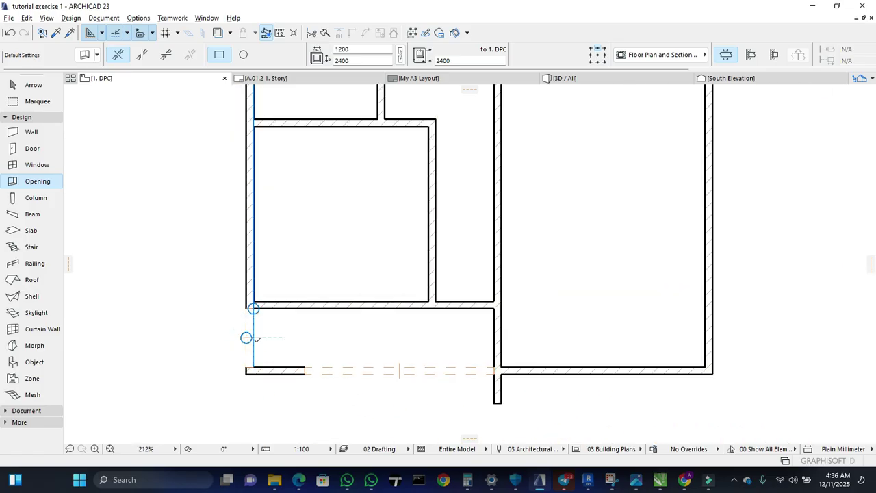
scroll(277, 320, "down", 2)
middle_click_drag(426, 236, 360, 381)
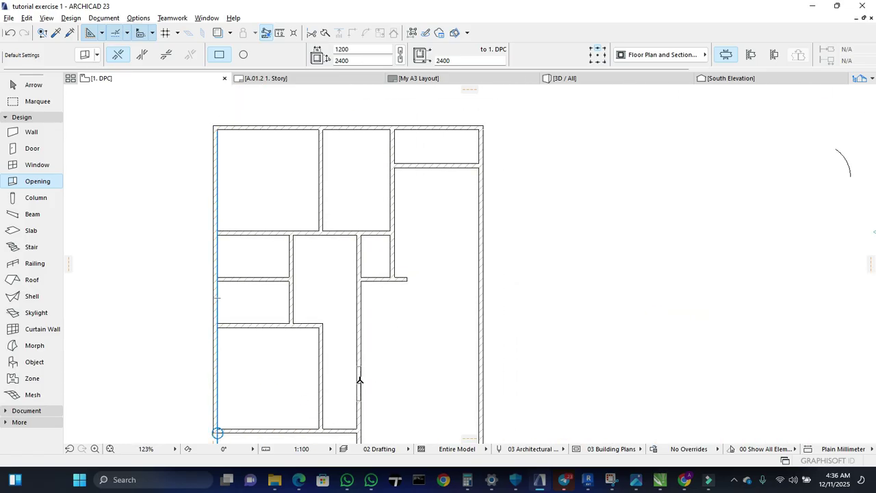
scroll(478, 132, "up", 1)
scroll(477, 132, "up", 3)
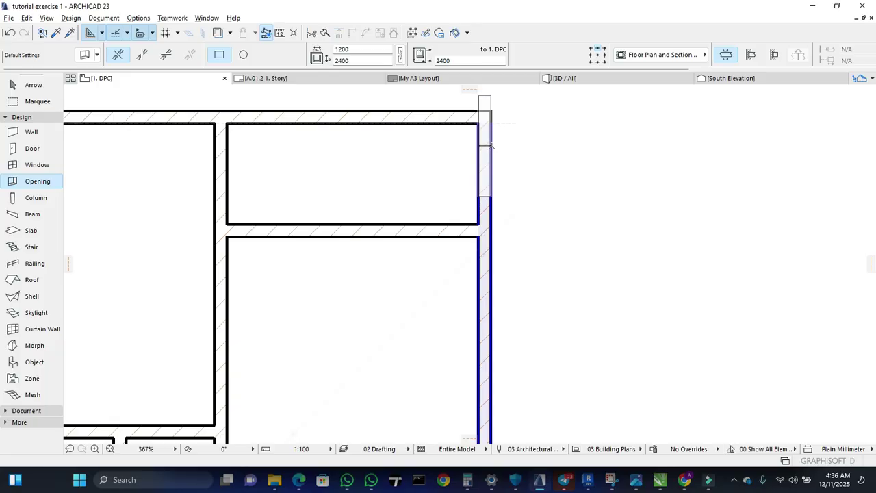
left_click(491, 145)
middle_click_drag(525, 215, 488, 293)
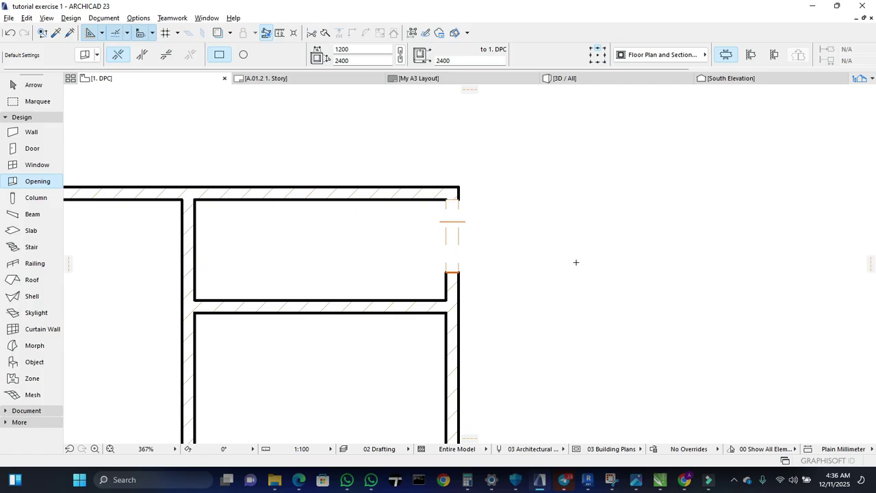
left_click(496, 265)
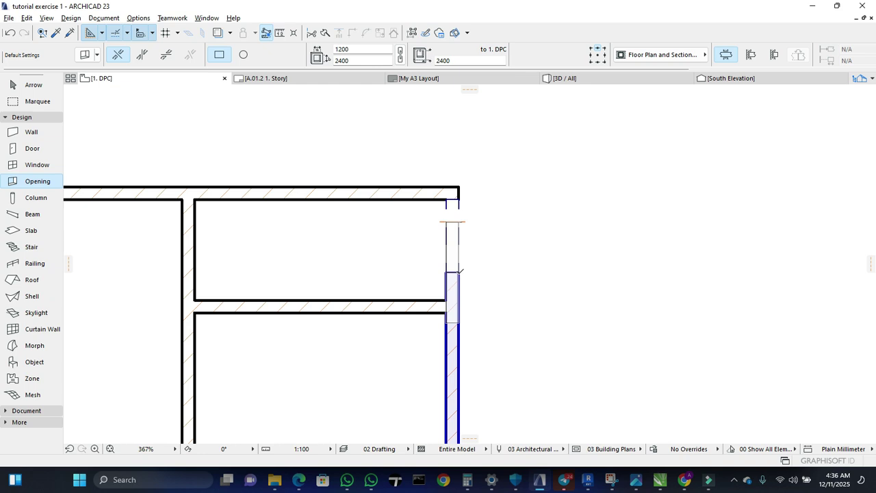
left_click(460, 271)
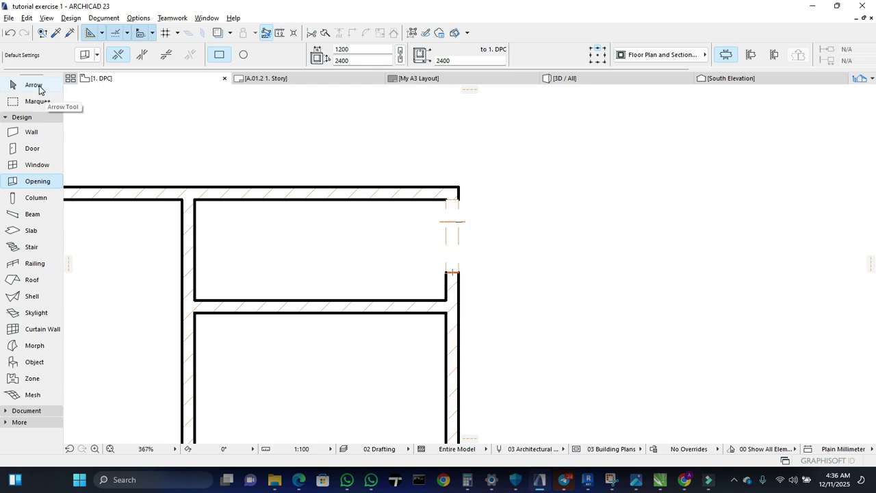
left_click(39, 88)
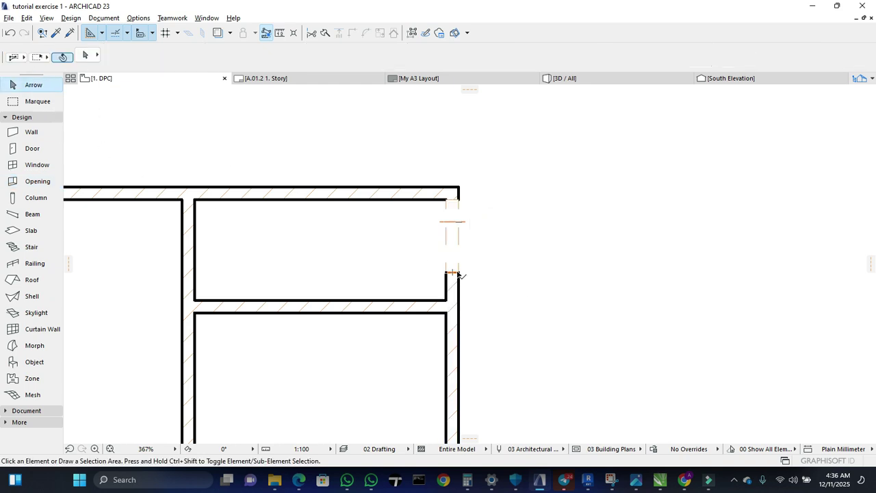
left_click(458, 274)
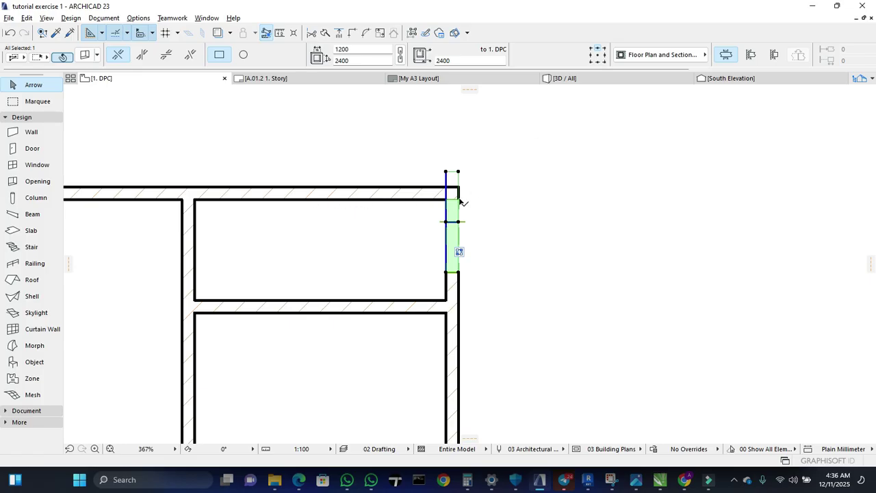
Examine the rear corner opening in the 3D view from outside the side wall.
left_click(604, 79)
left_click_drag(663, 142, 352, 274)
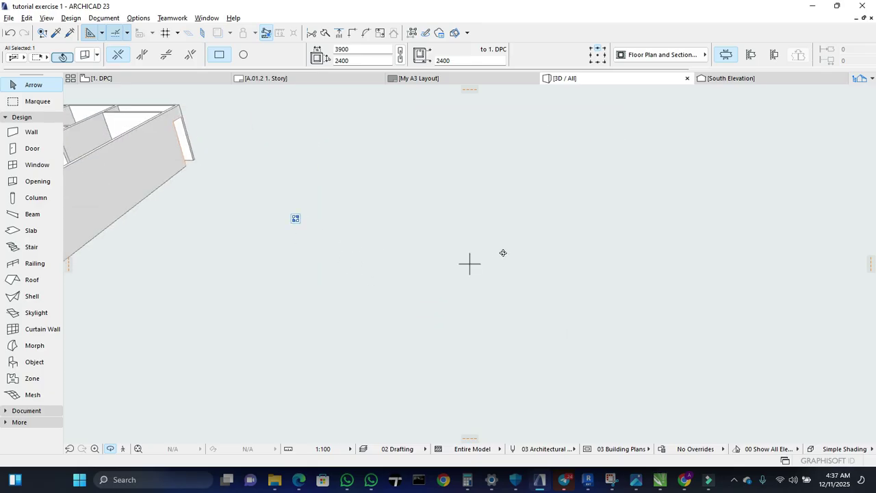
scroll(510, 265, "down", 2)
scroll(219, 149, "up", 5)
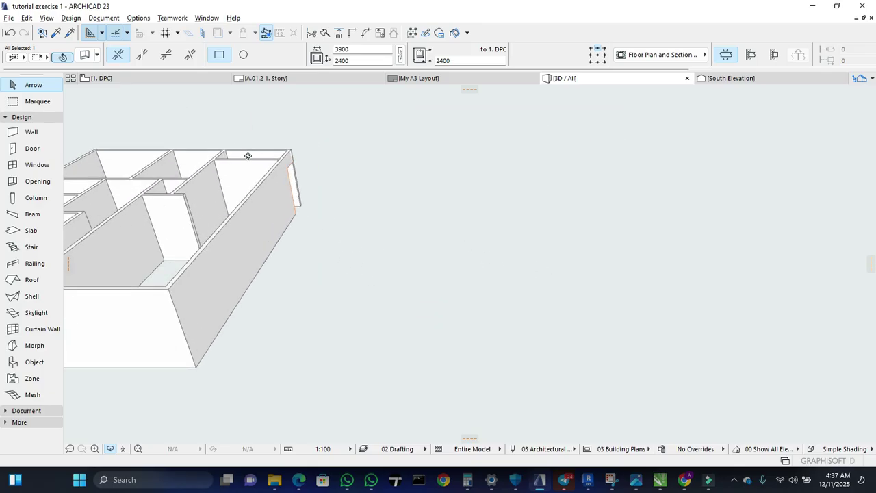
scroll(264, 163, "up", 3)
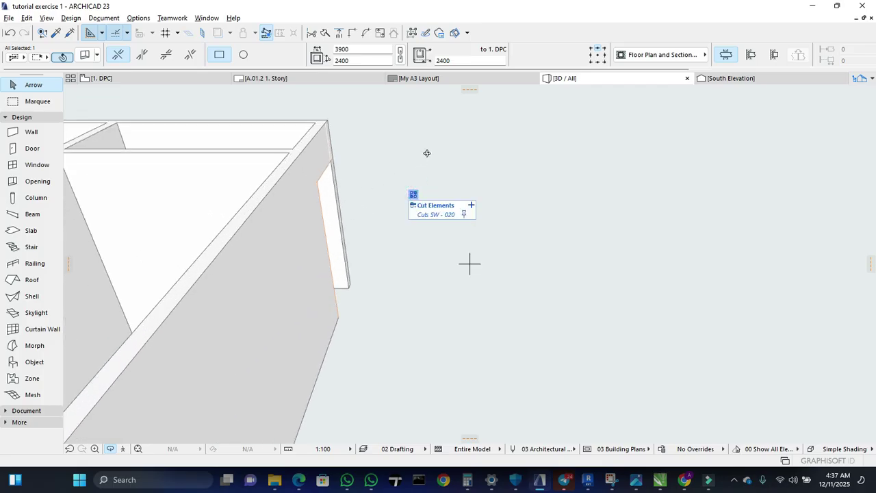
left_click(566, 180)
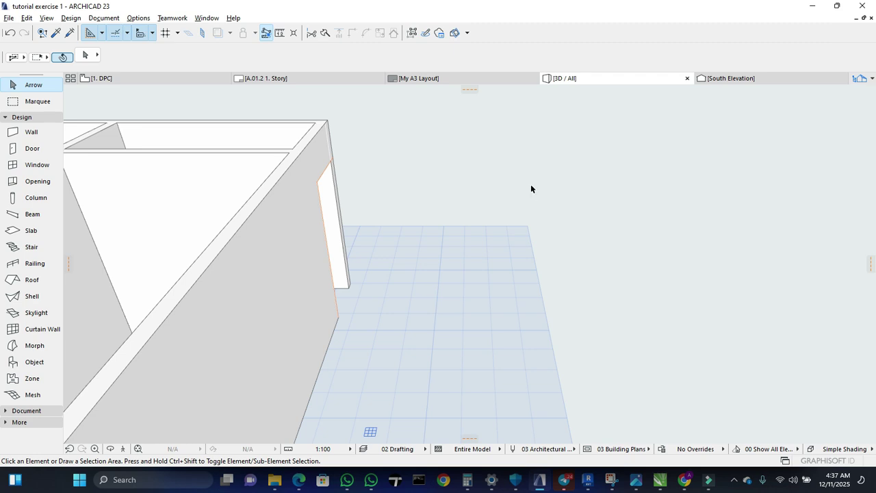
middle_click_drag(526, 199, 386, 201, "shift")
scroll(383, 202, "up", 2)
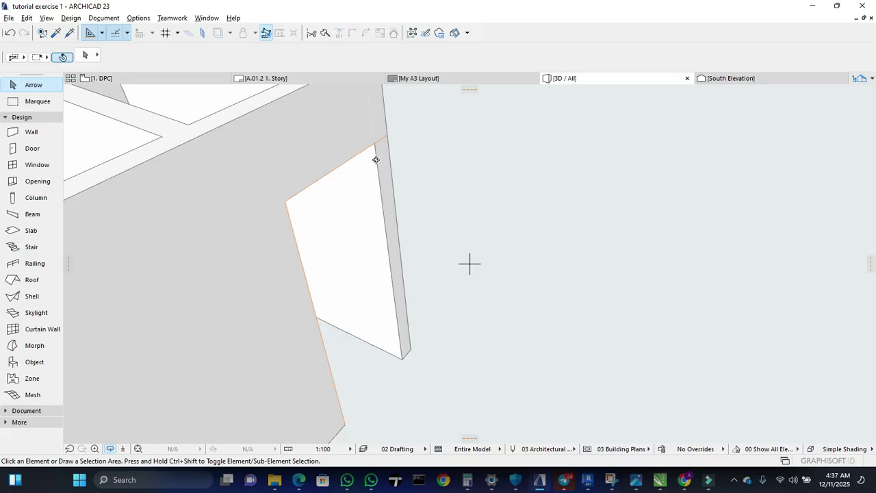
key("Escape")
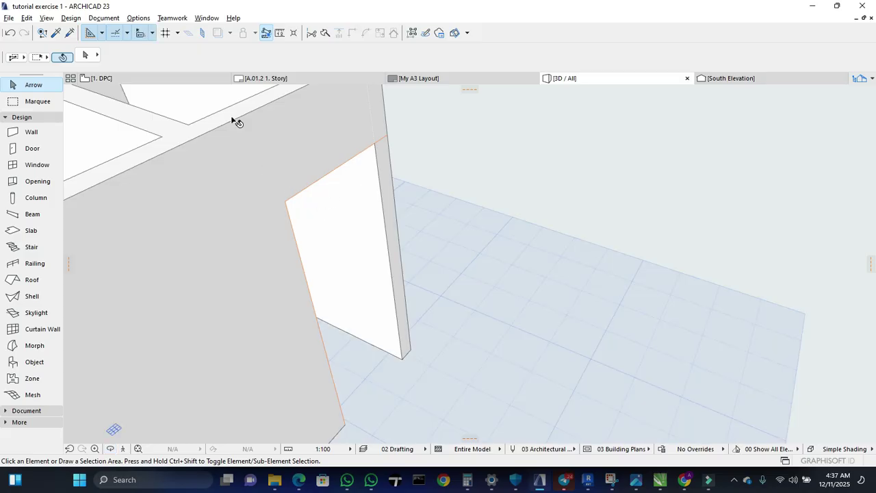
In the DPC floor plan, move the selected side wall opening about 331 mm so its rear end meets the rear wall's inner face.
left_click(189, 81)
left_click(452, 247)
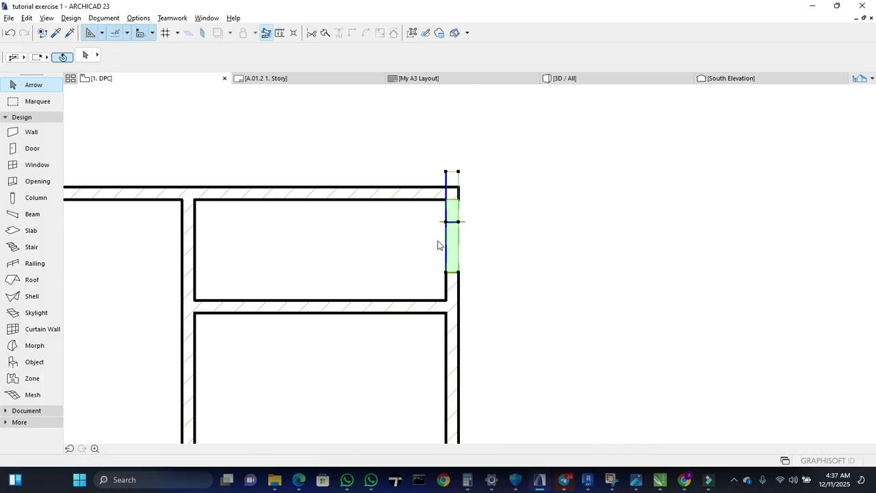
scroll(459, 197, "up", 2)
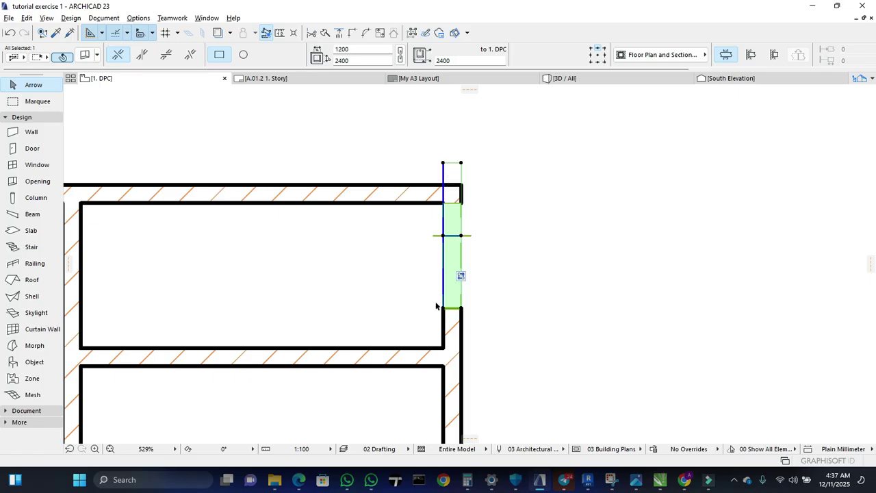
right_click(449, 146)
mouse_move(530, 238)
left_click(671, 239)
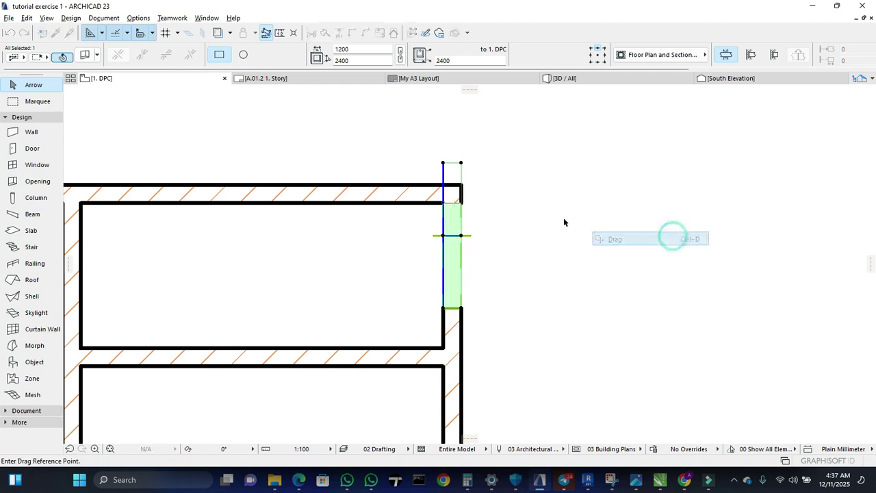
left_click(443, 164)
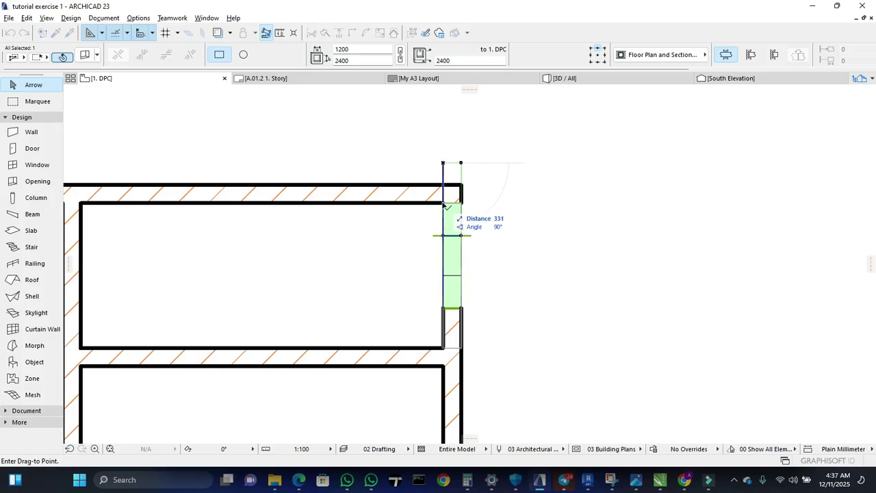
left_click(443, 204)
left_click(491, 226)
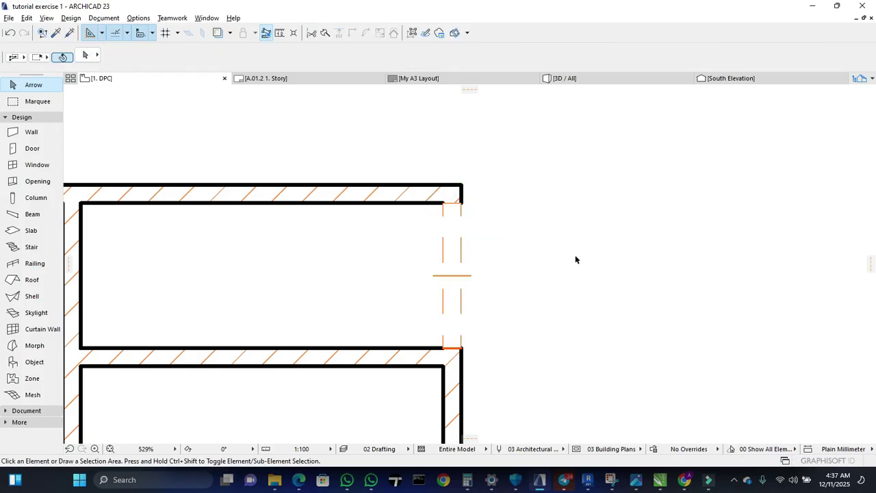
Place a 1200 by 2400 opening in the rear wall of the corner room, using the side wall opening's settings.
scroll(648, 239, "down", 2)
scroll(586, 298, "down", 3)
scroll(541, 171, "up", 6)
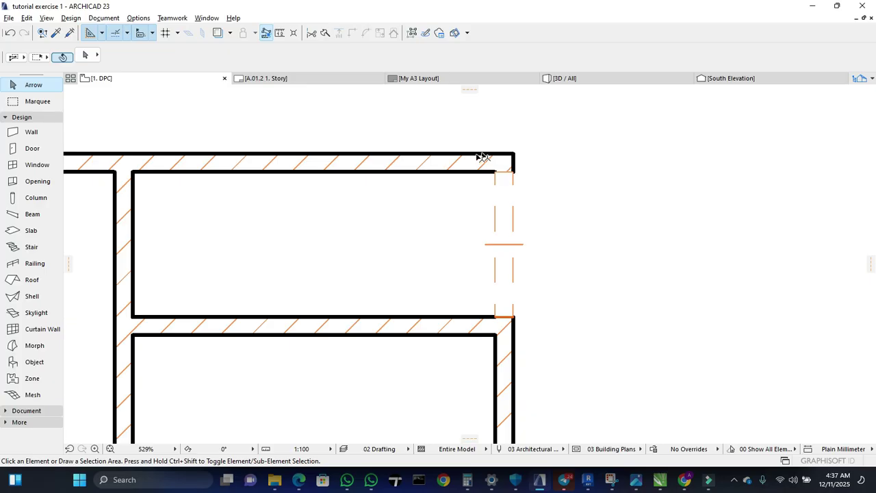
middle_click_drag(445, 186, 512, 206)
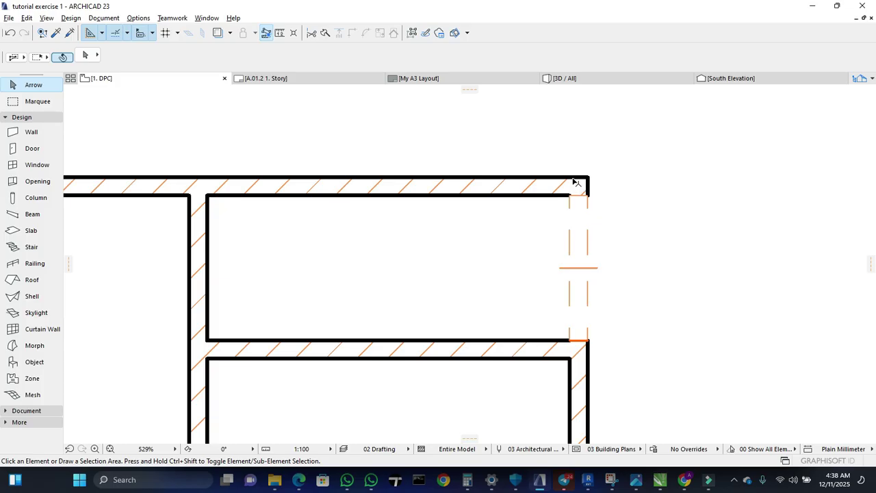
left_click(614, 244)
left_click(625, 246)
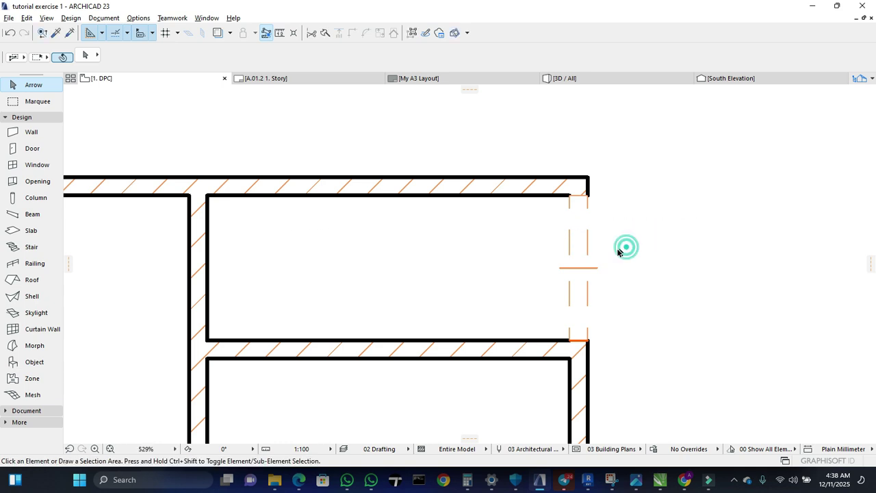
left_click(589, 344)
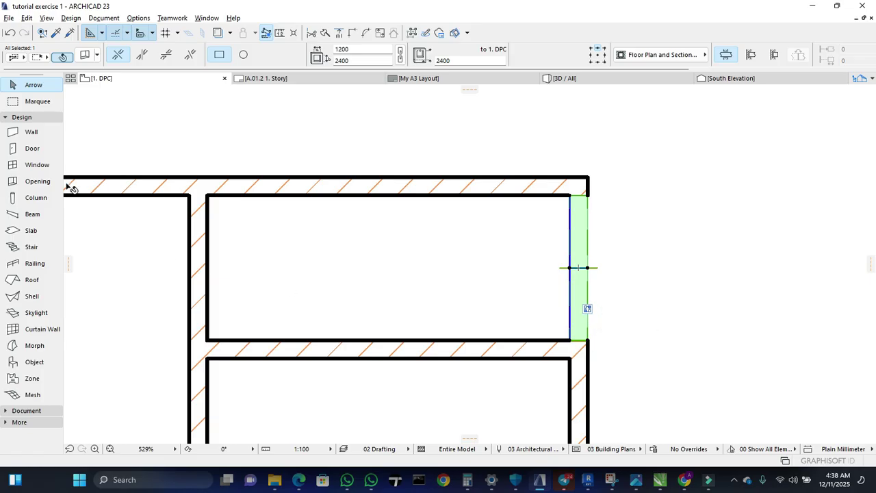
left_click(38, 181)
left_click(332, 184)
key("Escape")
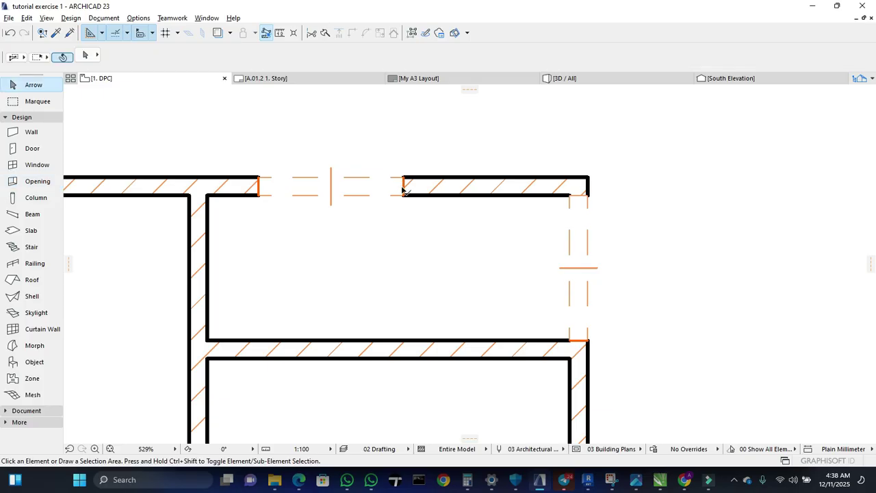
Stretch both ends of the rear wall opening to span from the partition's inner face to the side wall's inner face.
left_click(403, 196)
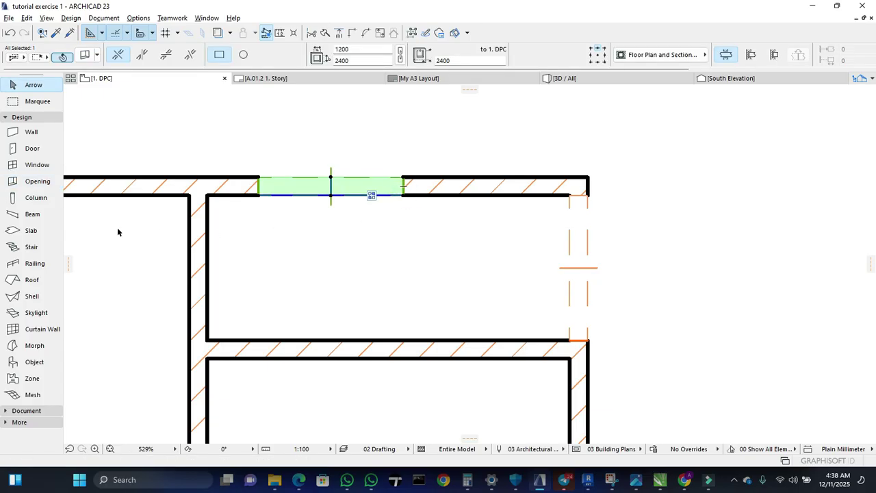
left_click(259, 197)
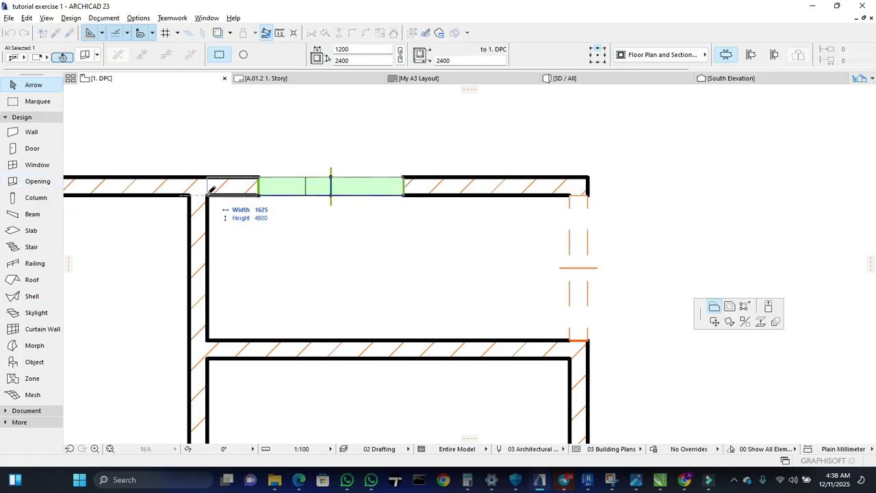
left_click(207, 195)
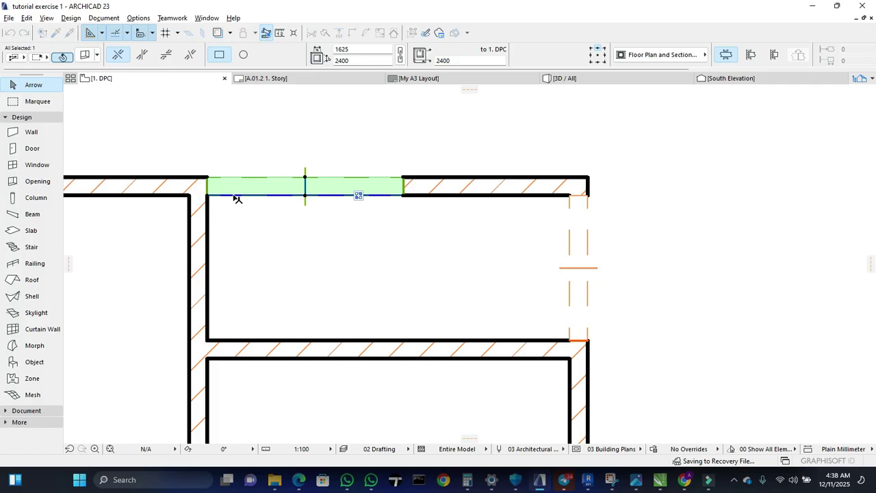
left_click(404, 196)
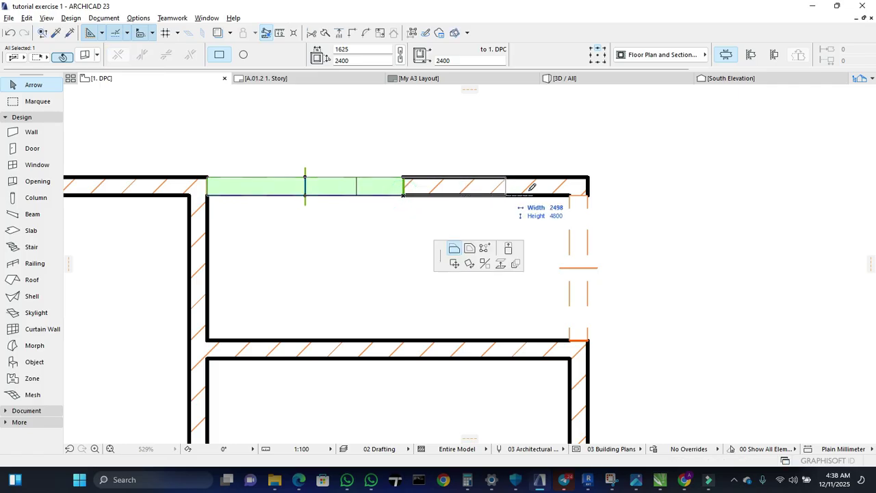
left_click(571, 195)
left_click(605, 224)
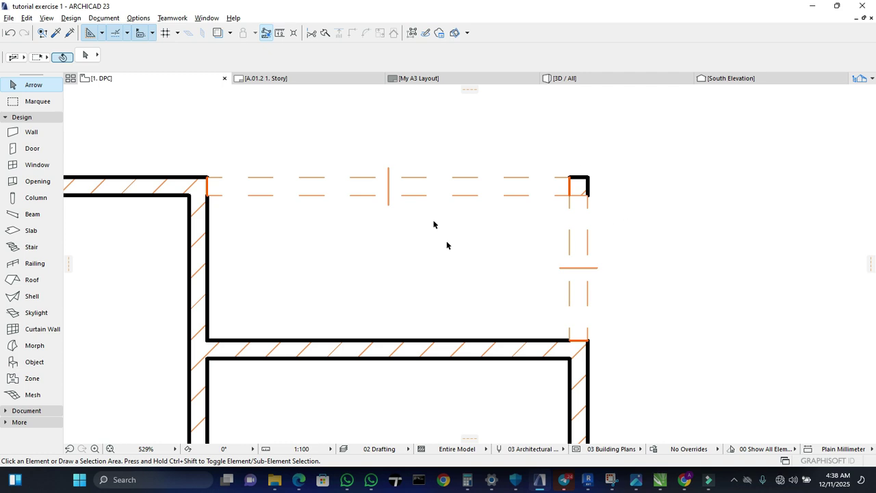
Examine the rear and side wall openings and the remaining corner pillar in the 3D view, orbiting around the house.
left_click(566, 78)
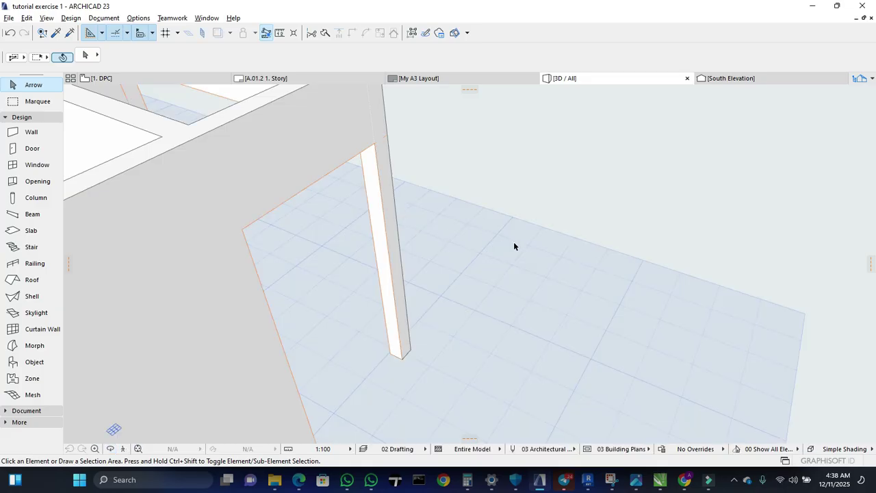
middle_click_drag(515, 245, 366, 206, "shift")
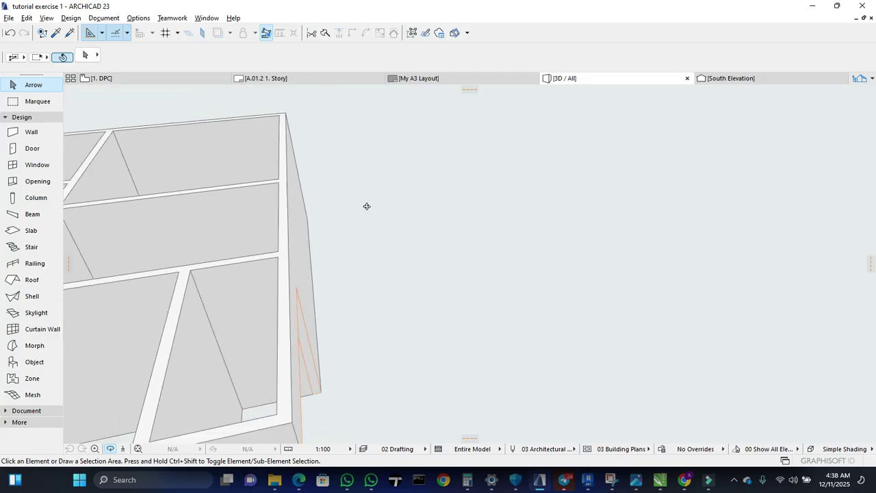
scroll(366, 207, "down", 3)
middle_click_drag(431, 307, 288, 339, "shift")
scroll(550, 229, "down", 3)
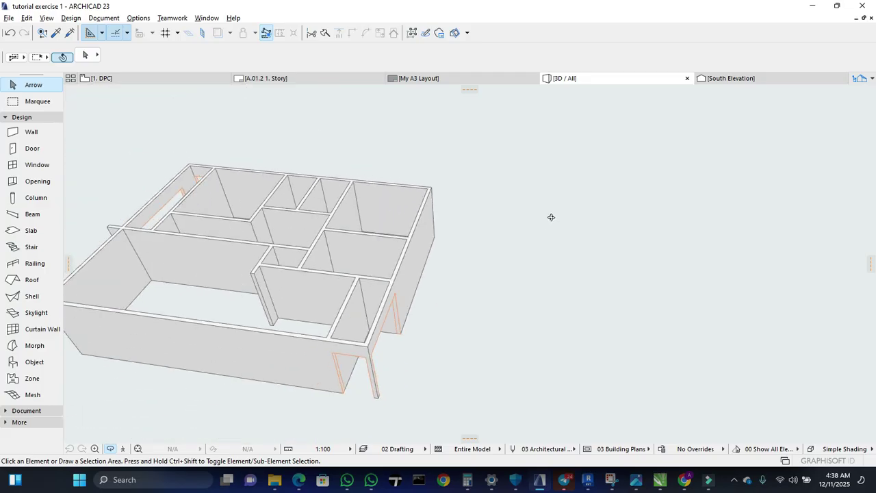
scroll(551, 217, "down", 2)
scroll(406, 337, "up", 6)
middle_click_drag(422, 316, 399, 309, "shift")
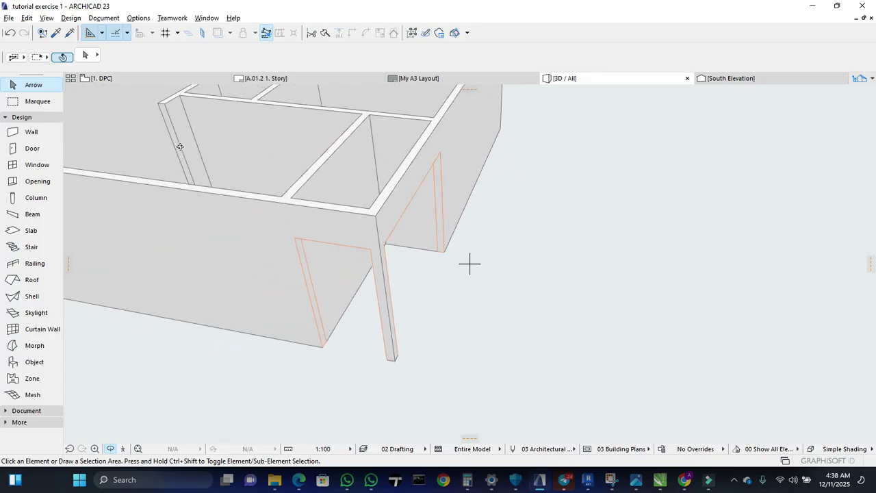
Return to the DPC floor plan and activate the Column tool.
left_click(175, 79)
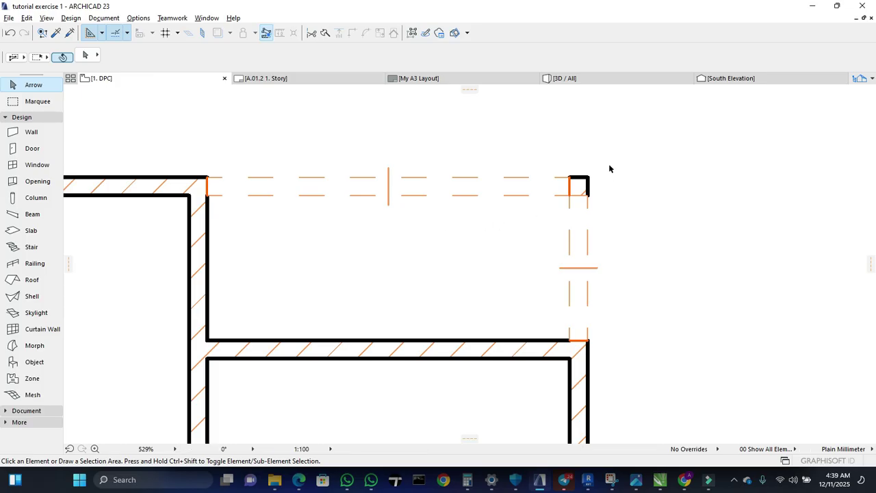
left_click(610, 165)
left_click(615, 190)
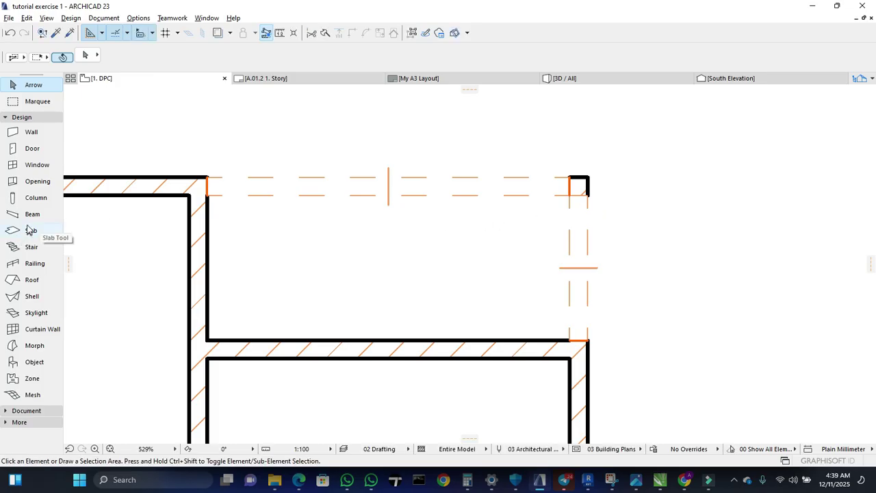
left_click(35, 198)
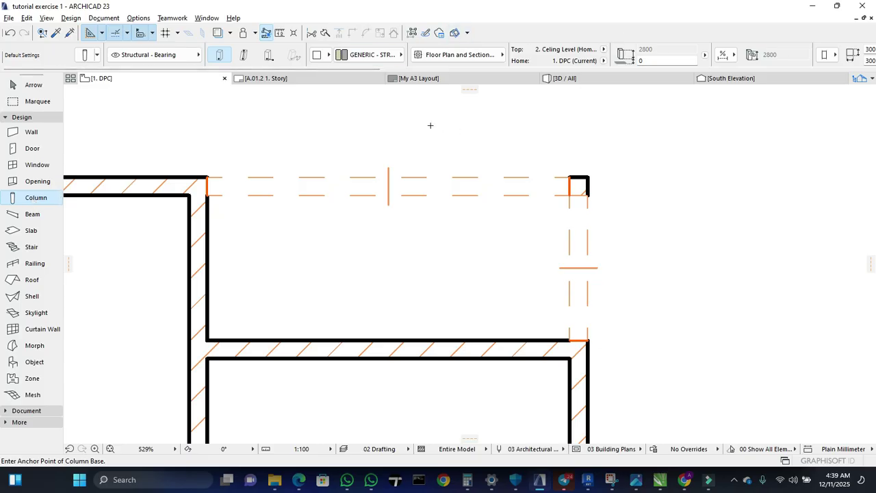
Review the Column tool's default size, story link, anchor, slant and classification options and its list of building materials.
scroll(450, 60, "down", 5)
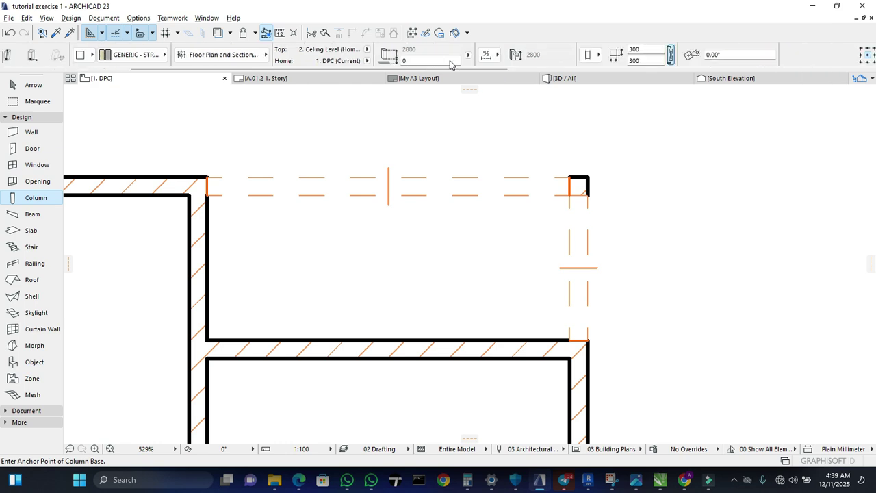
scroll(450, 60, "down", 3)
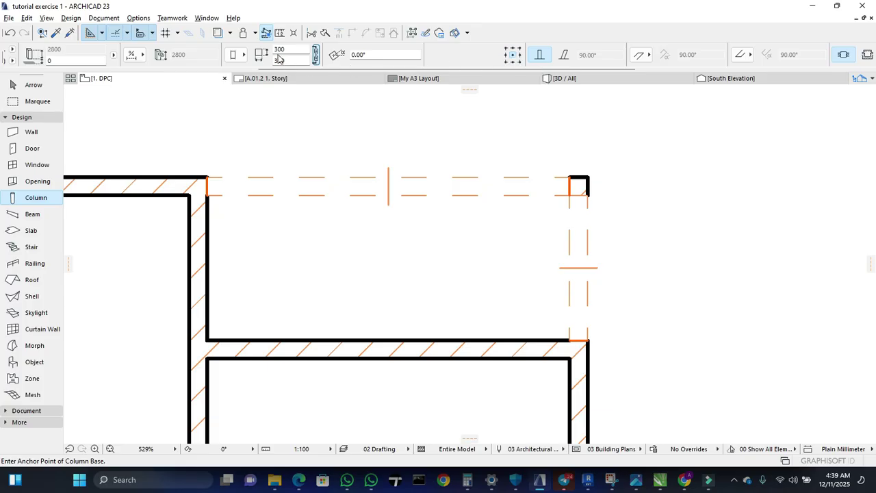
scroll(294, 53, "up", 5)
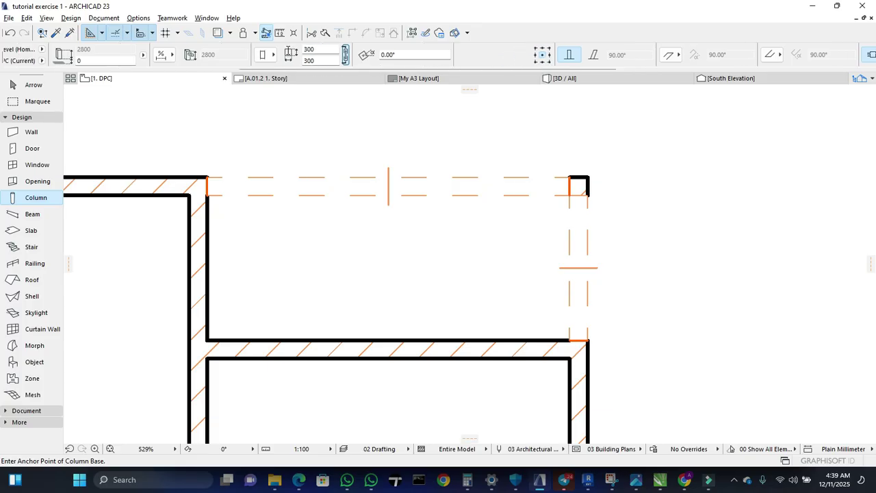
scroll(297, 56, "up", 5)
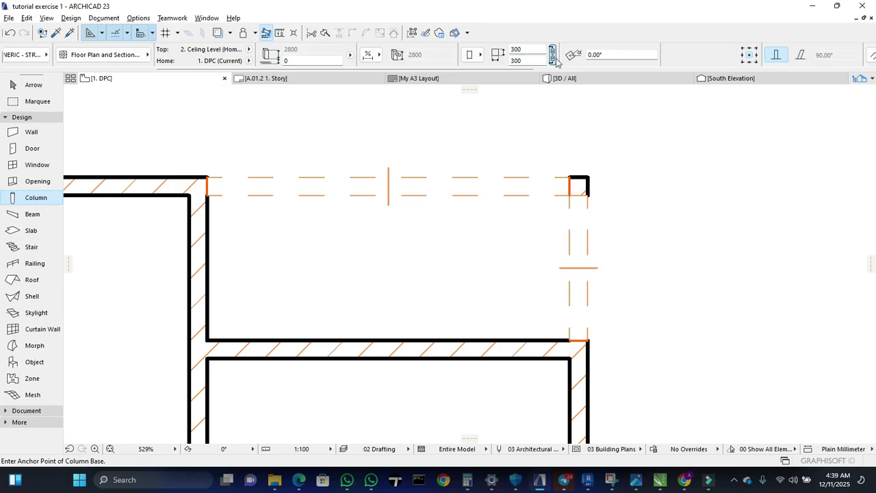
scroll(620, 63, "down", 20)
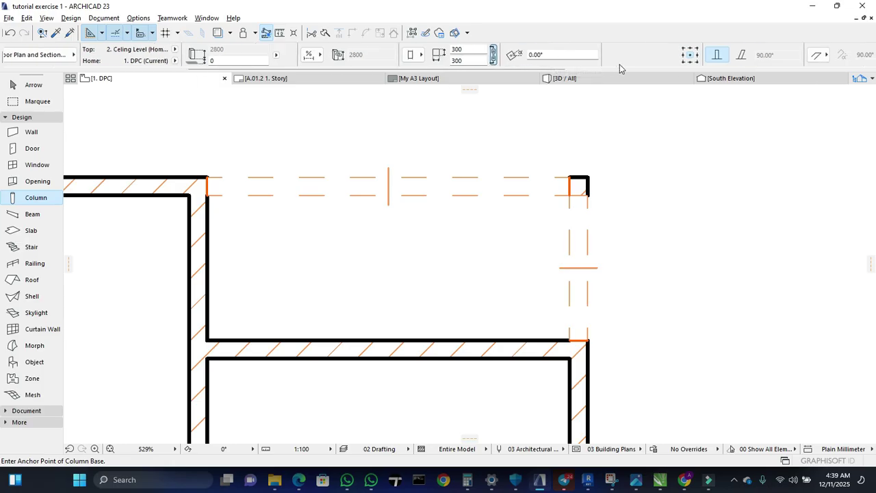
scroll(620, 62, "down", 13)
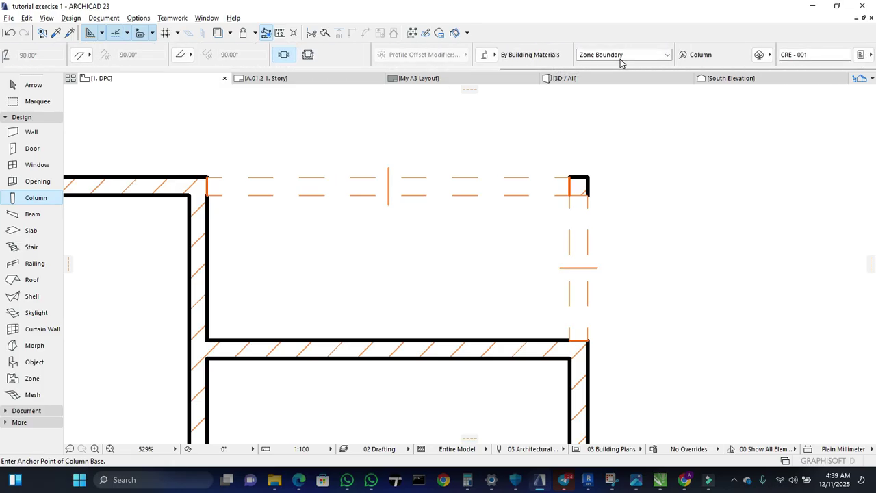
scroll(620, 59, "up", 20)
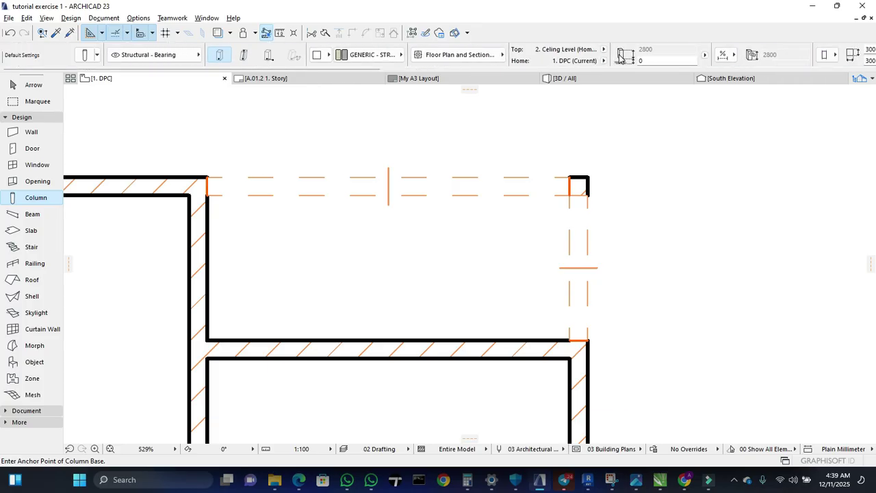
left_click(370, 56)
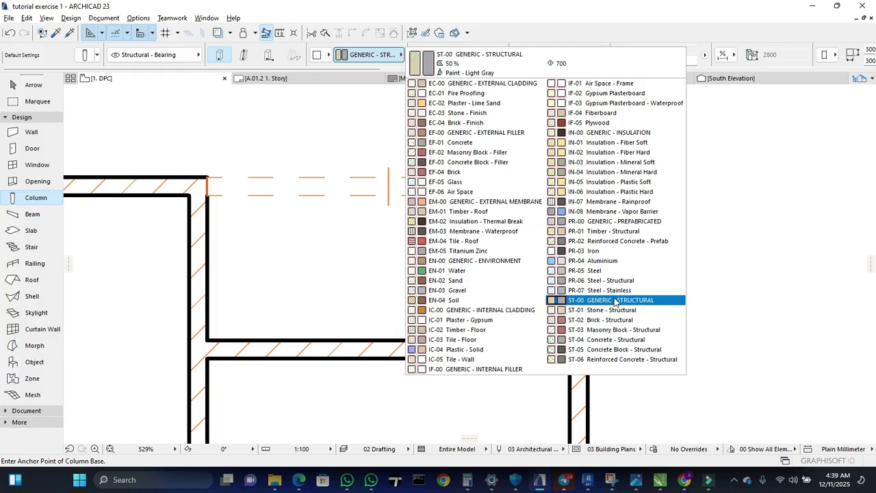
left_click(368, 57)
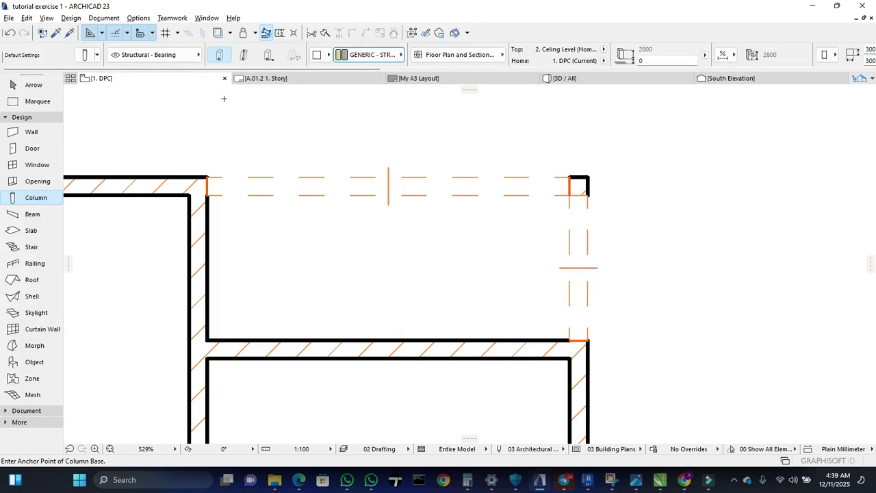
Review the default column's end cuts and segment options, trying the multi-segmented mode and returning to a single segment.
left_click(83, 56)
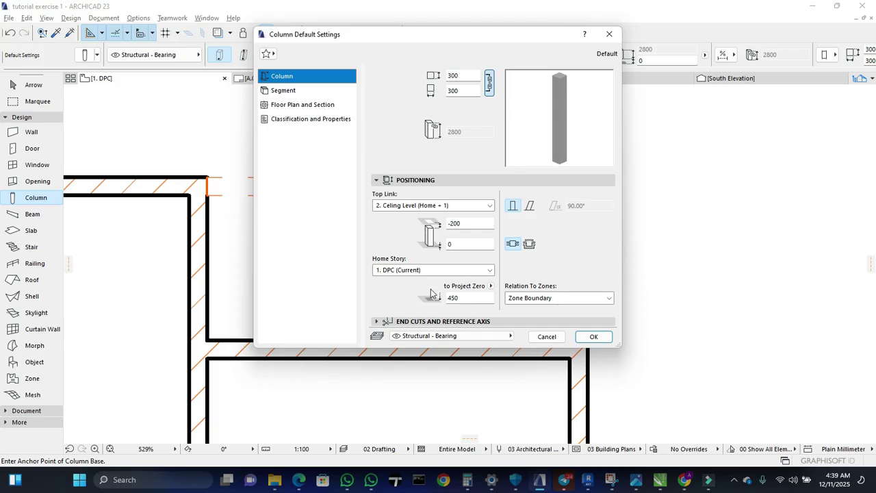
left_click(442, 322)
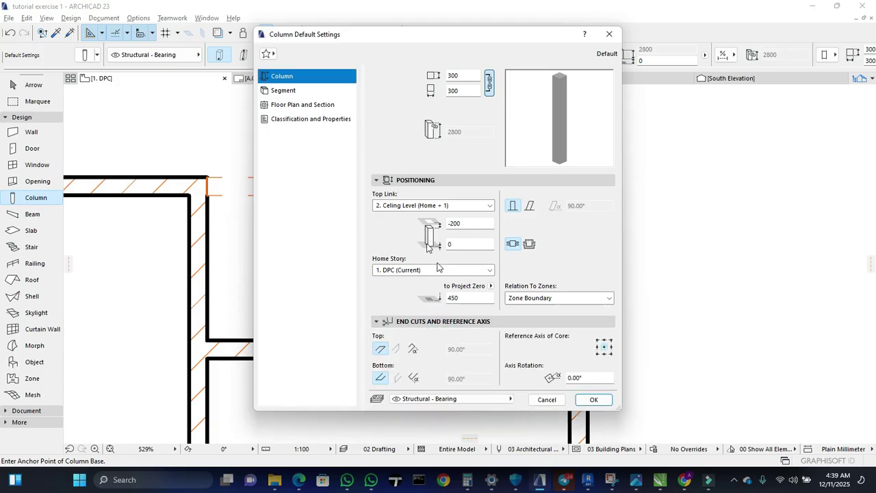
left_click(287, 95)
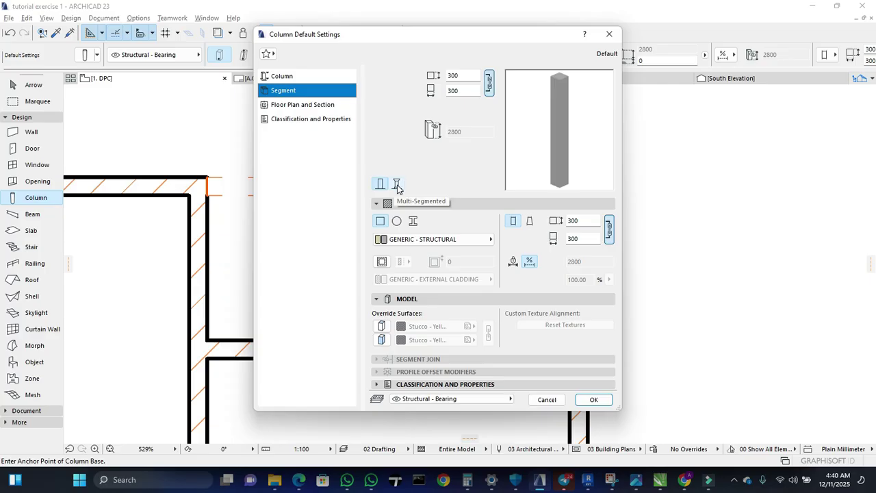
left_click(398, 184)
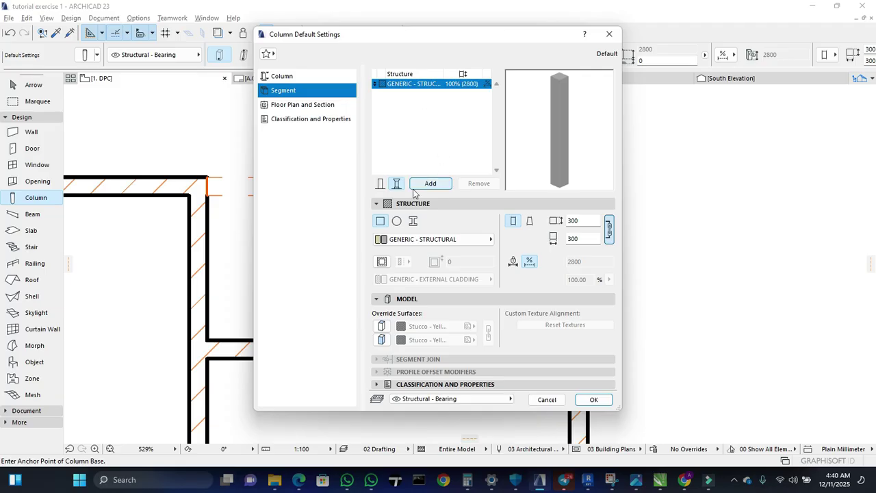
left_click(381, 185)
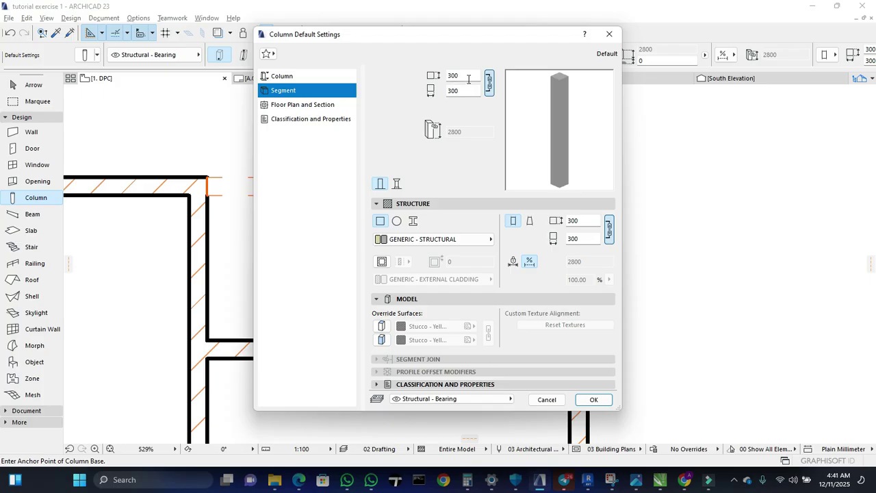
Override the default column's end and side surfaces with Brick - Brown, link the two surfaces and accept the settings.
left_click(381, 326)
left_click(419, 327)
left_click(419, 326)
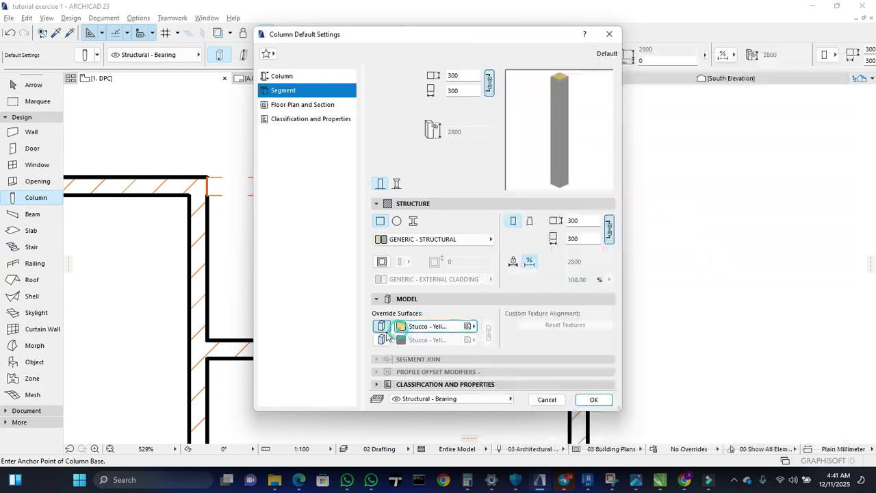
left_click(381, 339)
left_click(444, 325)
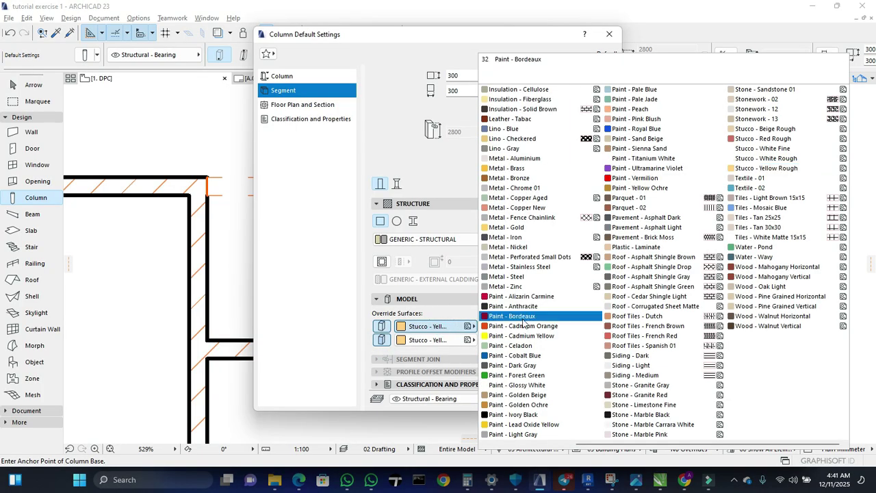
scroll(543, 285, "up", 1)
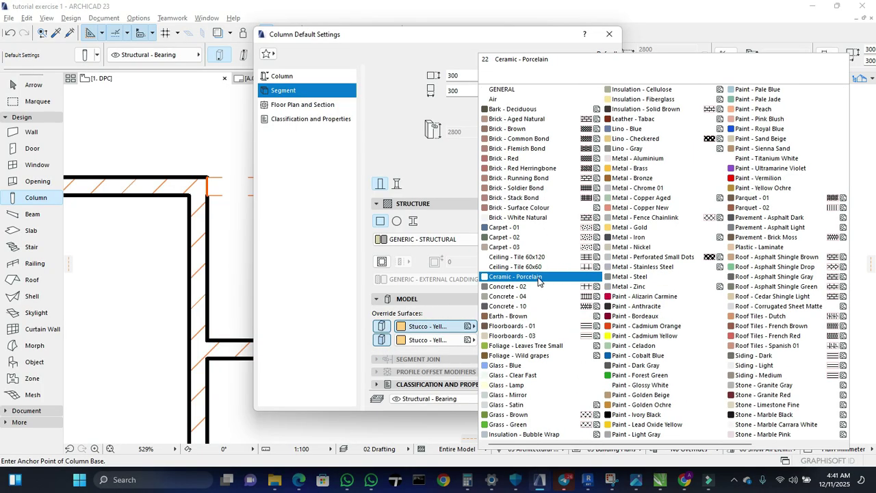
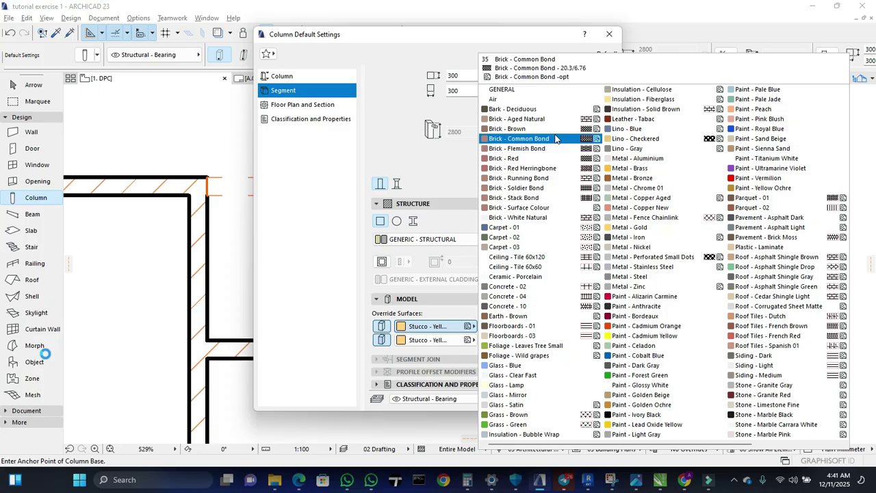
left_click(555, 128)
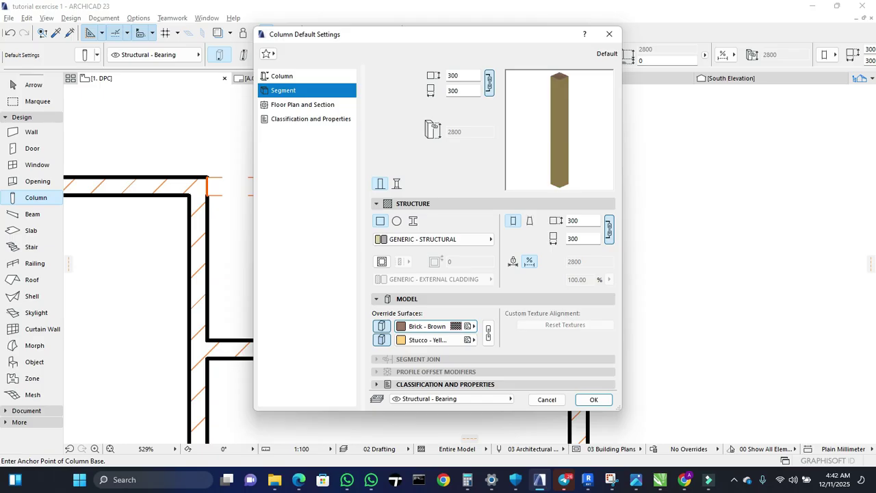
left_click(490, 334)
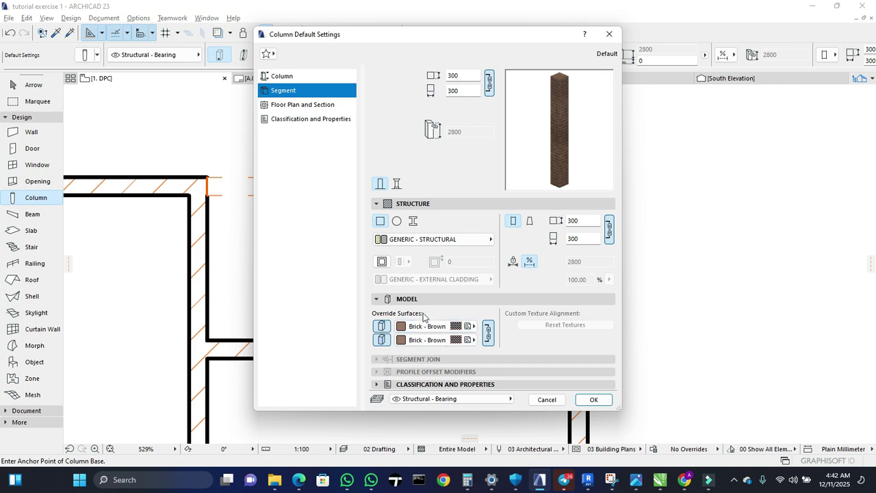
left_click(589, 400)
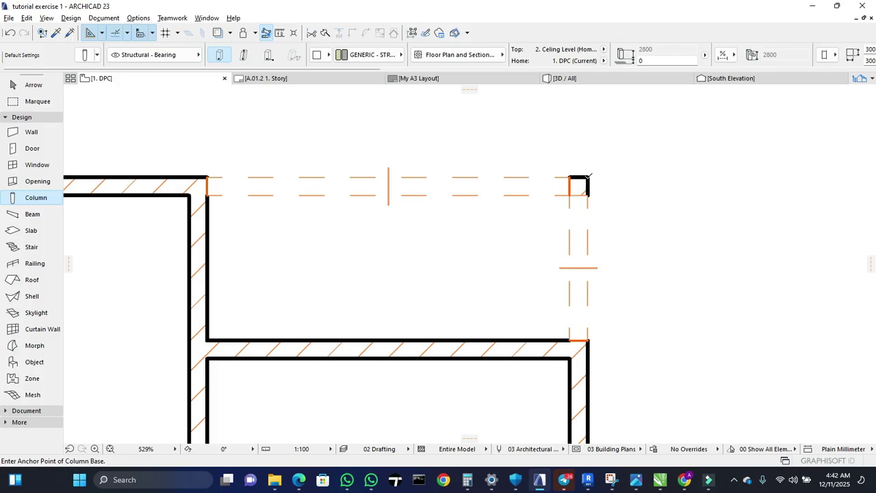
Place a 300 x 300 column centred on the outer corner of the corner pillar.
left_click(588, 178)
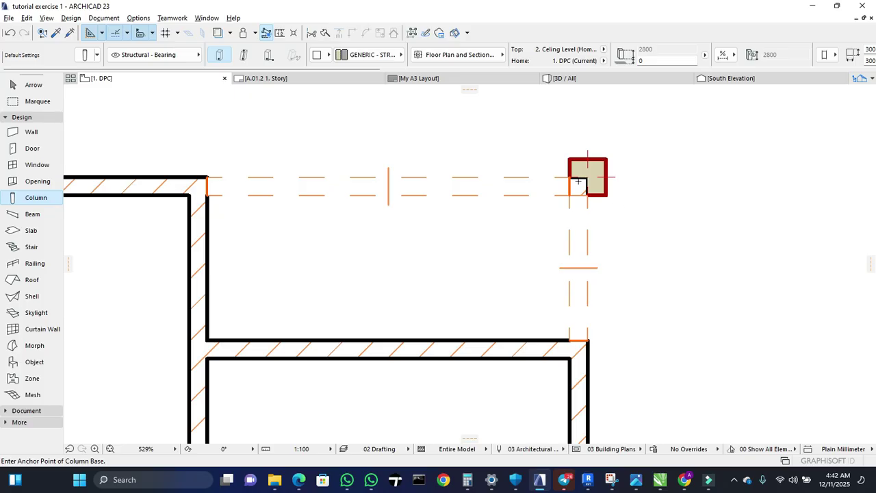
scroll(589, 176, "up", 2)
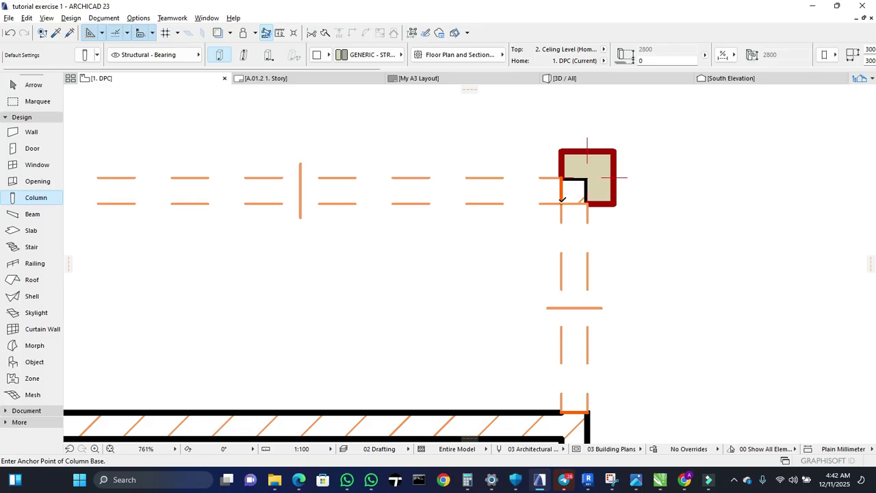
key("Escape")
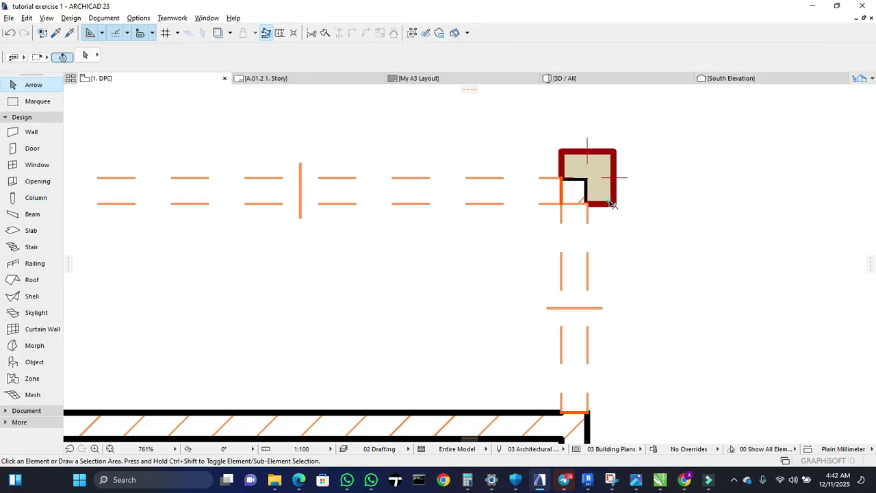
Move the column 106 mm diagonally towards the pillar's inner corner so it is centred on the corner pillar.
left_click(612, 204)
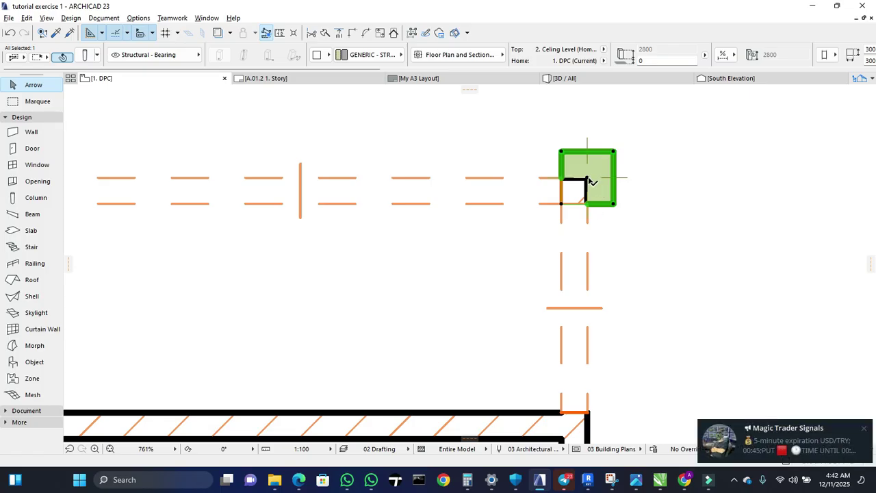
mouse_move(593, 181)
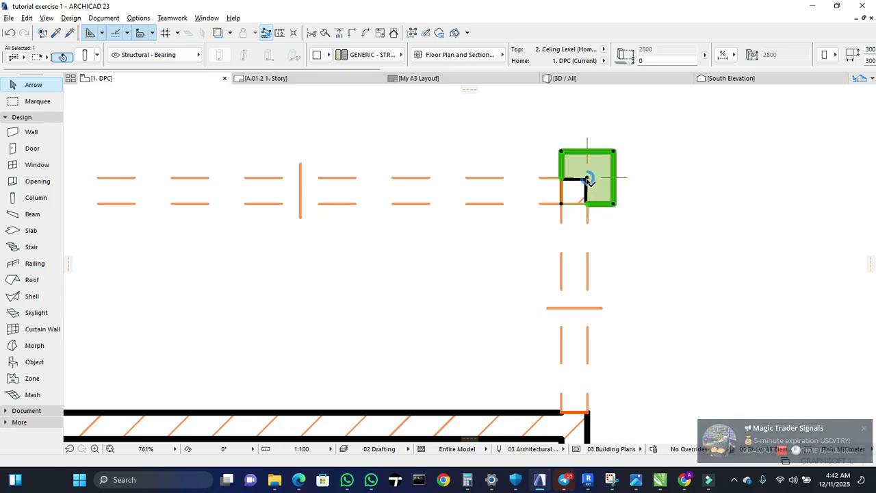
left_click(587, 180)
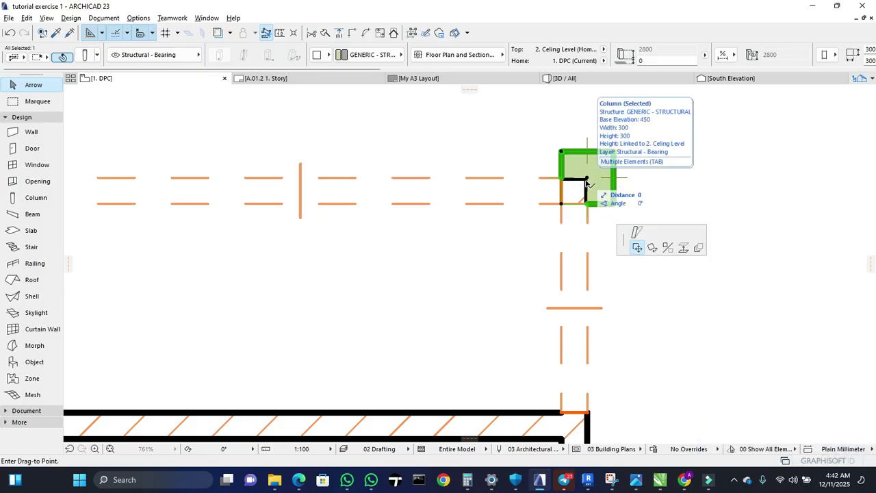
key("Escape")
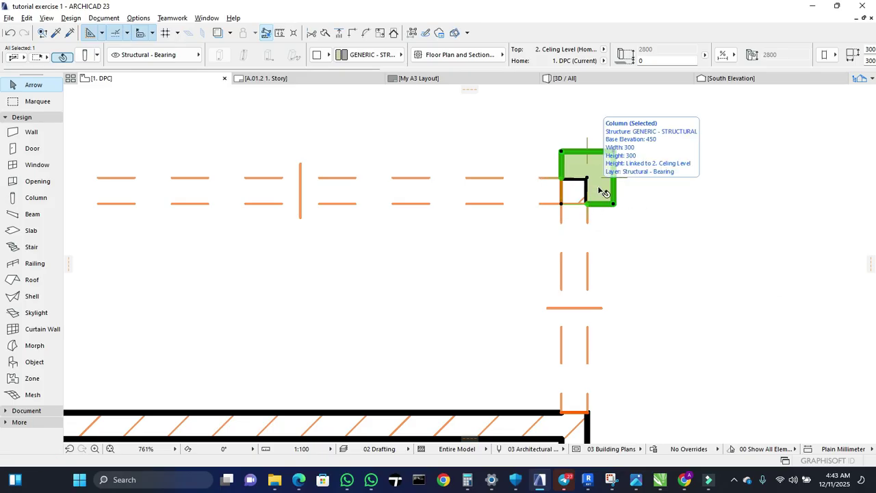
left_click(587, 179)
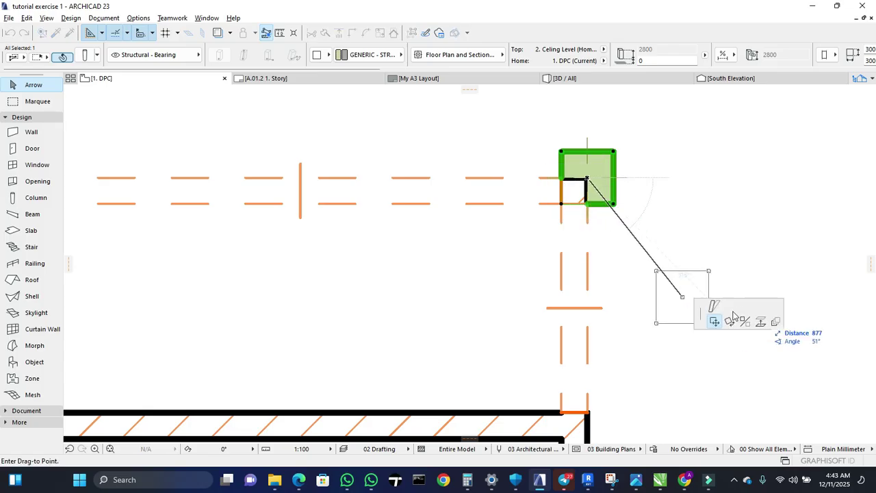
left_click(714, 322)
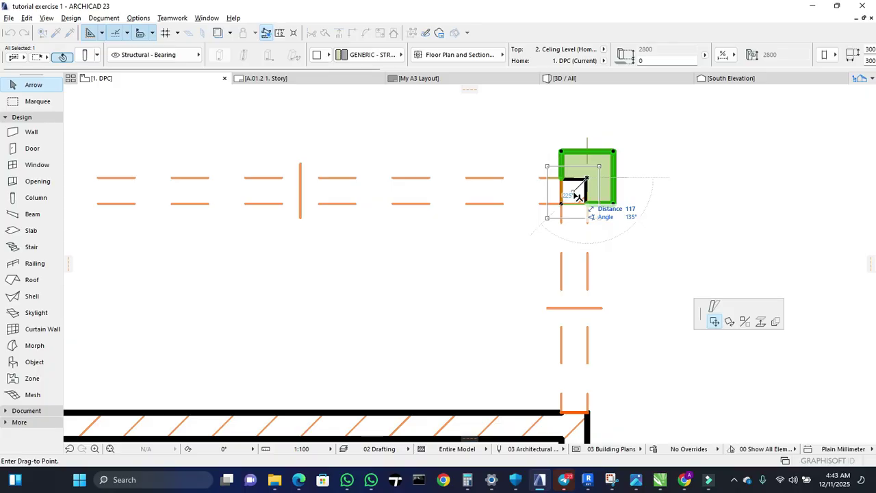
scroll(575, 196, "up", 5)
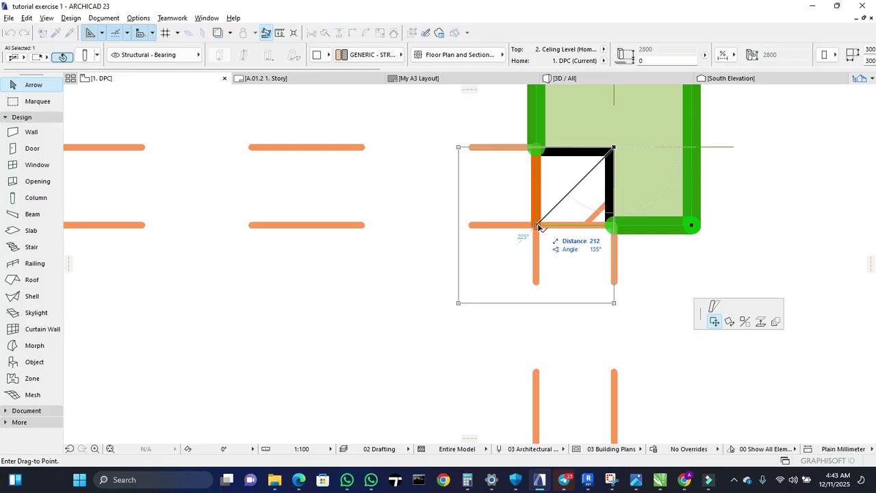
type("106")
key("Return")
scroll(575, 185, "down", 2)
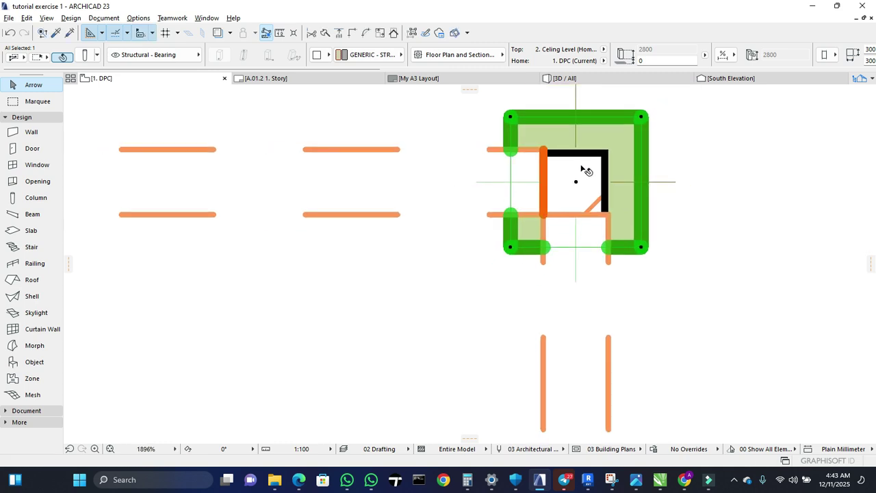
Examine the brick column at the house corner in the 3D view, checking its top against the wall.
left_click(567, 80)
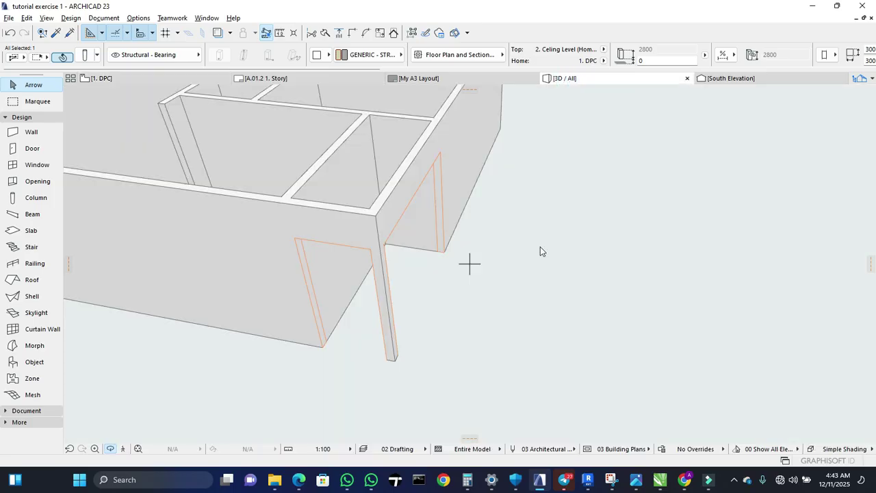
left_click_drag(541, 259, 482, 274)
right_click(445, 292)
key("Escape")
left_click_drag(552, 270, 292, 267)
scroll(487, 234, "down", 3)
scroll(221, 280, "up", 5)
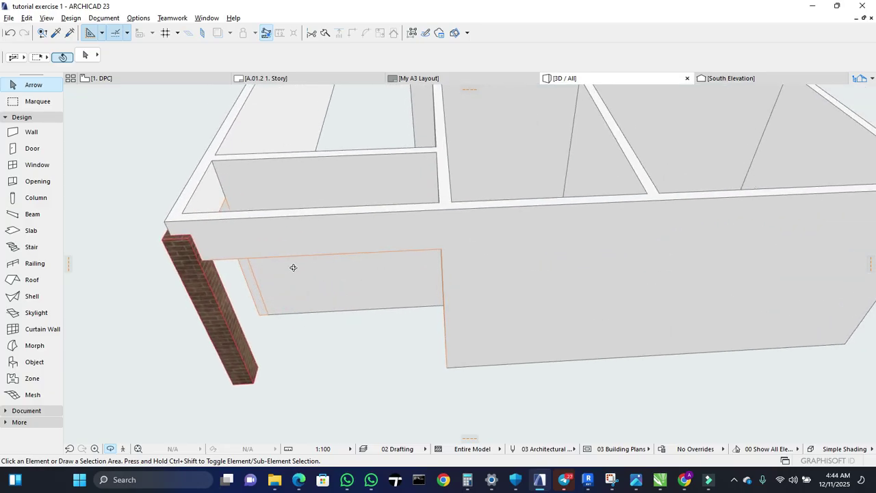
left_click_drag(274, 312, 217, 236)
left_click_drag(470, 262, 270, 285)
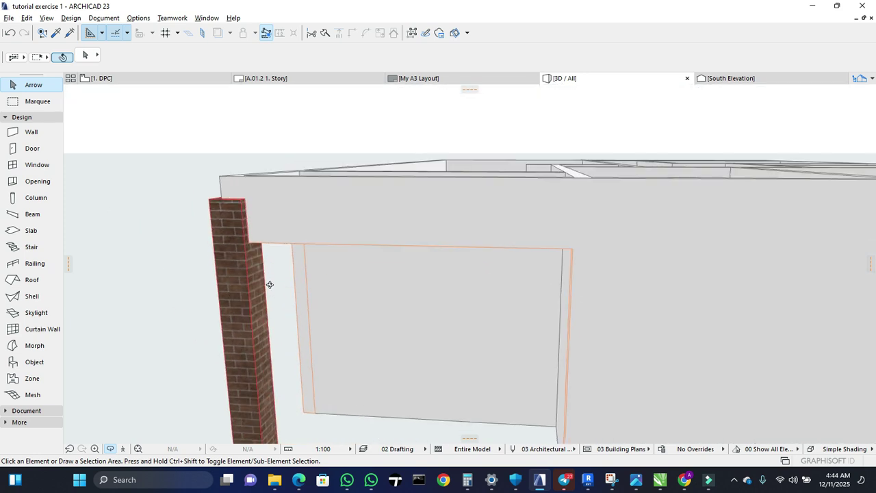
Set the brick column's top offset from its linked ceiling story to 0, then deselect the column.
left_click(241, 203)
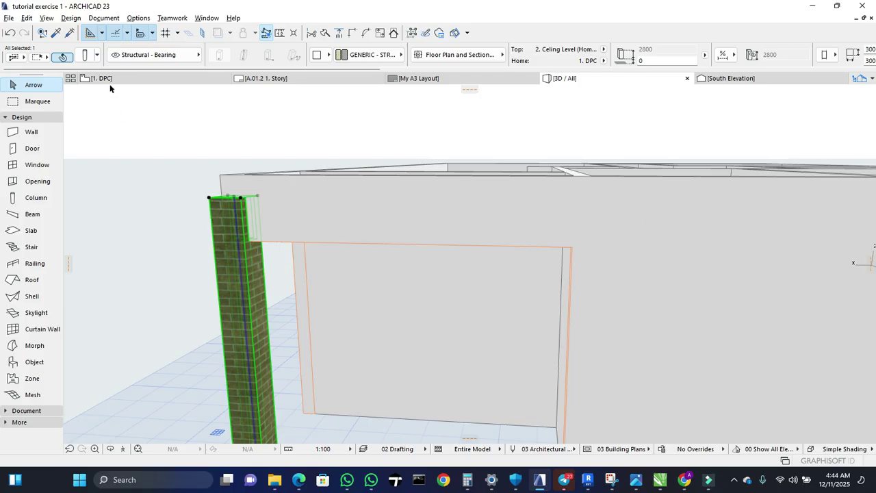
left_click(86, 55)
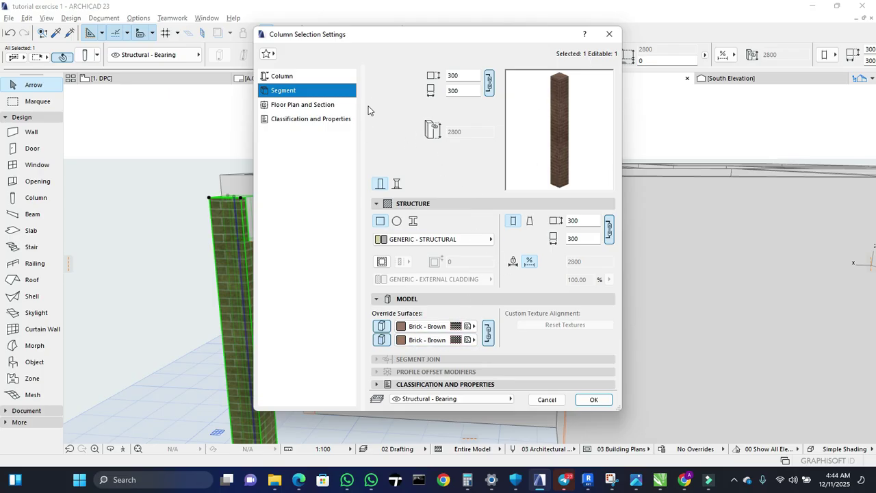
left_click(329, 77)
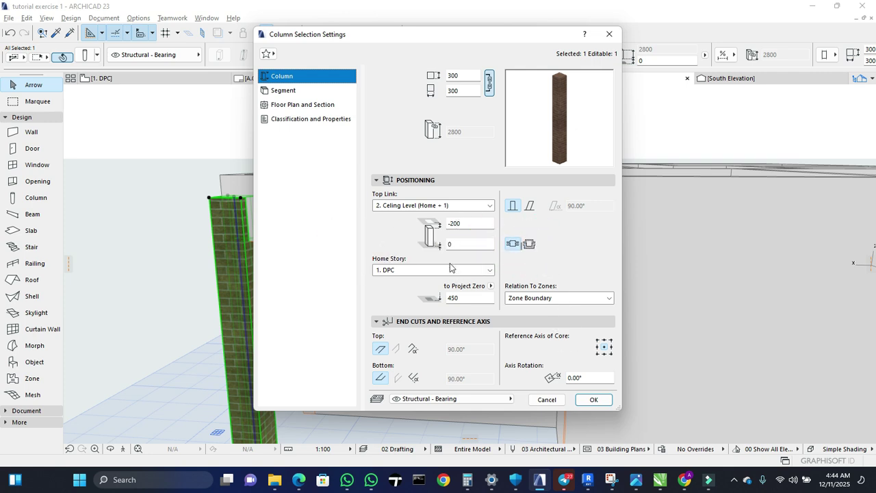
left_click(462, 223)
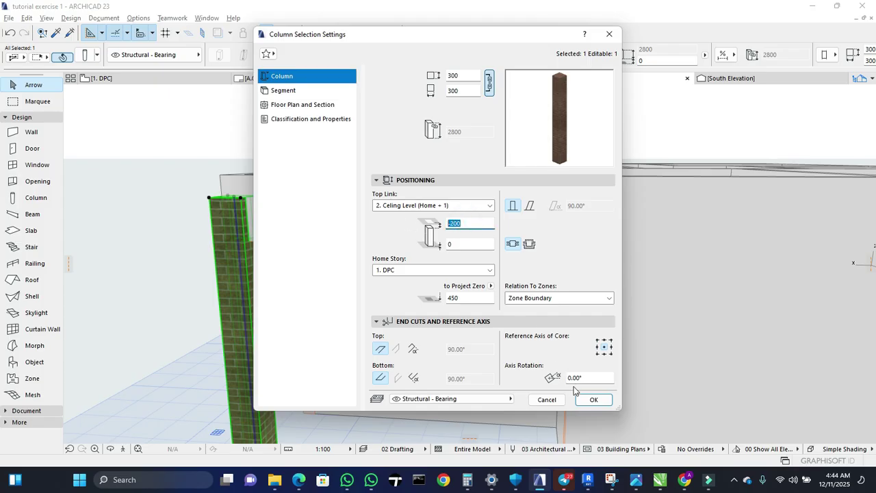
left_click(587, 399)
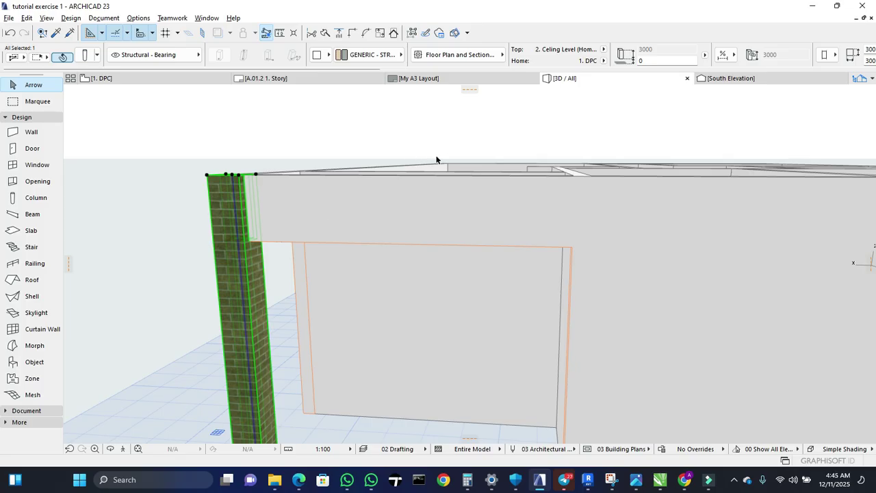
left_click(449, 154)
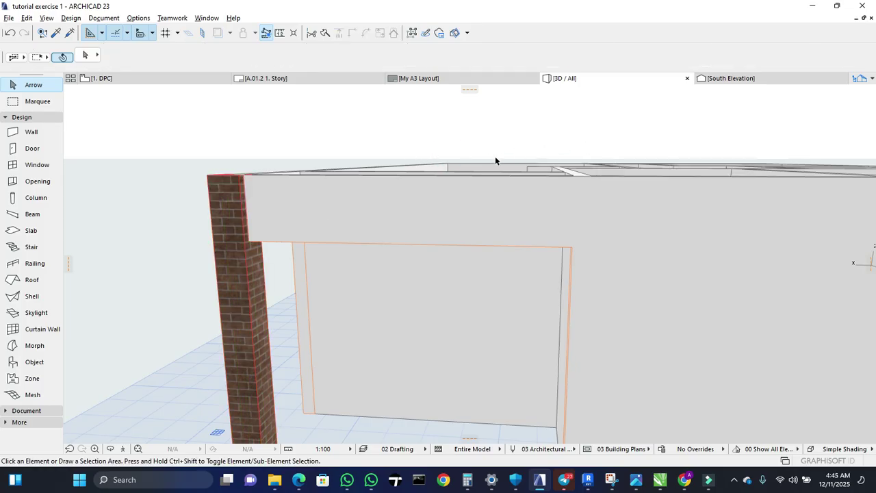
Set the corner brick column's top offset from its linked ceiling story to -300.
left_click(254, 281)
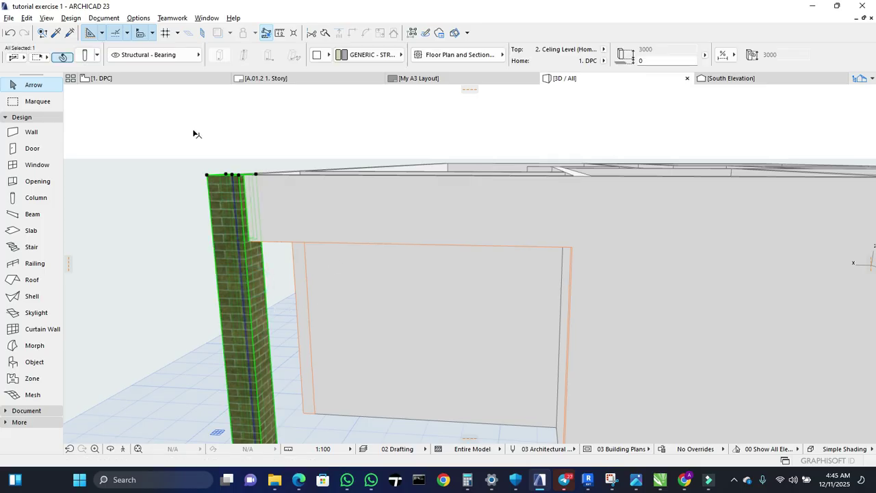
left_click(87, 56)
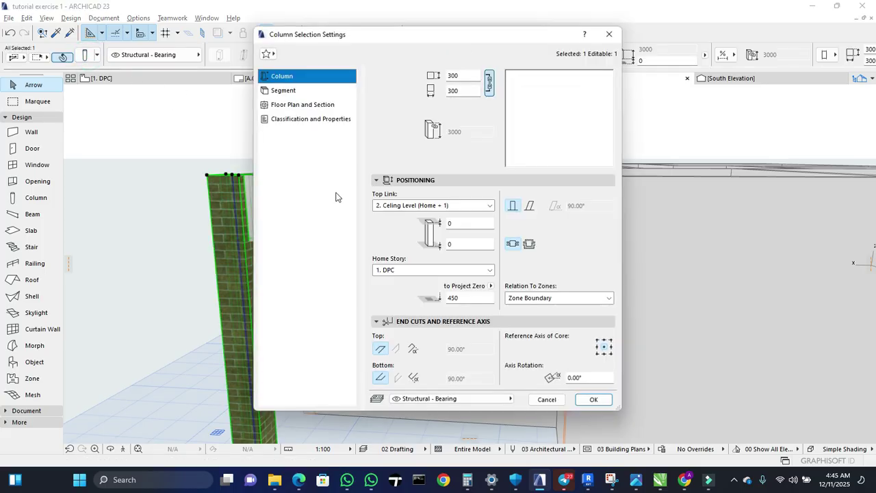
left_click(460, 219)
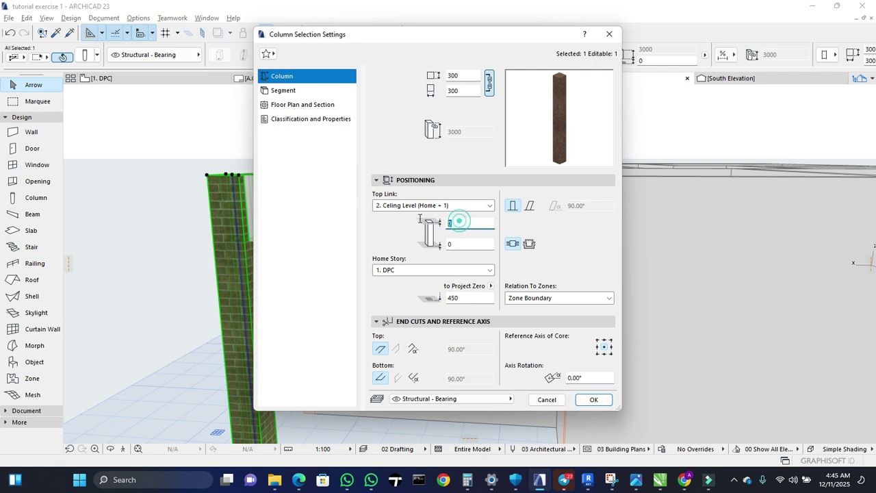
type("-300")
key("Return")
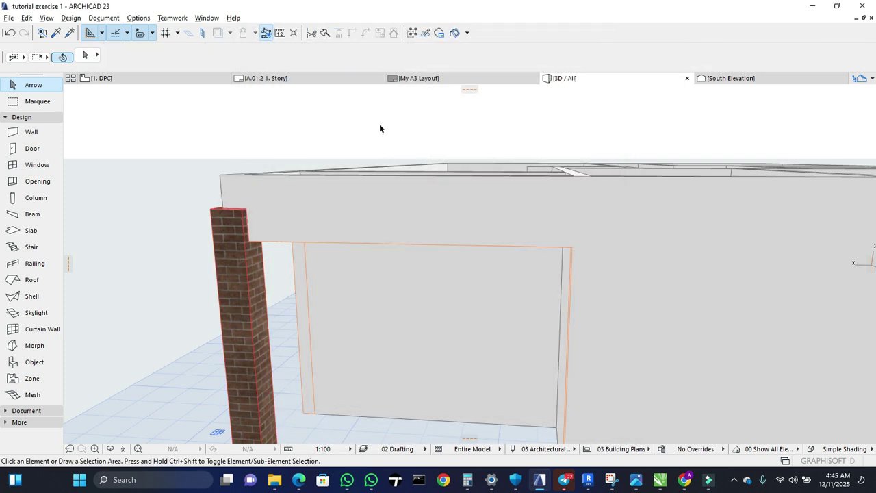
Examine the short wall and the openings at the lower-left house corner in the DPC floor plan.
left_click(190, 81)
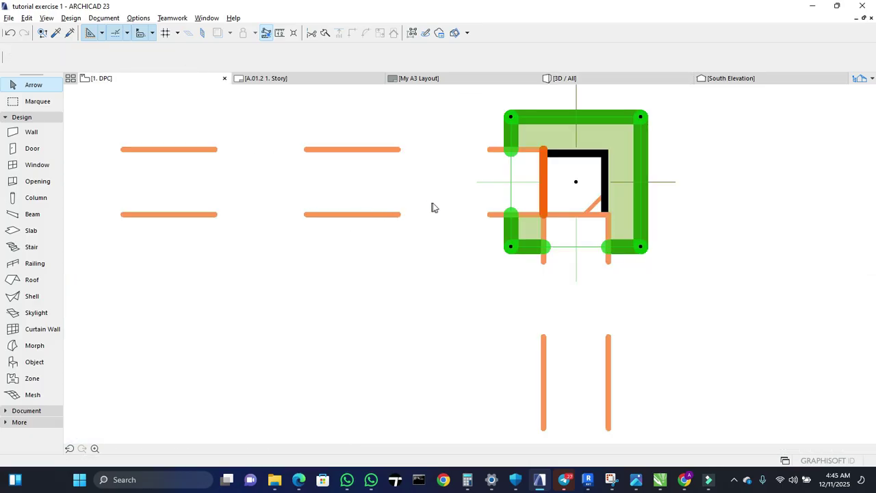
scroll(541, 205, "down", 6)
scroll(525, 282, "down", 1)
middle_click_drag(525, 283, 540, 152)
middle_click_drag(532, 267, 532, 139)
middle_click_drag(511, 326, 527, 317)
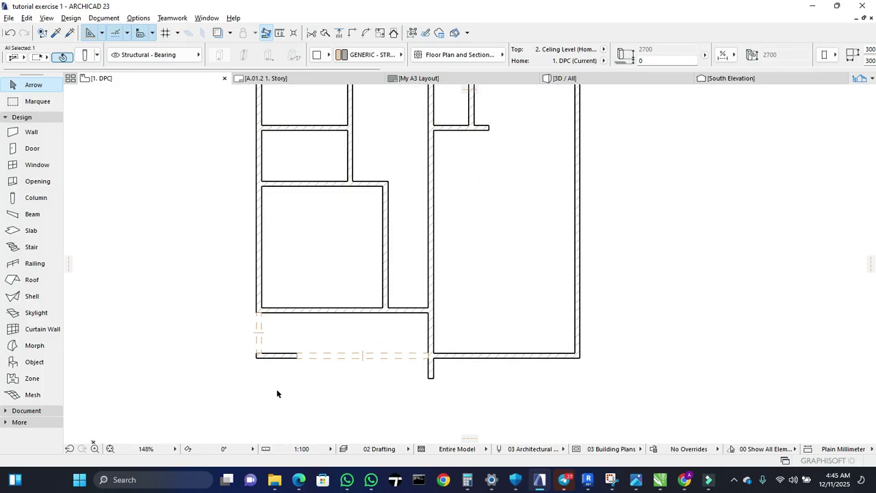
scroll(262, 357, "up", 6)
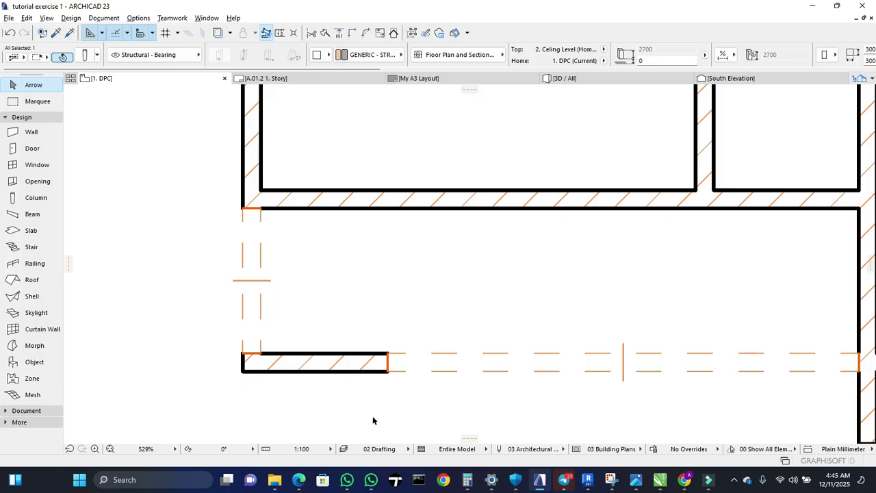
scroll(246, 406, "down", 8)
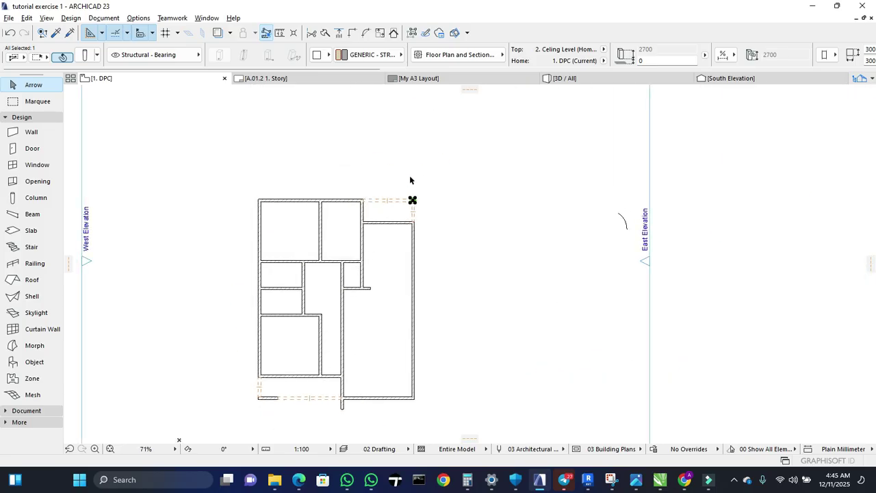
Drag a copy of the brick column by its upper-left corner towards the short wall at the plan's lower-left corner.
scroll(413, 199, "up", 7)
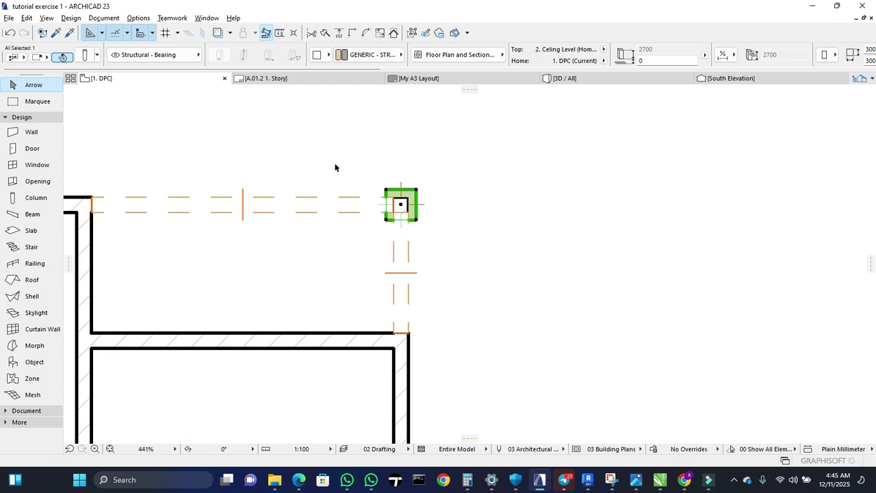
scroll(335, 167, "up", 1)
right_click(310, 161)
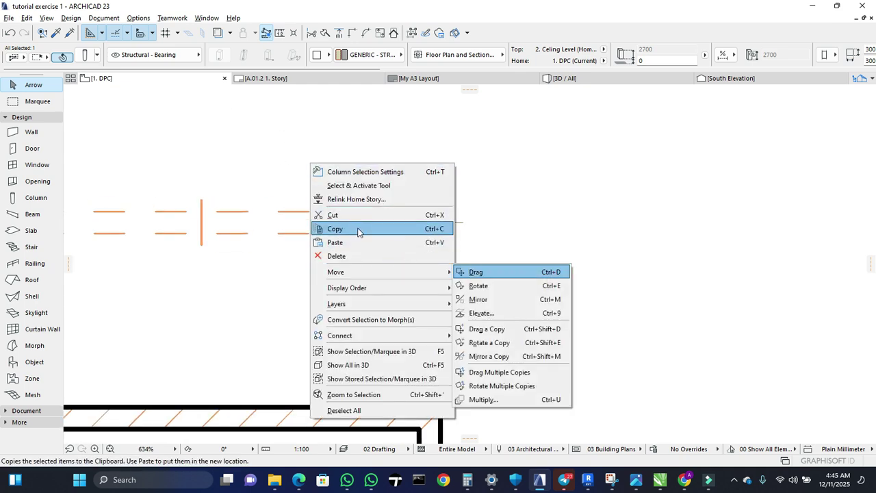
left_click(394, 277)
left_click(473, 330)
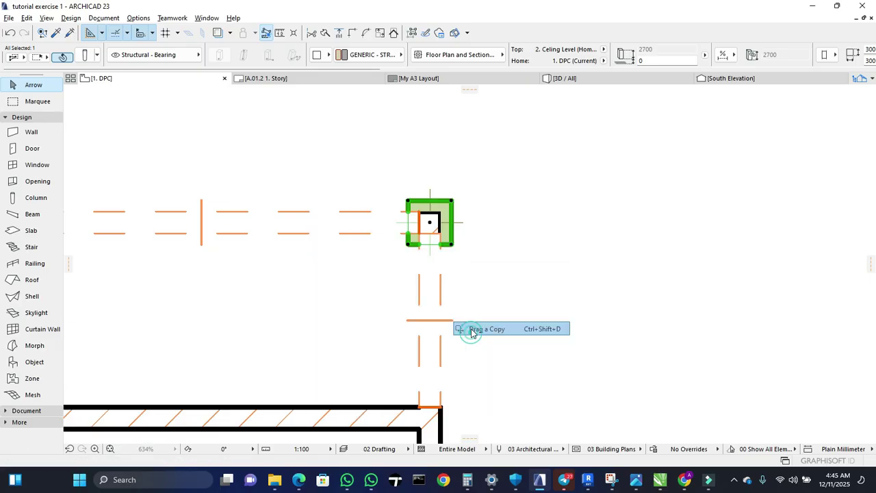
left_click(409, 203)
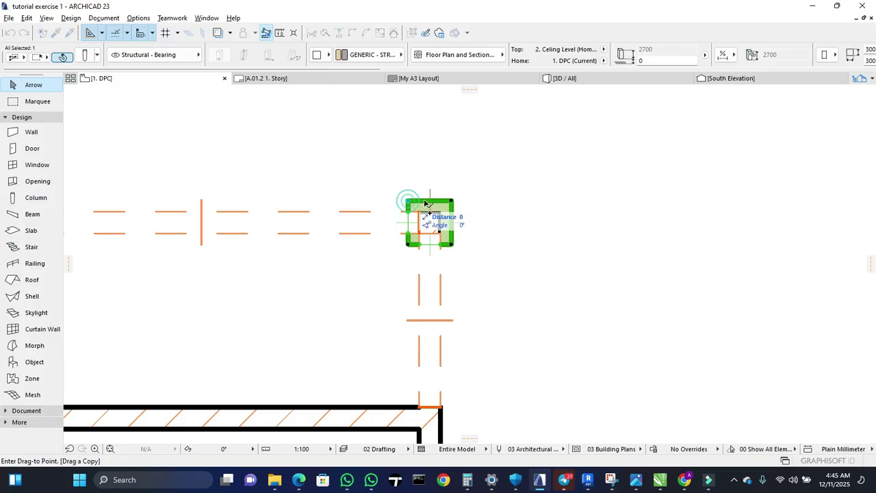
scroll(505, 222, "down", 5)
middle_click_drag(473, 307, 490, 155)
middle_click_drag(343, 315, 370, 215)
scroll(289, 324, "up", 5)
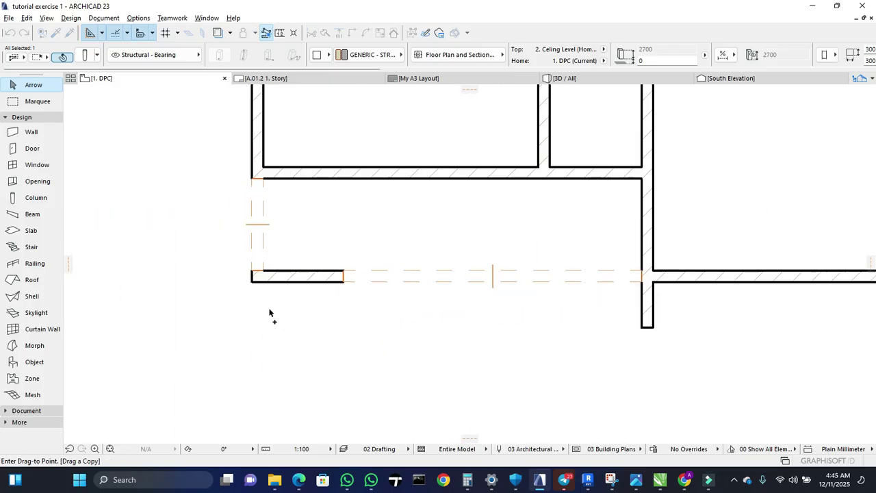
Place the column copy at the outer corner of the short porch wall and resize it to 300 × 150 mm, with unlinked dimensions.
left_click(250, 277)
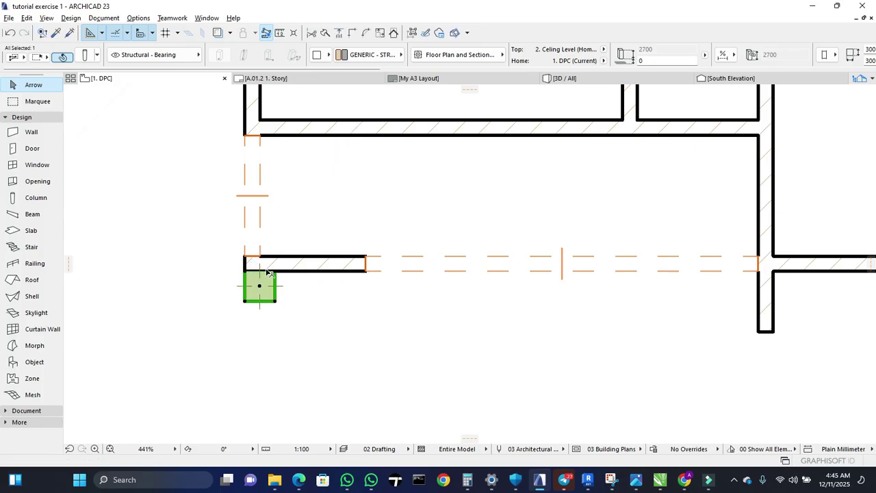
scroll(271, 282, "up", 1)
scroll(270, 299, "up", 1)
scroll(273, 314, "up", 1)
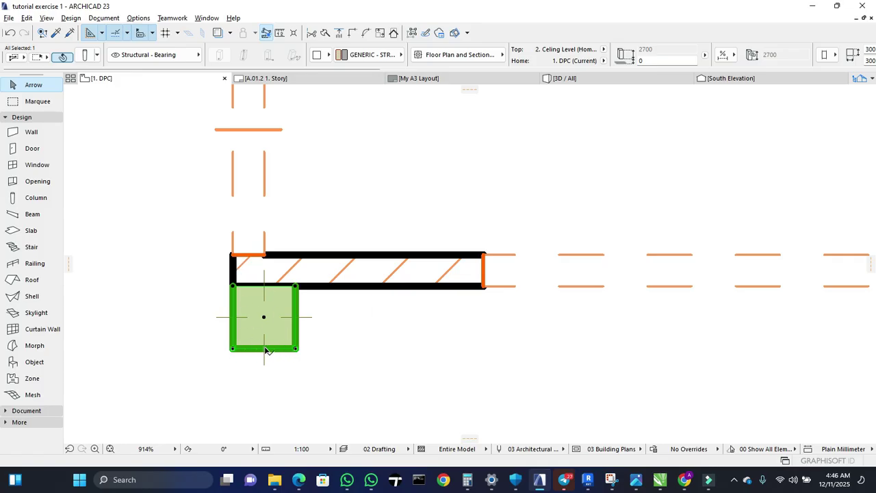
left_click(85, 56)
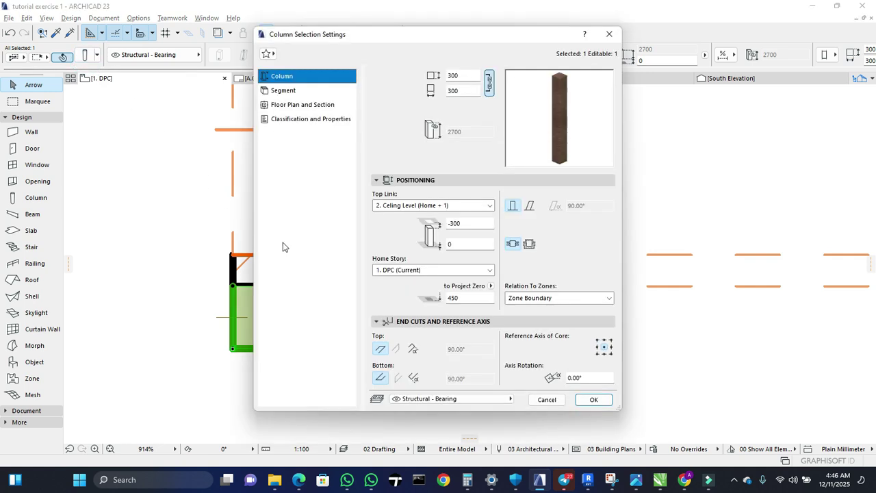
left_click(489, 83)
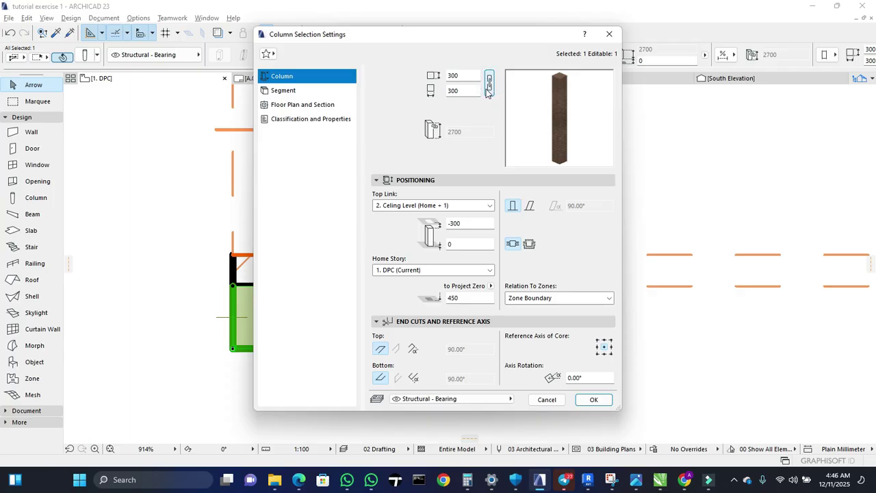
left_click(457, 76)
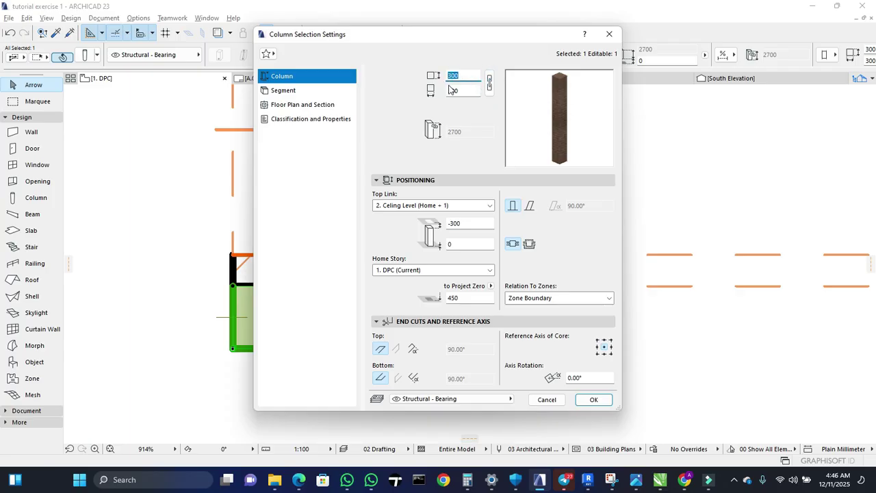
left_click(458, 91)
type("150")
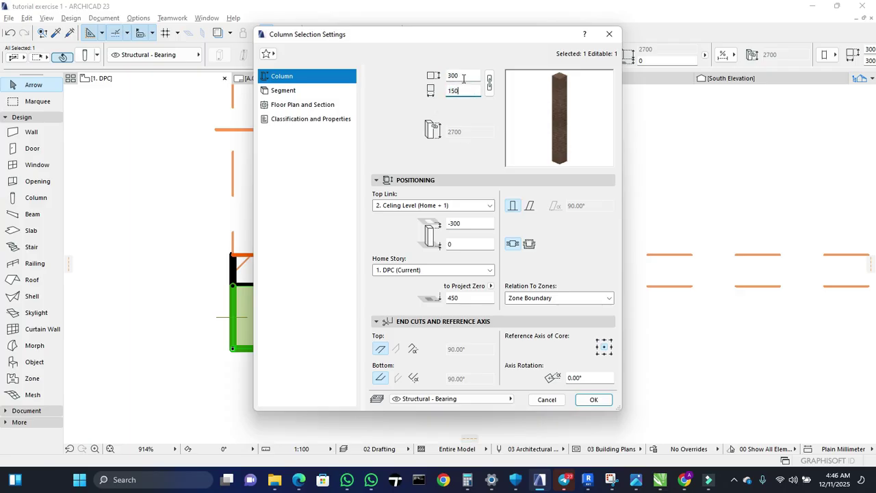
left_click(463, 76)
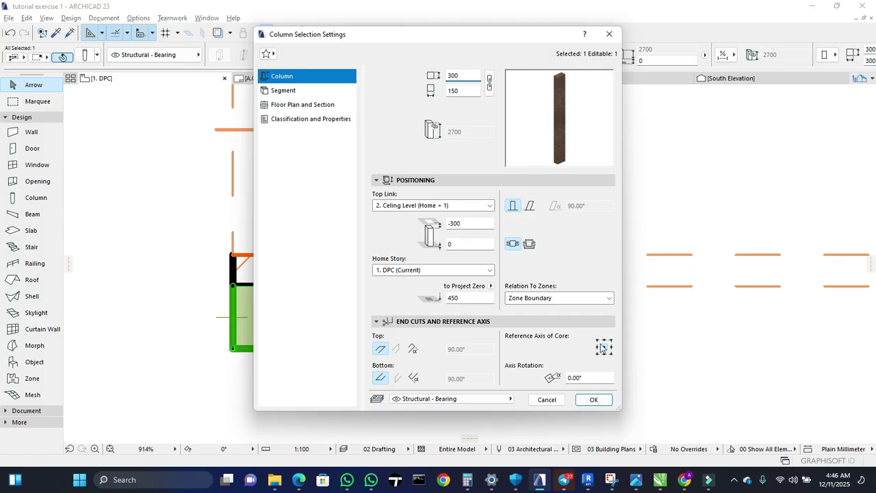
left_click(594, 400)
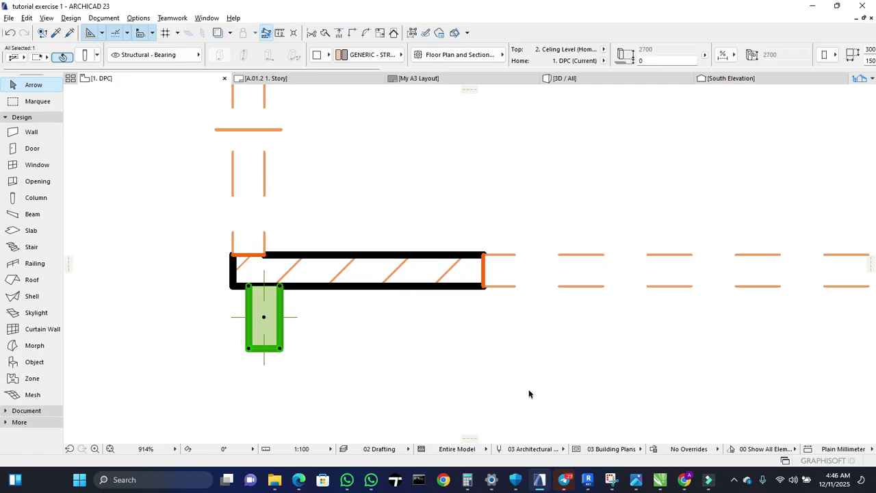
Move the column flush with the short wall's outer end and drag a copy of it flush with the wall's opposite end.
left_click(249, 287)
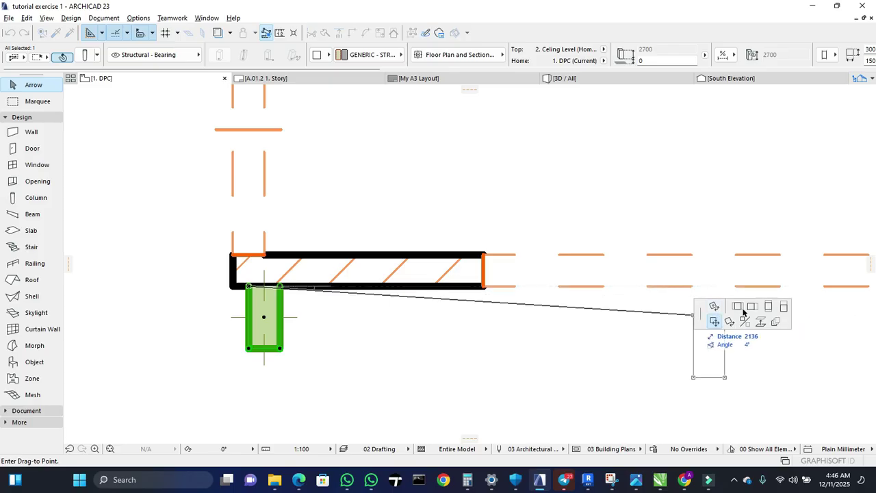
left_click(230, 287)
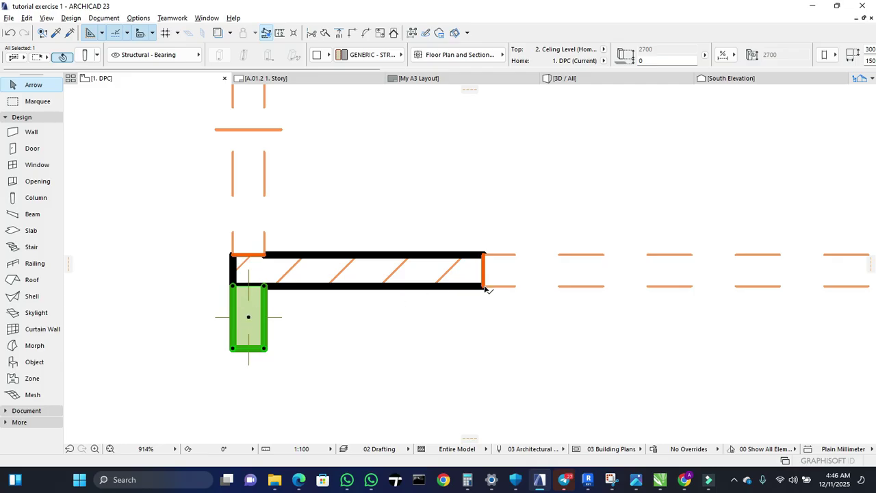
left_click(265, 287)
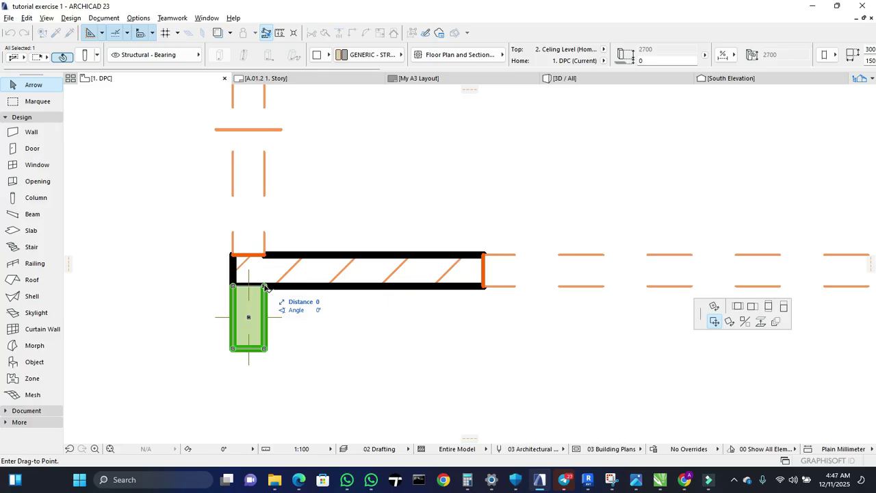
key("Escape")
right_click(267, 299)
left_click(341, 149)
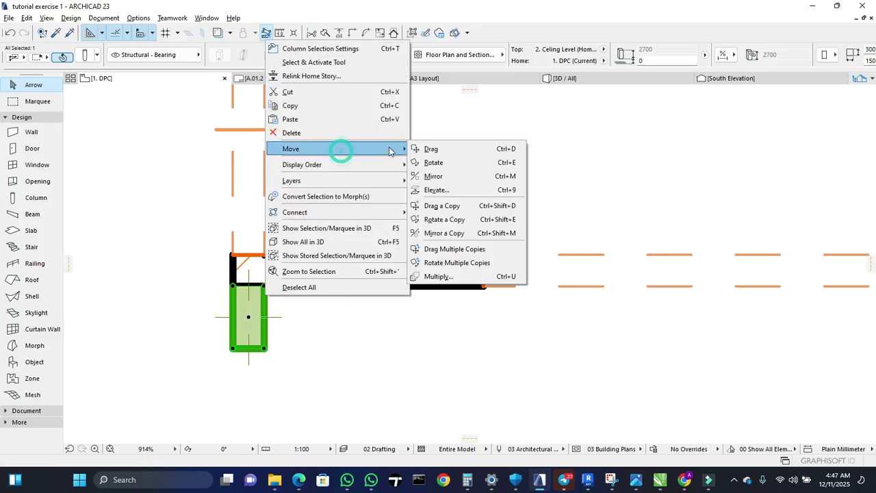
left_click(439, 206)
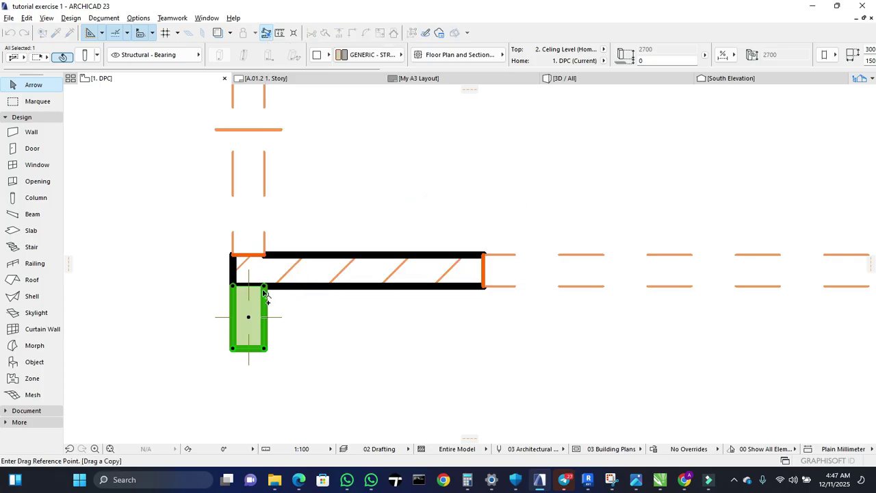
left_click(265, 287)
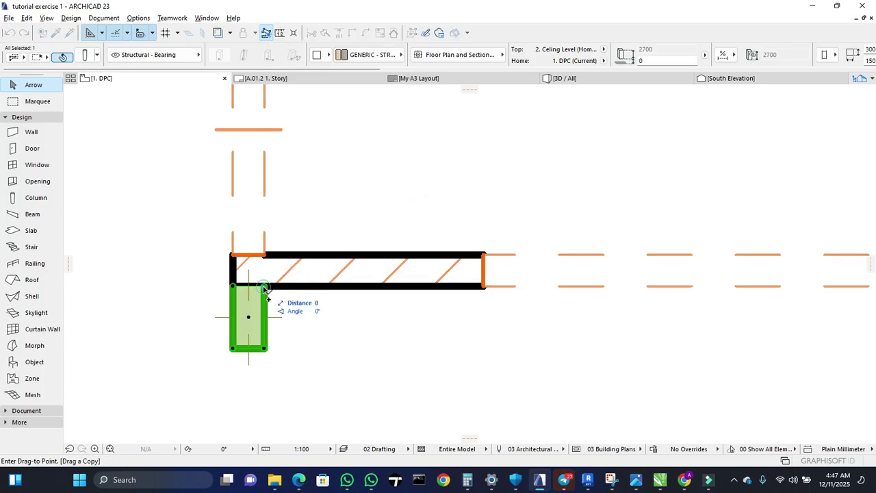
left_click(483, 287)
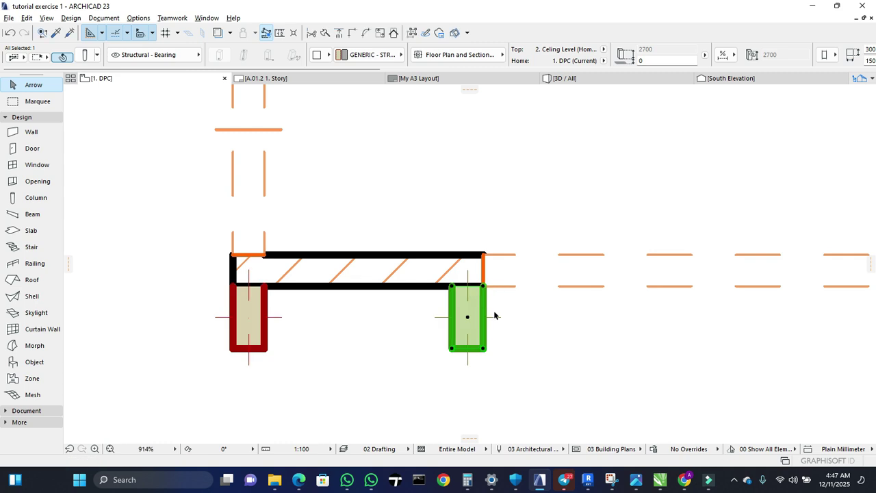
left_click(510, 310)
Examine both columns in the 3D view, orbiting around to the porch corner of the building.
scroll(323, 293, "down", 8)
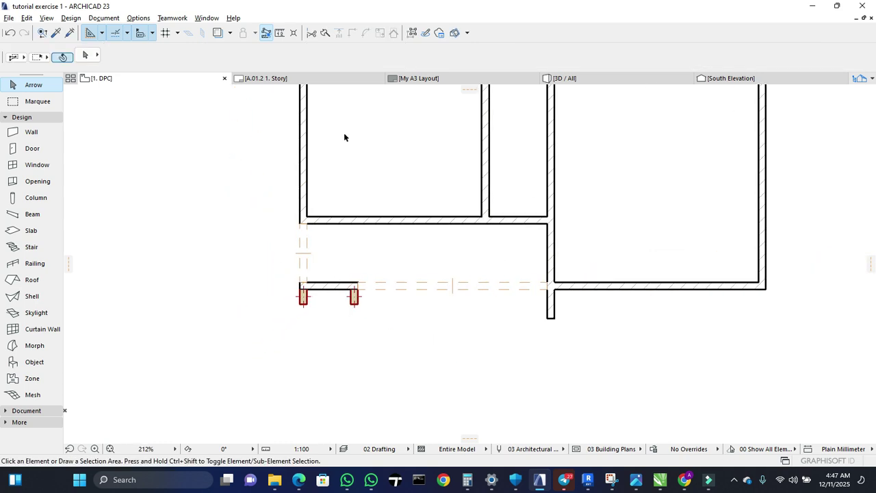
left_click(573, 80)
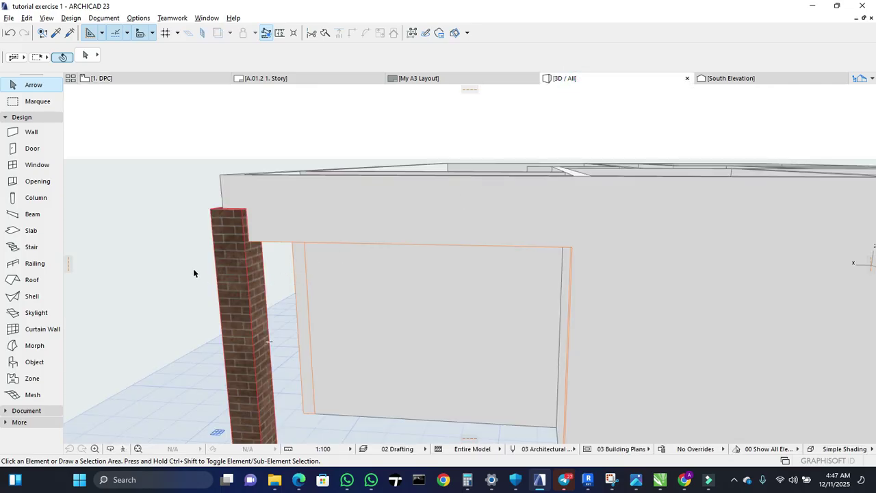
scroll(294, 293, "down", 5)
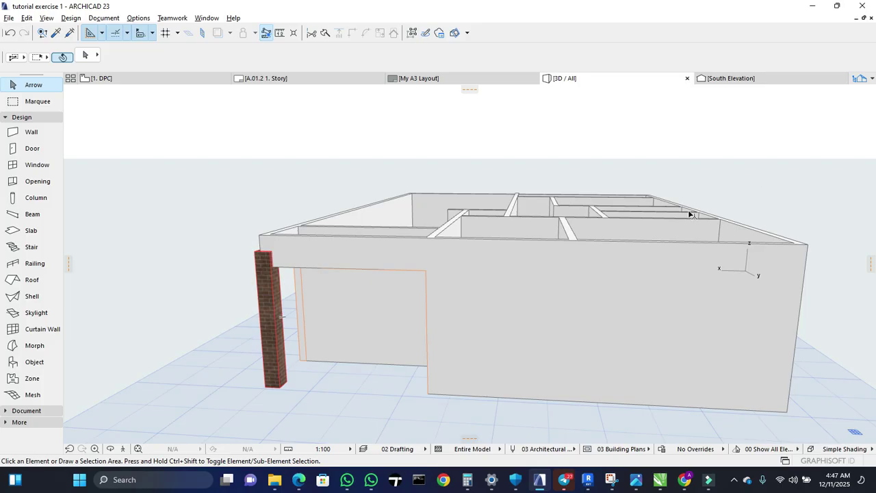
right_click(630, 226)
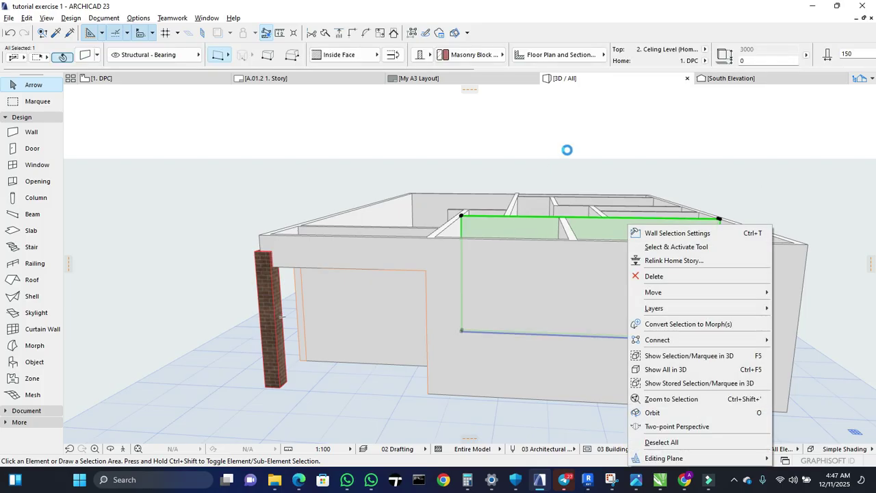
key("Escape")
right_click(541, 156)
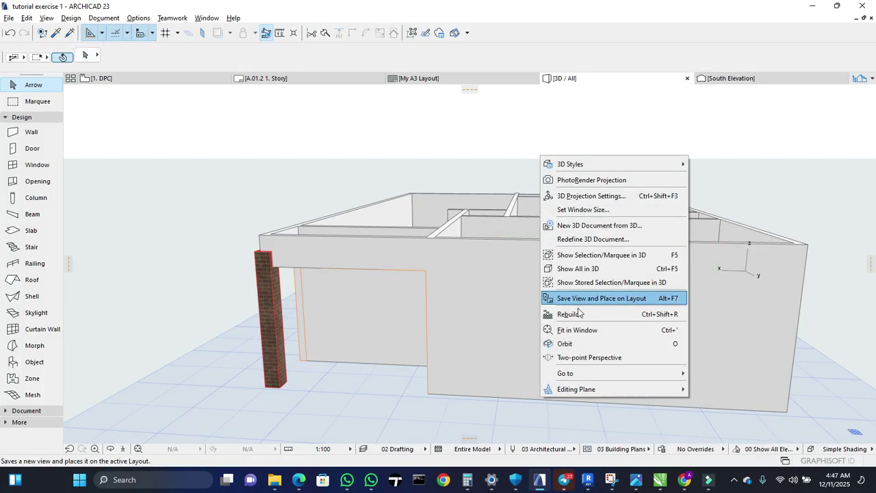
left_click(582, 343)
left_click_drag(741, 219, 746, 229)
left_click_drag(690, 255, 635, 301)
key("Escape")
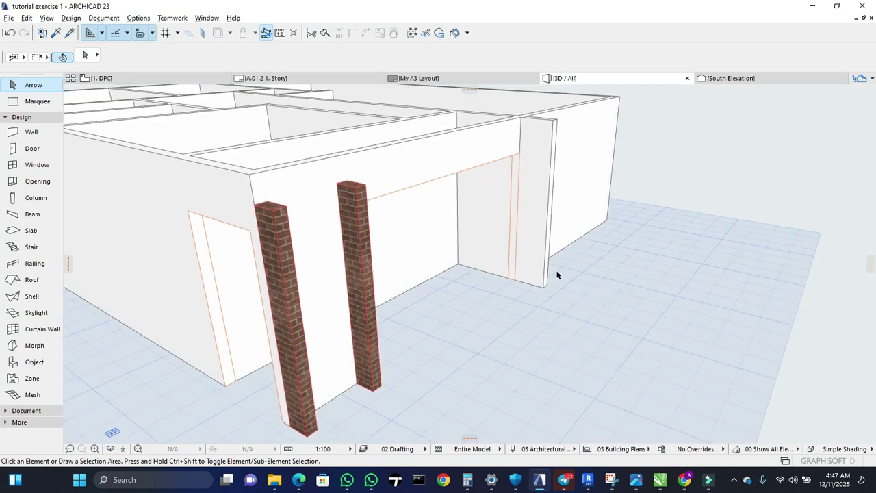
Activate the Beam tool and review its default settings in 3D and on the 1. DPC floor plan.
left_click(501, 245)
left_click(37, 215)
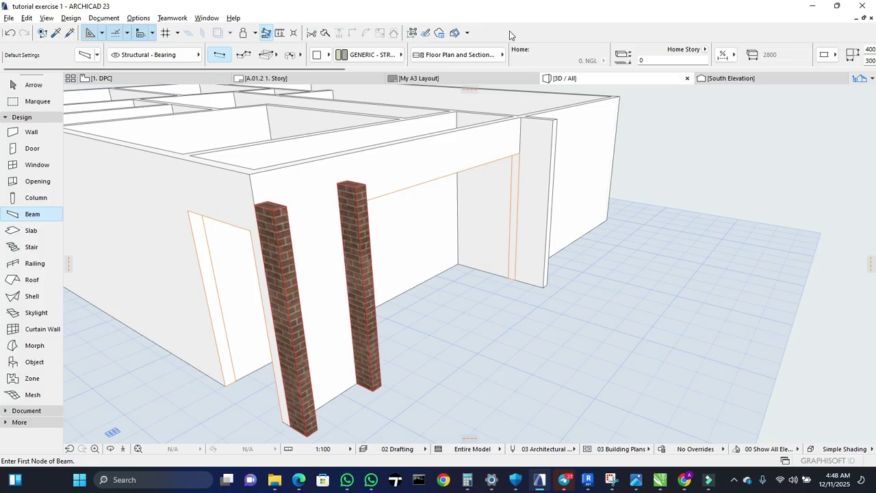
left_click(84, 56)
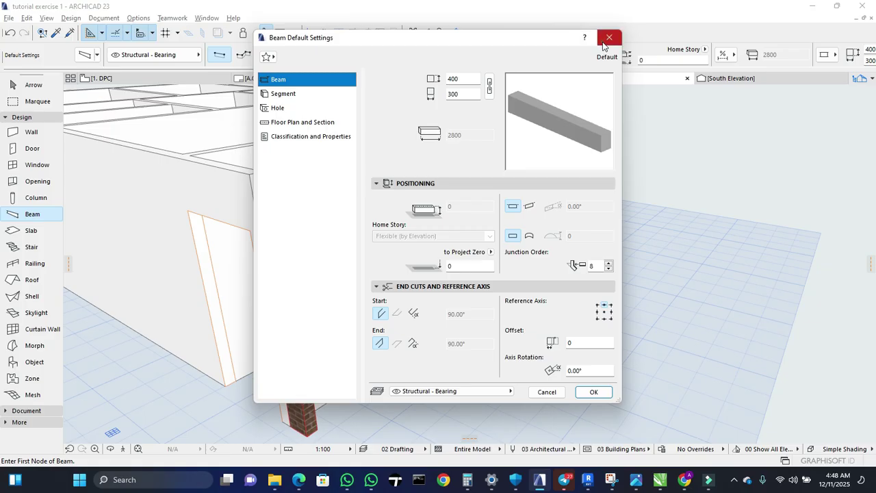
left_click(609, 38)
left_click(101, 78)
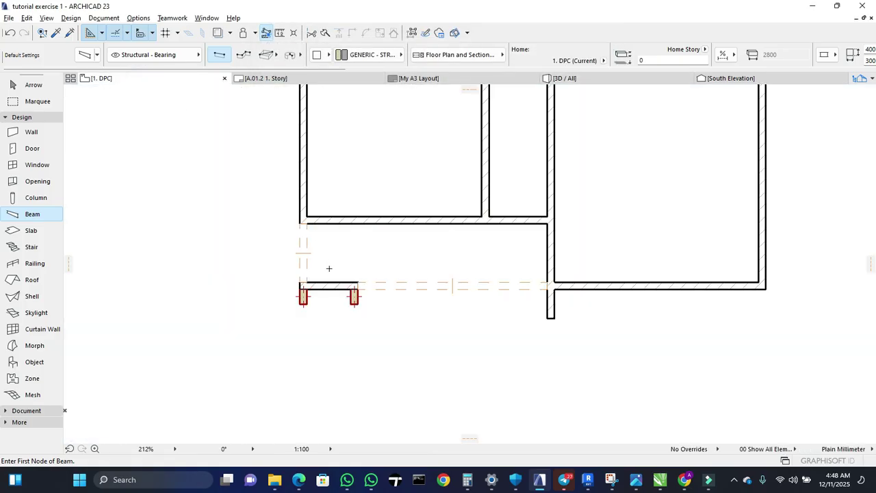
left_click(84, 58)
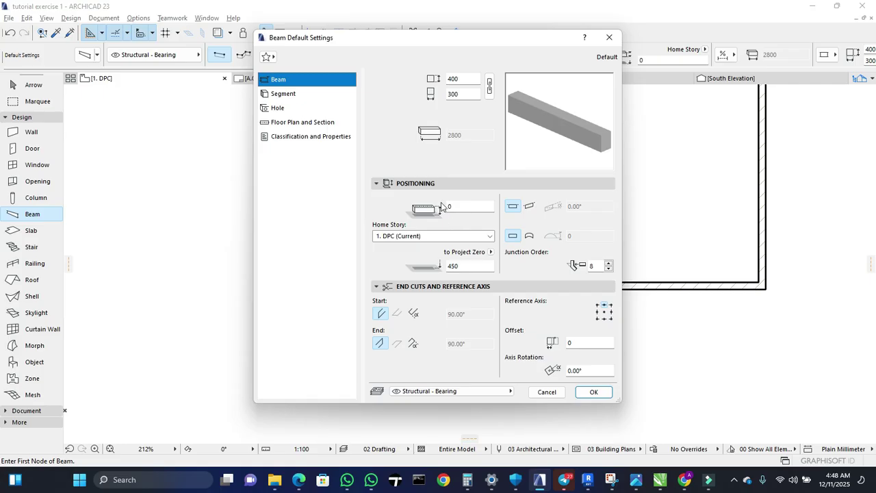
left_click(609, 37)
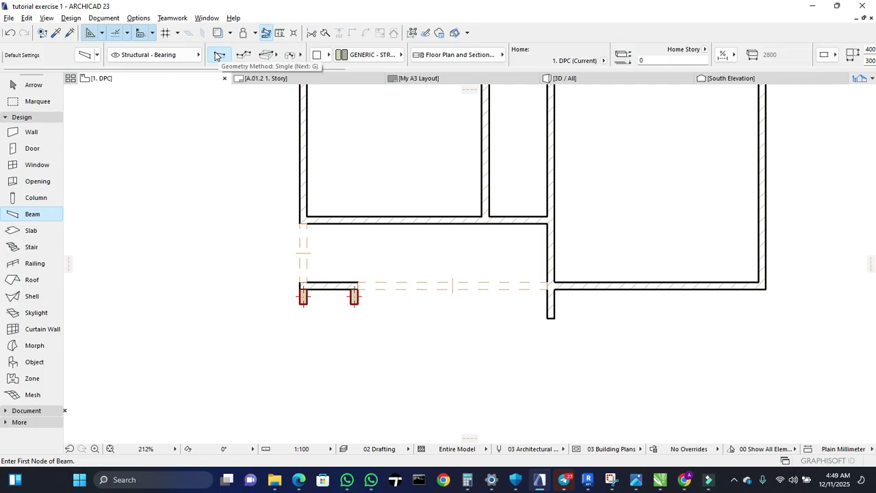
Examine the beam's structure, building material, home story, elevation, size, reference axis, end cut and hole options.
left_click(324, 55)
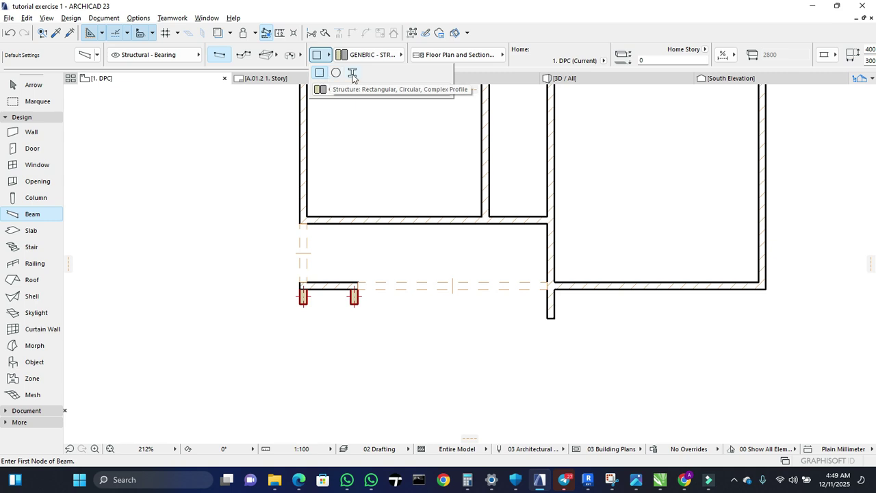
left_click(370, 55)
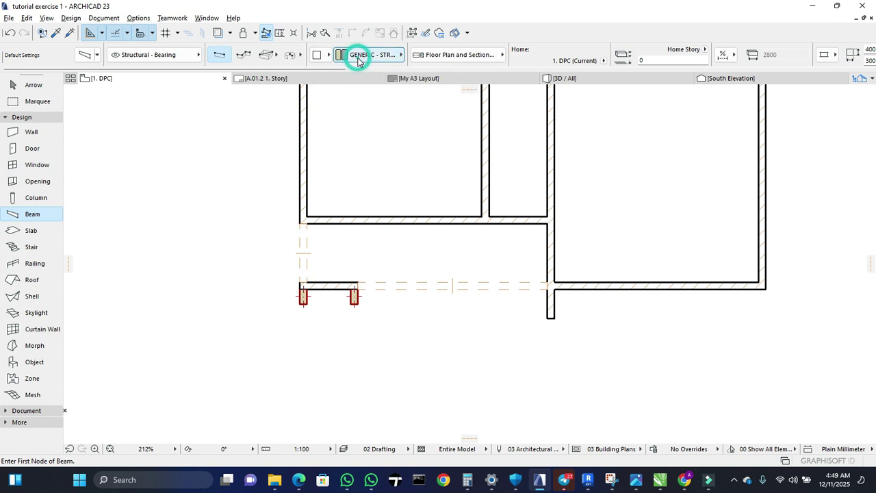
left_click(368, 58)
left_click(368, 57)
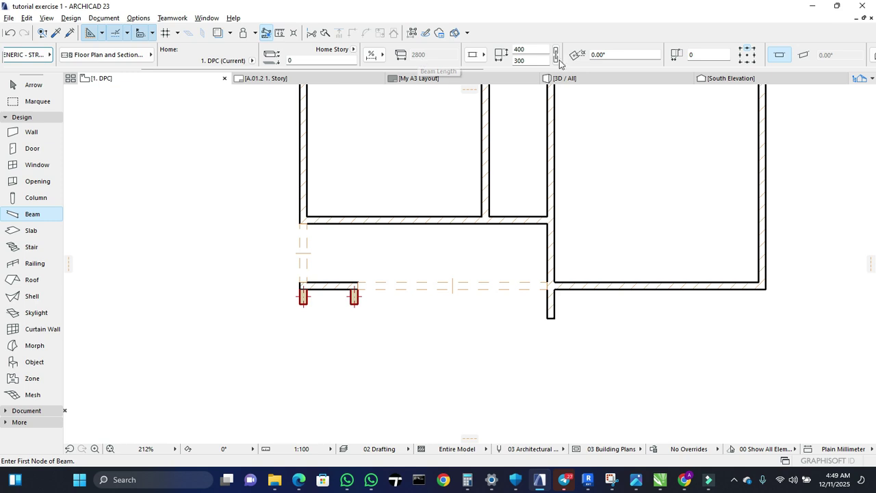
scroll(567, 63, "down", 5)
scroll(567, 63, "down", 4)
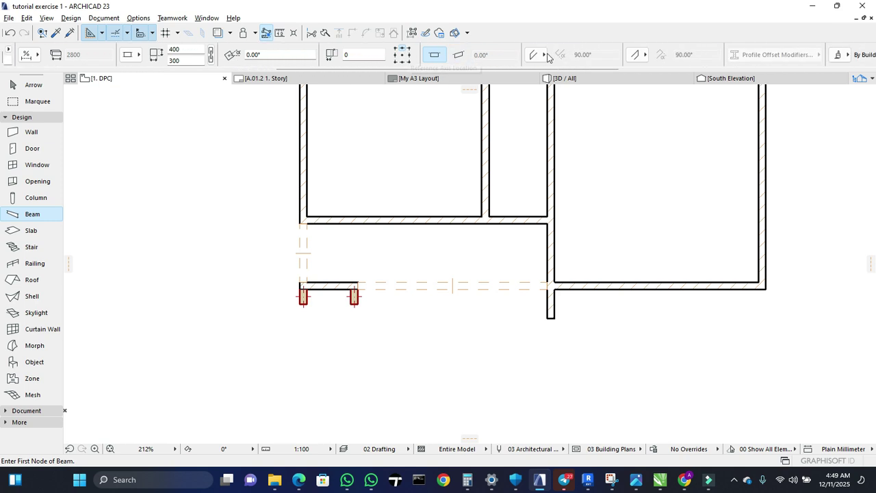
scroll(719, 63, "down", 6)
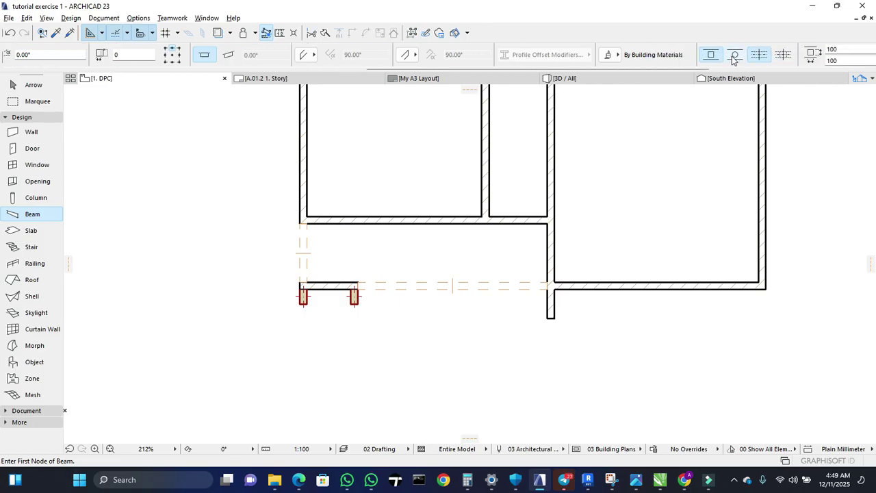
scroll(777, 55, "down", 6)
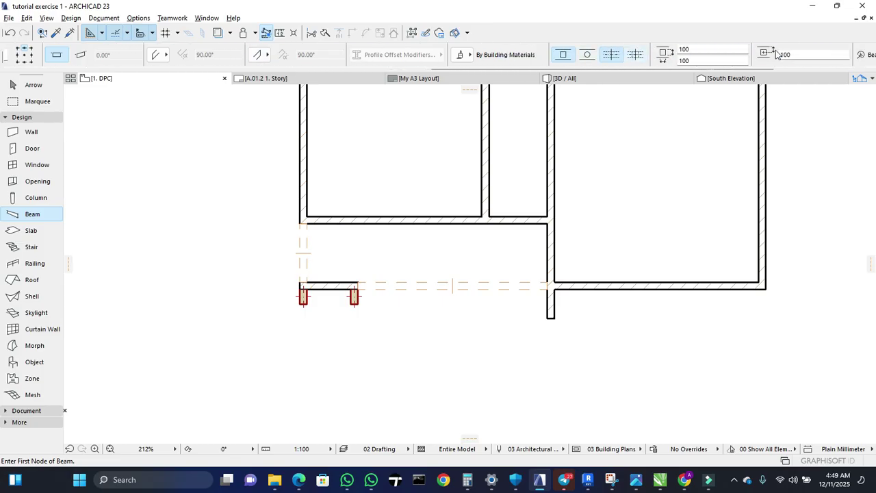
scroll(618, 50, "up", 15)
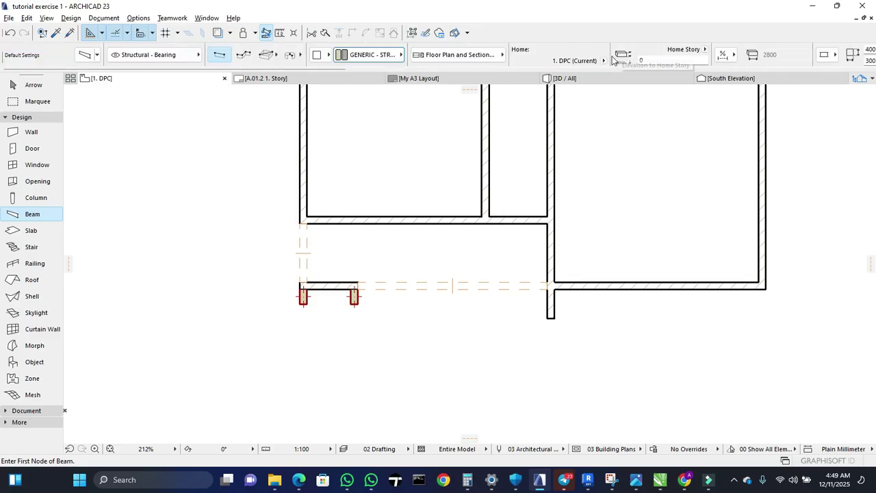
scroll(675, 58, "down", 2)
scroll(665, 49, "down", 4)
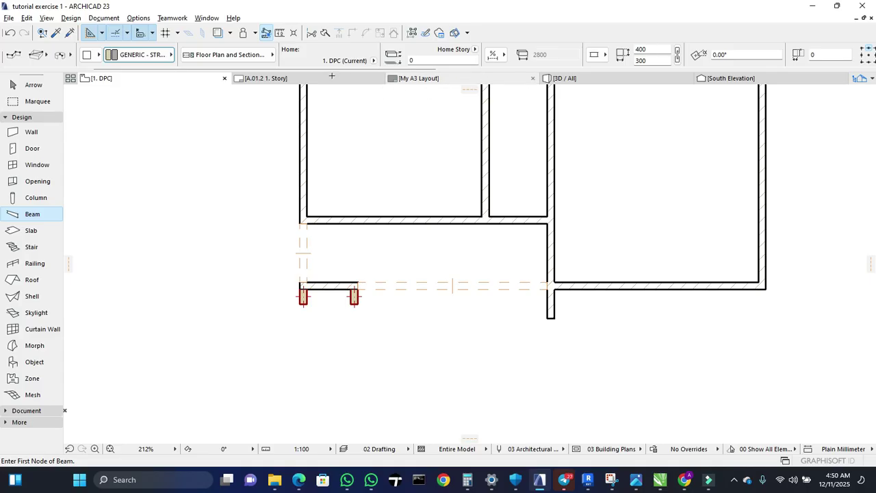
Examine the columns in 3D and measure the span between their outer faces on the 1. DPC floor plan.
left_click(558, 78)
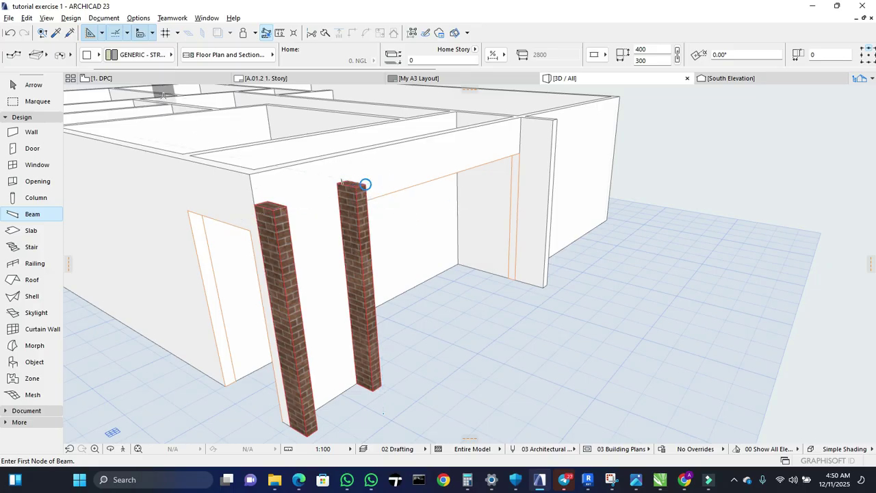
mouse_move(170, 85)
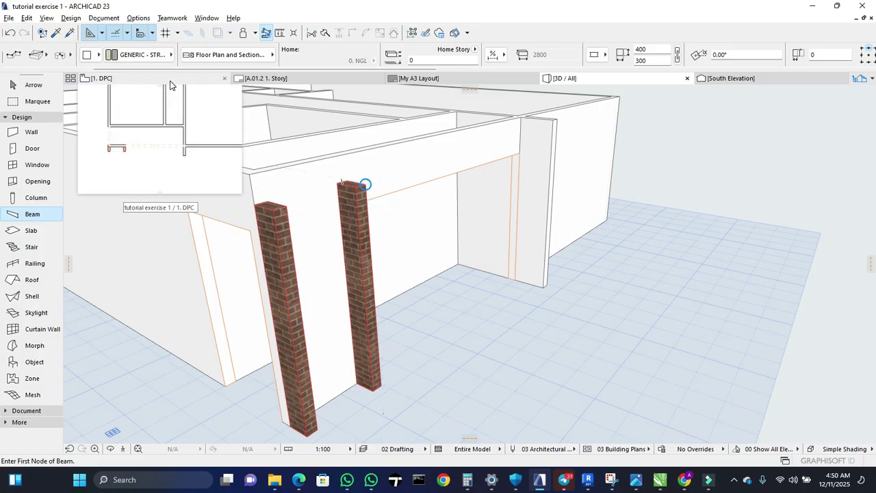
left_click(174, 78)
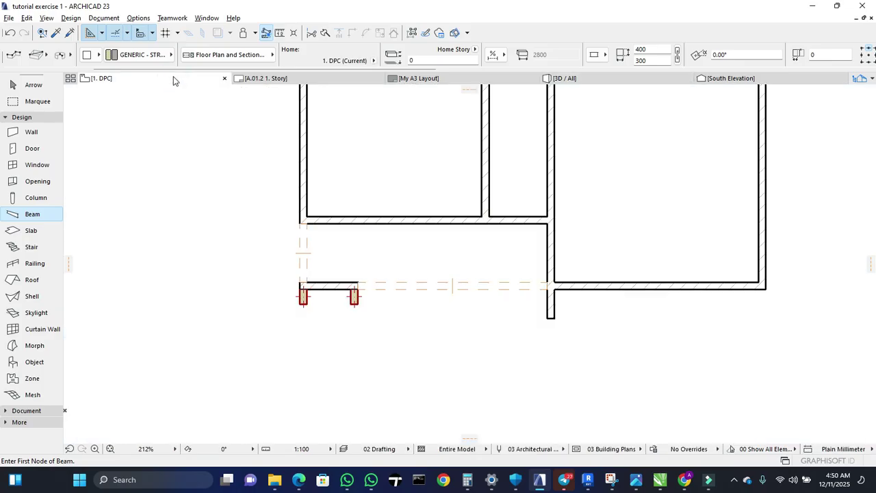
scroll(299, 300, "up", 3)
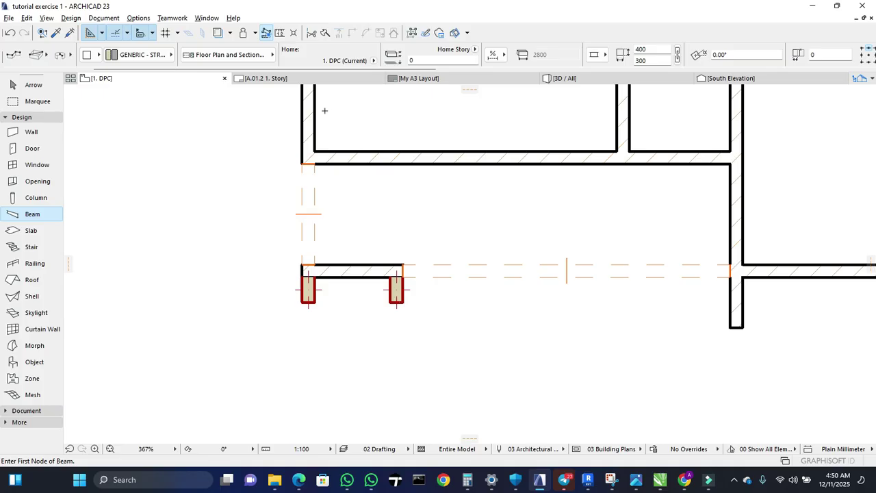
left_click(280, 35)
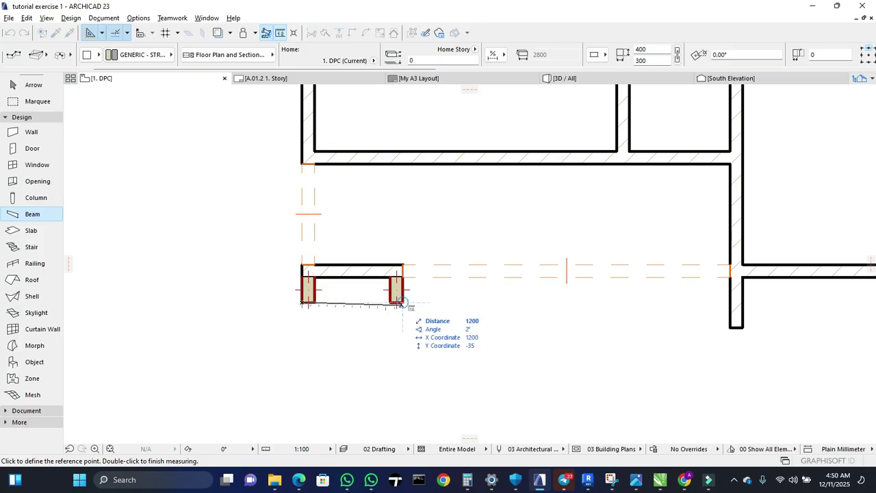
key("Escape")
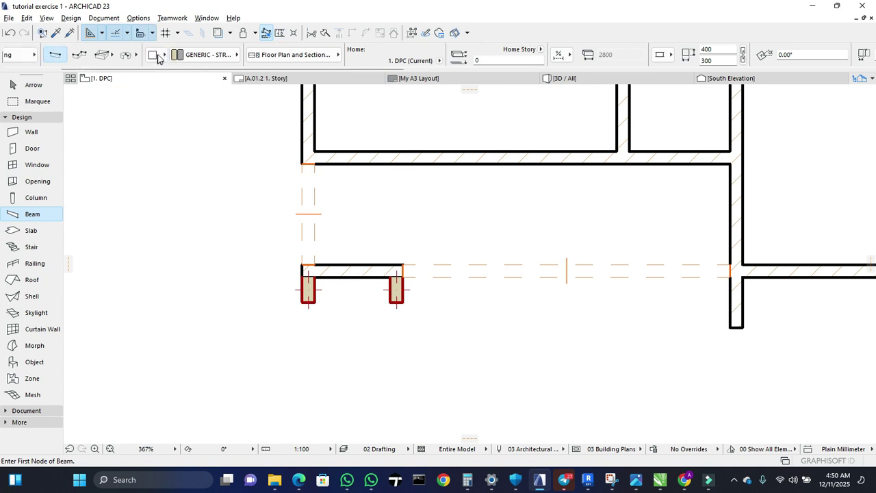
Set the default beam's cross-section height to 150 mm.
left_click(86, 56)
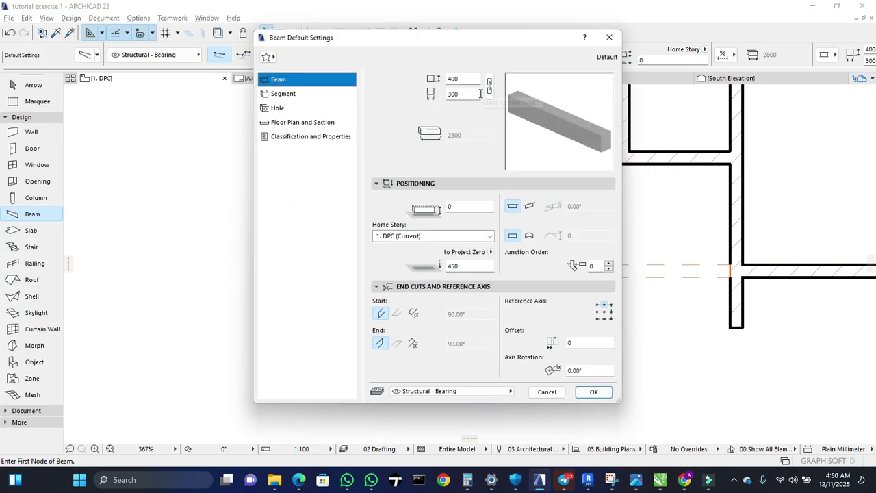
left_click(457, 79)
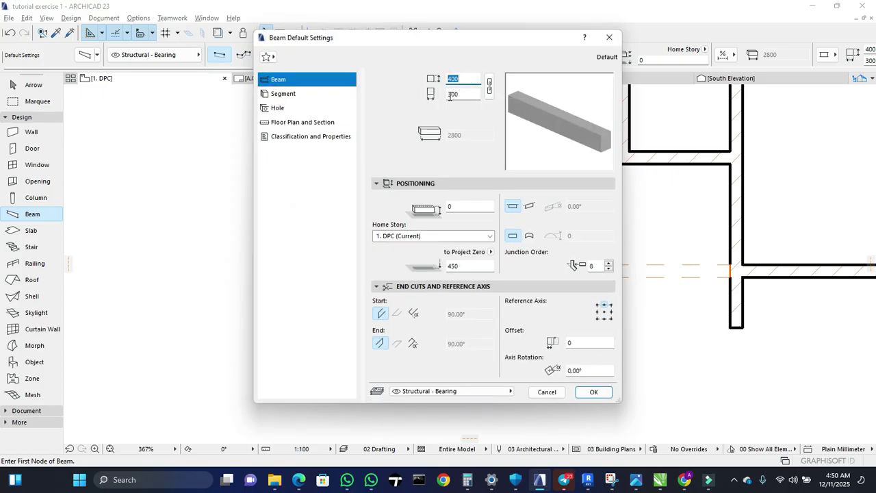
type("150")
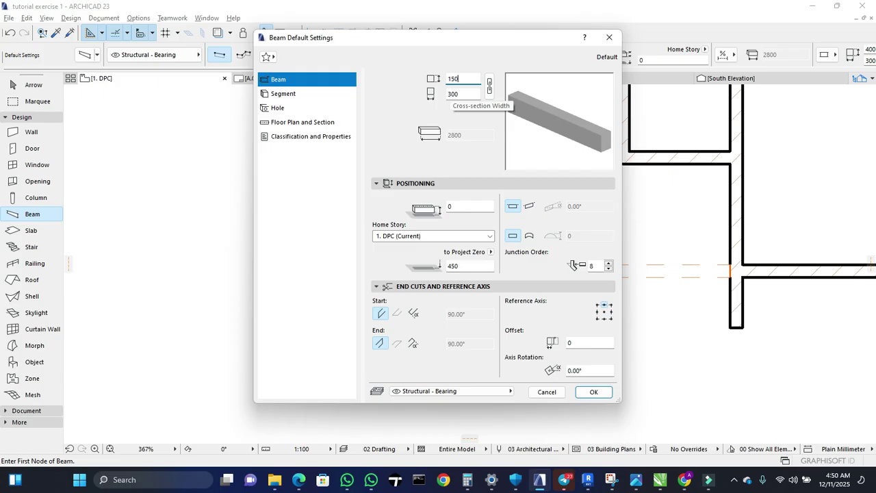
left_click(464, 94)
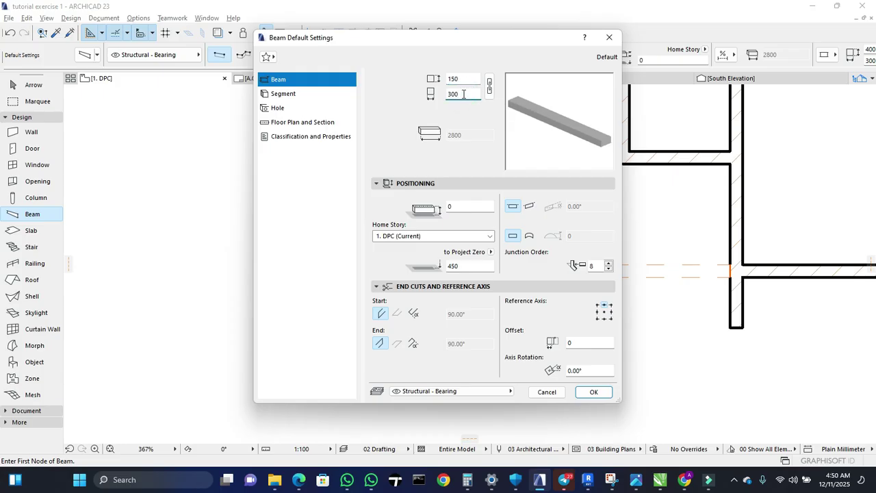
Try a beam cross-section 300 mm high and 150 mm wide, and return it to 150 mm high and 300 mm wide.
double_click(464, 80)
type("300")
double_click(457, 94)
type("150")
left_click(465, 80)
left_click(465, 79)
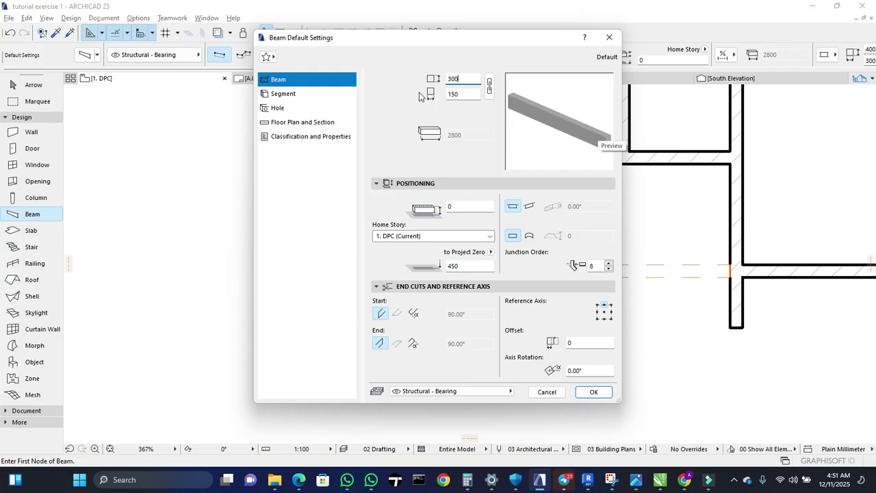
left_click(464, 94)
type("300")
left_click(459, 80)
type("150")
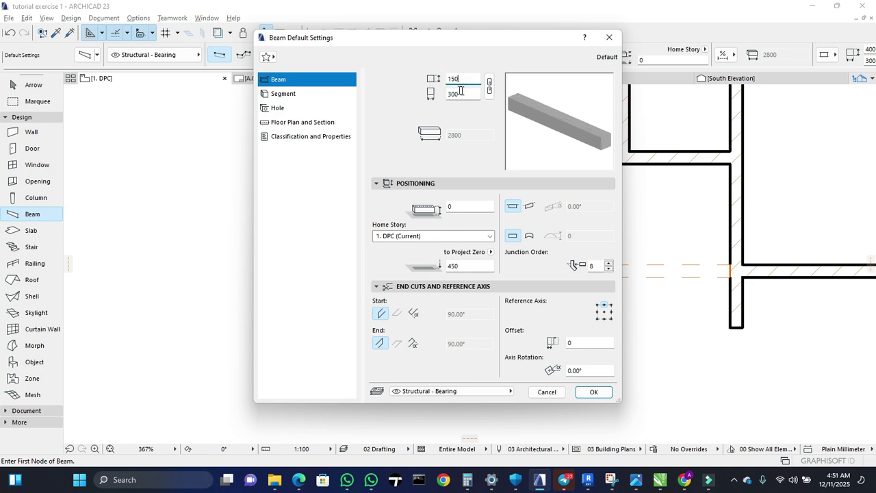
left_click(467, 93)
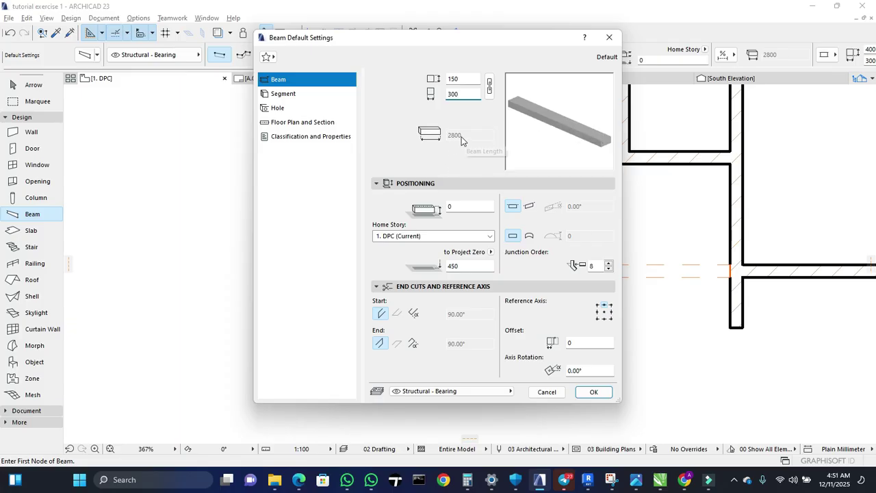
Review the default beam's segment, hole and positioning settings.
left_click(298, 96)
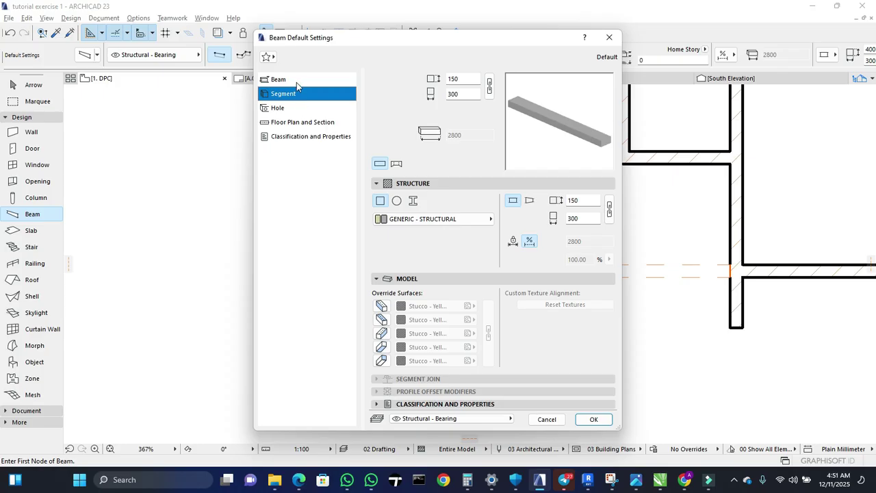
left_click(296, 80)
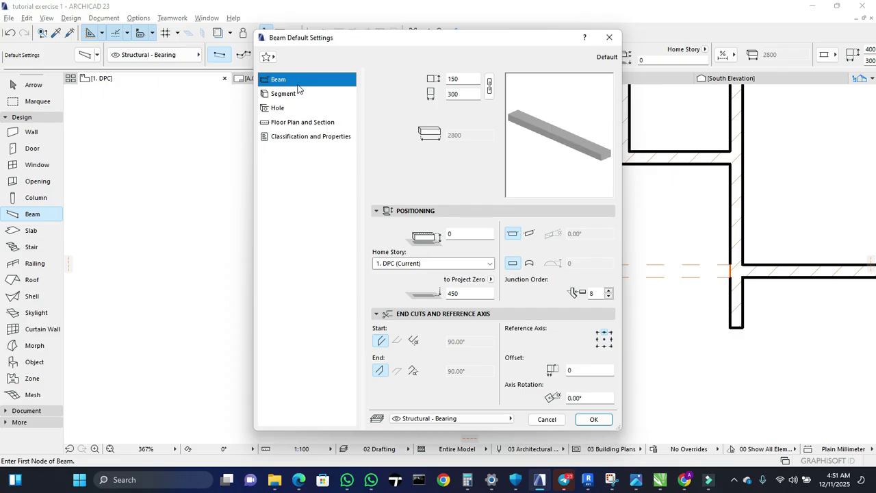
left_click(291, 110)
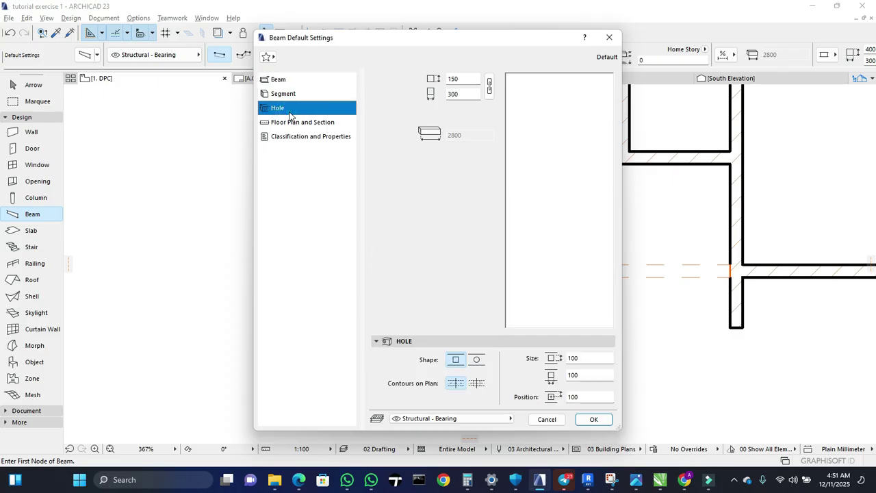
left_click(289, 92)
left_click(294, 81)
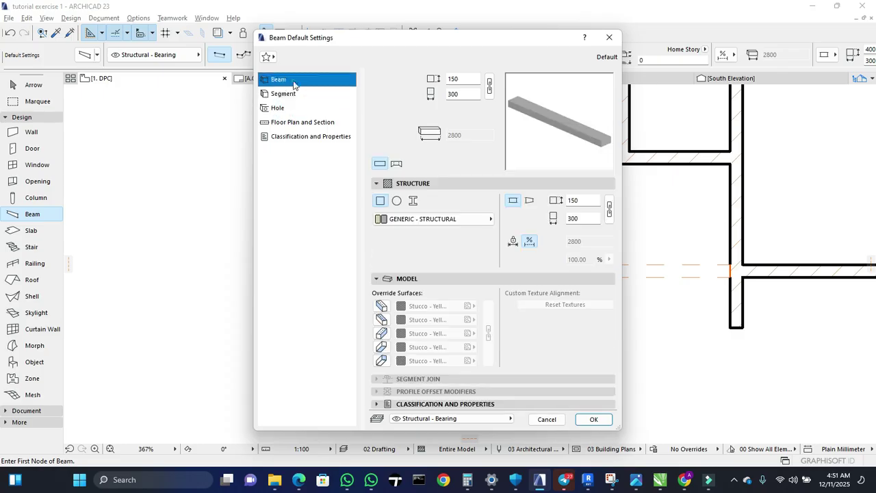
left_click_drag(326, 38, 350, 103)
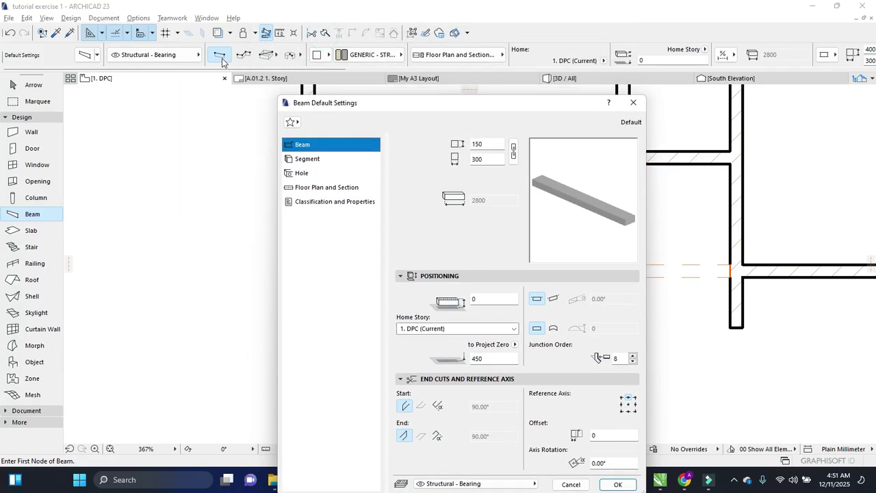
left_click_drag(355, 100, 317, 36)
left_click(271, 121)
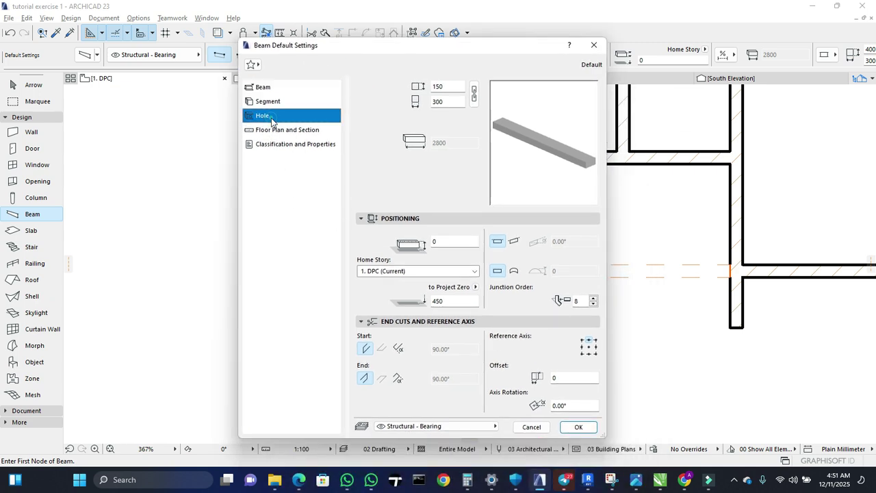
Override all five surfaces of the default beam segment with linked Brick - Brown and accept the settings.
left_click(275, 104)
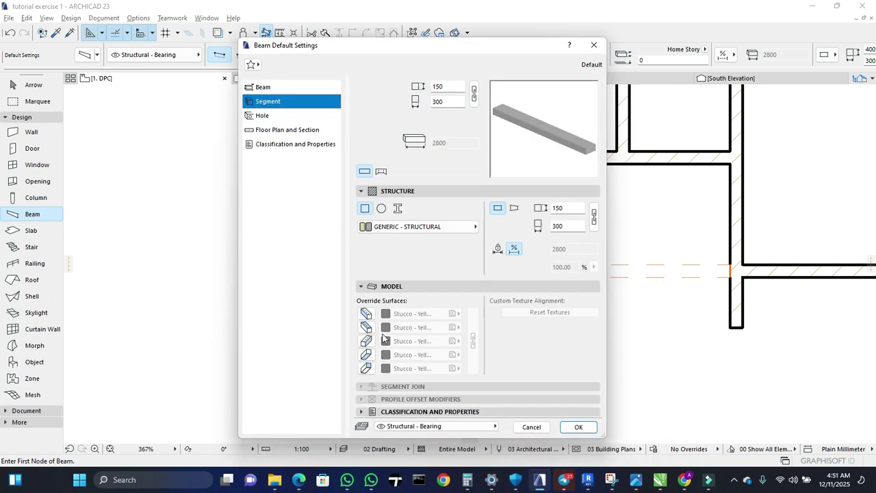
left_click(366, 313)
left_click(367, 327)
left_click(366, 341)
left_click(367, 355)
left_click(367, 368)
left_click(410, 314)
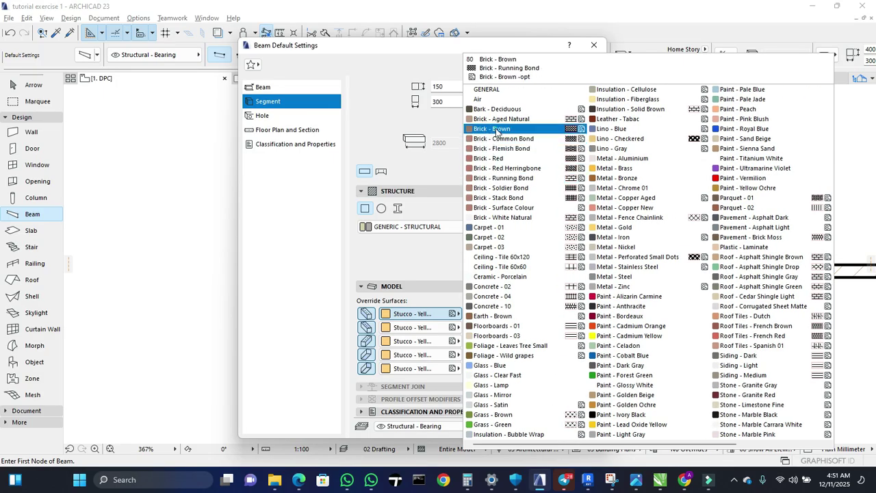
left_click(498, 129)
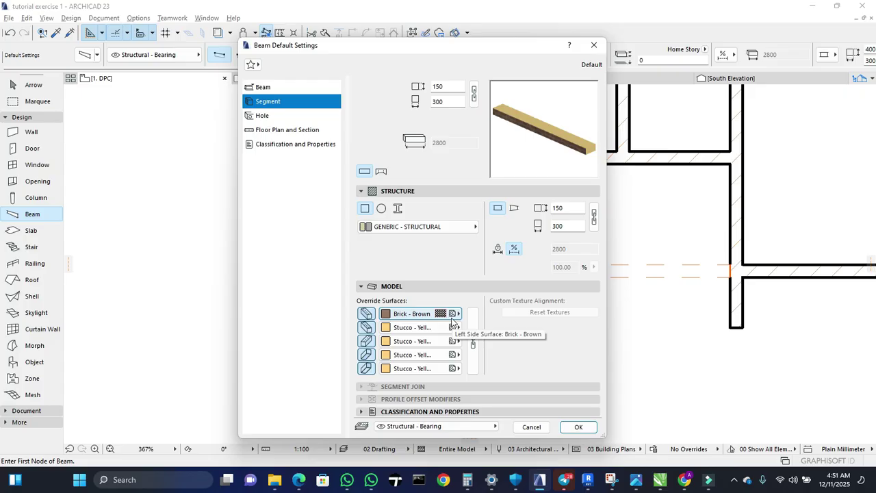
left_click(474, 322)
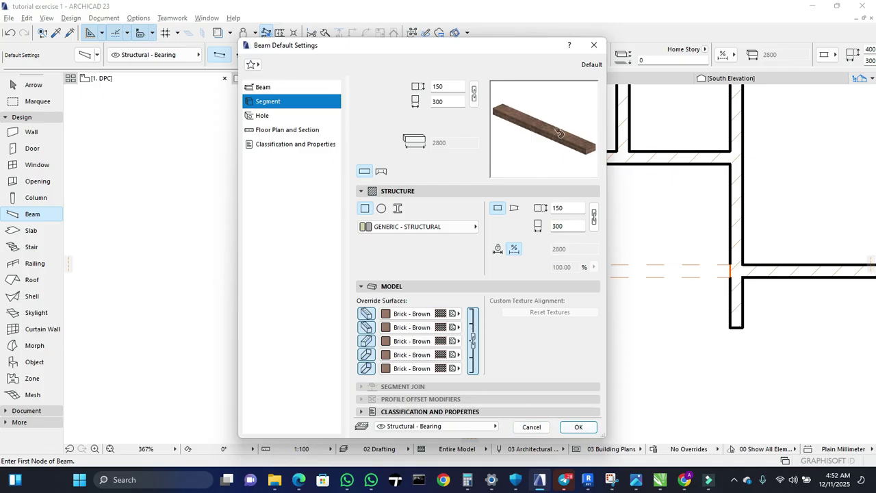
left_click(574, 427)
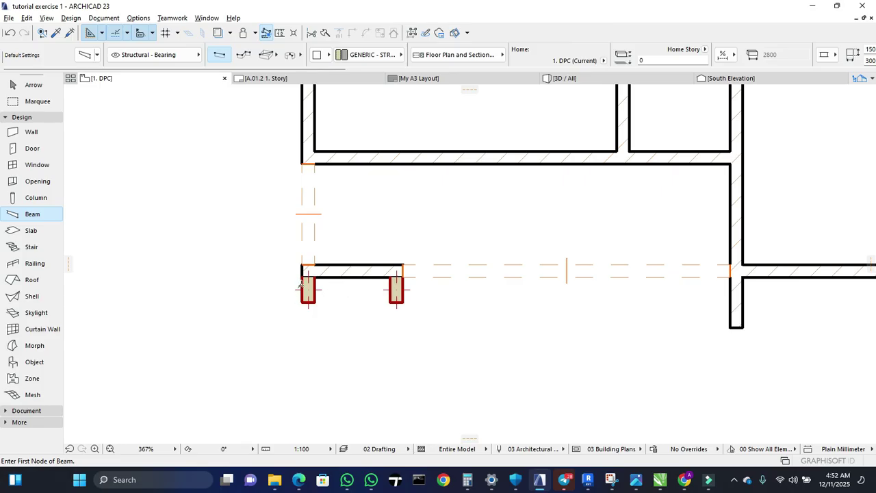
Set the default beam's reference axis to the top-left point of its cross-section and accept the settings.
left_click(85, 54)
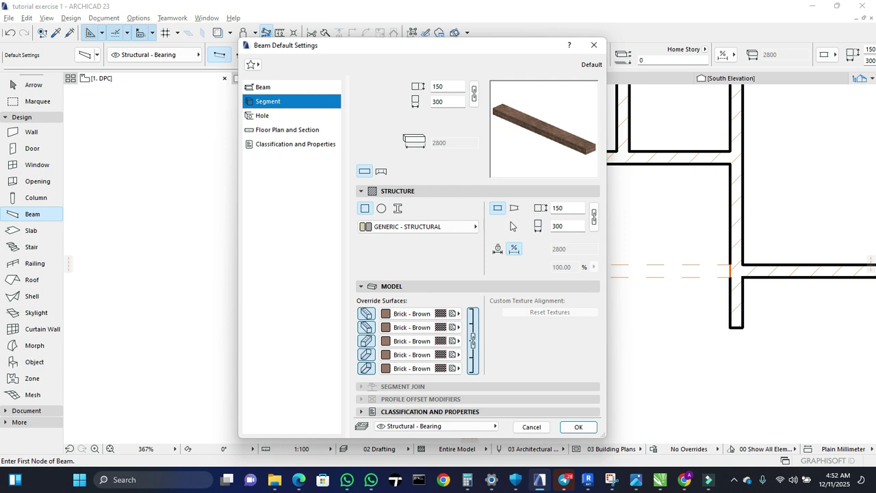
left_click(282, 87)
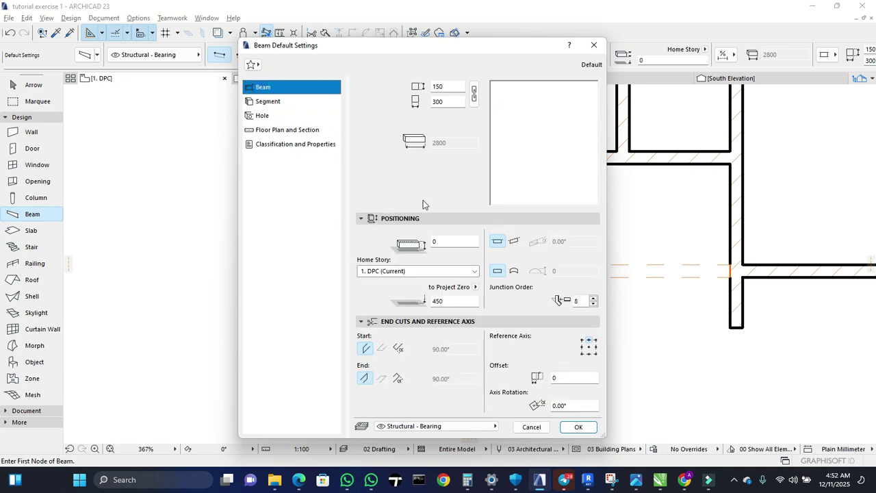
left_click(582, 341)
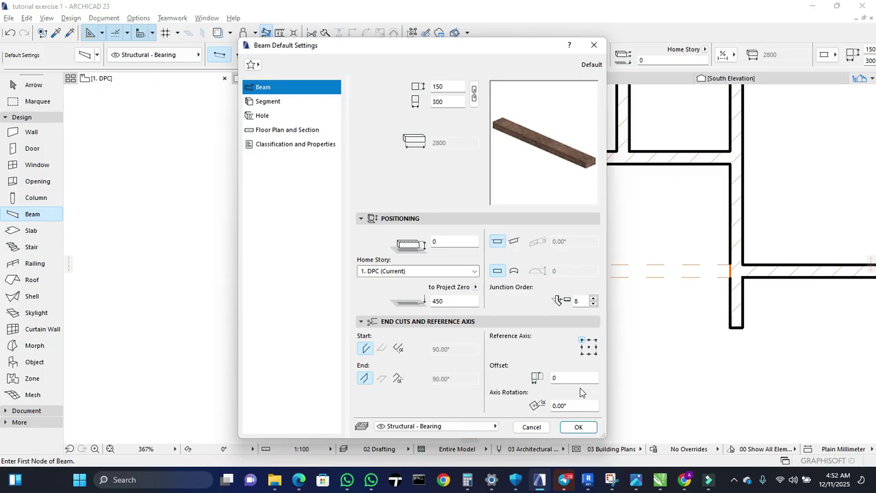
left_click(578, 427)
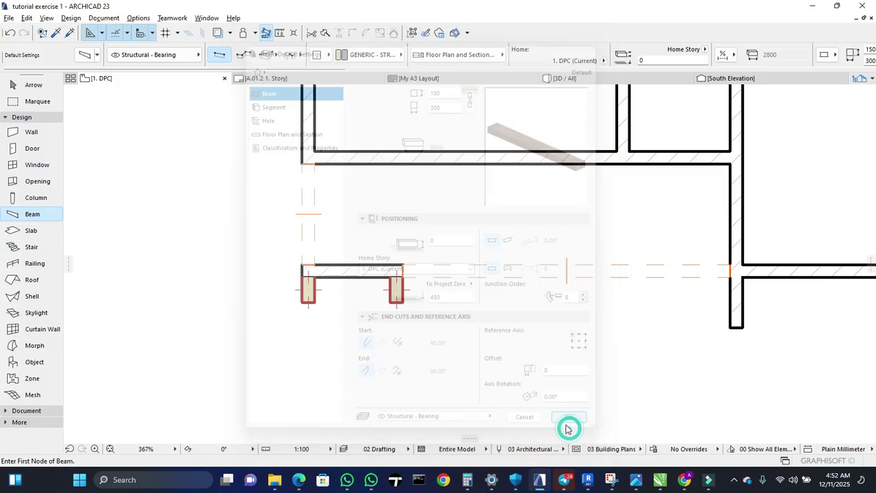
Try to place a beam at elevation 0 along the wall face between the two columns' outer edges.
left_click(303, 277)
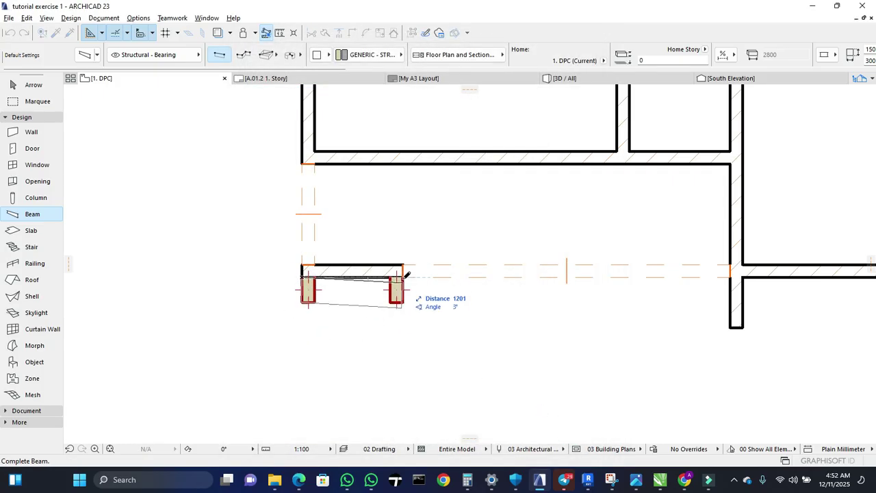
left_click(404, 276)
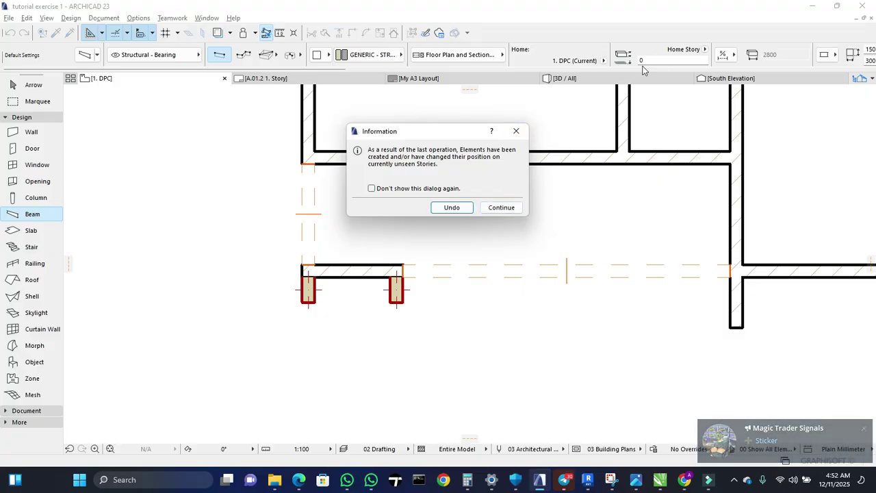
left_click(521, 133)
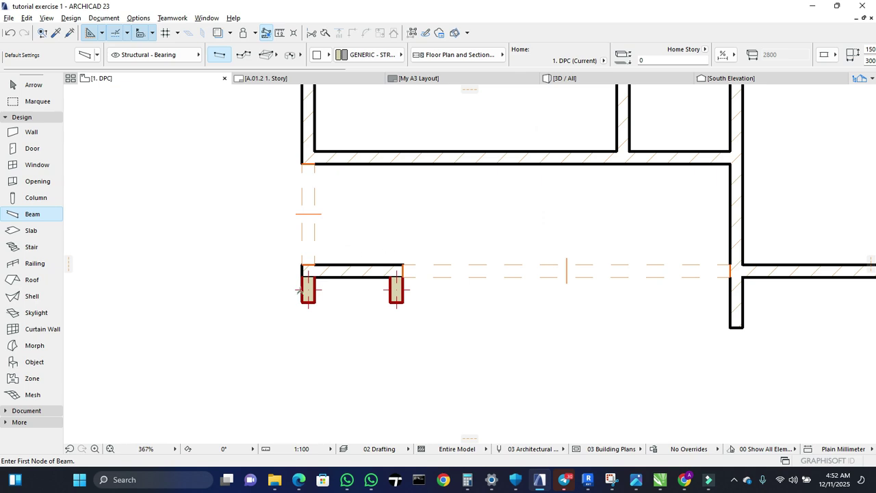
Set the beam elevation to 2400 mm and draw it about 1200 mm long along the wall face, spanning both columns.
left_click(648, 60)
left_click(305, 273)
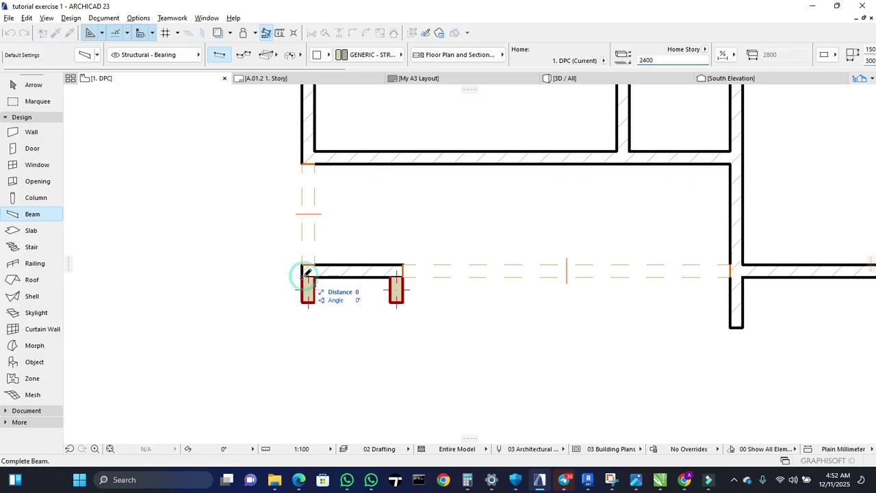
left_click(407, 273)
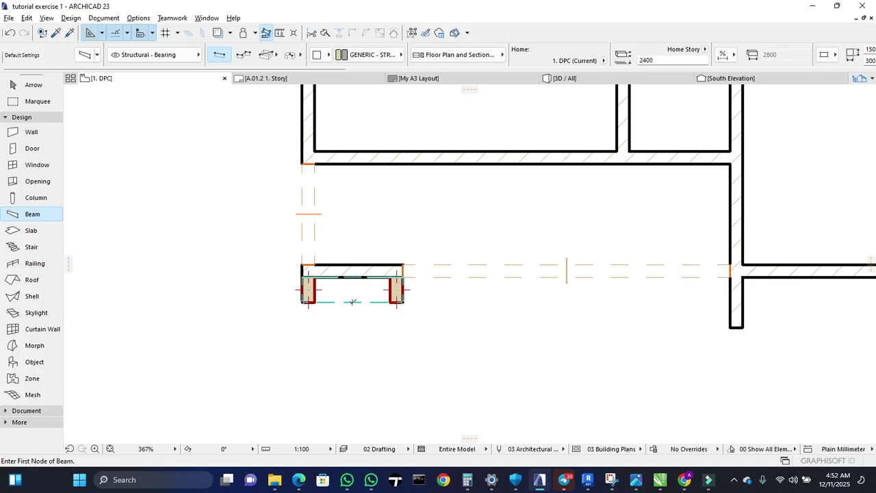
Check the brick beam between the two columns in 3D and in the south elevation, and return to the DPC floor plan.
left_click(572, 81)
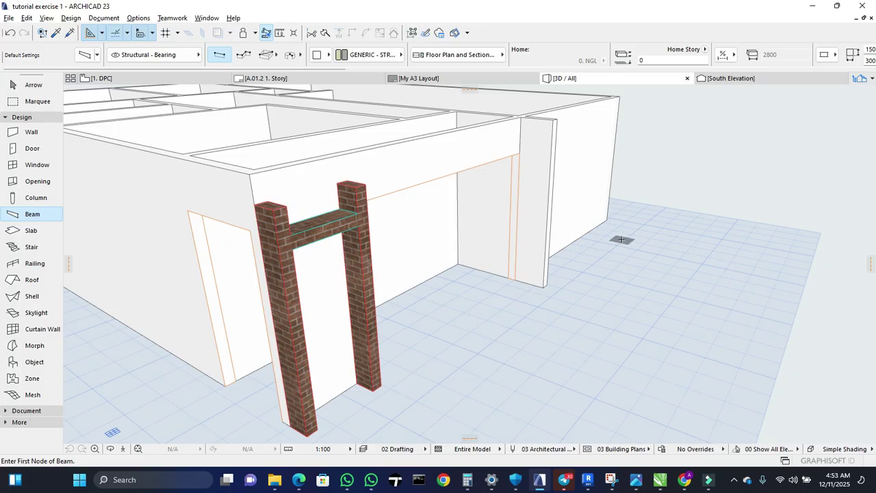
left_click(746, 79)
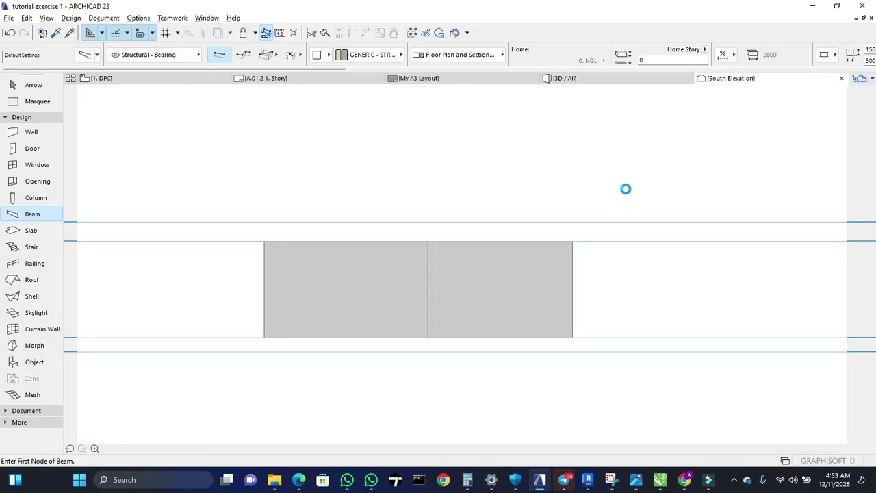
scroll(283, 303, "up", 3)
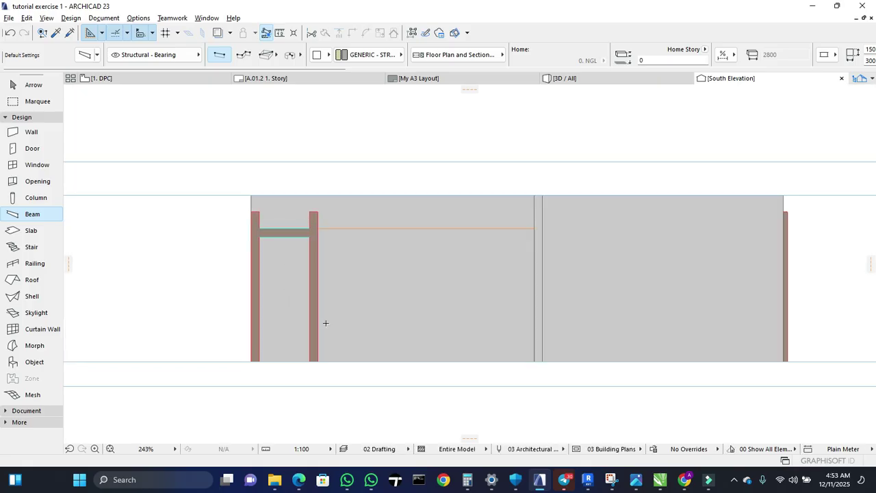
left_click(187, 80)
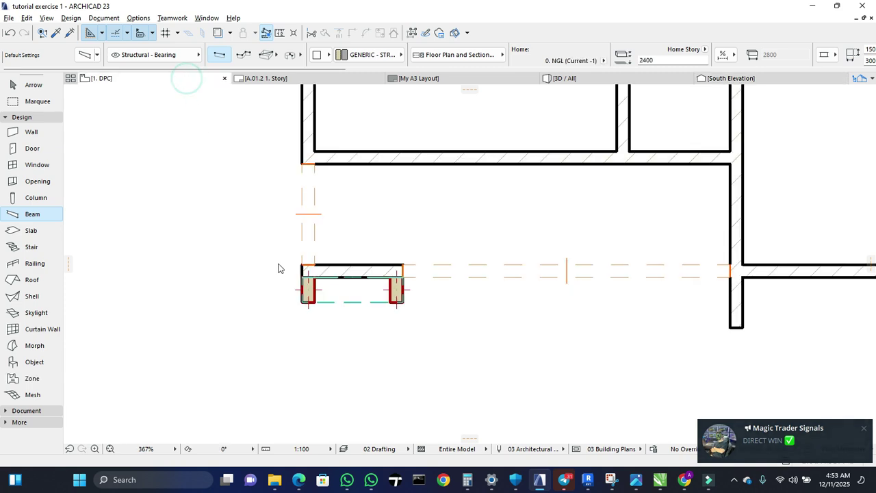
left_click(593, 81)
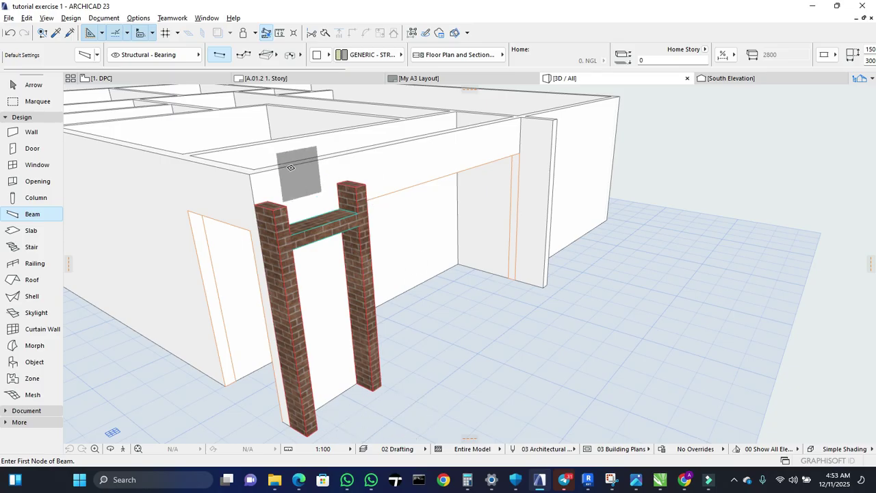
left_click(149, 77)
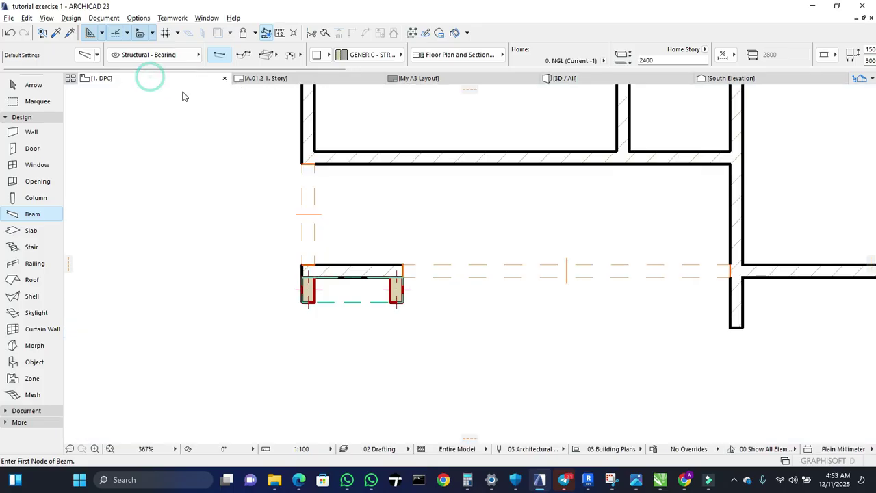
scroll(410, 325, "down", 5)
middle_click_drag(442, 343, 428, 378)
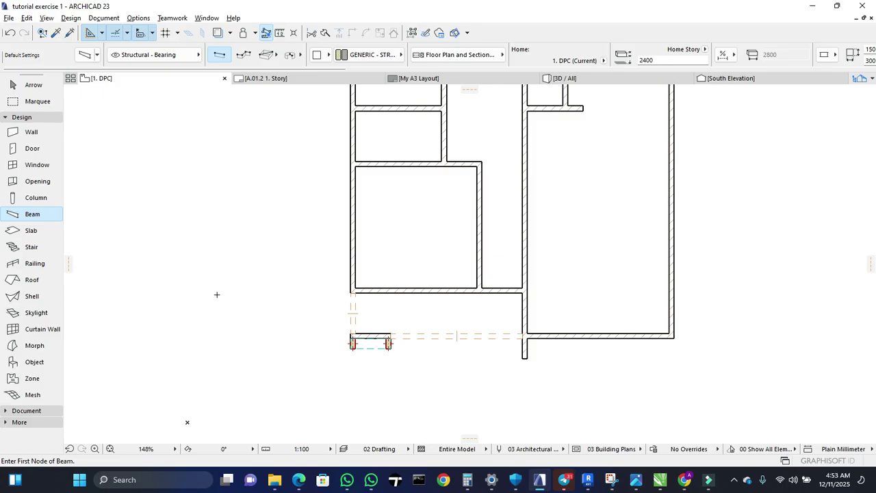
key("Escape")
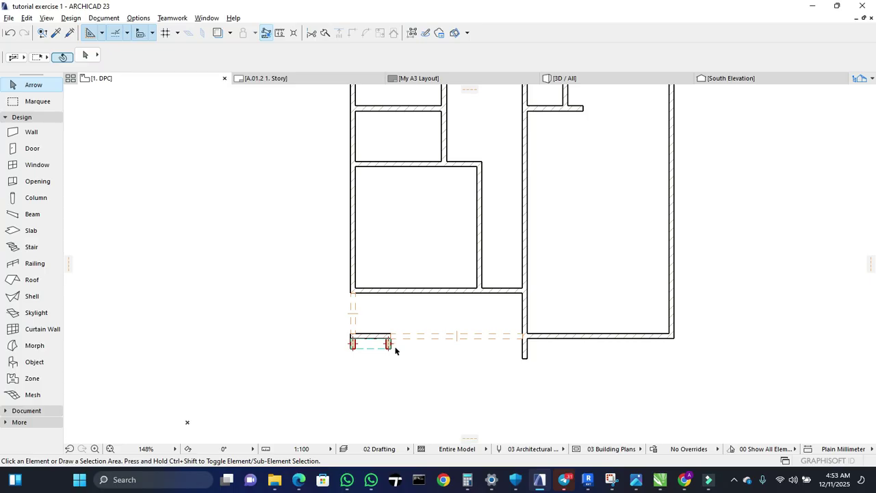
Start the Slab tool with a basic Concrete - Structural structure, 300 mm thickness and the reference plane at the slab's top.
left_click(32, 233)
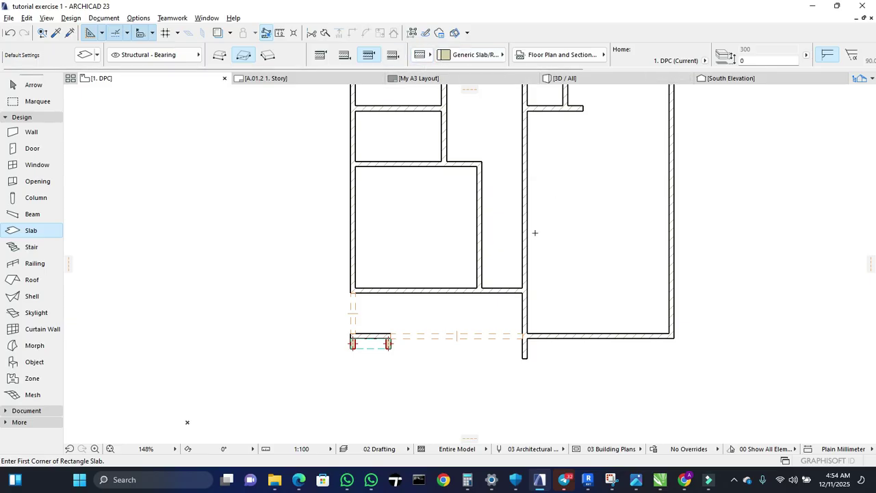
scroll(521, 274, "down", 4)
scroll(449, 149, "up", 1)
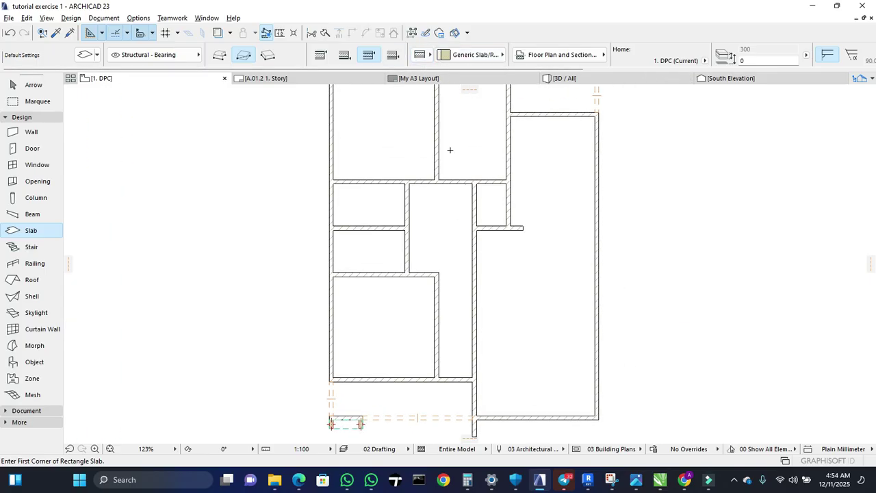
left_click(424, 55)
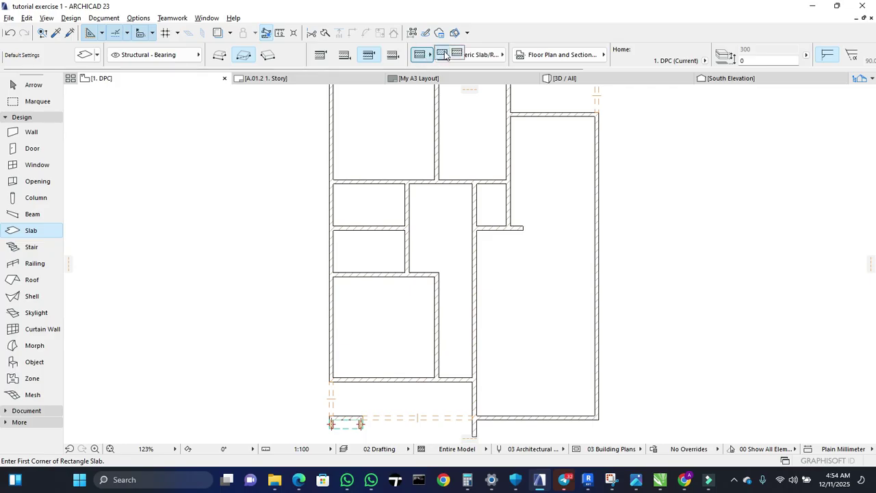
left_click(444, 54)
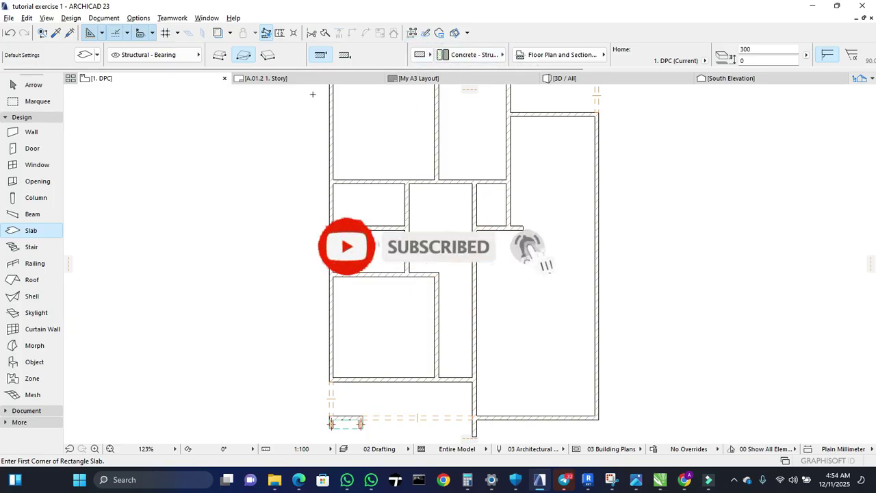
left_click(321, 57)
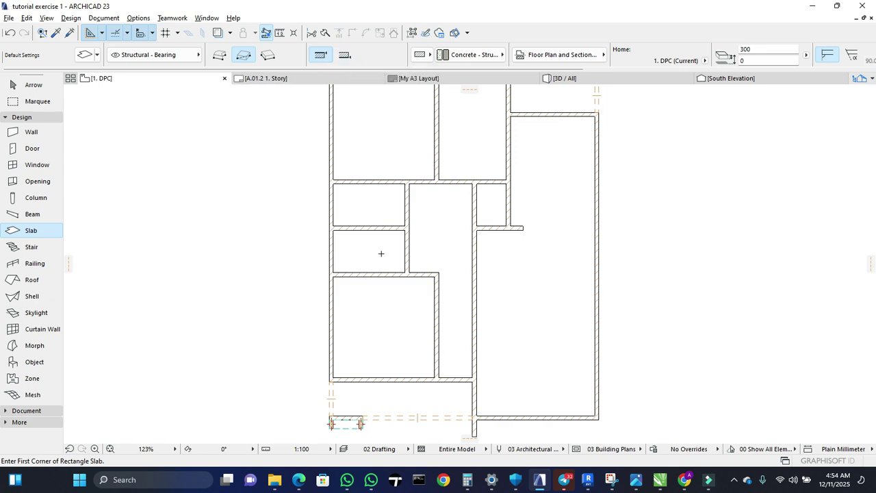
Draw a trial slab with the polygonal method as an irregular six-cornered outline in the empty area west of the house.
scroll(369, 223, "left", 1)
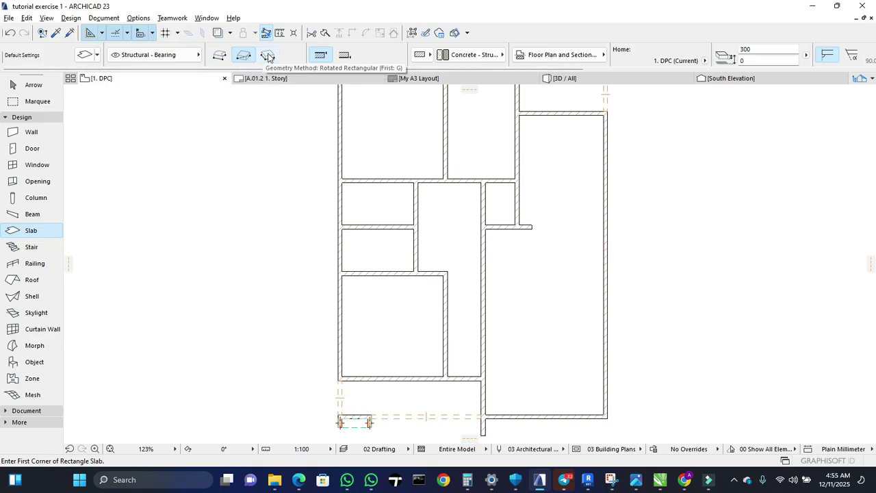
middle_click_drag(419, 245, 449, 243)
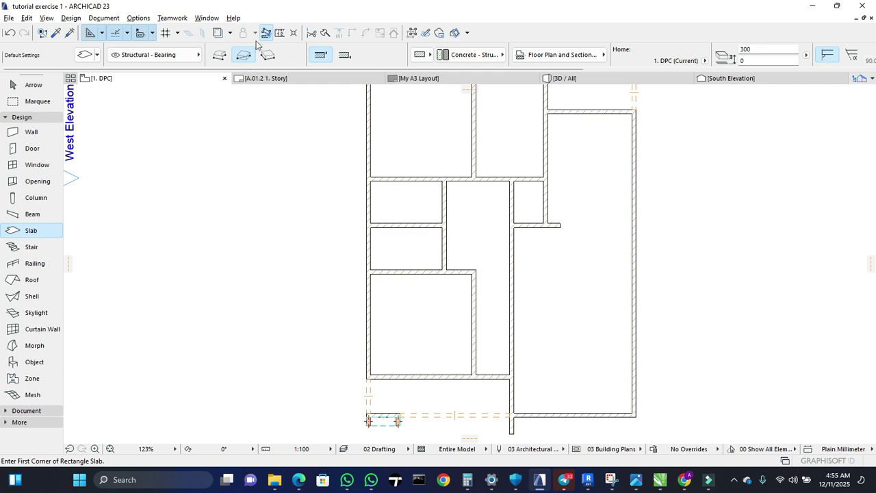
left_click(221, 58)
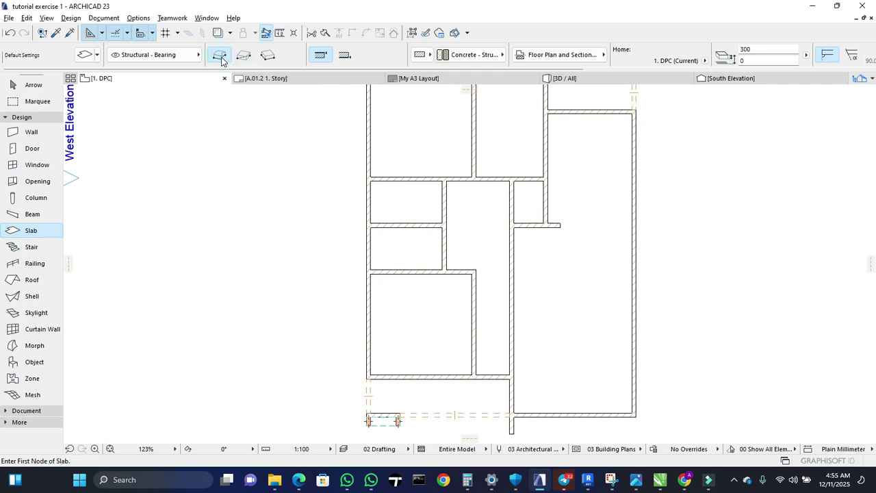
left_click(217, 278)
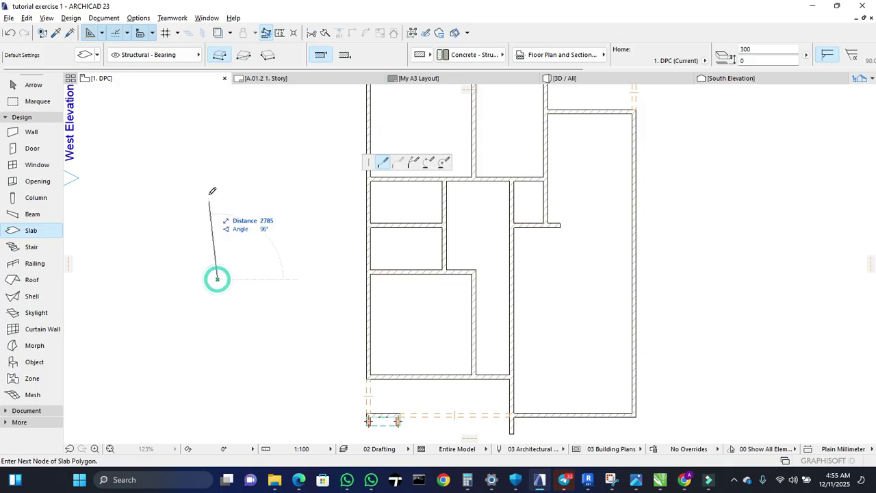
left_click(180, 195)
left_click(260, 161)
left_click(313, 220)
left_click(255, 248)
left_click(259, 287)
left_click(218, 278)
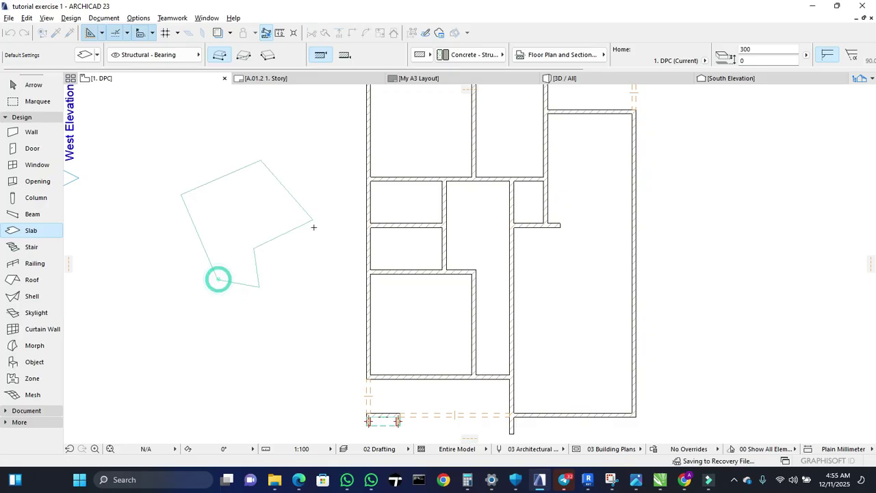
Draw a trial slab with the rectangular method just below the irregular six-cornered one.
left_click(245, 55)
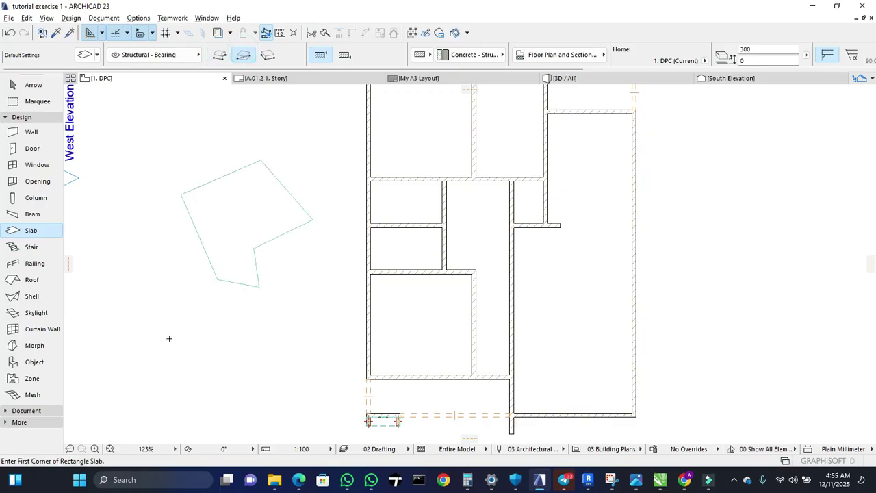
left_click(160, 361)
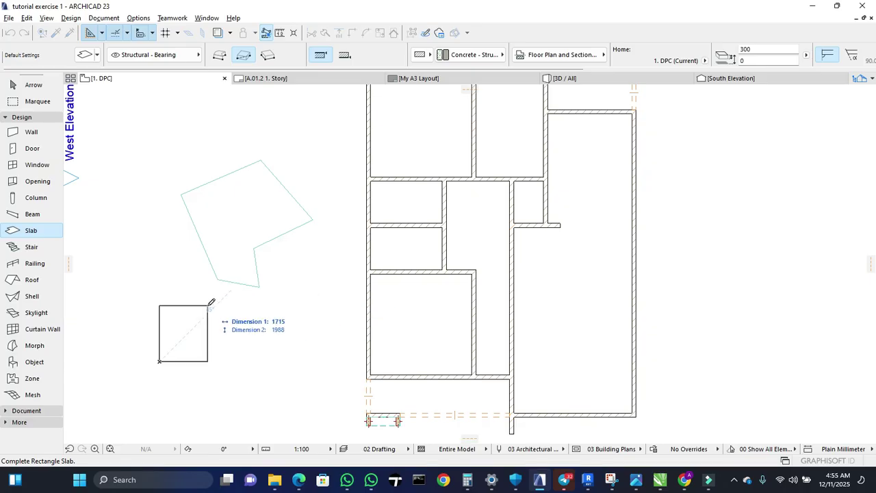
left_click(242, 300)
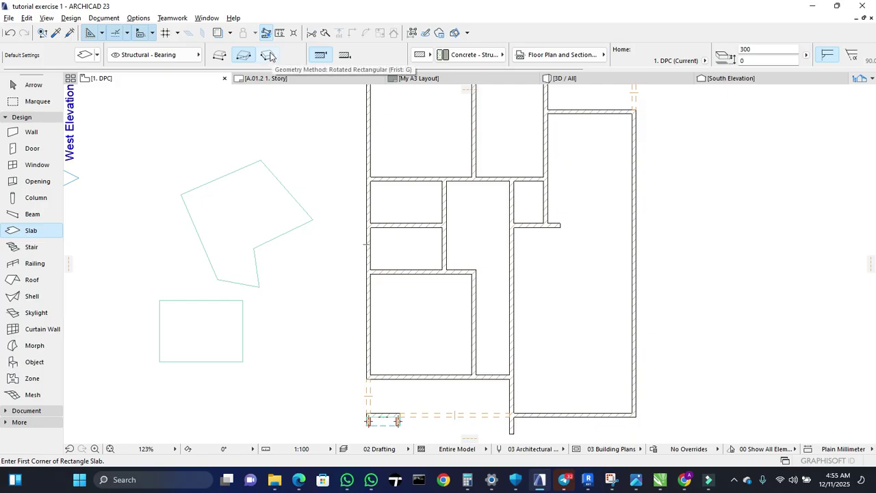
Try to draw a slab with the rotated rectangular method above the irregular slab, using a nearly vertical first side.
left_click(270, 56)
middle_click_drag(265, 185, 327, 197)
middle_click_drag(241, 178, 263, 236)
left_click(255, 220)
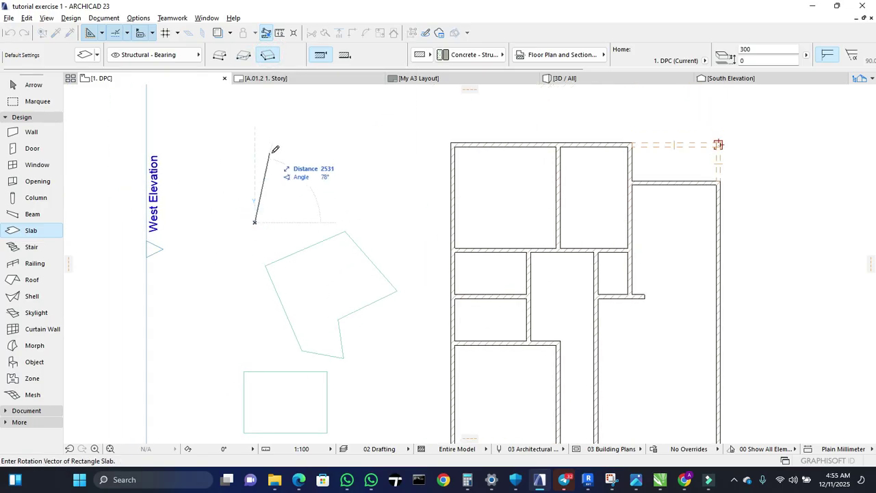
left_click(251, 137)
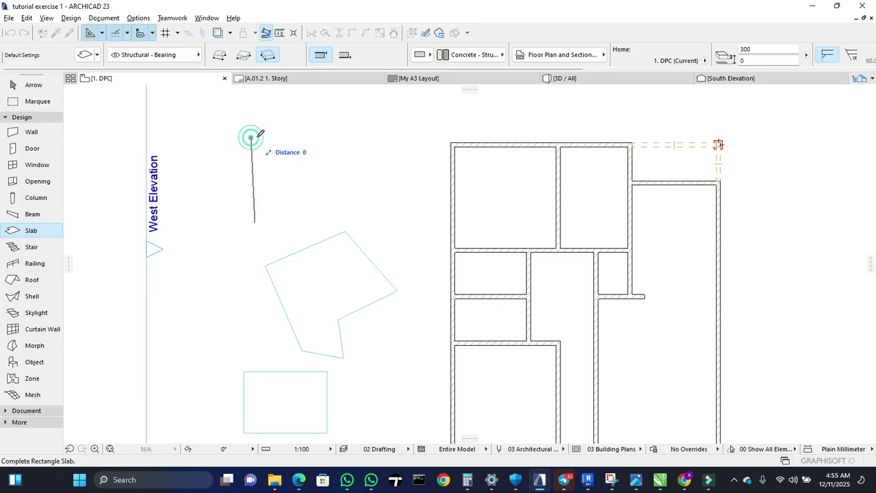
left_click(290, 131)
left_click(268, 55)
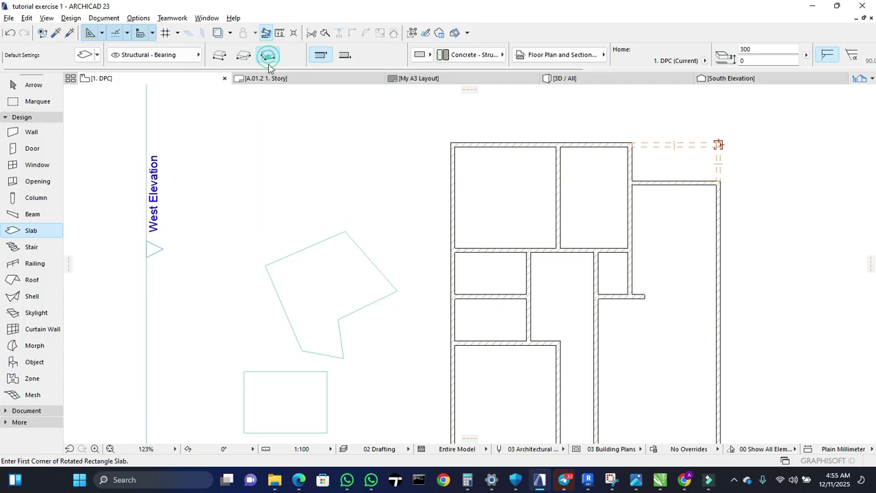
Draw two rotated rectangular trial slabs above the irregular one, one with a side of about 3250 mm at 135° and a smaller one beside it.
left_click(291, 223)
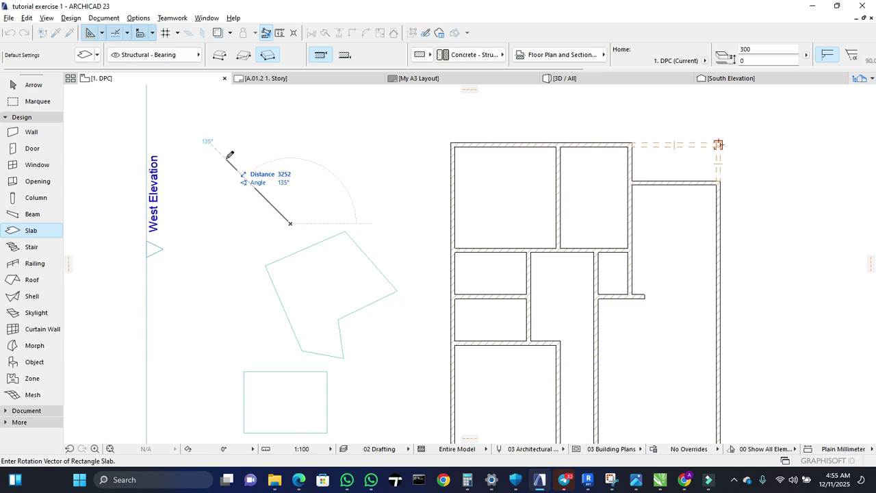
left_click(226, 159)
left_click(330, 129)
scroll(388, 260, "up", 4)
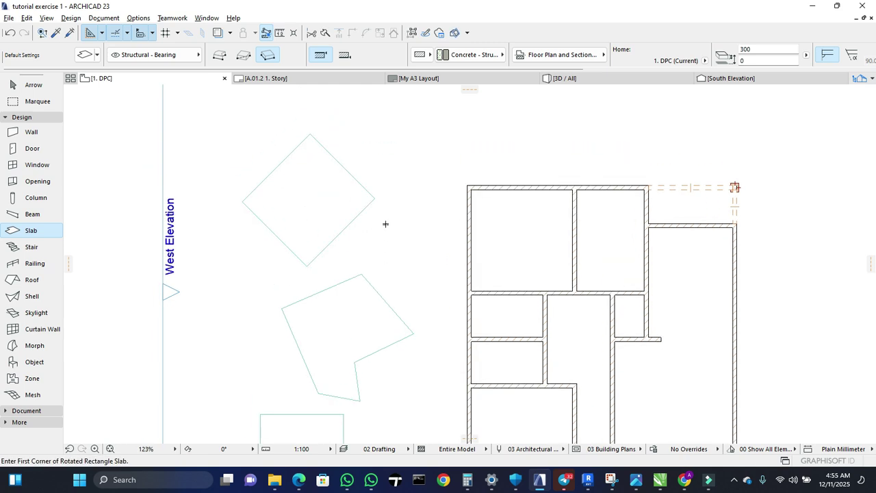
left_click(388, 186)
left_click(452, 163)
left_click(443, 207)
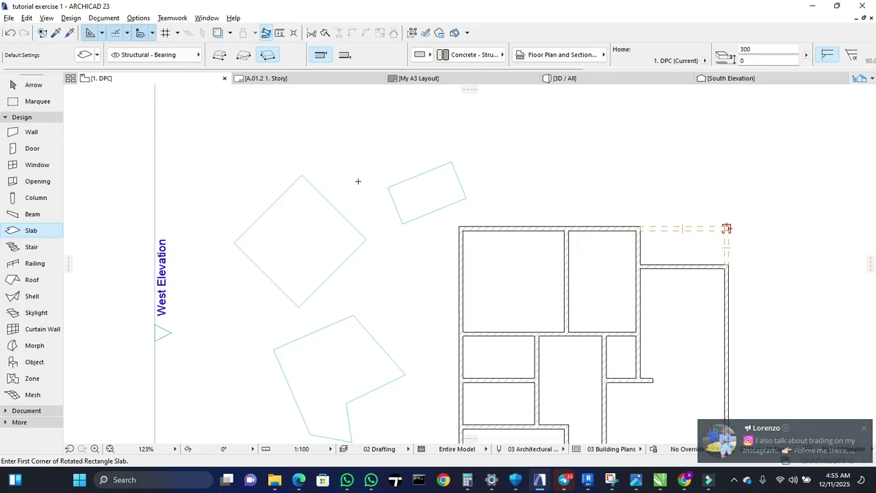
Undo all the trial slabs, restore the brick beam and clear the selection.
scroll(363, 180, "down", 1)
key("ctrl+z")
key("ctrl+z")
key("ctrl+z")
key("ctrl+z")
key("ctrl+z")
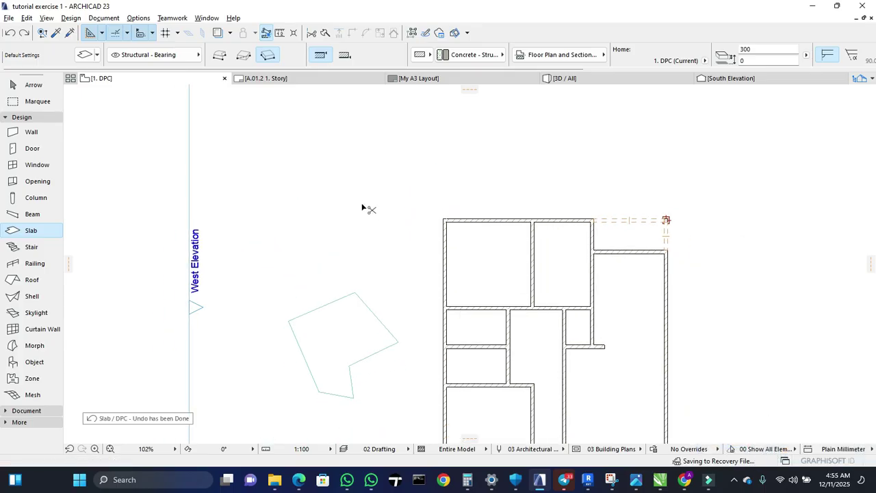
key("ctrl+shift+z")
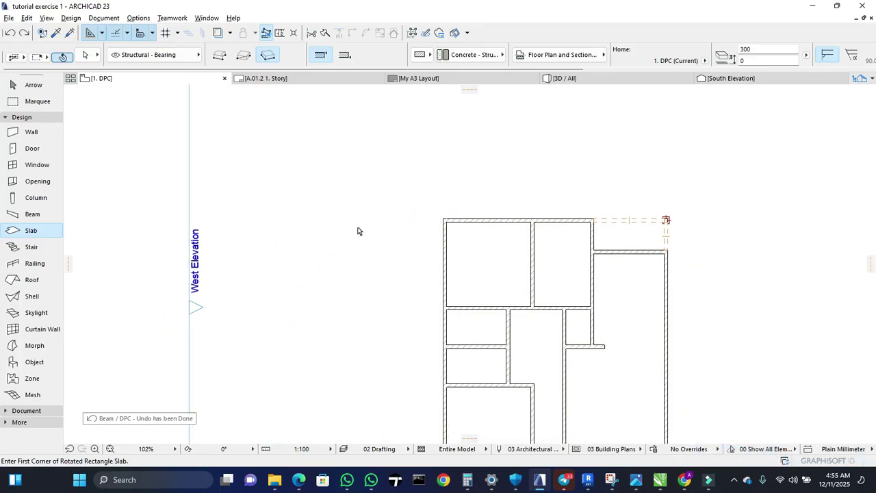
scroll(361, 192, "down", 1)
middle_click_drag(361, 192, 319, 145)
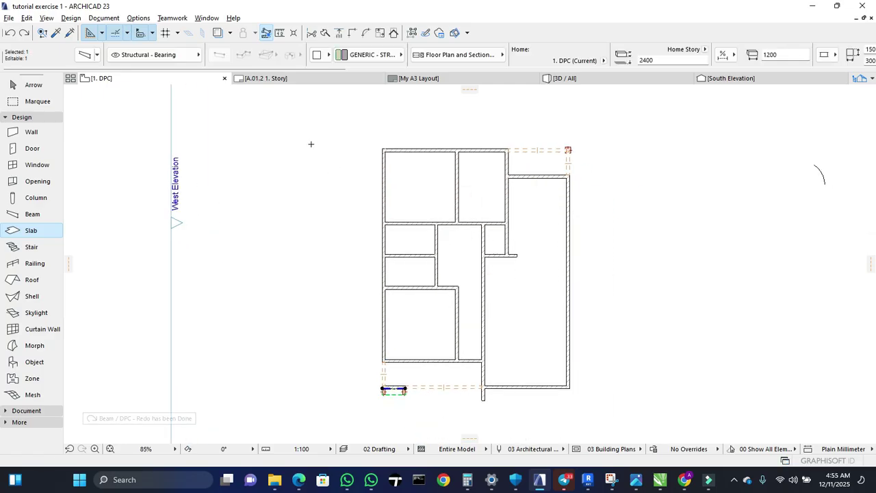
key("Escape")
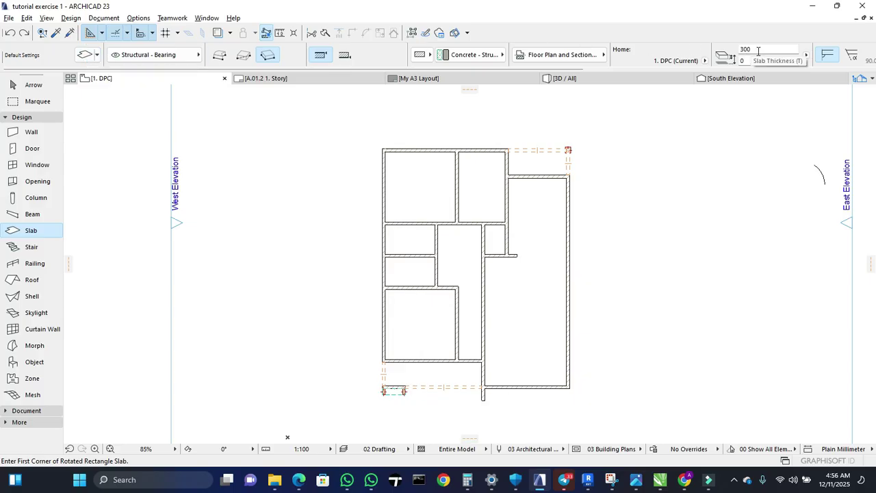
Review the elevations and heights of the NGL, DPC, Ceiling and Roof levels in the Story Settings.
middle_click_drag(448, 205, 418, 189)
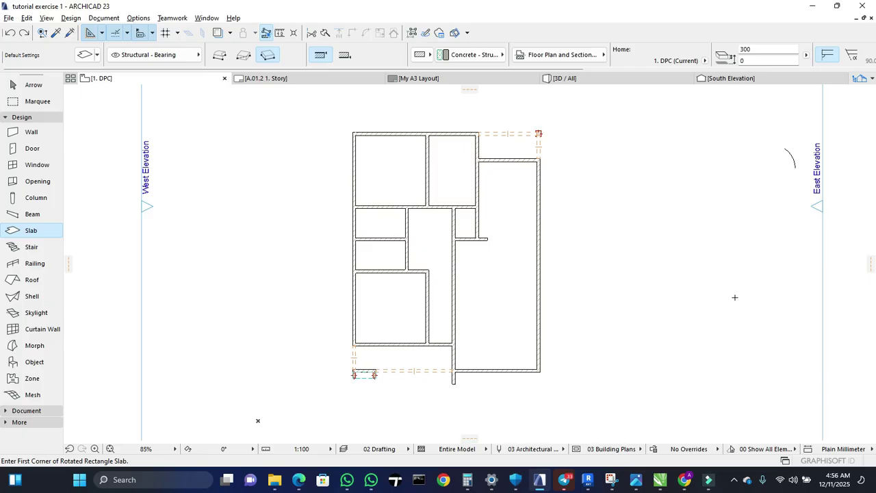
left_click(867, 80)
key("Escape")
key("Escape")
left_click(862, 78)
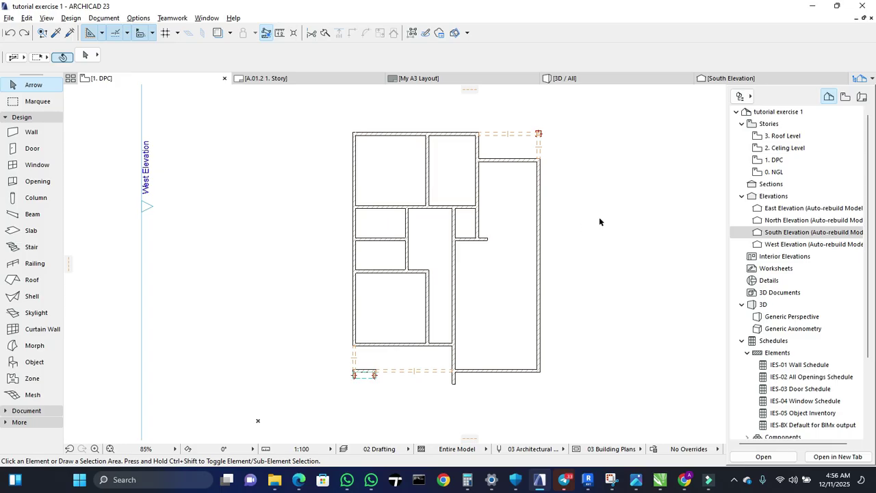
right_click(774, 173)
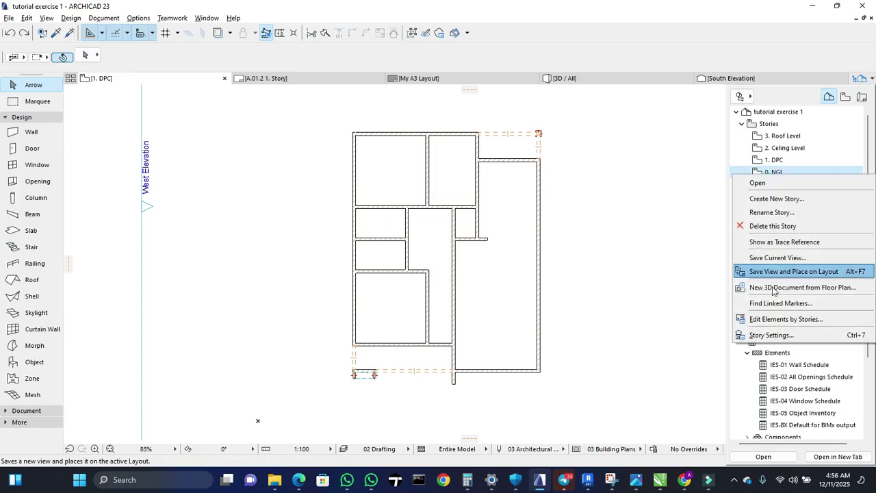
left_click(788, 336)
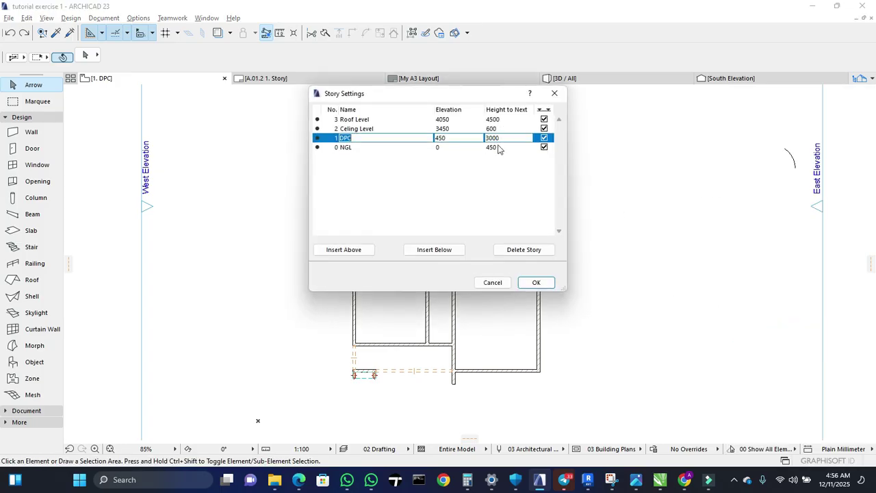
left_click(388, 149)
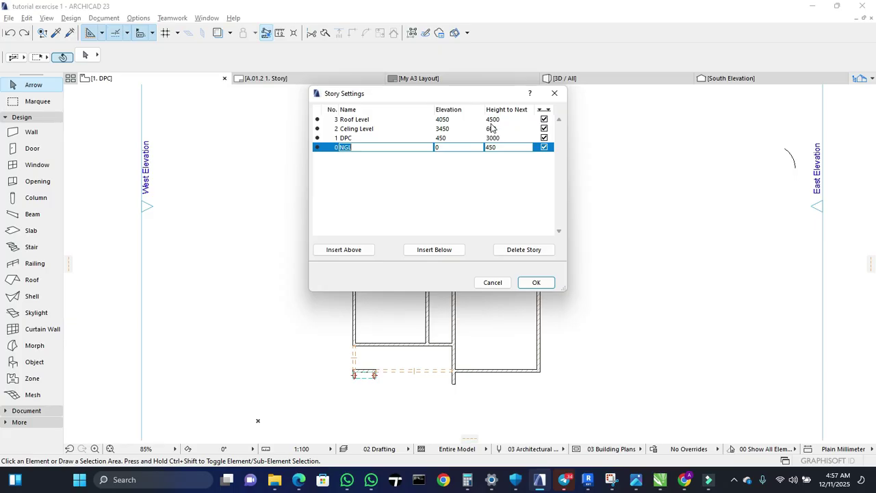
left_click(536, 283)
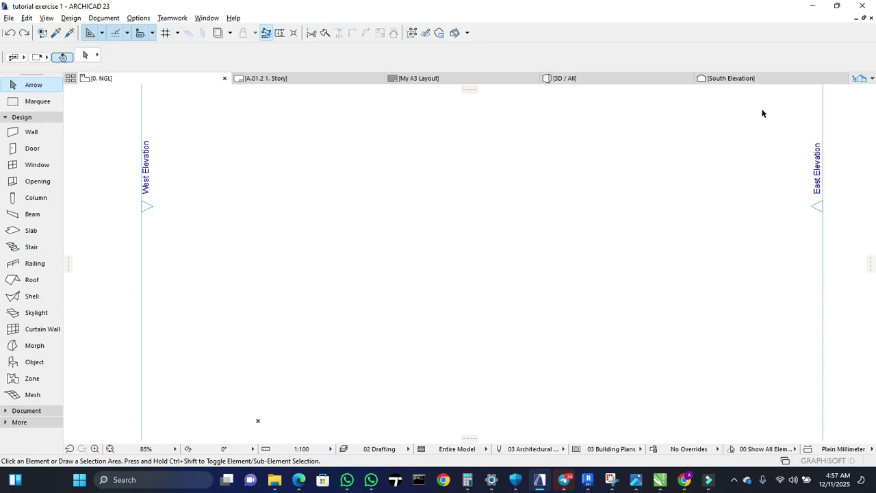
Return to the 1. DPC floor plan and set the Slab tool's default thickness to 450 mm.
left_click(872, 79)
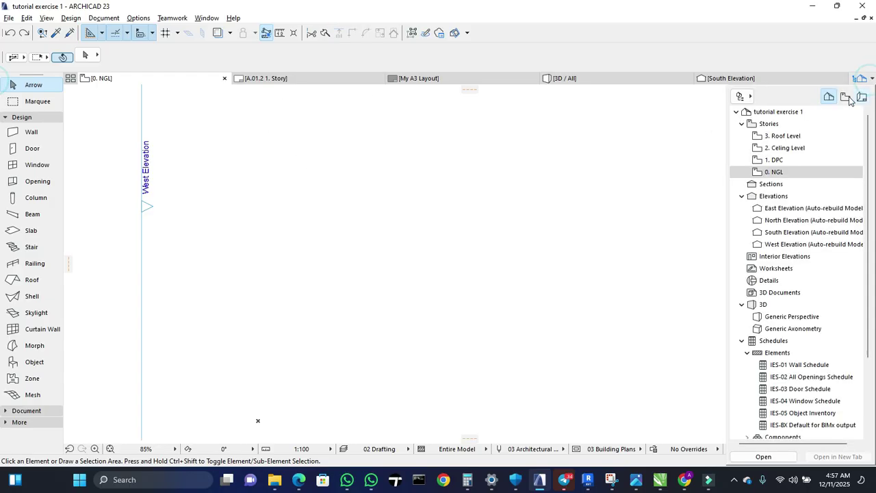
double_click(796, 165)
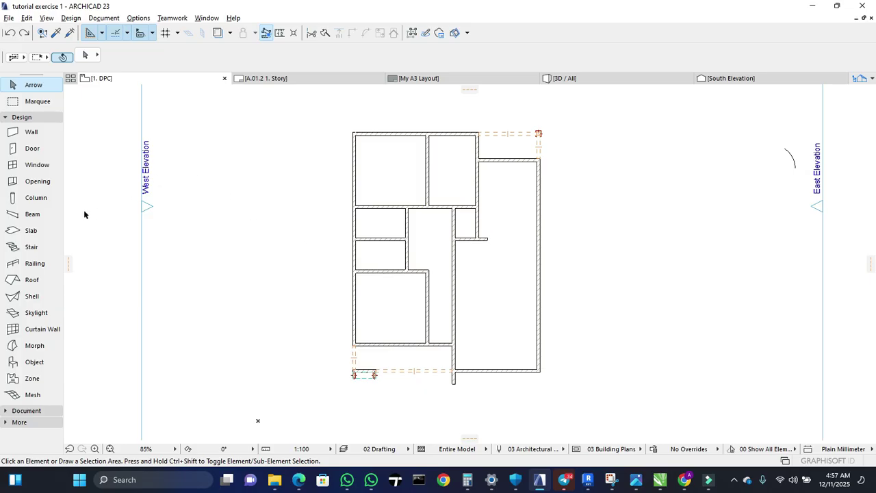
left_click(28, 230)
left_click(85, 55)
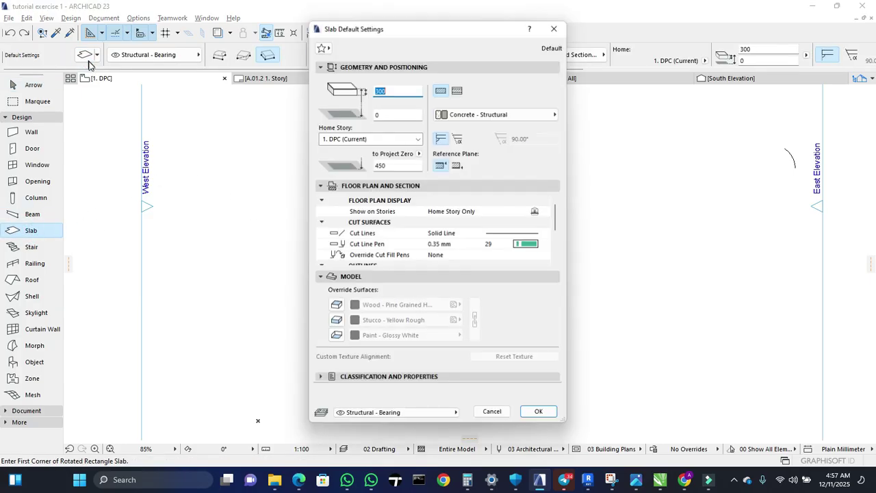
type("450")
Enable the top, edge and bottom surface overrides for the default slab and set its top surface to Stone - Marble Black.
left_click(335, 305)
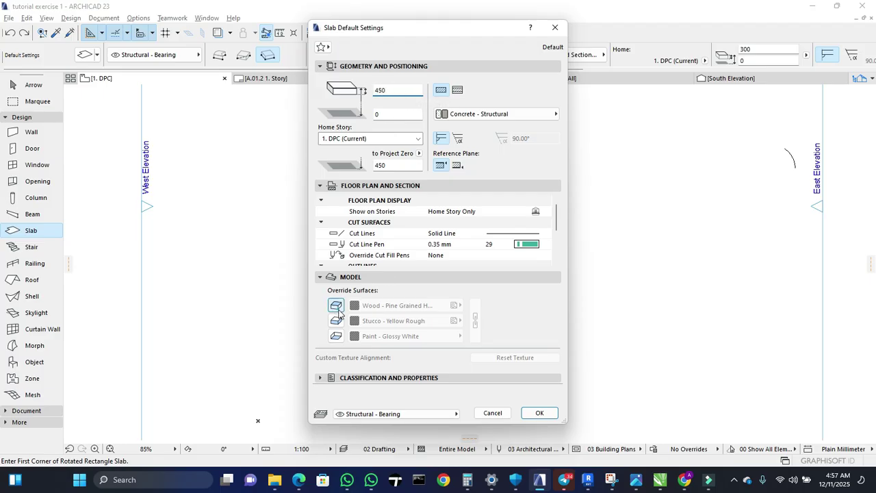
left_click(335, 320)
left_click(336, 335)
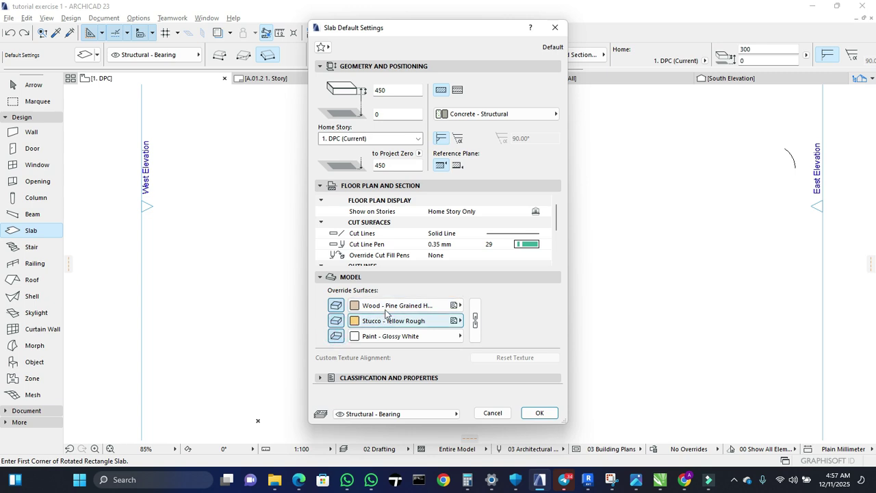
left_click(384, 306)
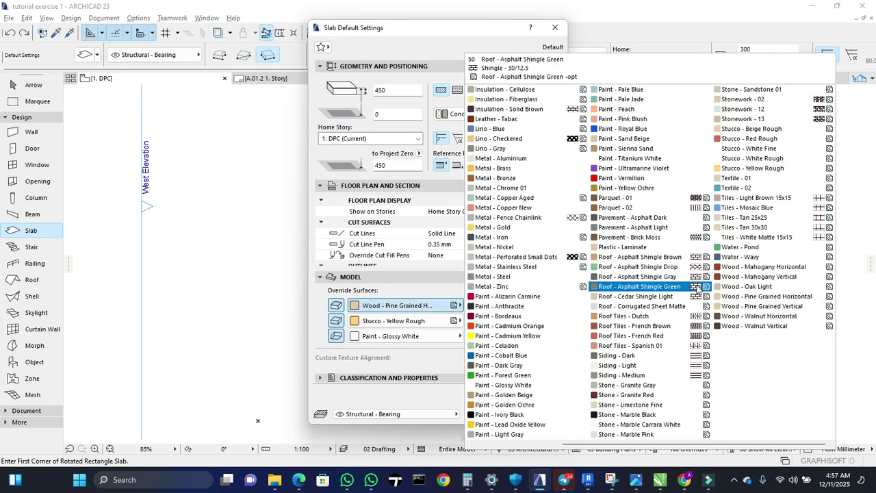
scroll(699, 213, "left", 1)
scroll(700, 214, "right", 2)
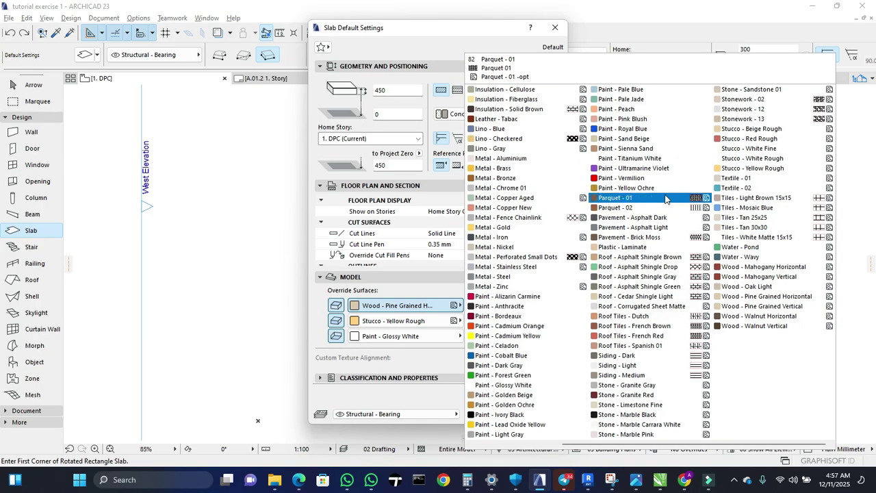
scroll(661, 196, "left", 2)
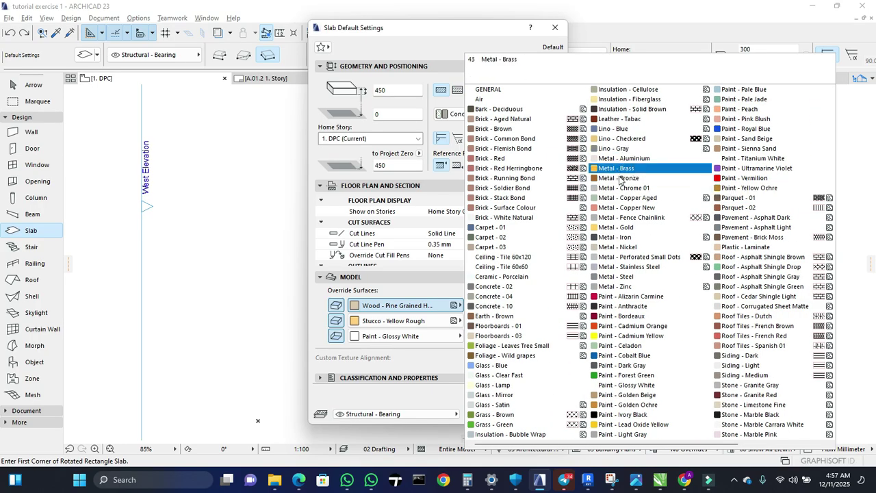
left_click(751, 415)
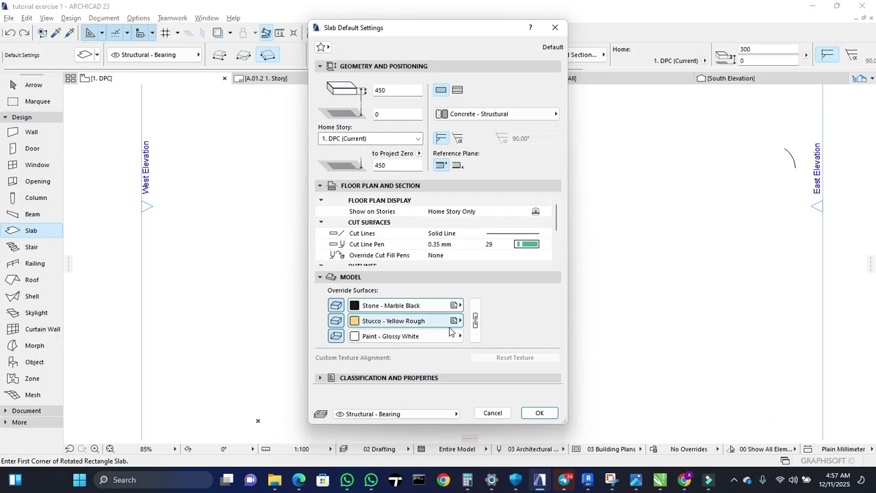
Set the default slab's edge surface to Brick - Flemish Bond and its bottom surface to Earth - Brown, and accept the settings.
left_click(455, 321)
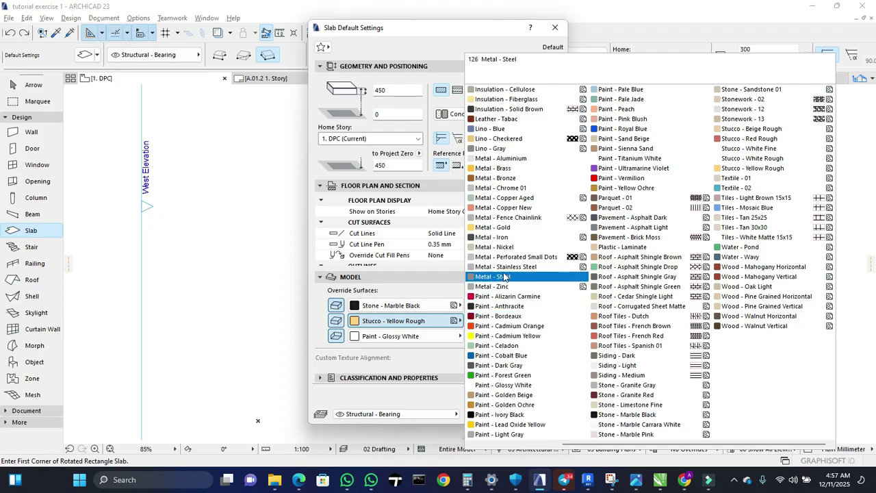
scroll(504, 276, "up", 2)
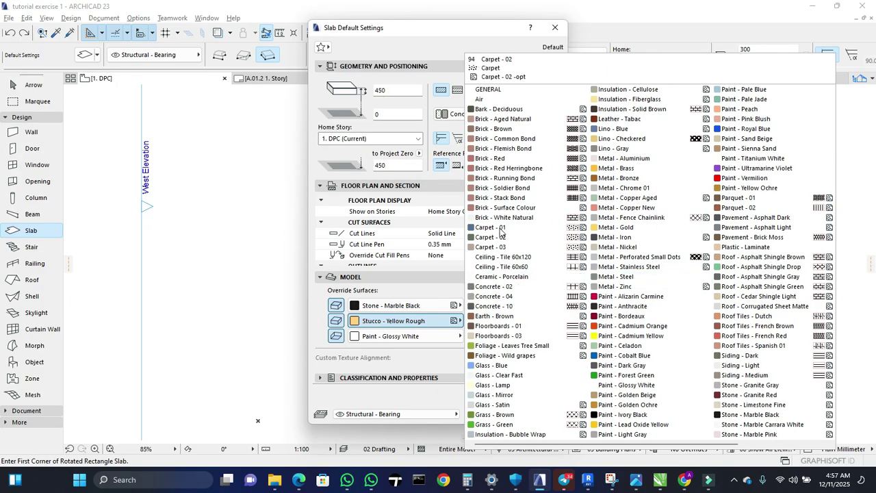
scroll(657, 260, "down", 1)
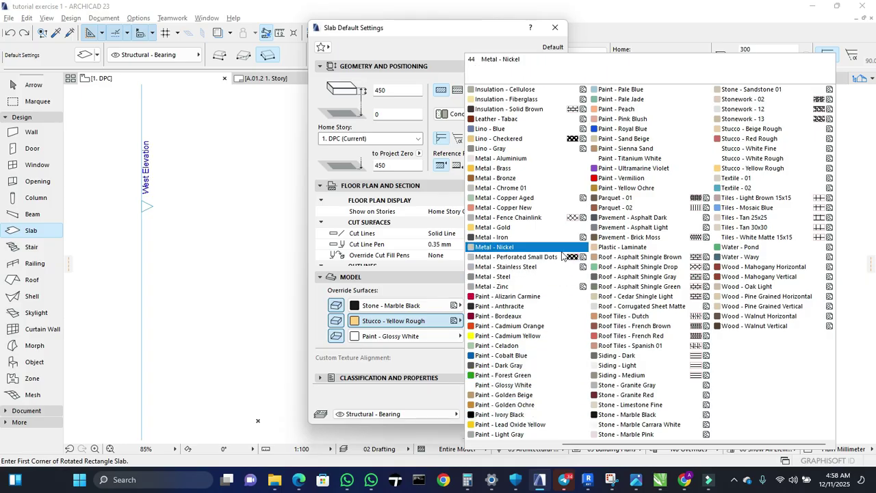
scroll(563, 255, "up", 1)
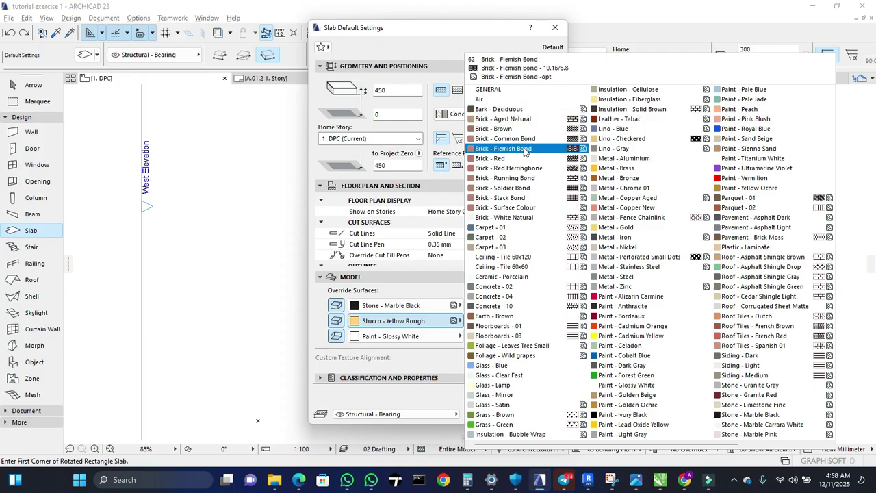
left_click(525, 149)
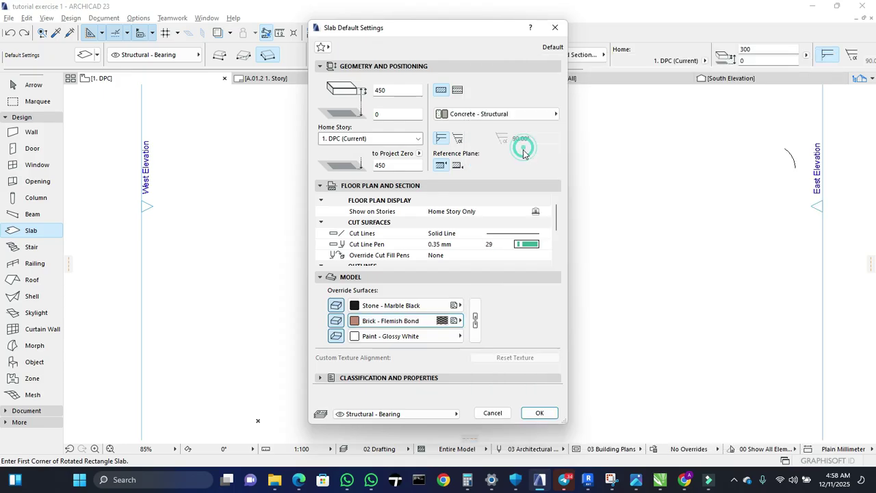
left_click(396, 338)
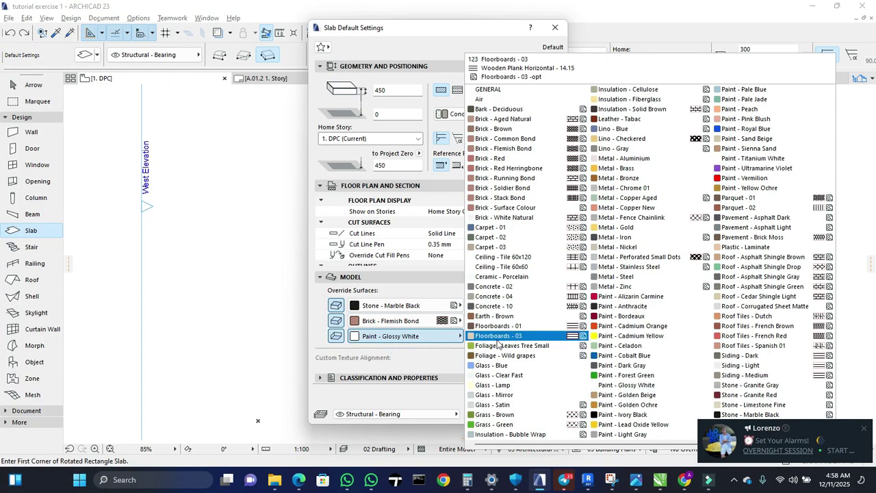
left_click(493, 316)
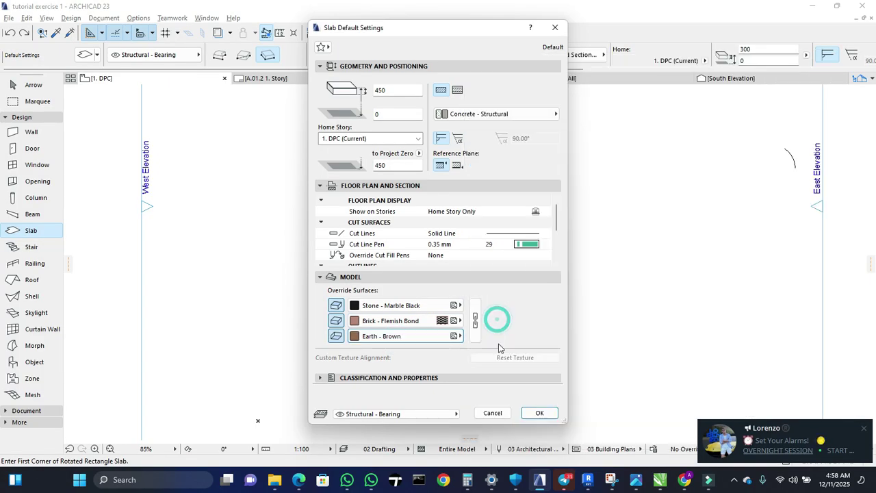
left_click(534, 414)
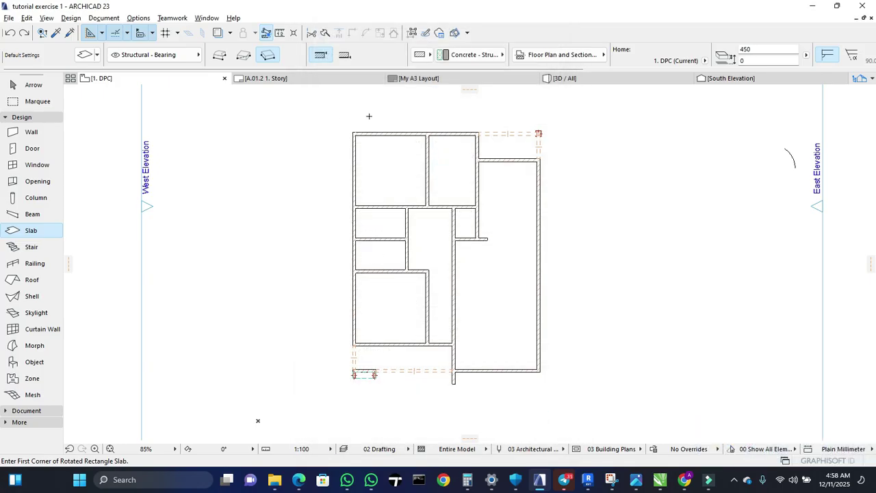
Draw a polygonal floor slab along the outer wall corners of the house, leaving out both porch recesses.
left_click(219, 59)
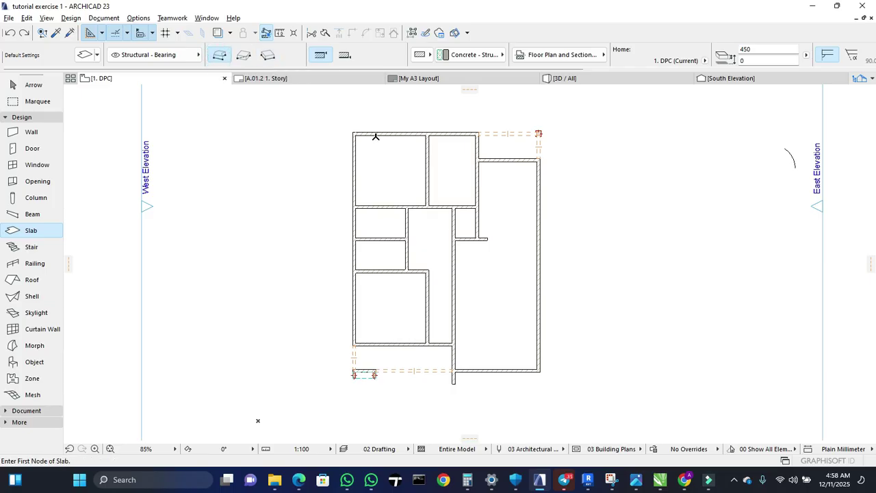
left_click(353, 132)
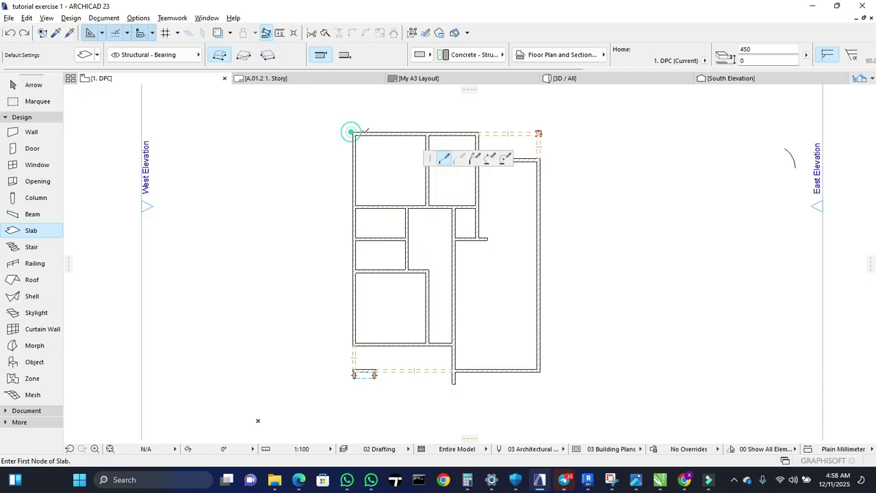
scroll(482, 128, "up", 2)
left_click(477, 134)
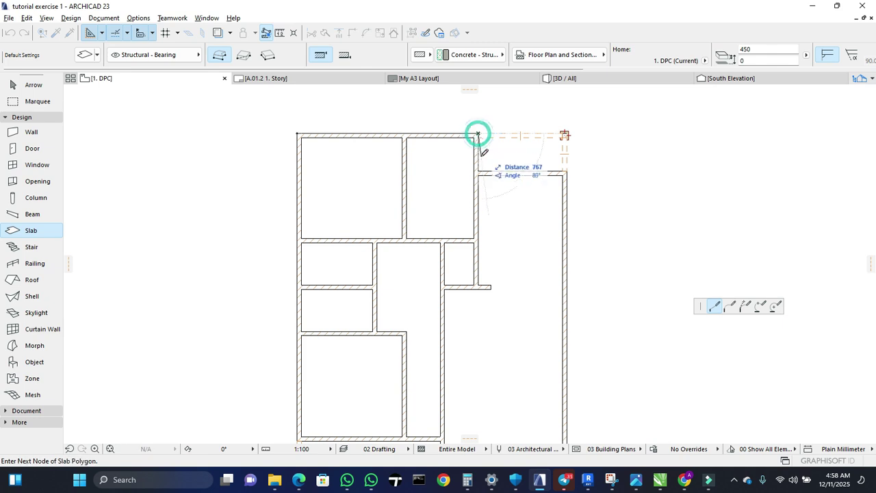
left_click(480, 171)
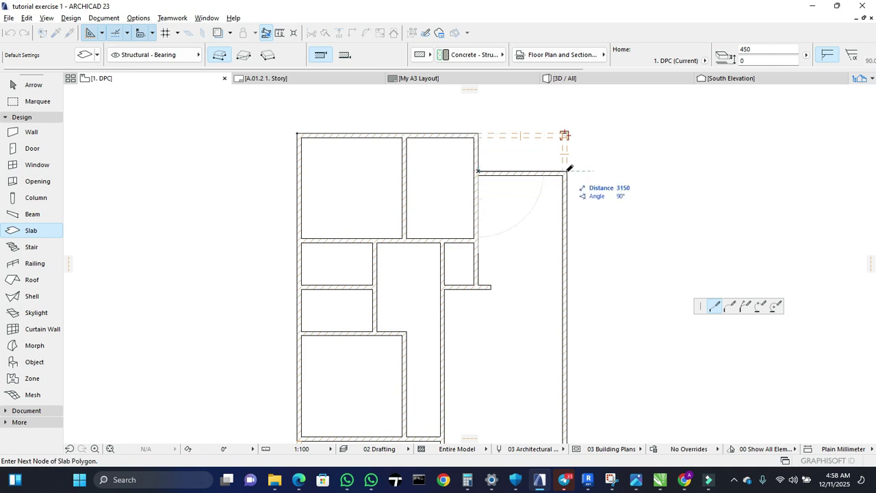
left_click(566, 171)
scroll(565, 238, "down", 3)
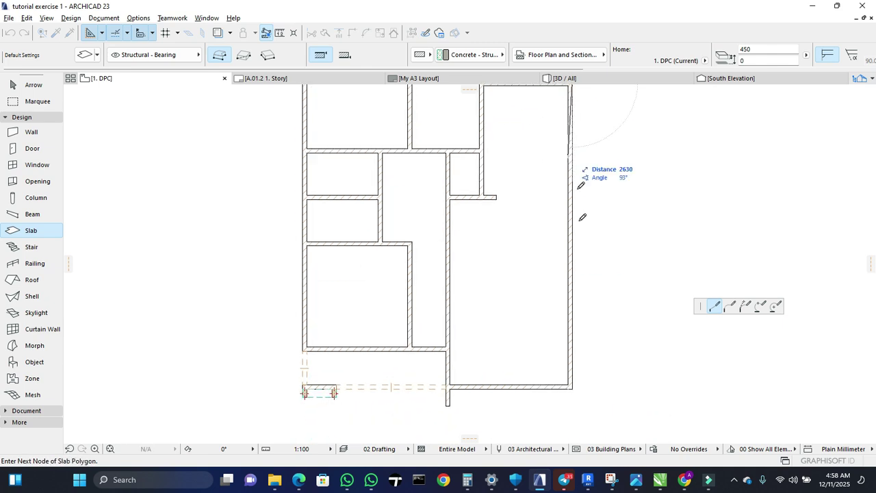
left_click(572, 387)
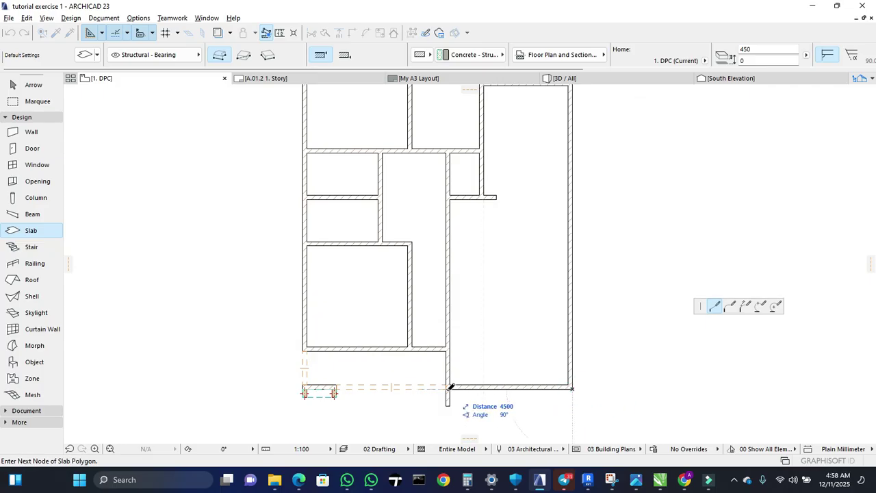
left_click(449, 387)
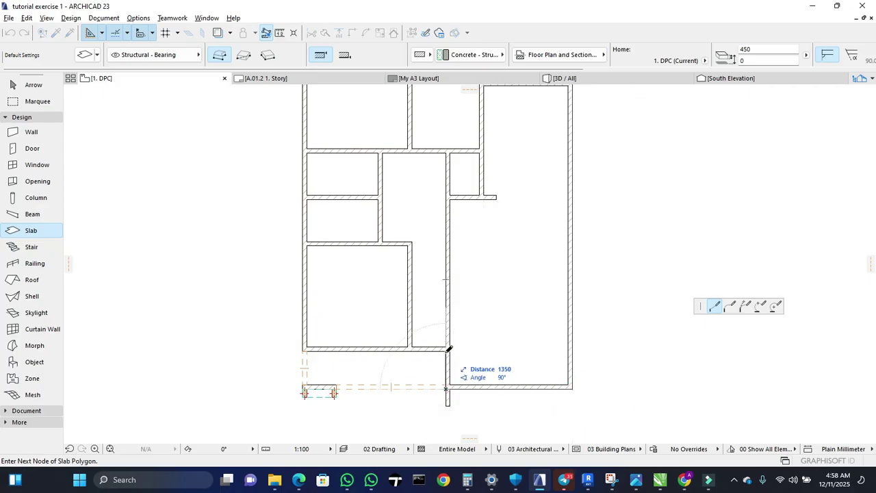
left_click(446, 352)
left_click(303, 352)
scroll(298, 301, "down", 2)
scroll(312, 260, "up", 1)
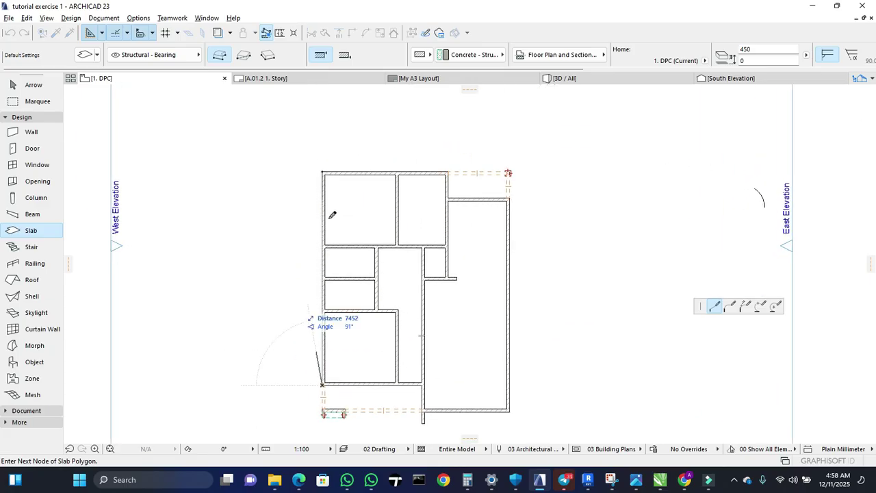
left_click(323, 171)
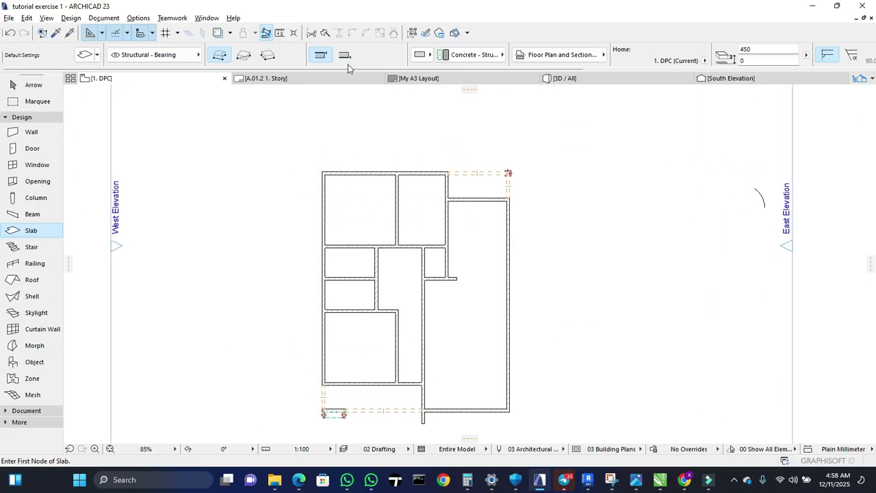
Check the slab in the 3D view and return to the DPC floor plan.
left_click(594, 79)
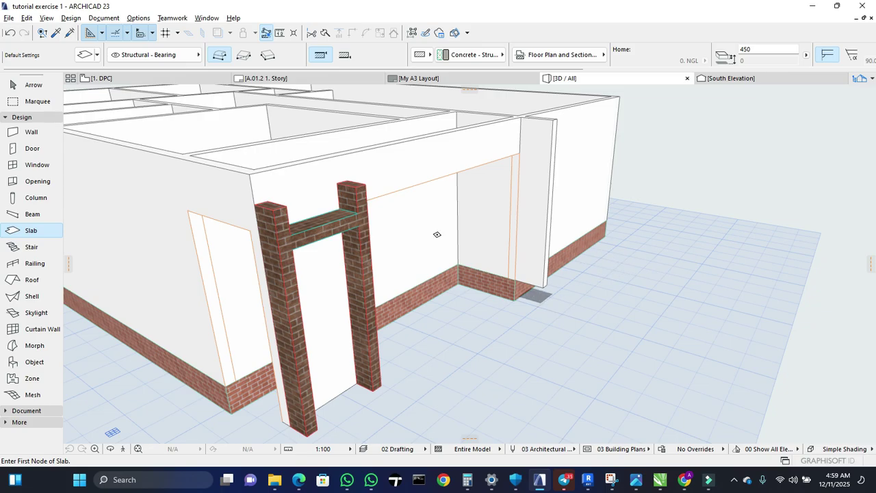
left_click(158, 80)
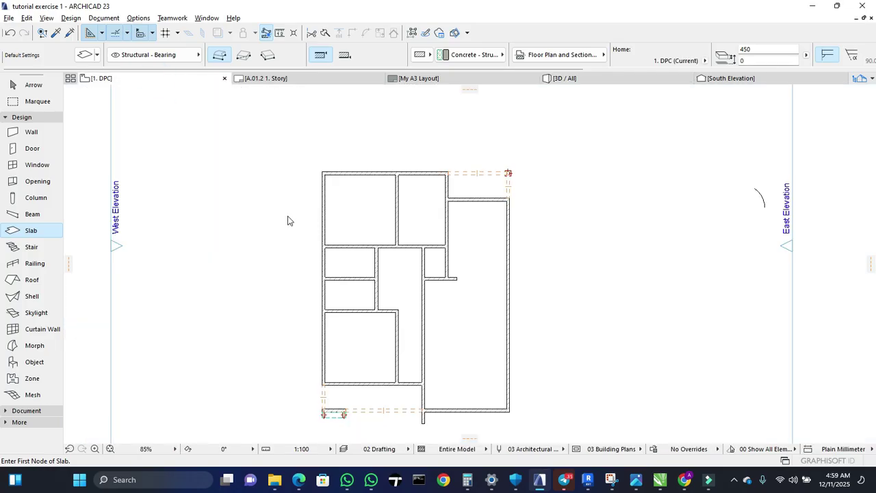
middle_click_drag(359, 300, 347, 261)
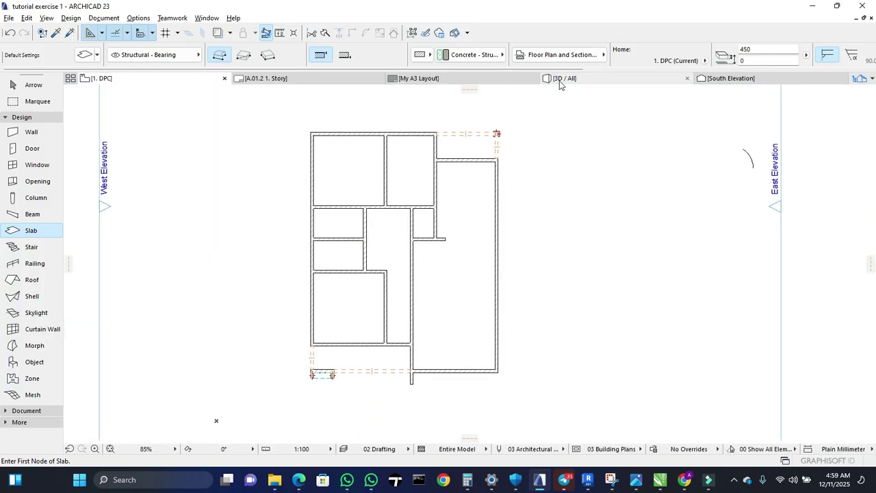
Set the default slab thickness to 300 mm and its offset to the DPC home story to -150 mm.
mouse_move(560, 83)
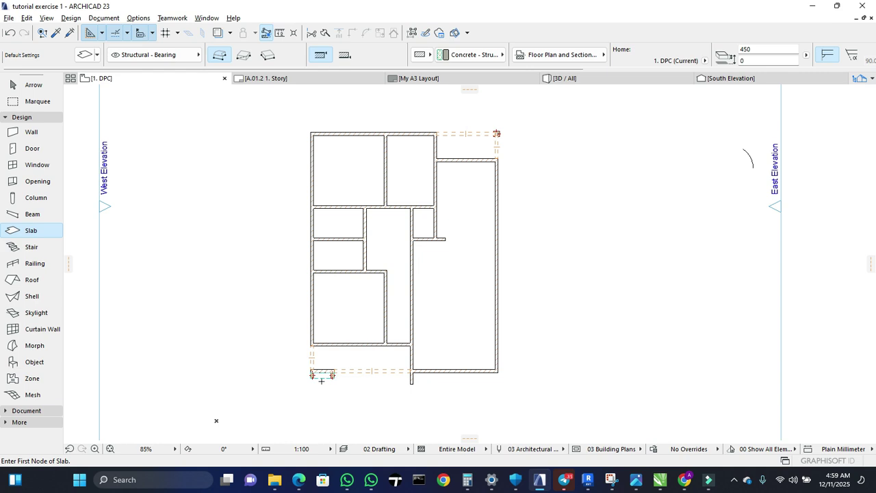
scroll(321, 380, "up", 3)
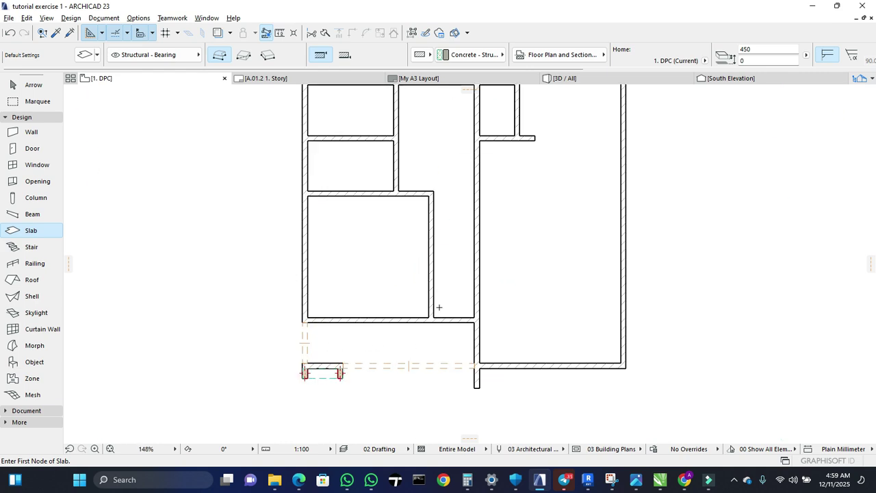
middle_click_drag(440, 364, 425, 384)
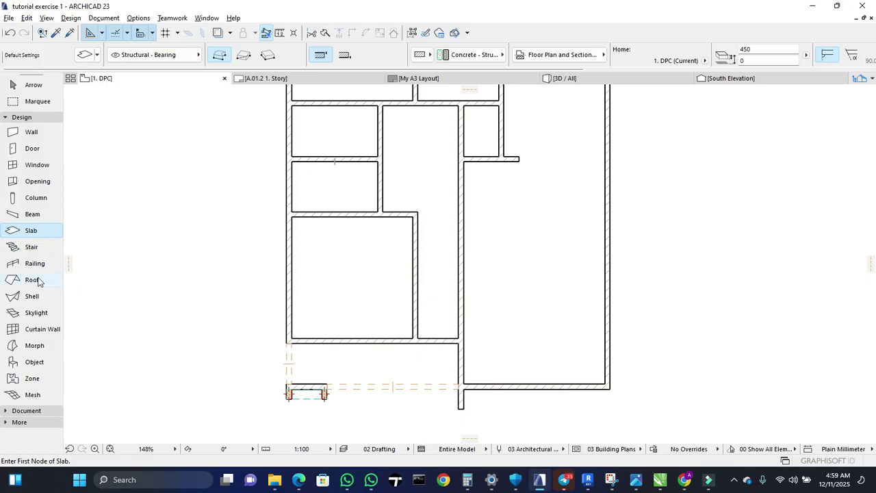
scroll(329, 334, "down", 1)
middle_click_drag(458, 268, 453, 319)
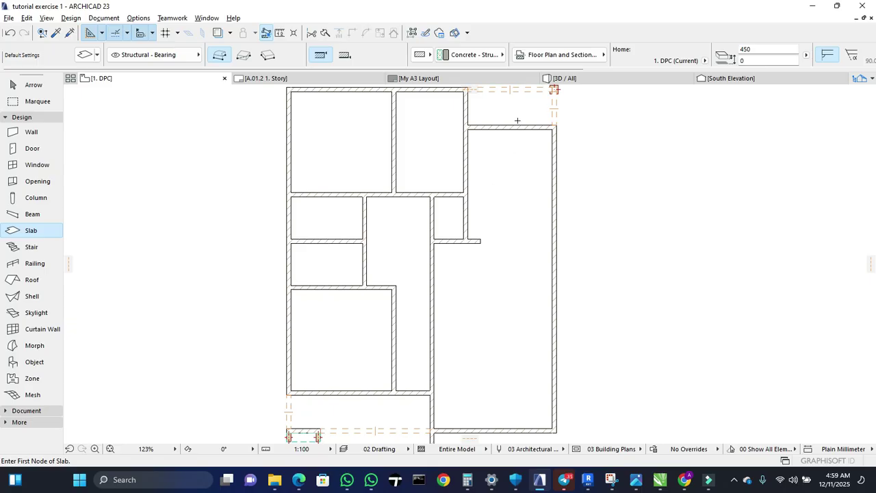
left_click(86, 55)
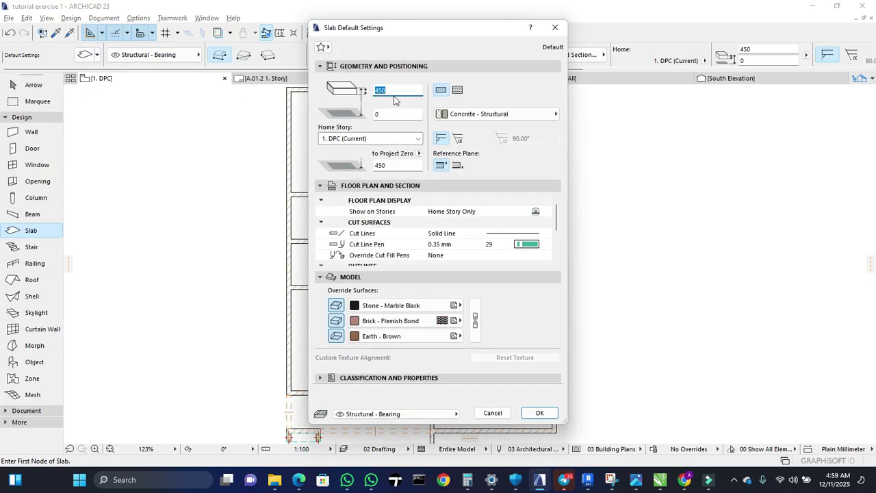
type("300")
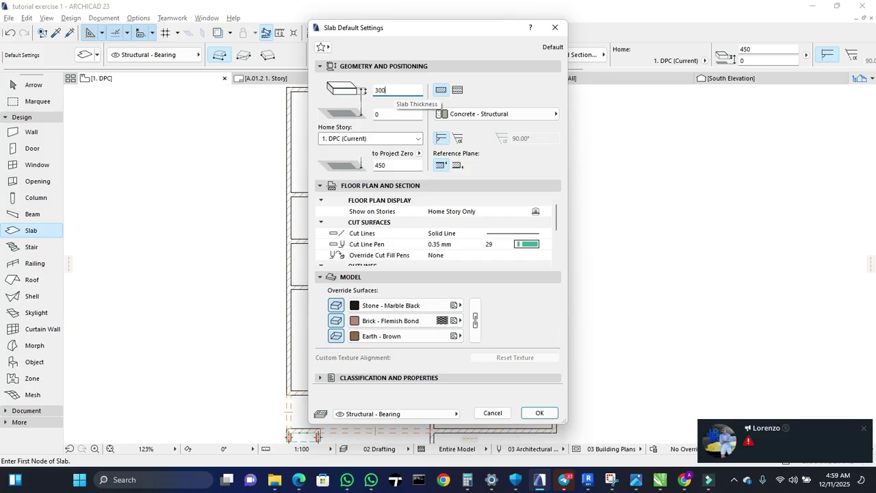
left_click(381, 115)
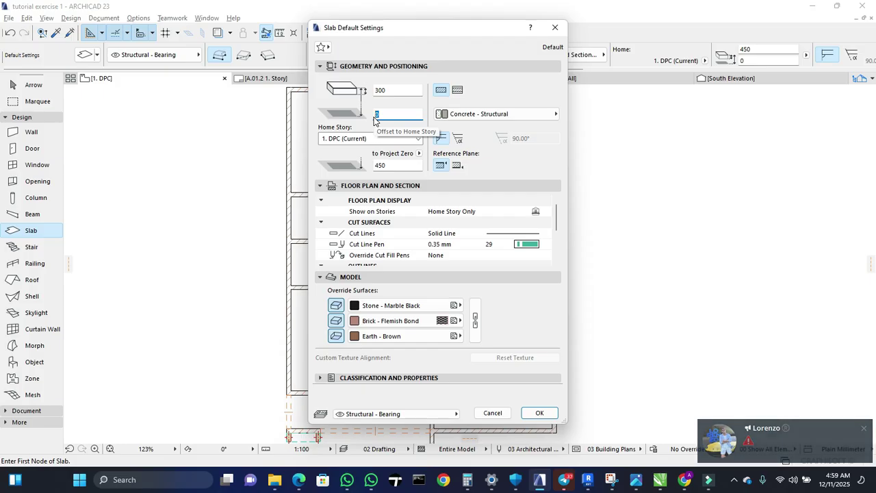
type("-15")
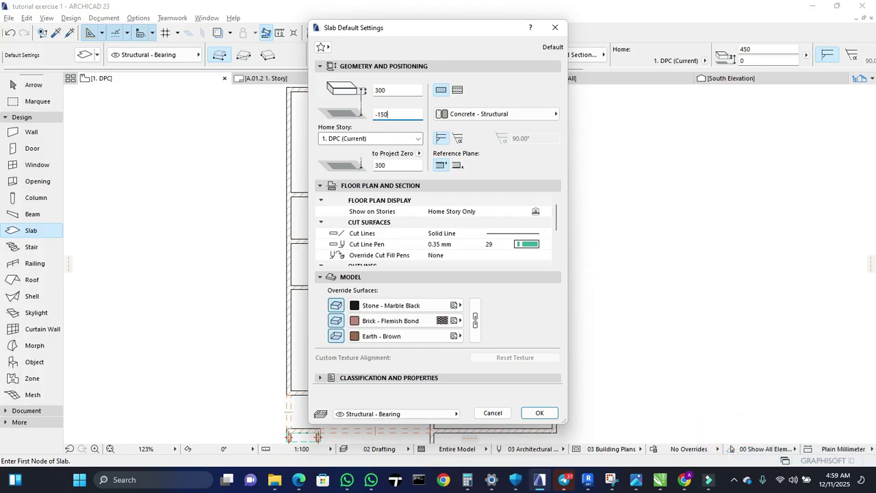
key("Return")
Draw a polygonal slab filling the porch recess with the twin brick columns, following the house walls and the short porch wall.
scroll(356, 178, "down", 1)
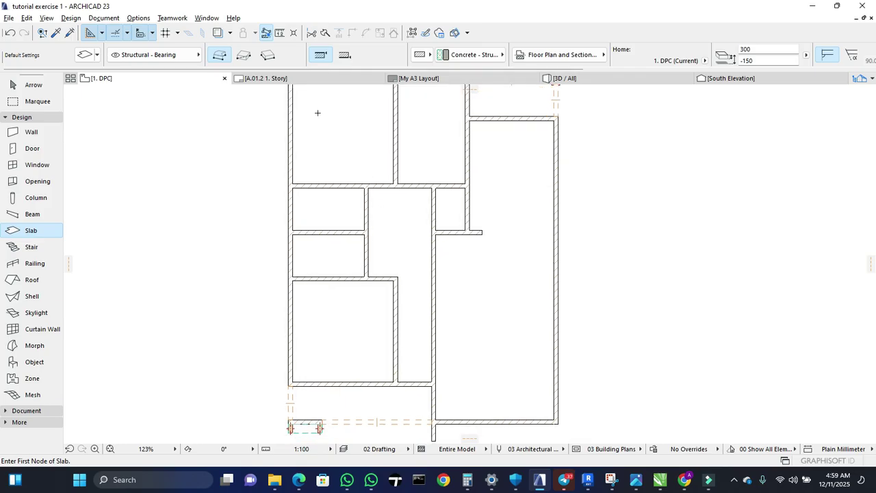
middle_click_drag(399, 306, 394, 267)
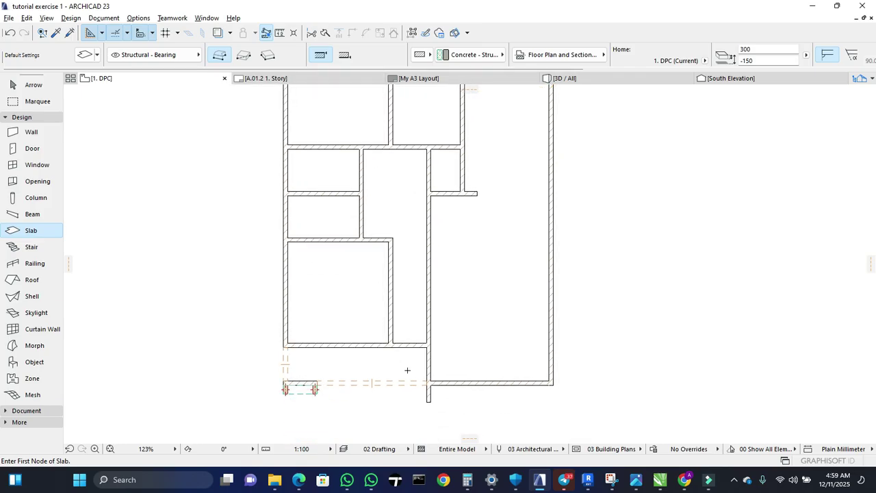
scroll(426, 357, "up", 3)
left_click(429, 396)
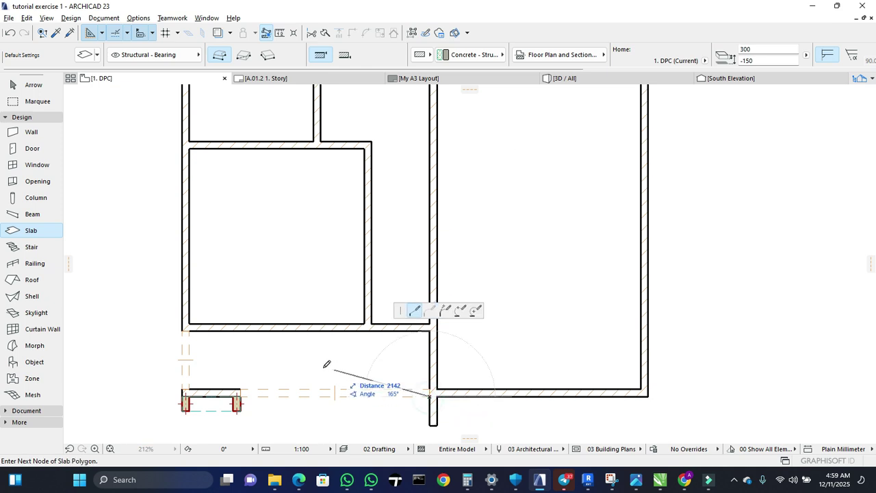
left_click(430, 330)
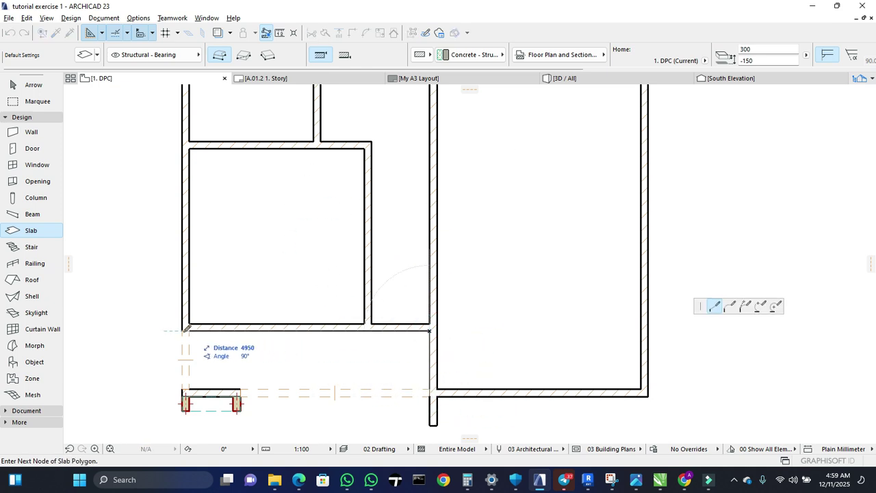
left_click(183, 330)
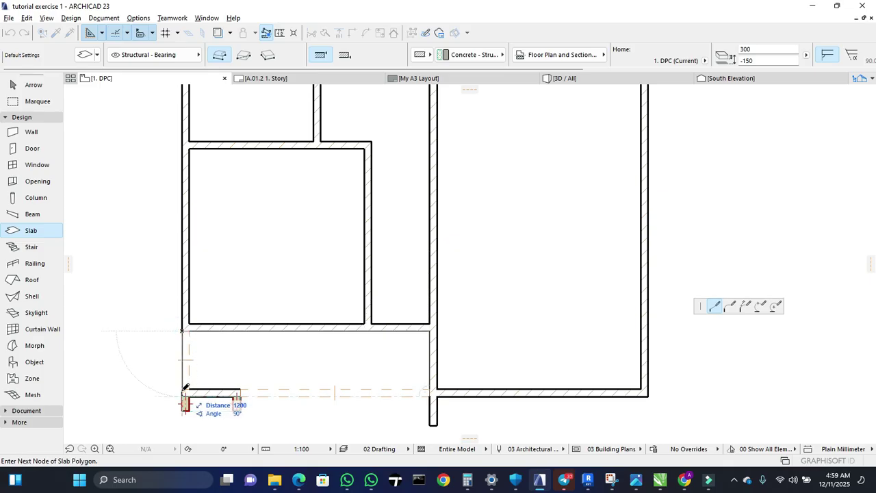
left_click(183, 389)
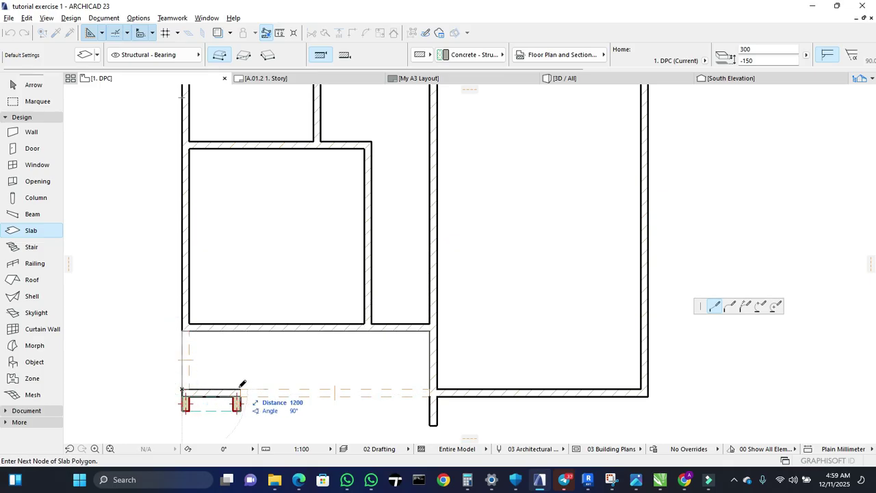
left_click(240, 390)
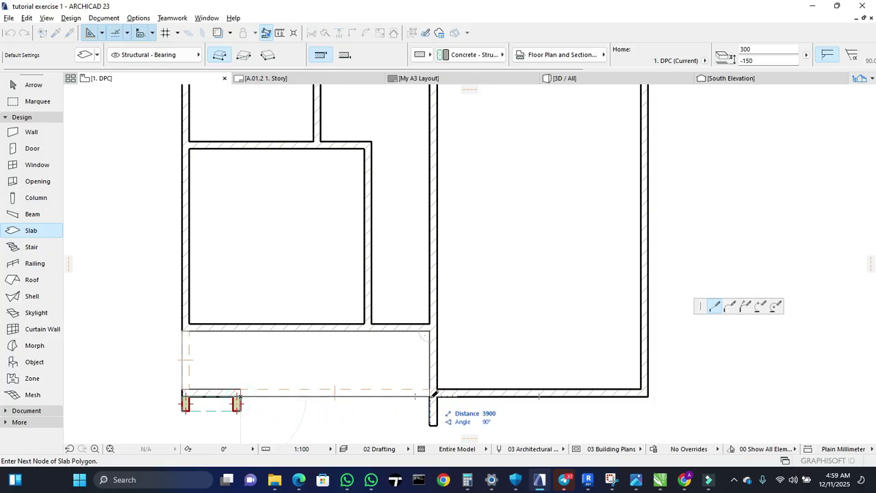
left_click(434, 394)
Check the twin-column porch slab in the 3D view and return to the DPC floor plan.
left_click(565, 78)
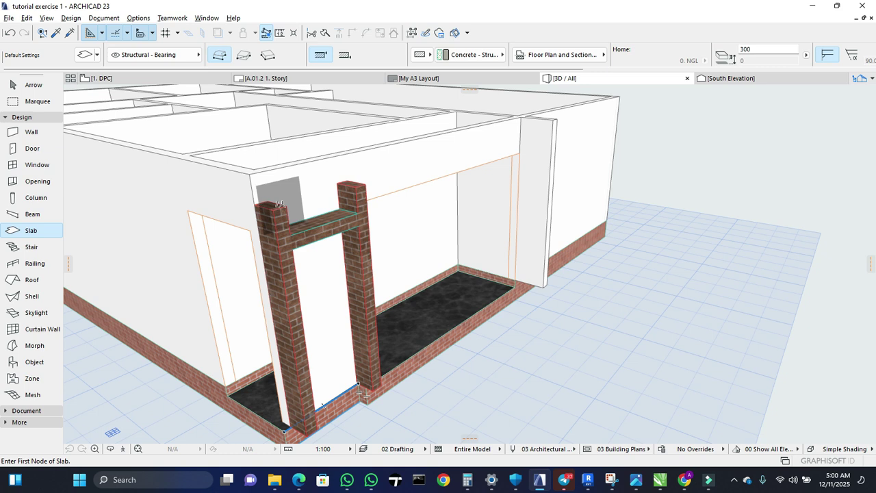
mouse_move(183, 76)
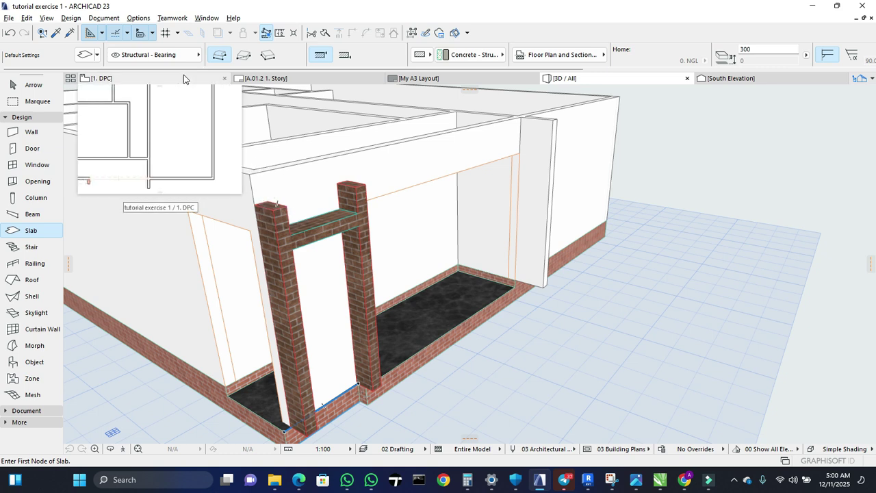
left_click(183, 74)
Draw a polygonal slab over the other porch recess, notched around the single corner column and closed along the house walls.
scroll(285, 290, "down", 3)
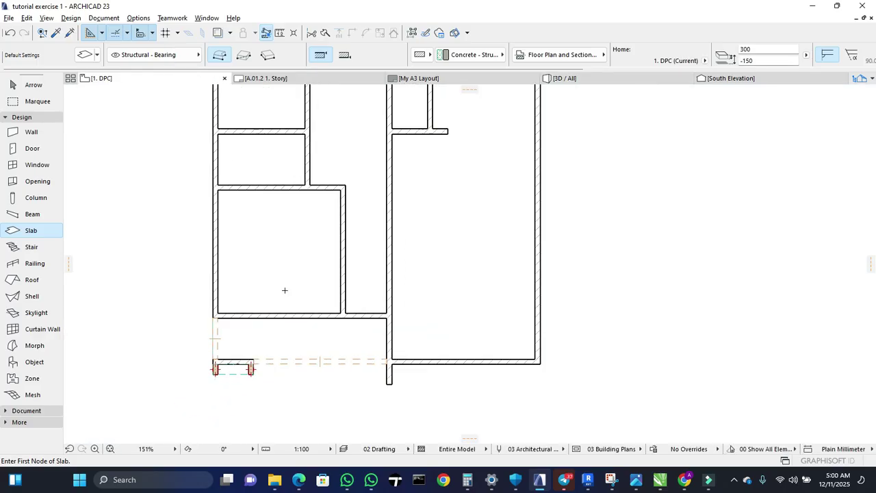
scroll(323, 327, "down", 2)
scroll(404, 121, "up", 4)
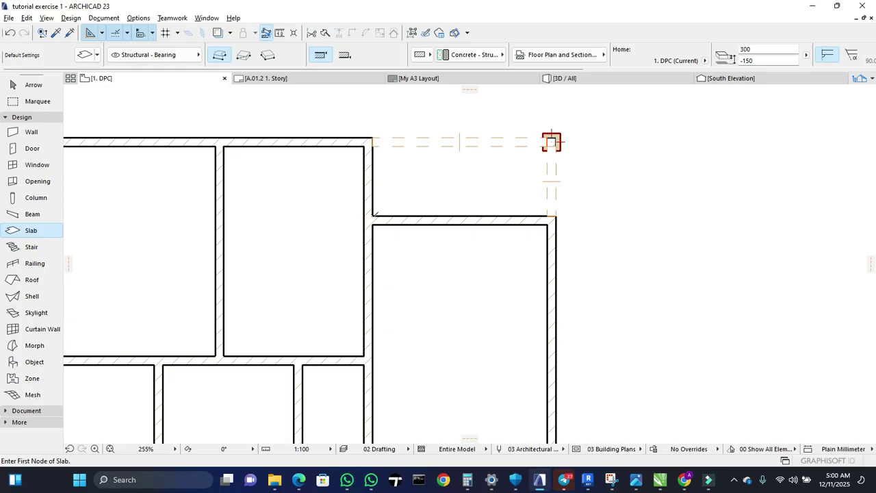
left_click(372, 137)
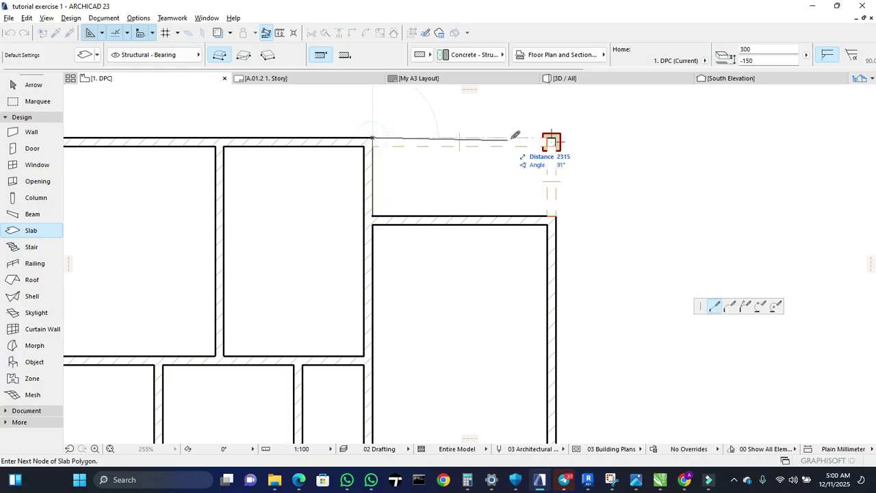
left_click(545, 139)
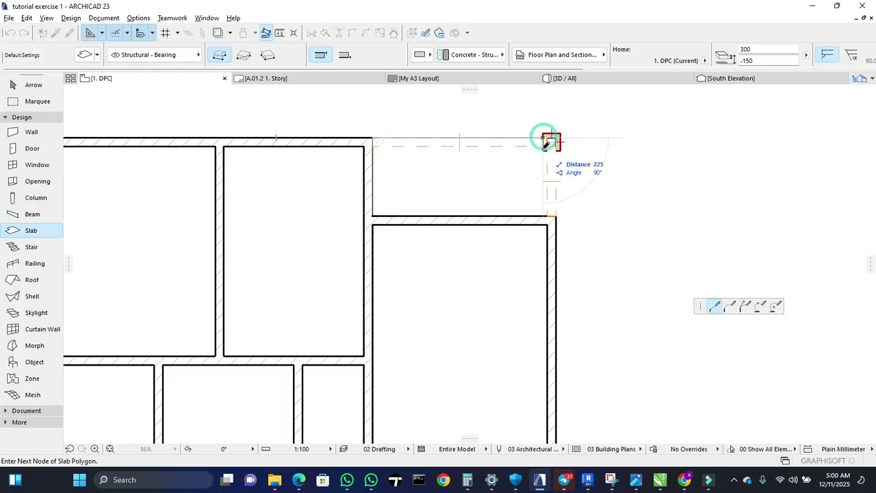
left_click(556, 150)
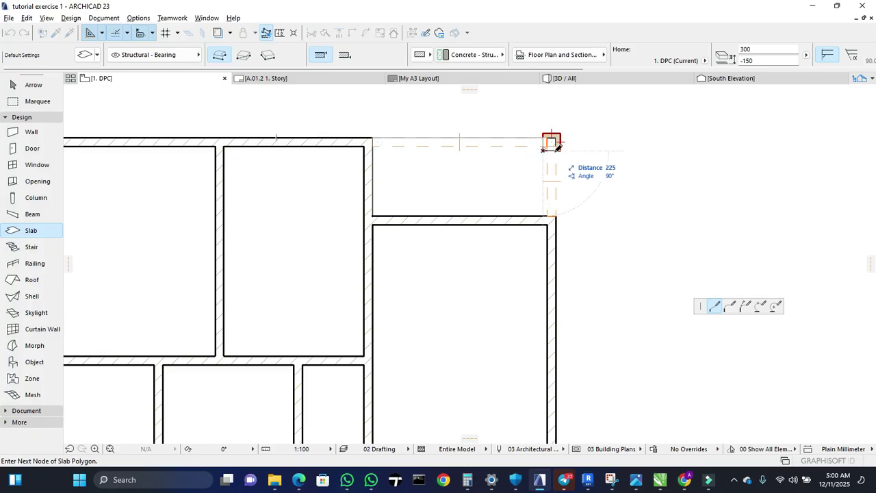
left_click(556, 217)
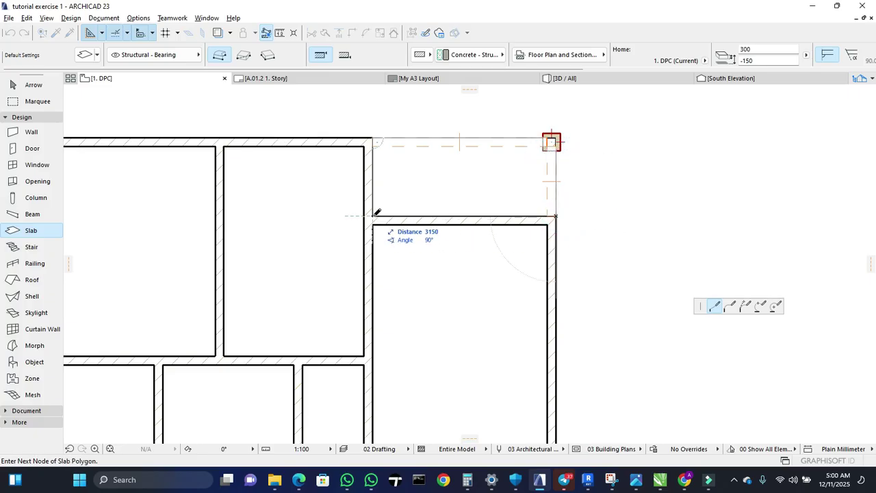
double_click(372, 214)
Orbit the 3D model to examine the porch slab and the base of its single corner column.
left_click(564, 78)
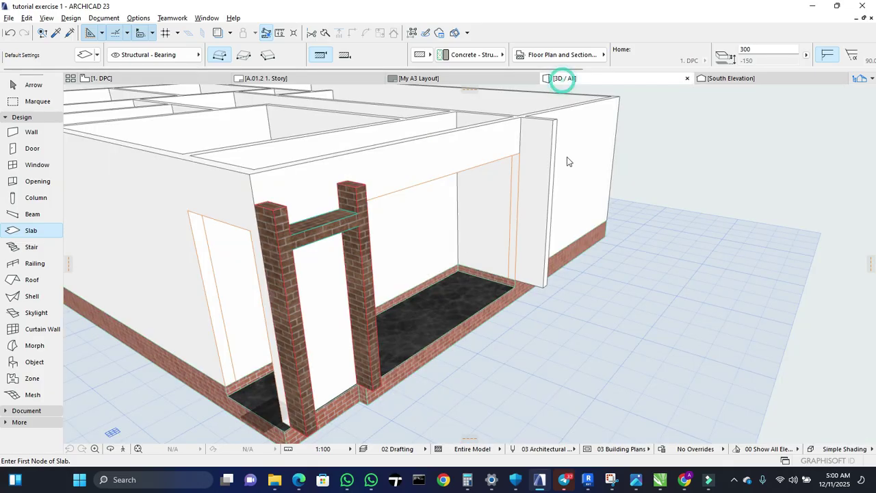
right_click(626, 252)
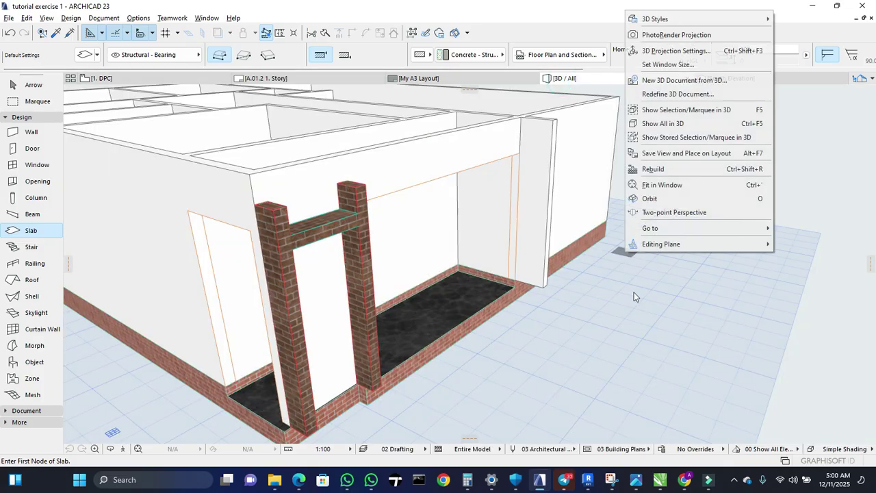
left_click(664, 199)
left_click_drag(646, 203, 368, 233)
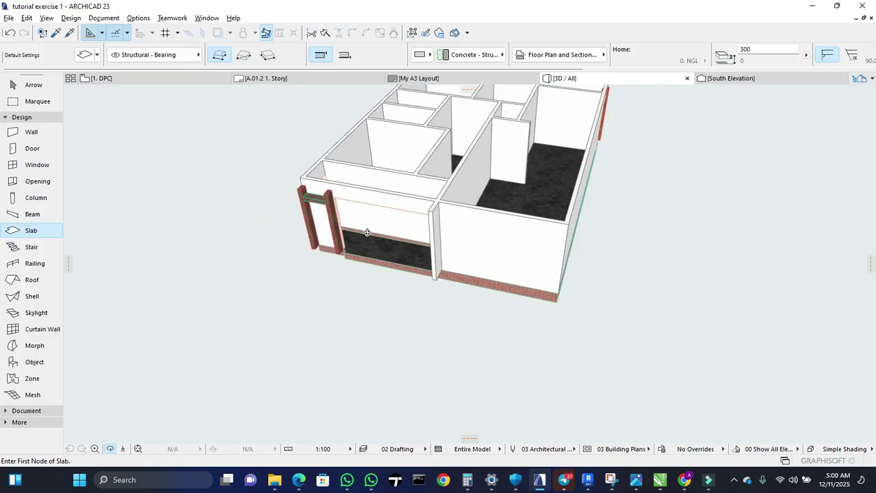
scroll(593, 139, "up", 10)
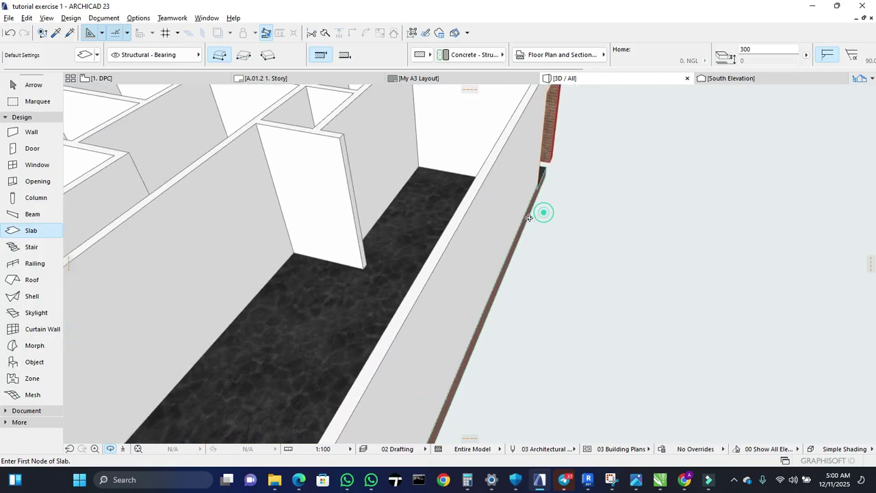
scroll(529, 217, "down", 10)
left_click_drag(588, 233, 578, 320)
key("Escape")
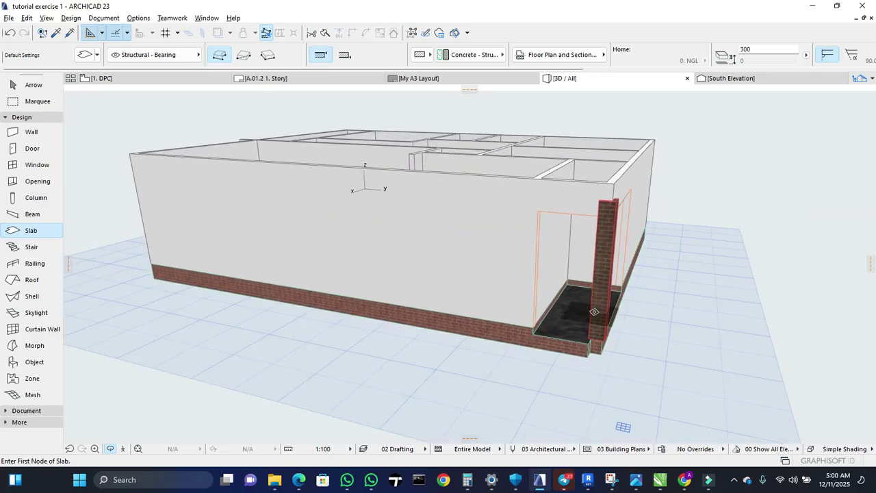
key("Escape")
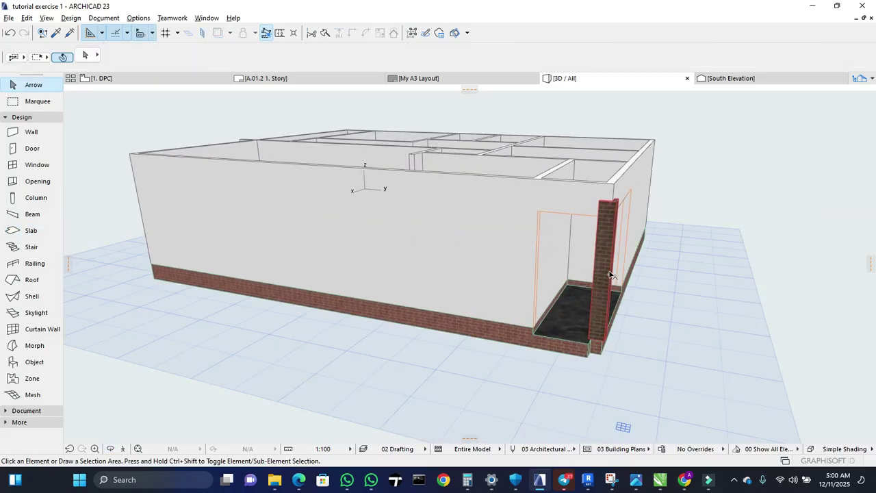
Set the base offset of the single brick corner column to -450 mm from the DPC story.
left_click(610, 275)
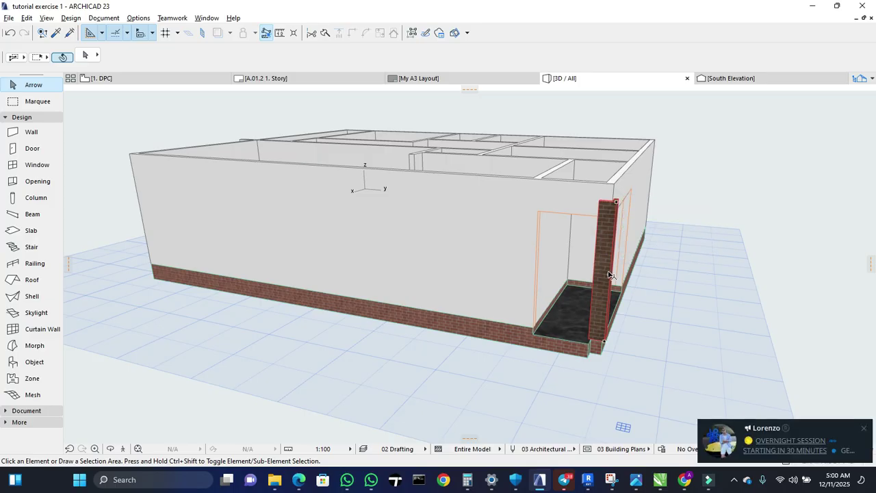
left_click(611, 273)
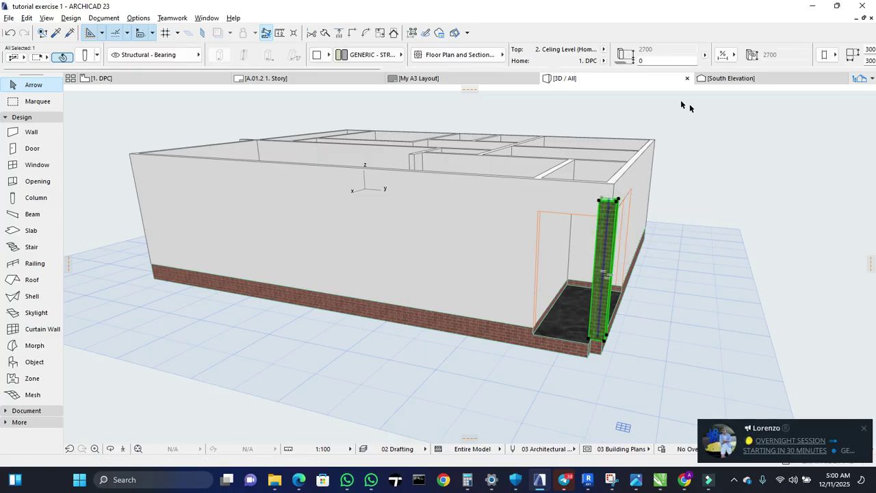
left_click(651, 60)
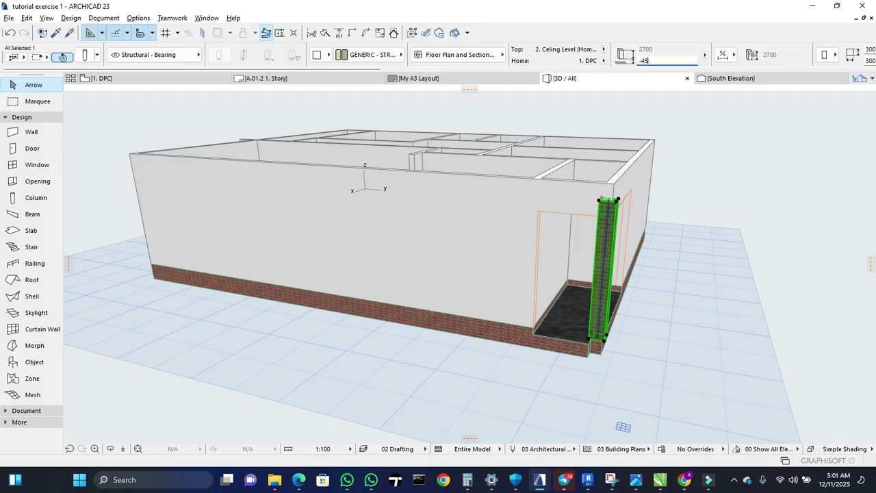
key("Return")
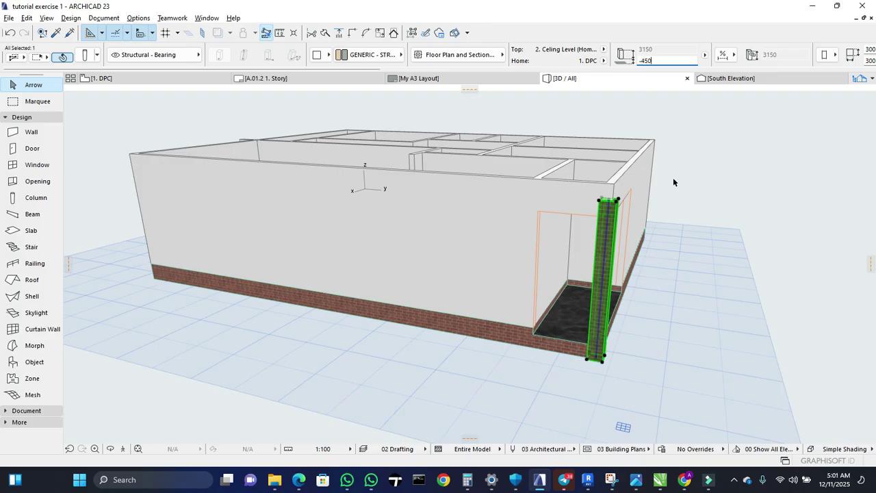
left_click(705, 185)
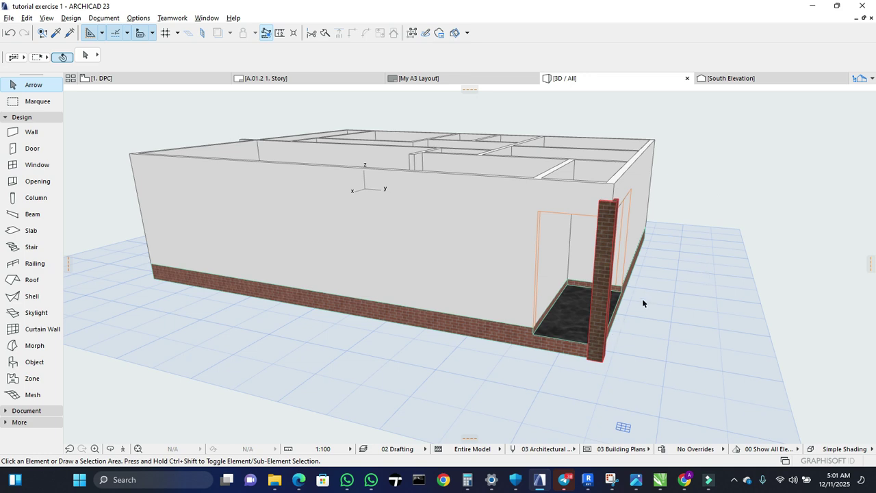
left_click(546, 339)
right_click(561, 365)
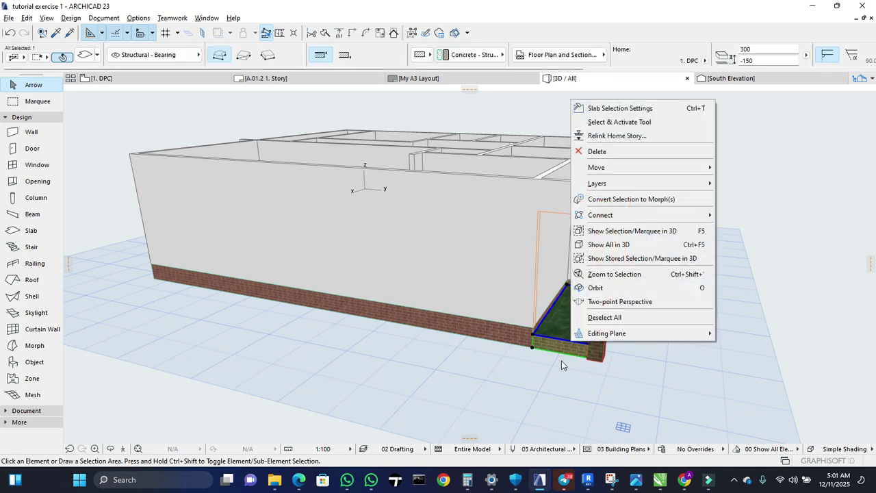
key("Escape")
key("Escape")
Set the base offset of both brick columns at the twin-column porch to -450 mm from the DPC story.
key("o")
left_click_drag(525, 354, 802, 319)
scroll(371, 353, "up", 3)
left_click_drag(464, 336, 312, 346)
left_click_drag(218, 311, 482, 398)
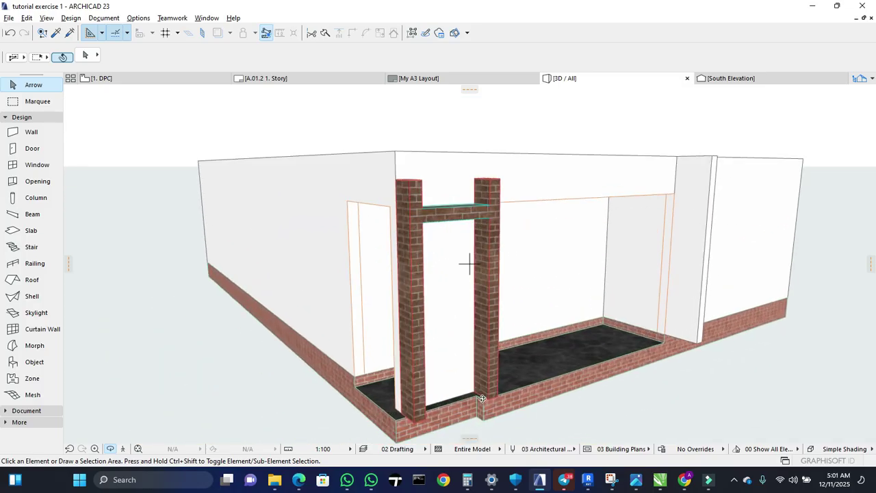
left_click(493, 392)
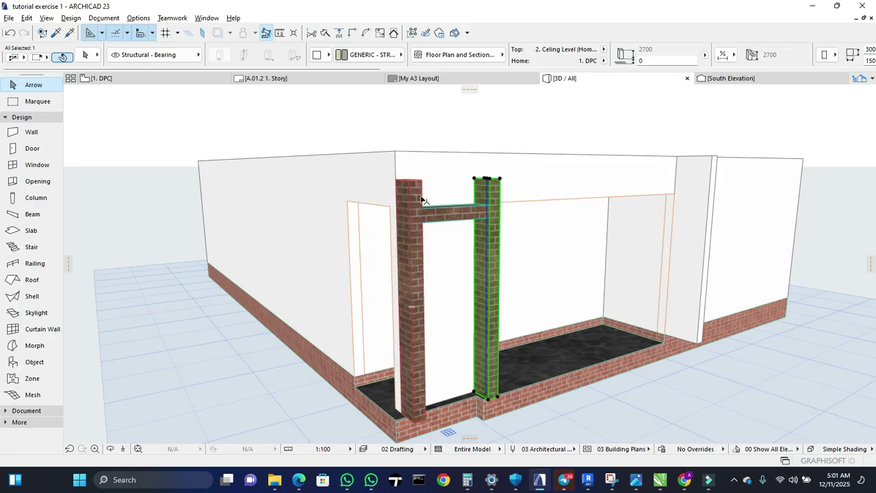
left_click(419, 200, "shift")
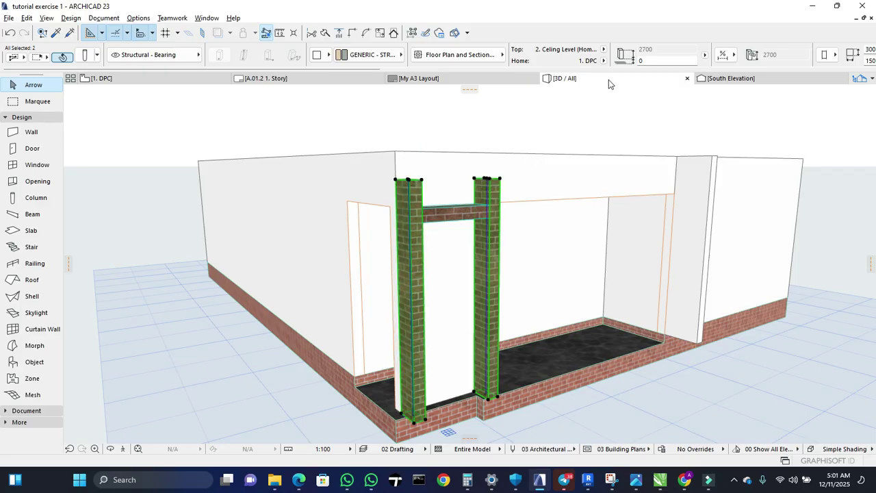
left_click(643, 61)
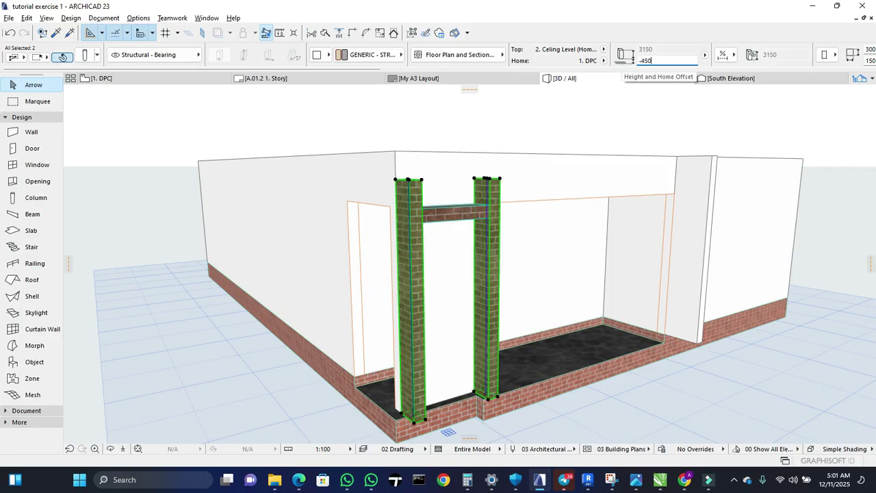
type("-450")
key("Return")
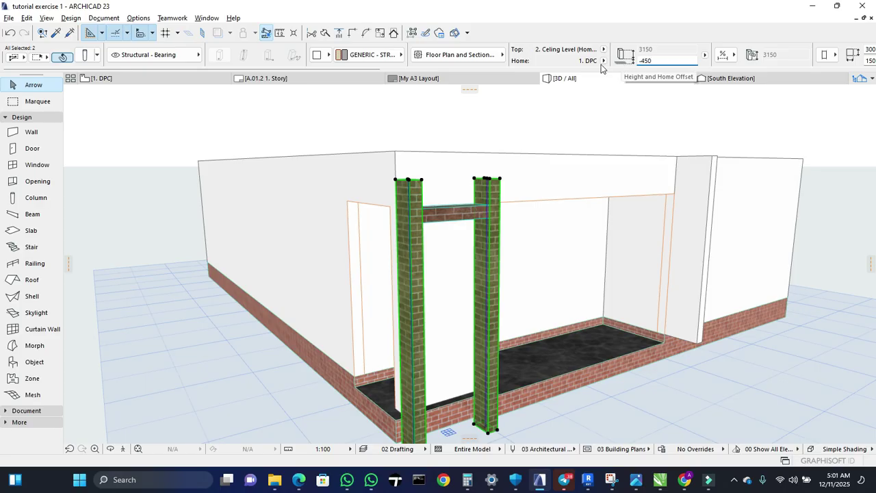
left_click(632, 131)
Select the wall behind the twin brick columns in 3D to check how far that single wall extends along the house.
left_click(450, 281)
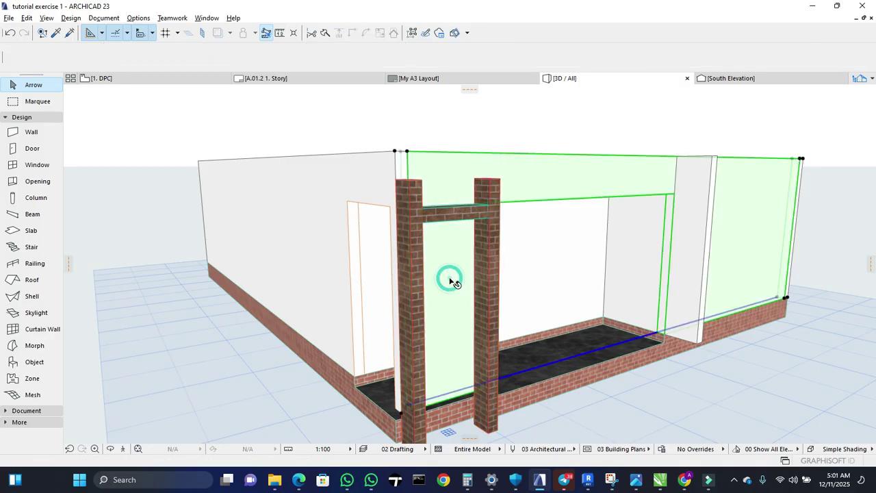
left_click(656, 135)
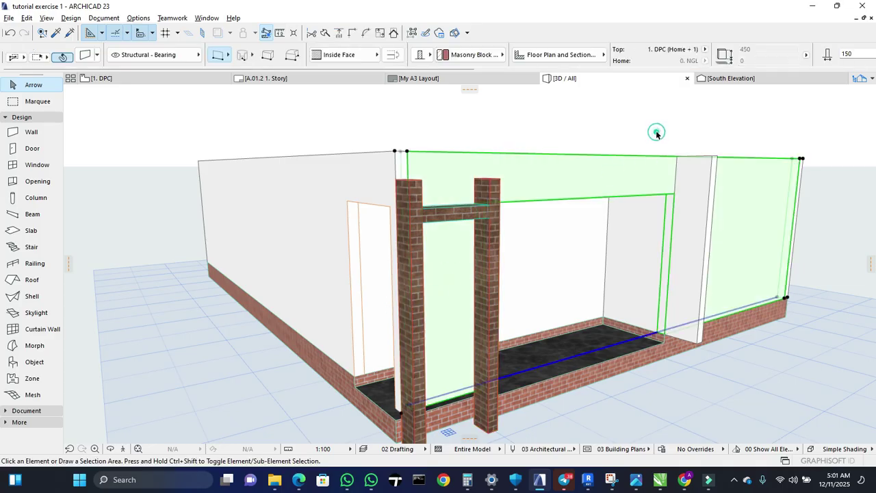
left_click(471, 368)
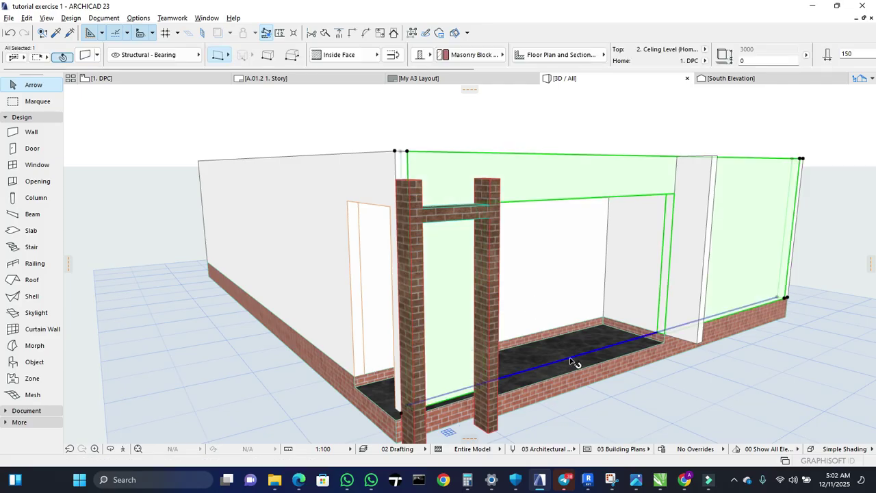
left_click(581, 426)
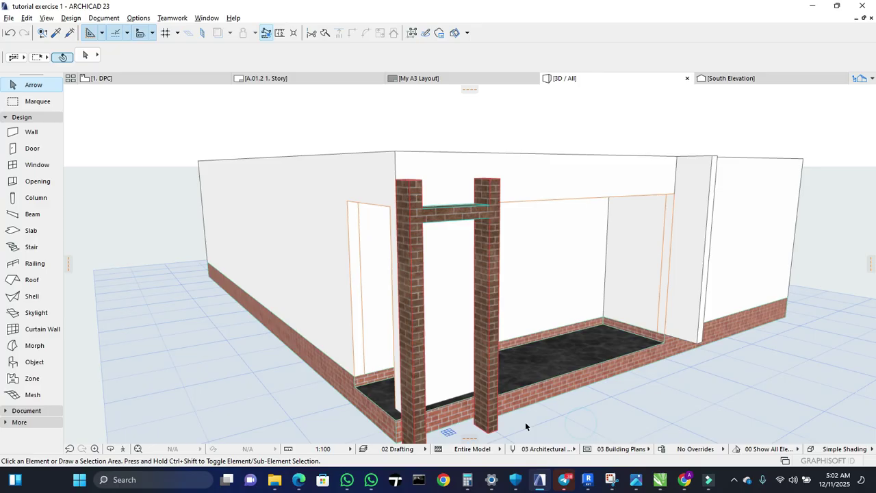
left_click(656, 180)
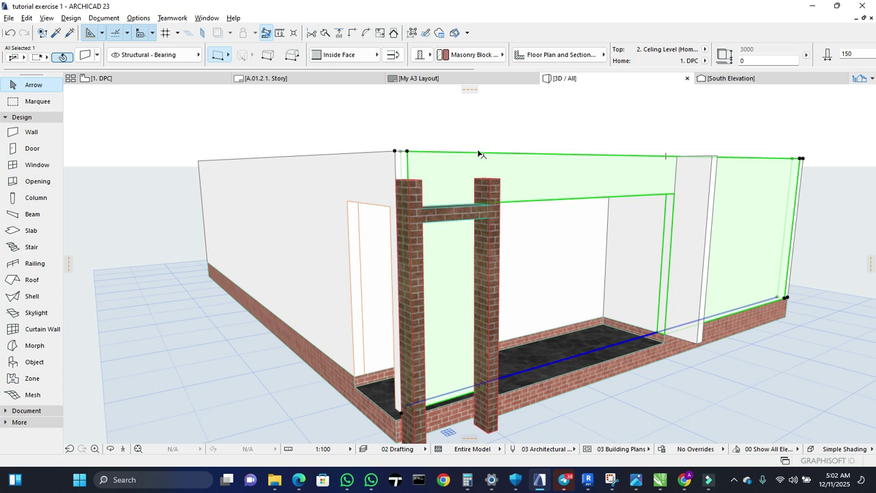
On the DPC floor plan, split the porch's front wall at the inner twin column's edge, keeping the short piece behind the columns selected.
left_click(169, 79)
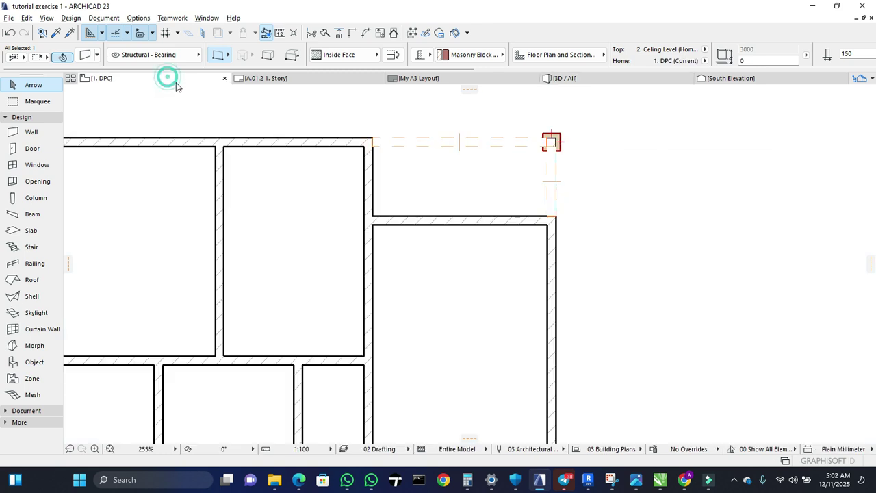
key("Escape")
scroll(388, 294, "down", 4)
middle_click_drag(395, 298, 453, 139)
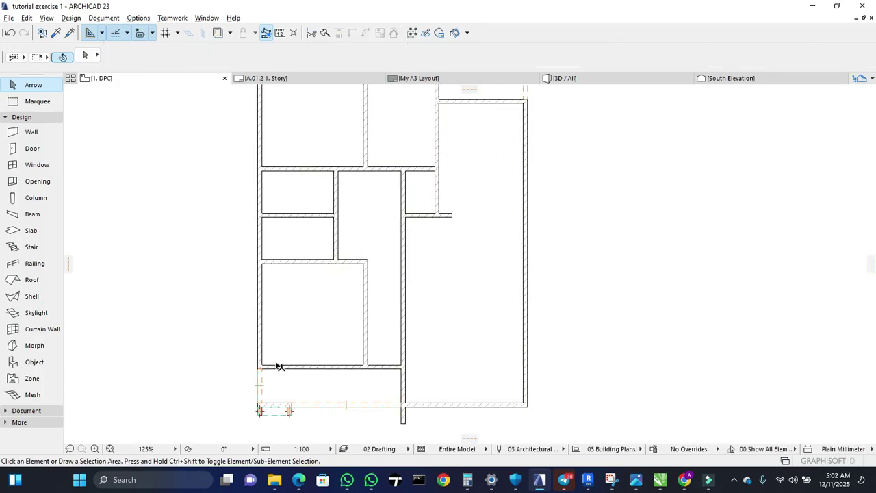
scroll(303, 352, "up", 5)
left_click(274, 339)
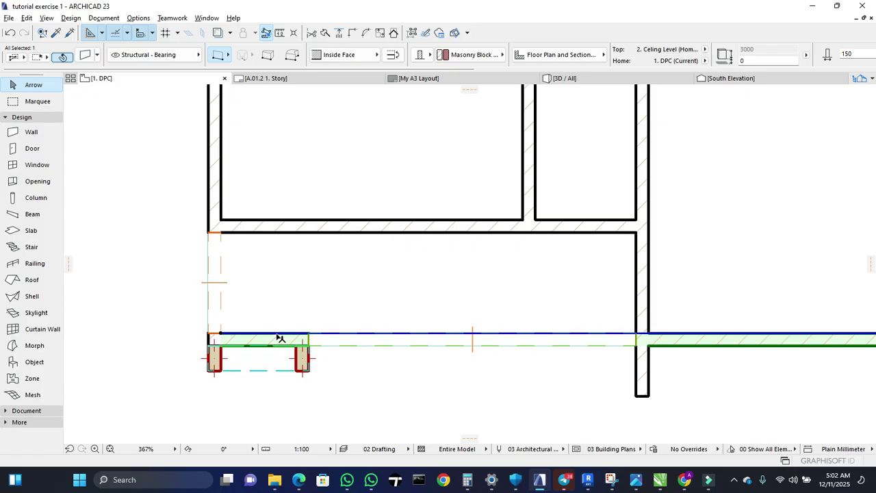
left_click(333, 396)
left_click(261, 338)
left_click(328, 35)
left_click(309, 335)
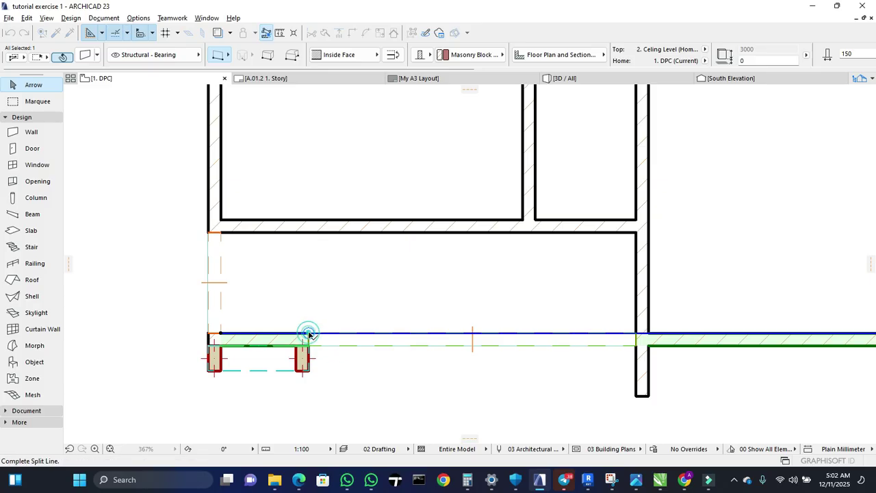
left_click(310, 346)
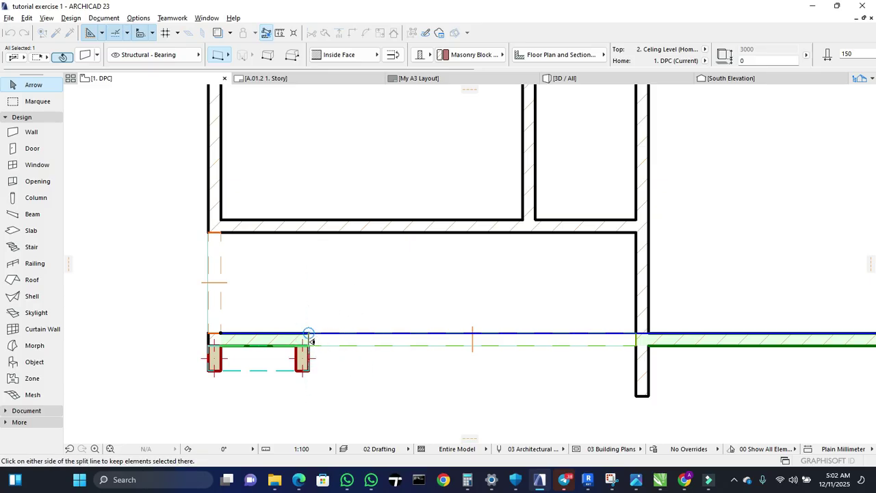
scroll(309, 332, "up", 3)
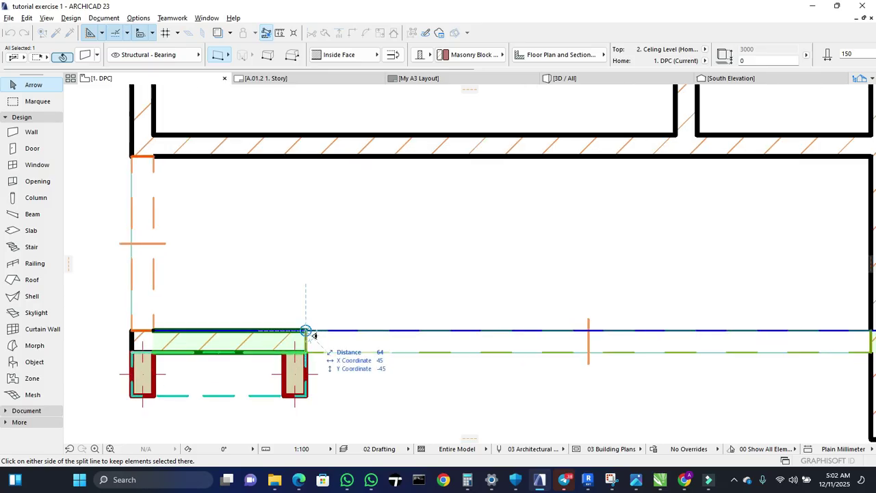
left_click(230, 342)
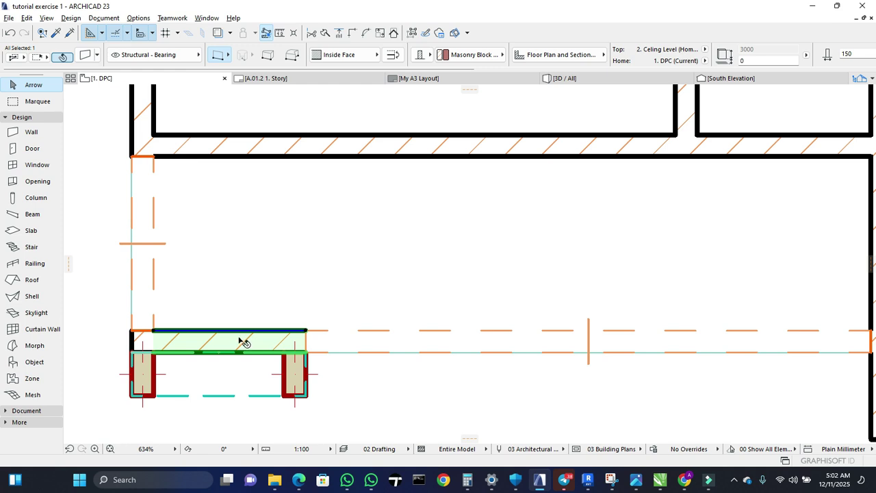
In the 3D view, set the base offset of the short wall piece behind the twin columns to 450 mm.
left_click(550, 80)
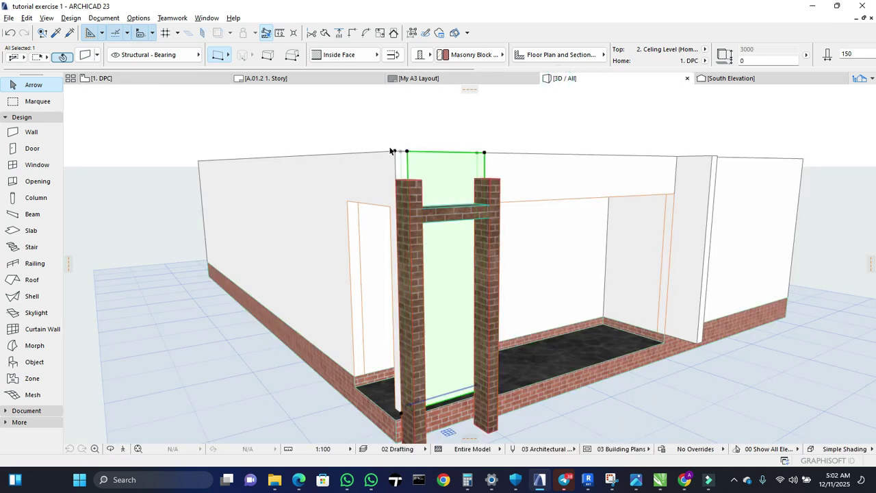
left_click(753, 60)
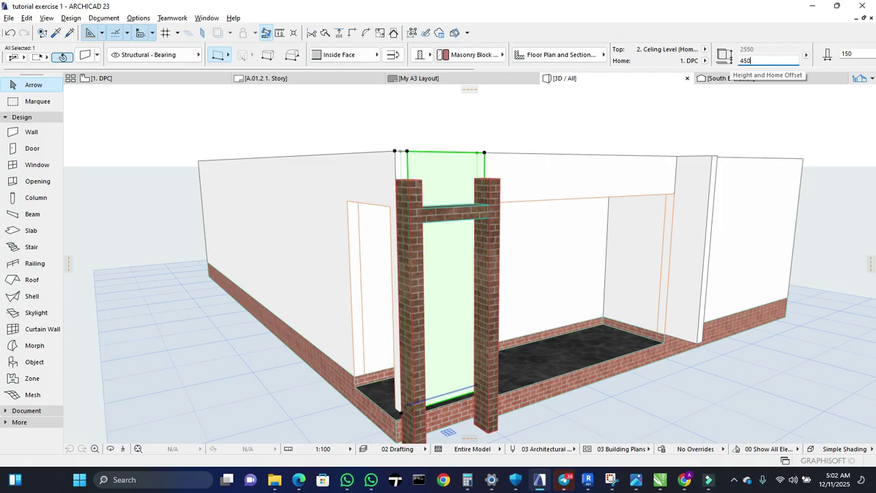
type("450")
key("Return")
left_click(772, 104)
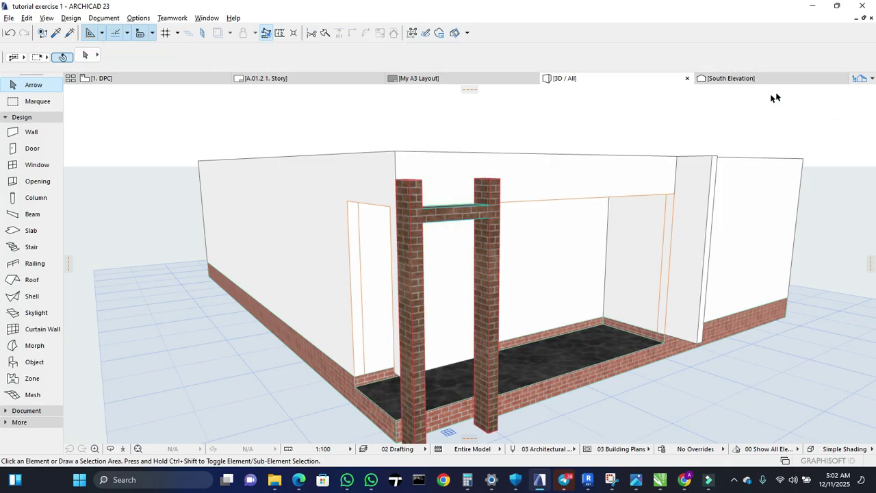
Set the base offset of the short wall piece behind the twin columns to -450 mm from the DPC story.
left_click(465, 336)
left_click(743, 61)
type("450")
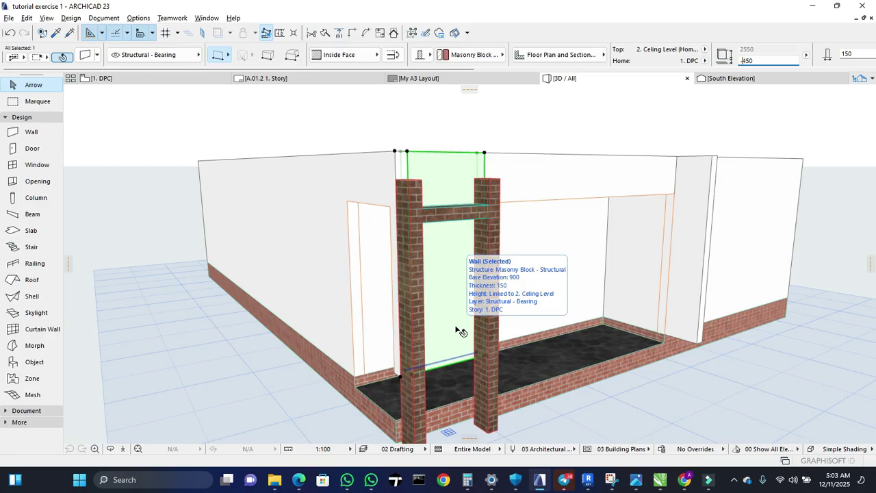
key("Return")
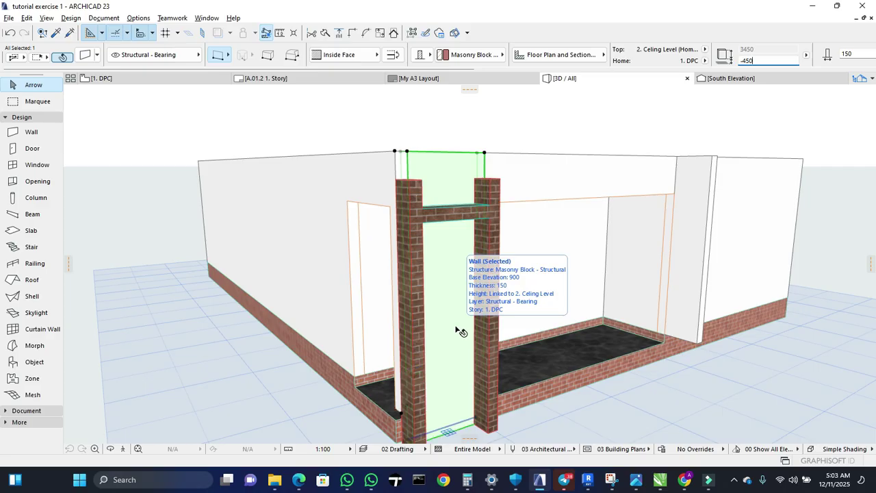
left_click(677, 426)
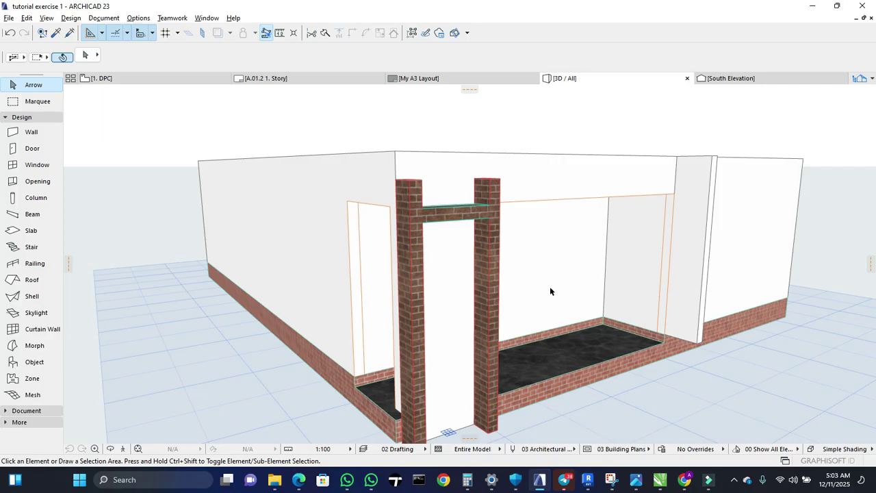
Check the extended columns and wall piece in the South Elevation and return to the 3D view.
left_click(727, 78)
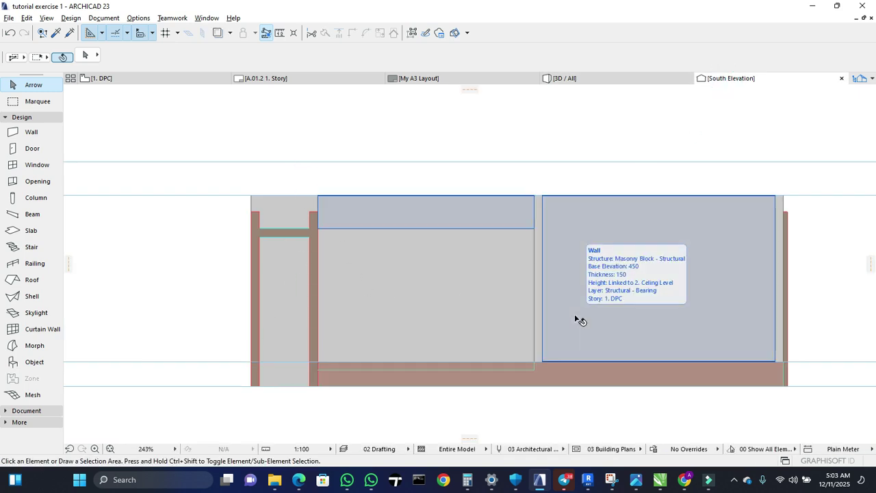
left_click(595, 80)
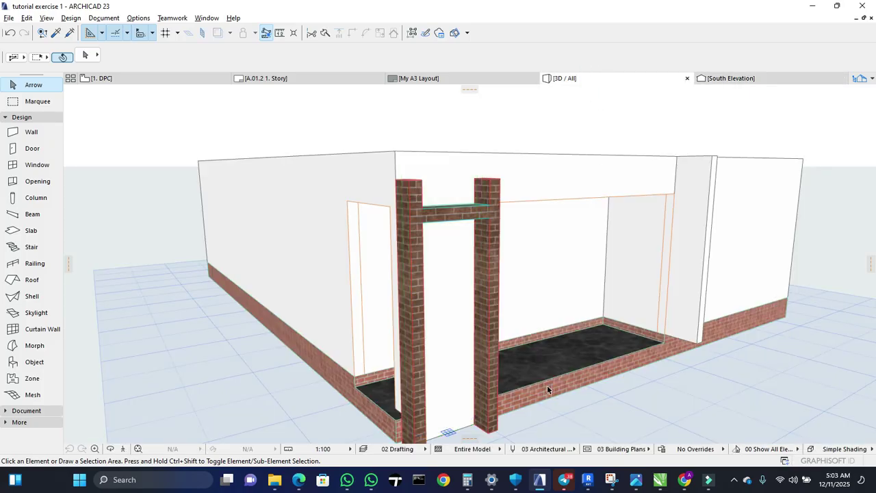
middle_click_drag(414, 298, 440, 309, "shift")
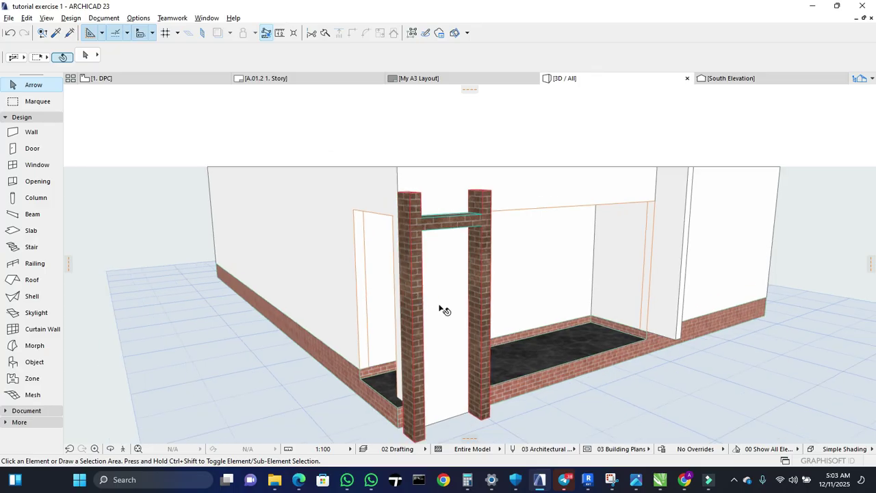
Select the cross wall at the porch's far end and locate its projecting end on the DPC floor plan.
left_click(675, 263)
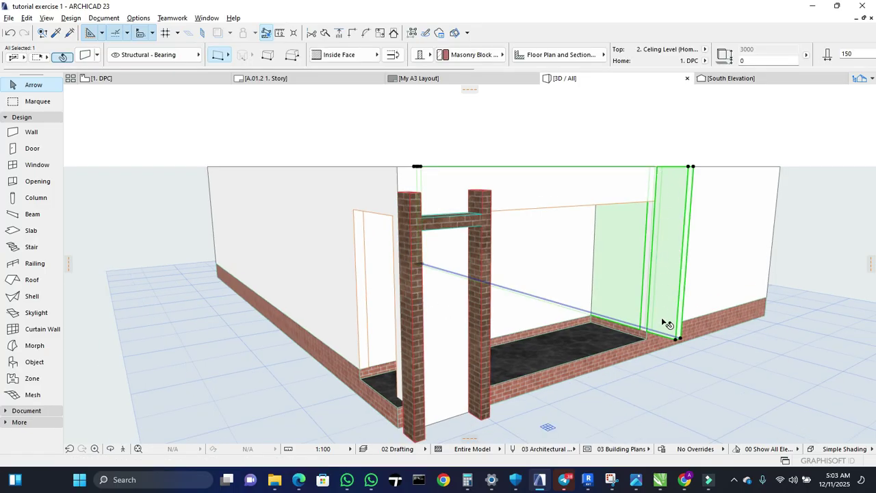
left_click(154, 79)
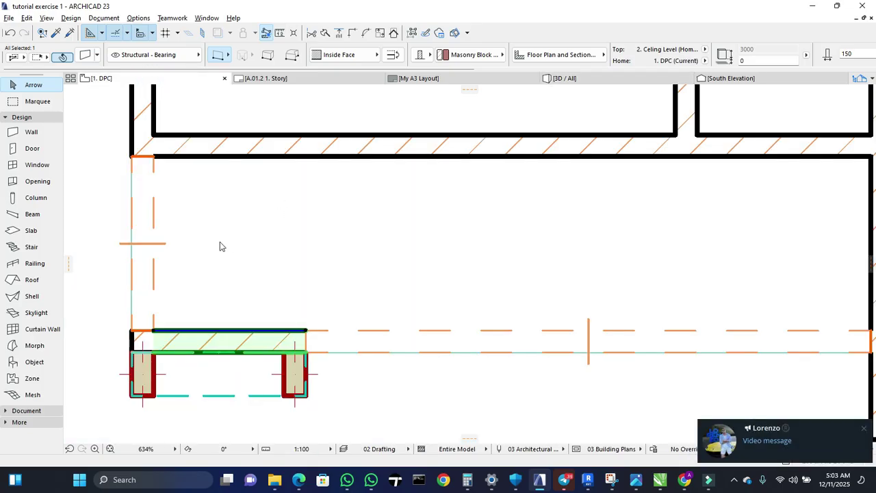
scroll(439, 261, "down", 5)
left_click(592, 299)
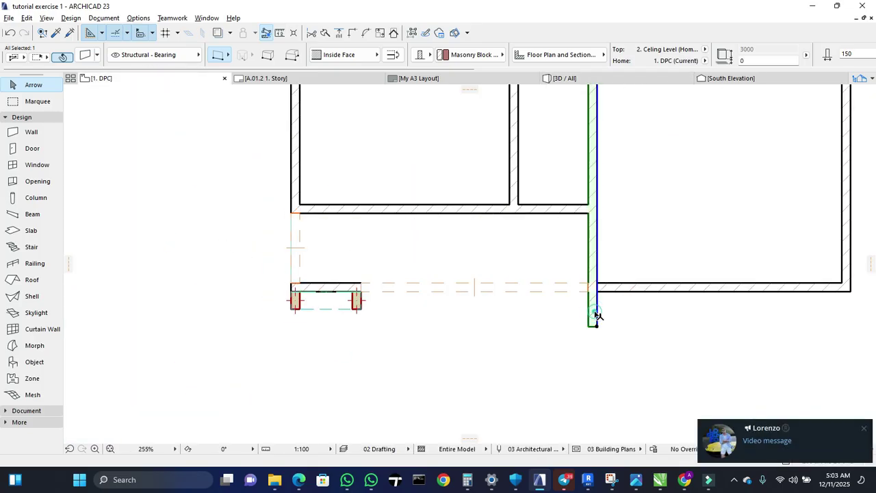
scroll(602, 294, "up", 4)
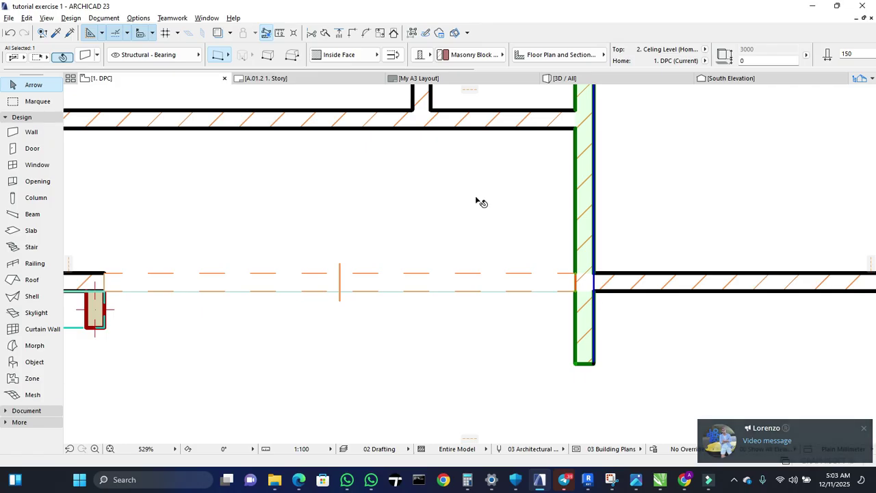
left_click(326, 33)
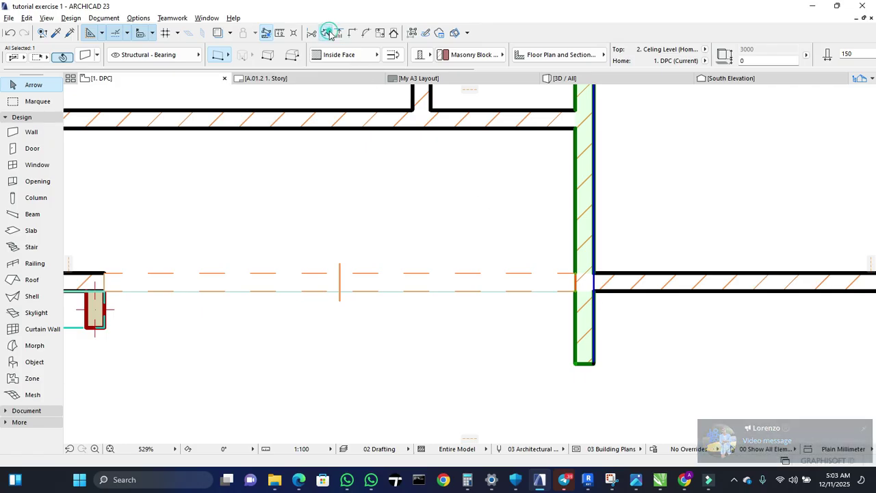
left_click(595, 294)
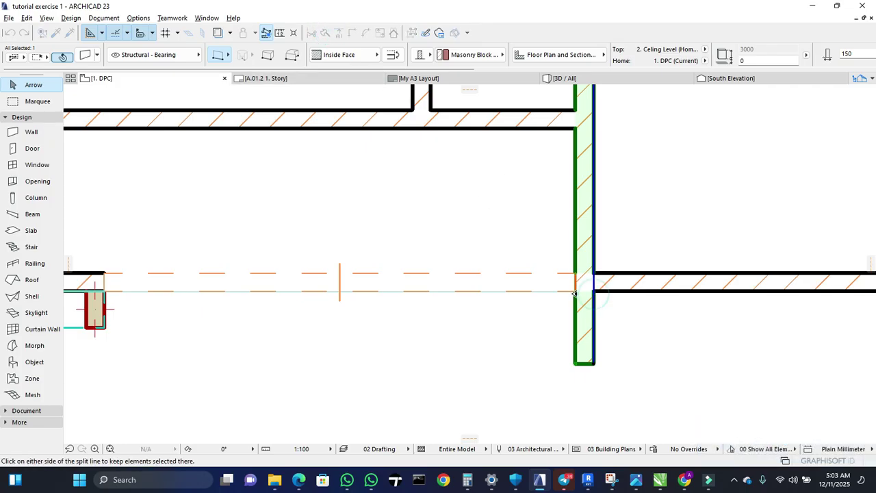
left_click(609, 317)
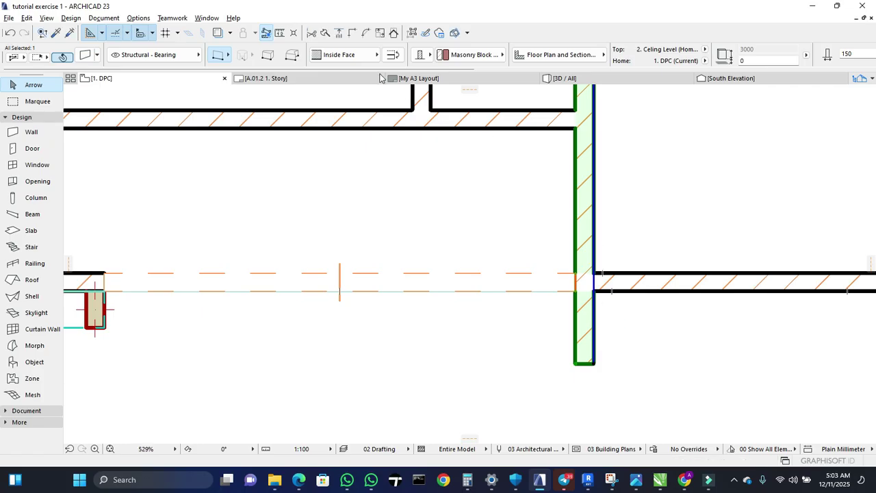
Split the porch's end cross wall at the front wall line, keeping the piece projecting past the facade selected.
left_click(326, 34)
left_click(576, 277)
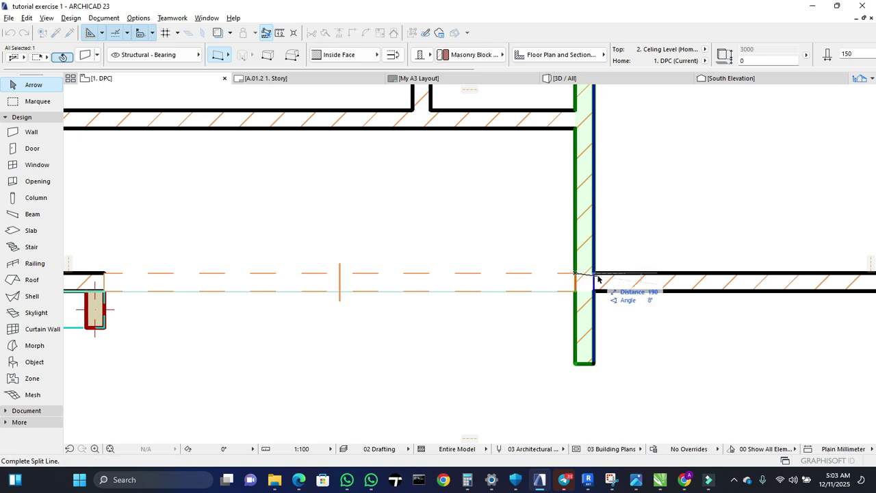
left_click(596, 290)
left_click(626, 356)
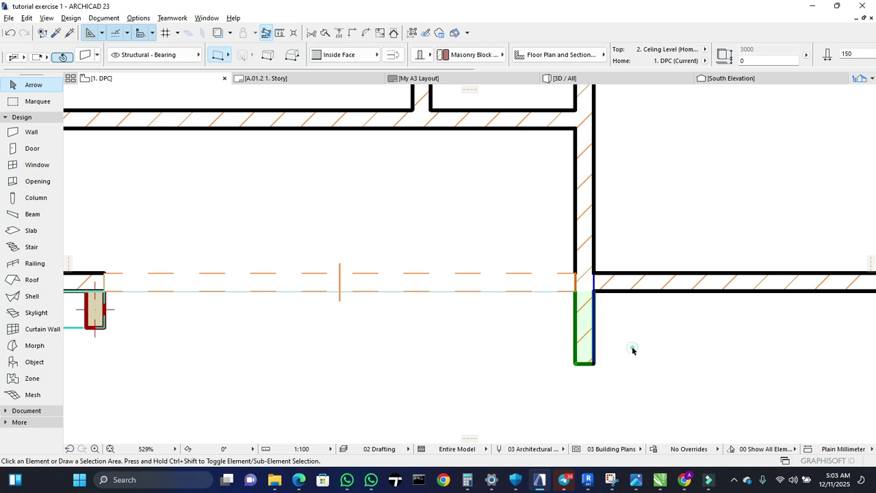
Try a base offset of -450 mm on the projecting wall piece.
left_click(765, 61)
type("-45")
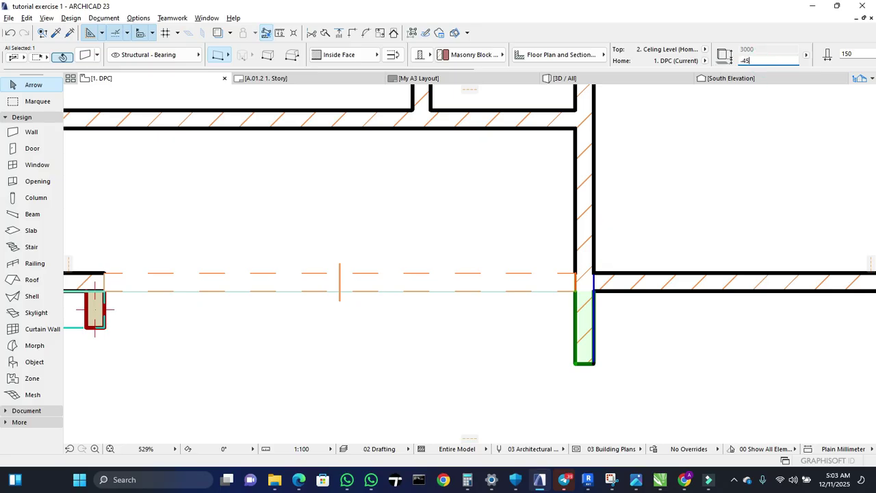
type("0")
key("Return")
double_click(746, 61)
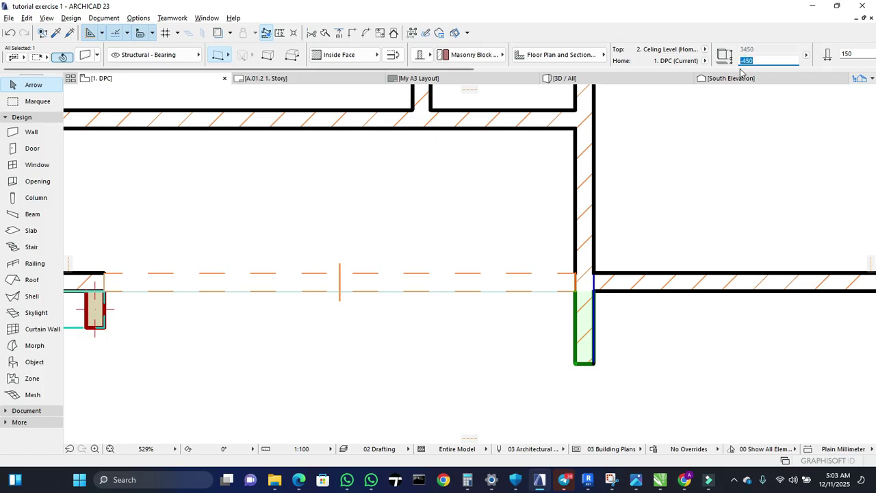
left_click(714, 180)
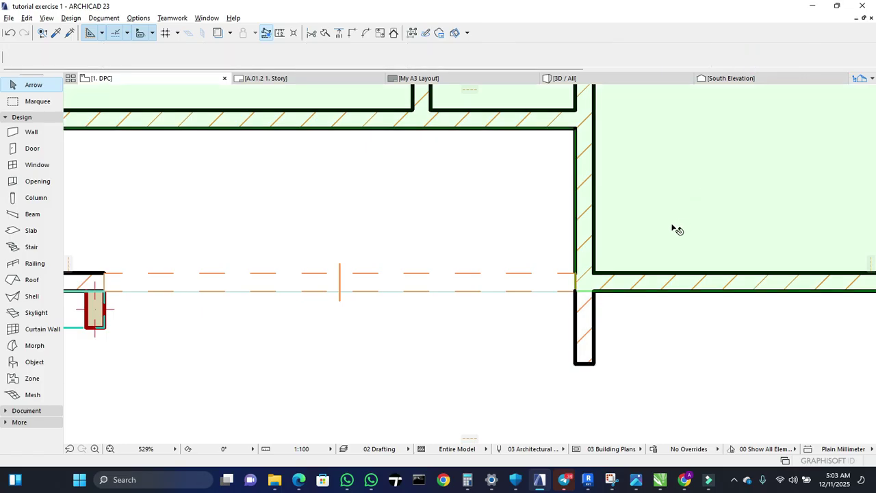
left_click(615, 325)
Set the projecting wall piece's home story to 0. NGL and its top link to 2. Celing Level (Home + 2).
left_click(583, 353)
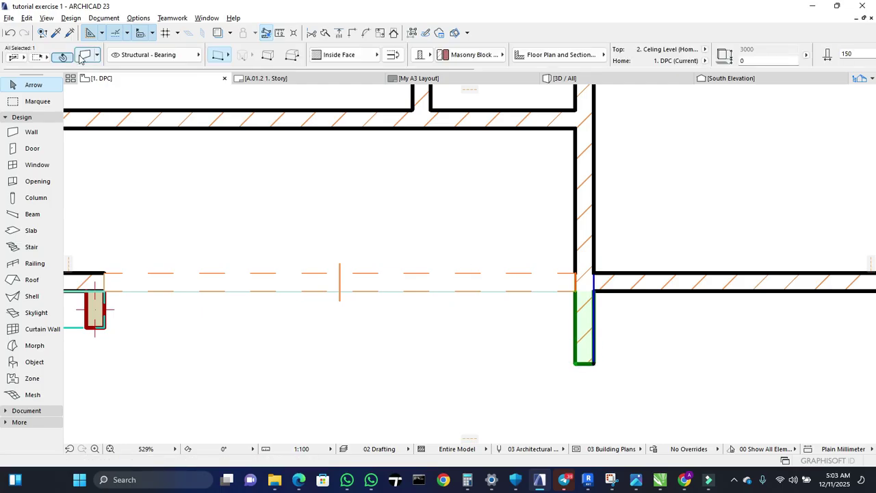
key("ctrl+t")
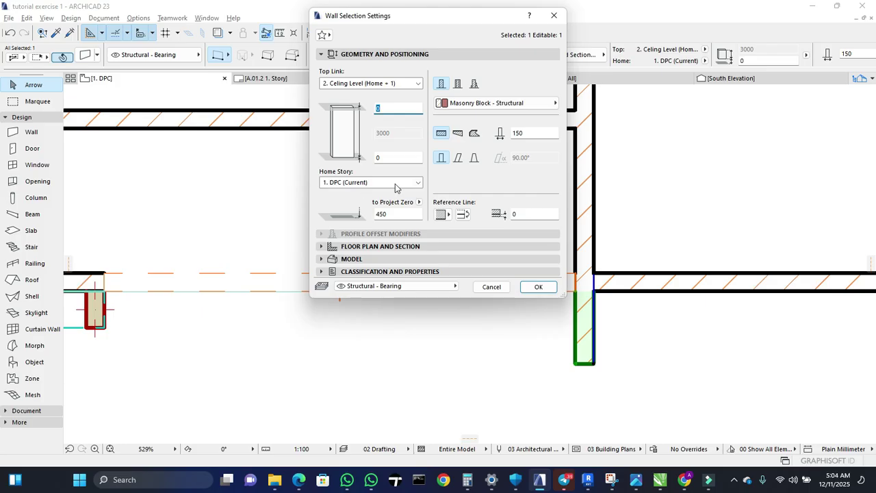
left_click(395, 184)
left_click(376, 219)
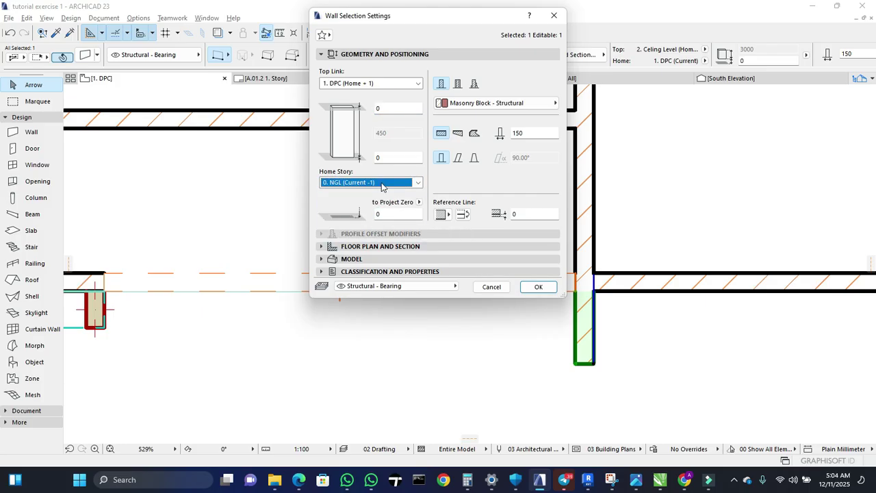
left_click(392, 83)
left_click(387, 104)
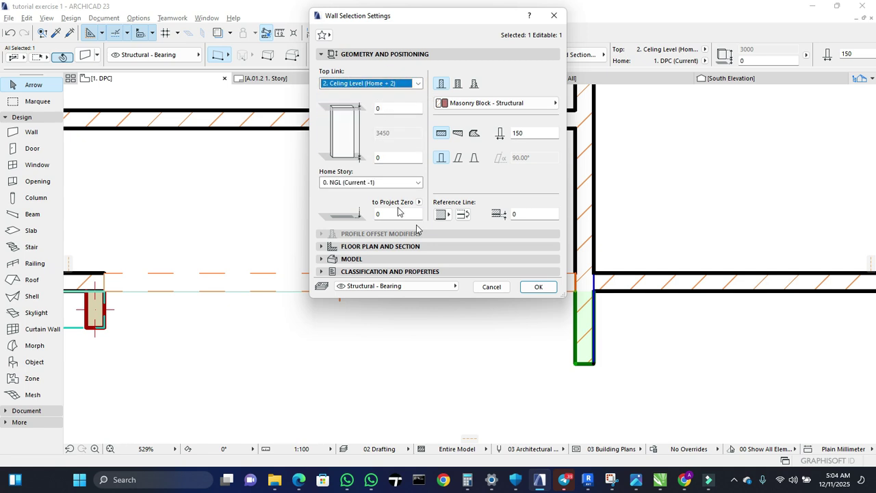
left_click(538, 287)
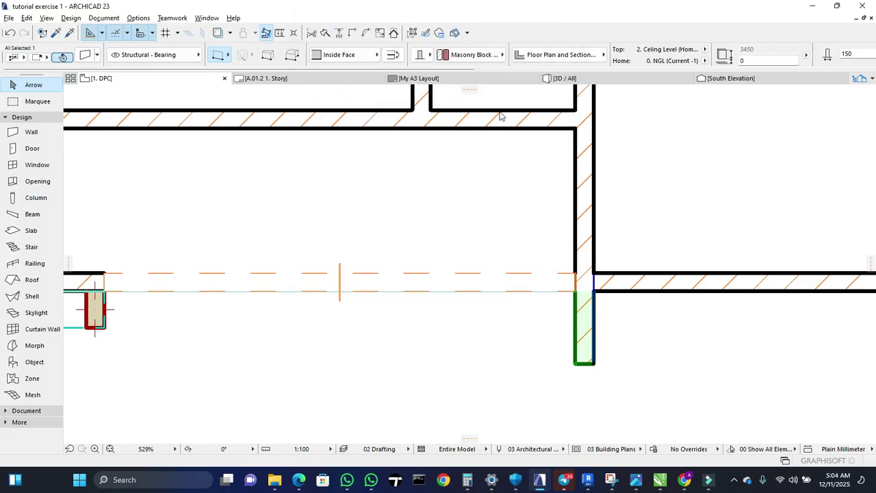
In the 3D view, set the inner twin column's base offset to 0 mm.
left_click(565, 79)
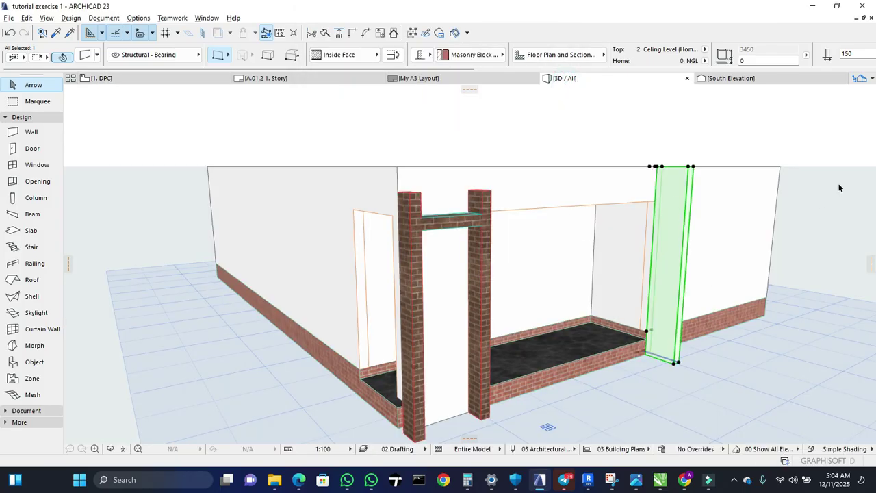
left_click(824, 168)
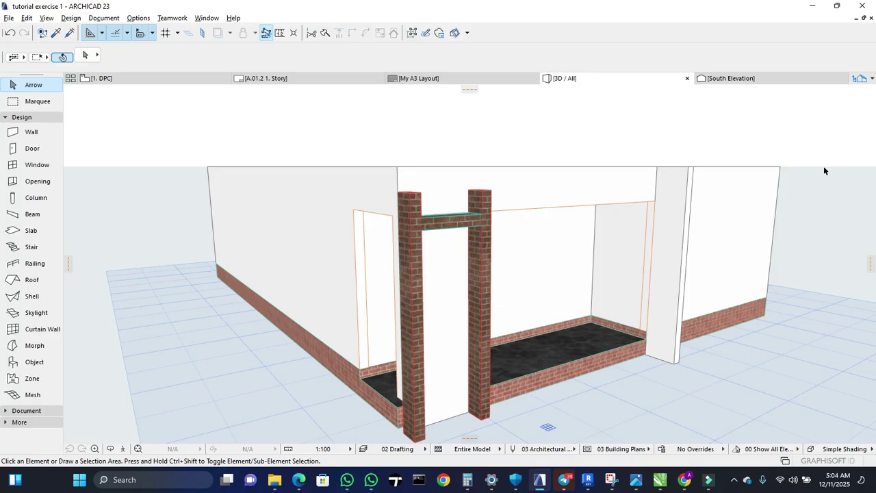
left_click(482, 194)
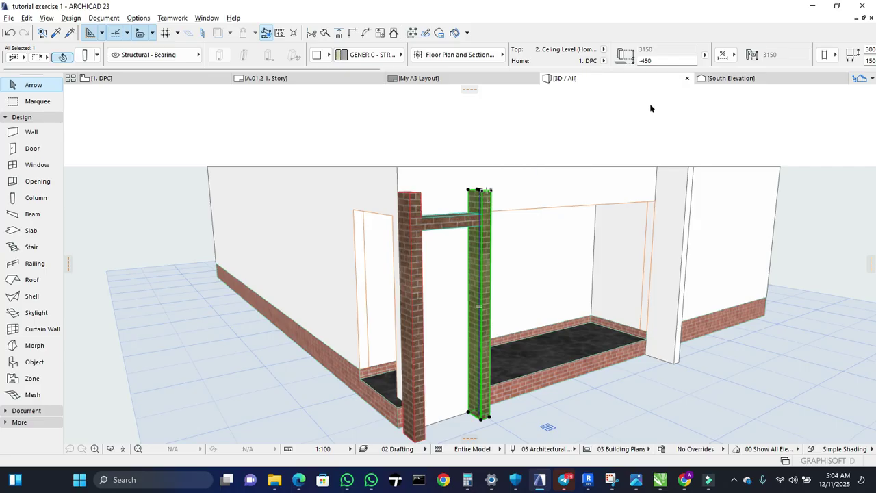
left_click(656, 60)
type("0")
key("Return")
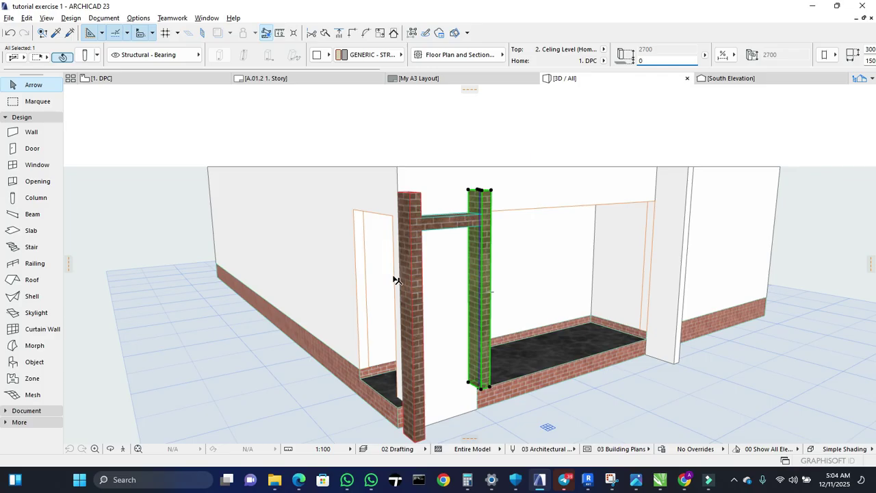
Set the inner twin column's home story to 0. NGL and its top link to 2. Celing Level (Home + 2).
left_click(84, 55)
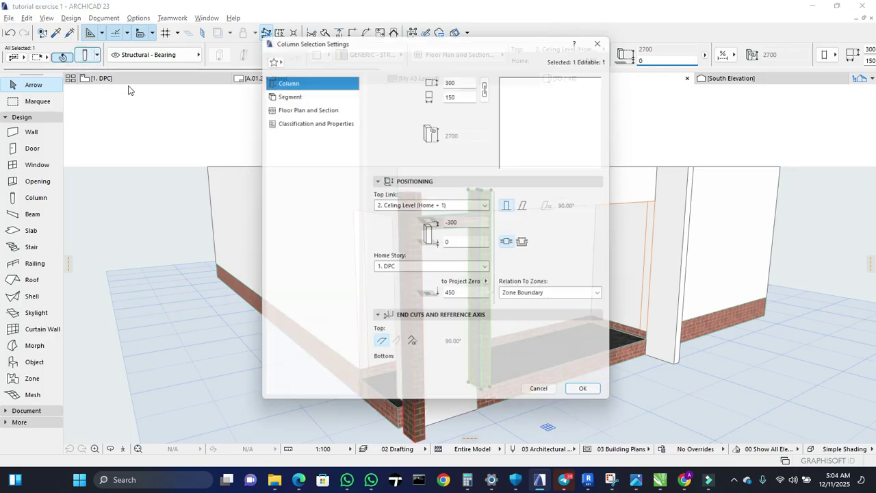
left_click(458, 271)
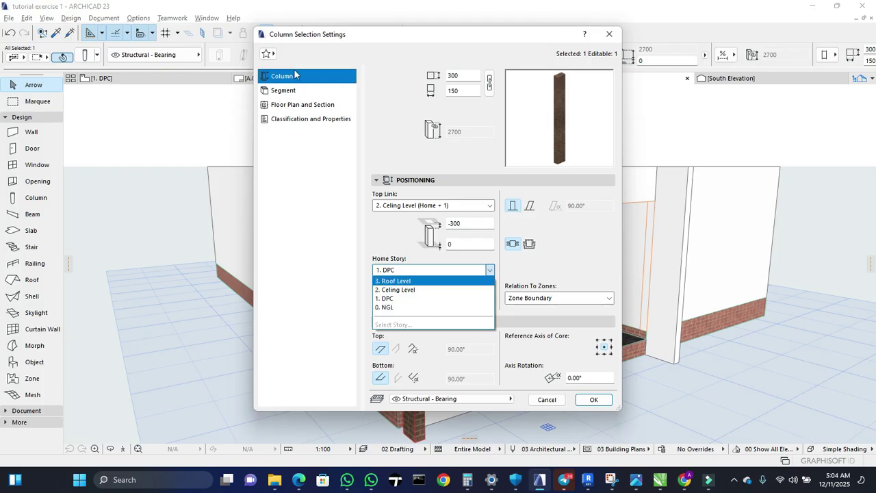
left_click(394, 307)
left_click(464, 208)
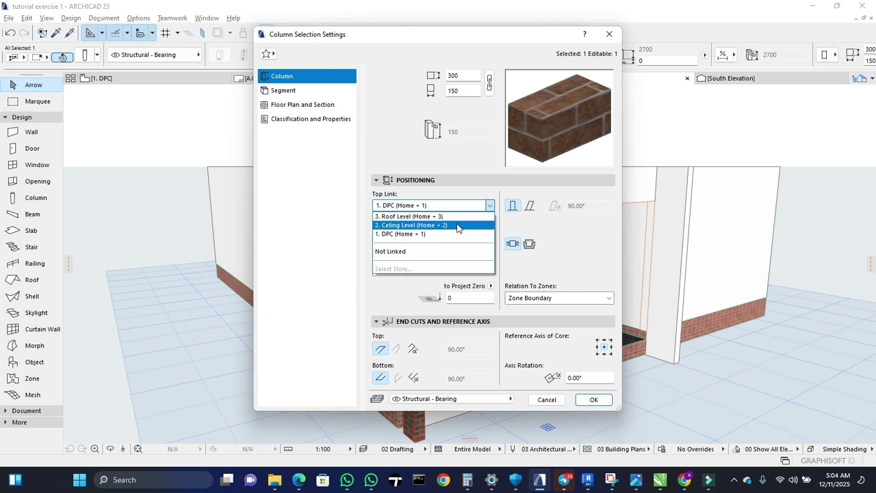
left_click(453, 225)
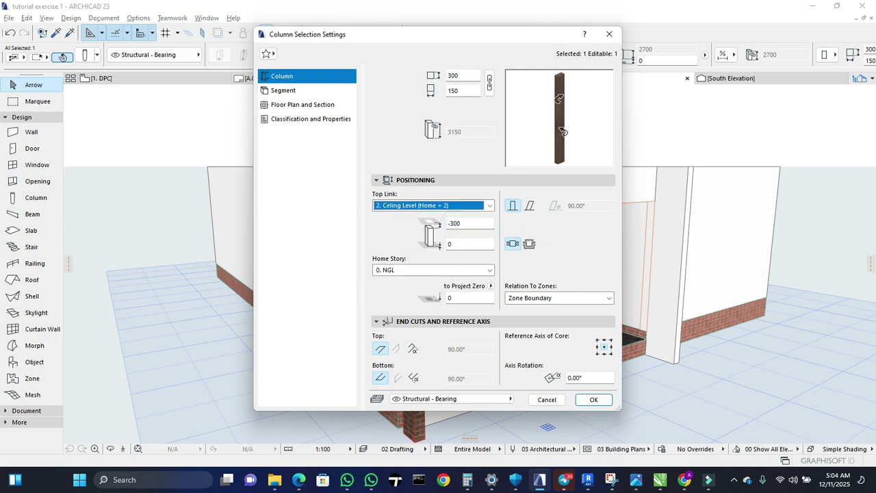
left_click(593, 400)
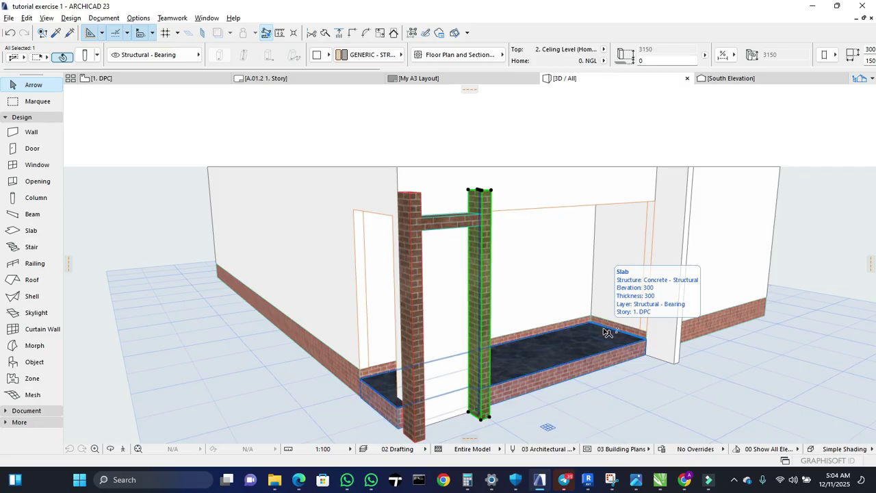
left_click(531, 411)
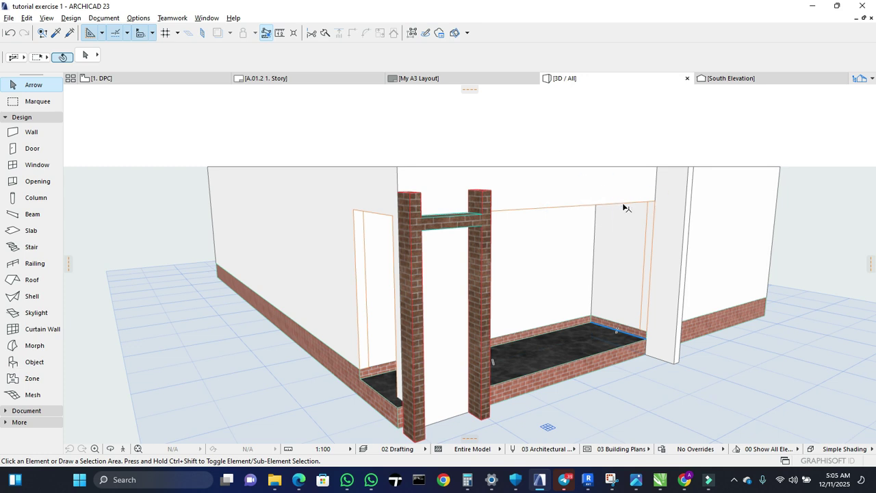
Orbit the 3D model to examine the porch columns, wall pieces and lowered slab from the house's other side.
right_click(498, 252)
left_click(255, 360)
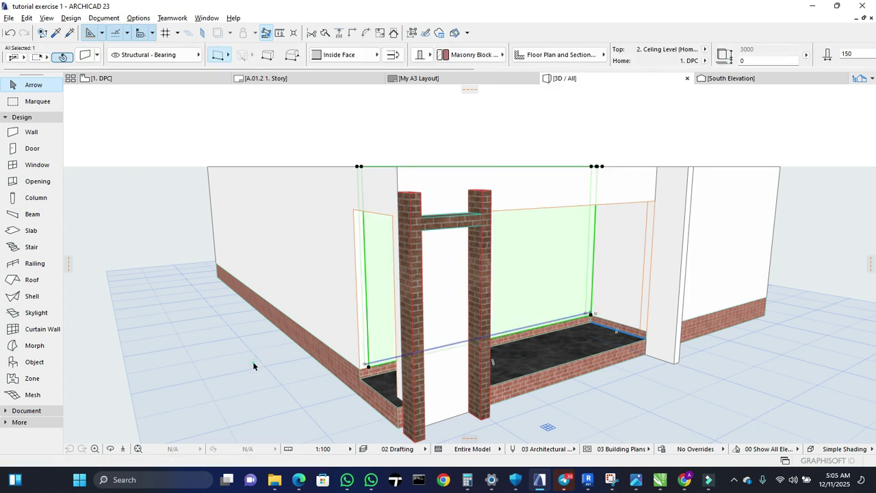
left_click(253, 362)
right_click(306, 339)
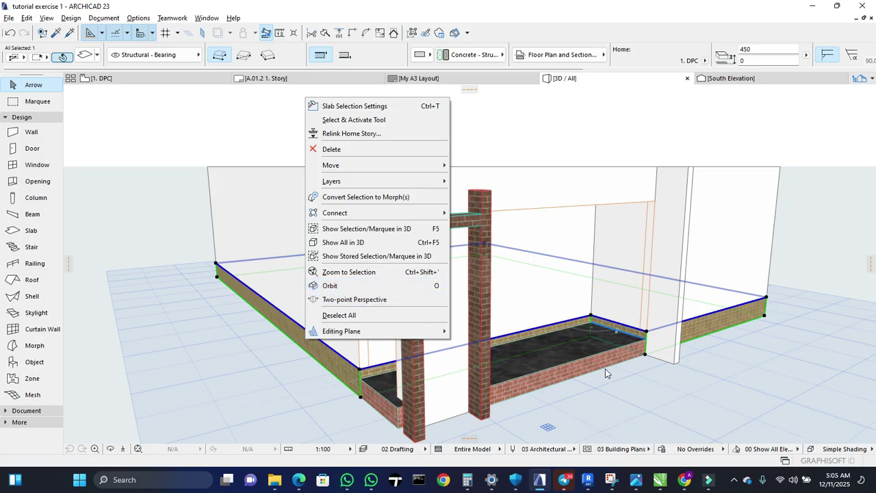
left_click(432, 288)
left_click_drag(509, 364, 268, 343)
left_click_drag(654, 315, 469, 359)
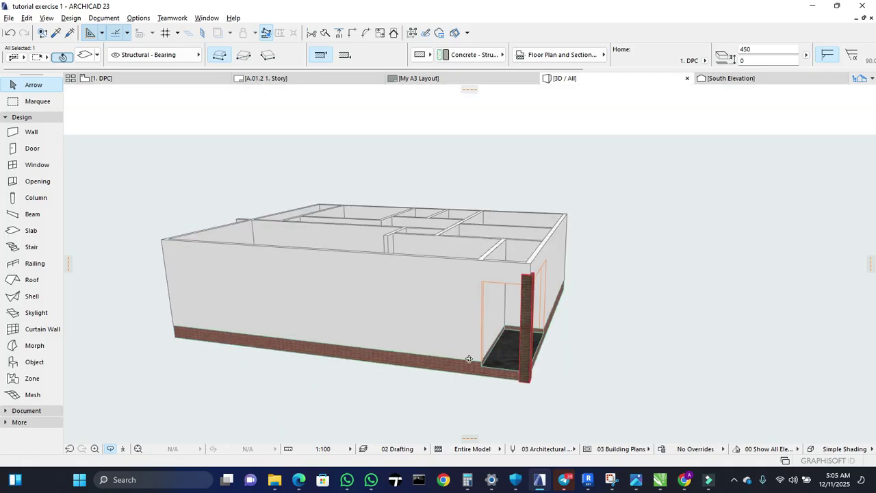
scroll(480, 367, "up", 10)
left_click_drag(521, 395, 447, 400)
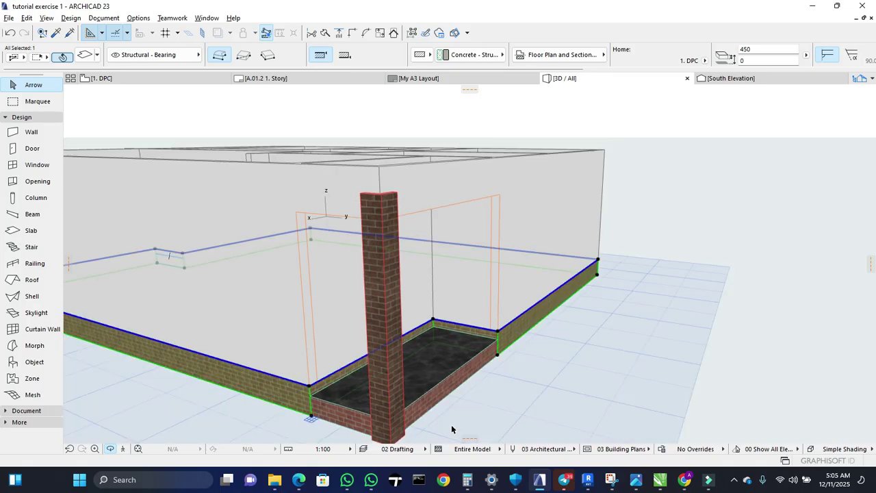
left_click(458, 373)
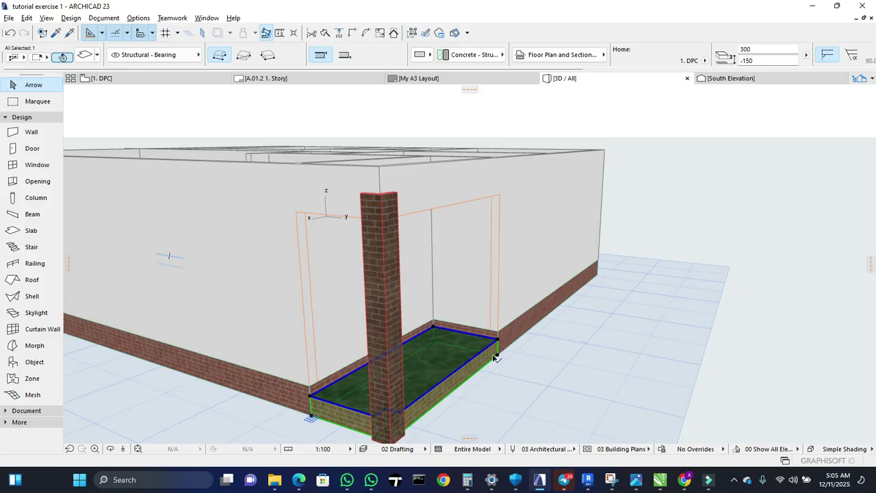
Examine the 1. DPC floor plan around the projecting wall piece, both porches and their columns, ending with the whole house in view.
left_click(182, 78)
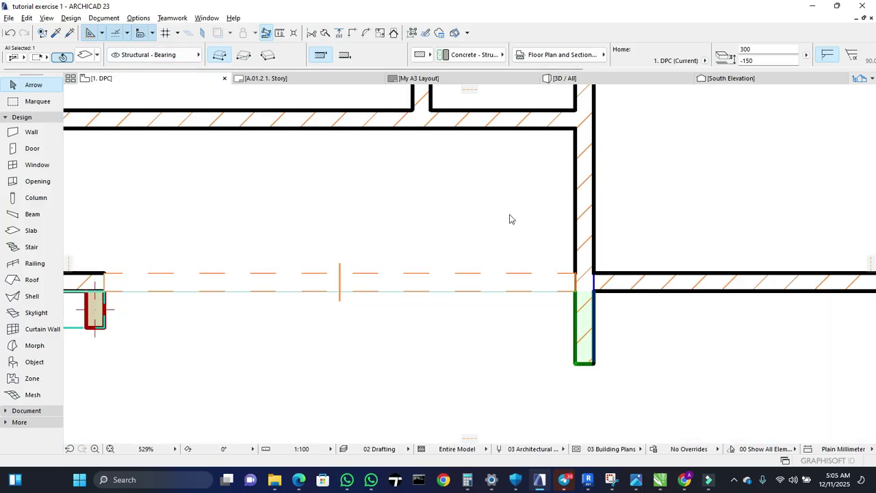
scroll(127, 294, "down", 3)
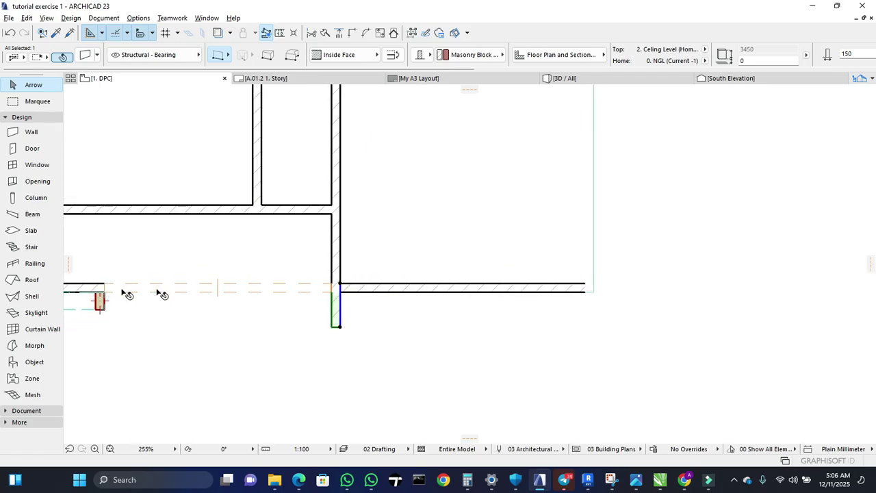
scroll(479, 182, "down", 2)
middle_click_drag(479, 280, 478, 390)
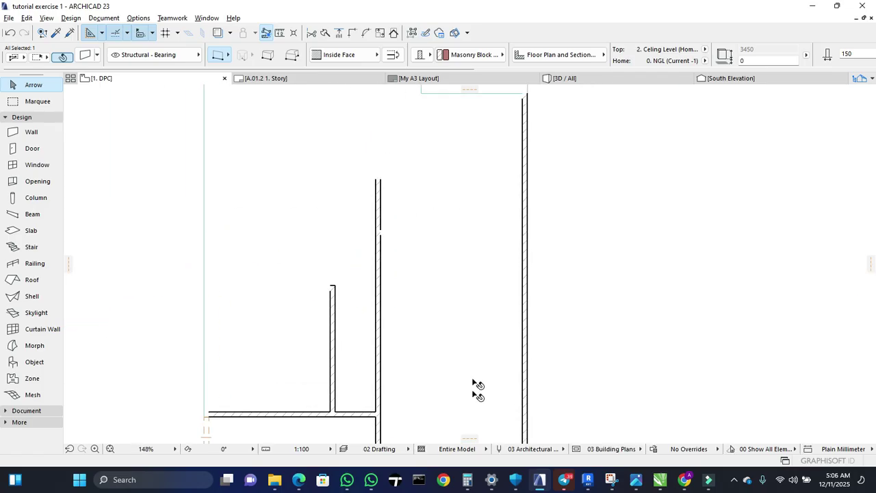
scroll(466, 180, "up", 2)
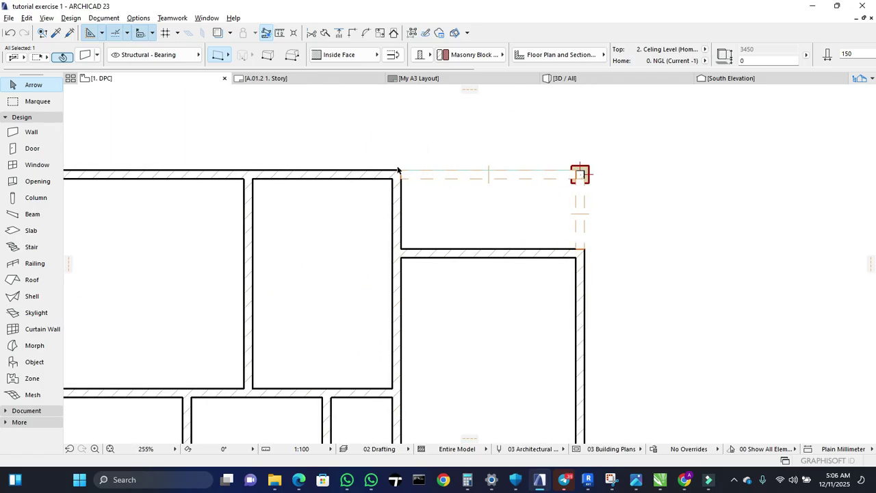
scroll(632, 132, "down", 1)
scroll(632, 129, "down", 3)
middle_click_drag(615, 265, 524, 199)
scroll(538, 212, "up", 1)
scroll(538, 212, "down", 2)
scroll(537, 215, "down", 3)
middle_click_drag(520, 233, 541, 225)
scroll(540, 225, "up", 1)
scroll(551, 234, "up", 2)
scroll(556, 232, "down", 1)
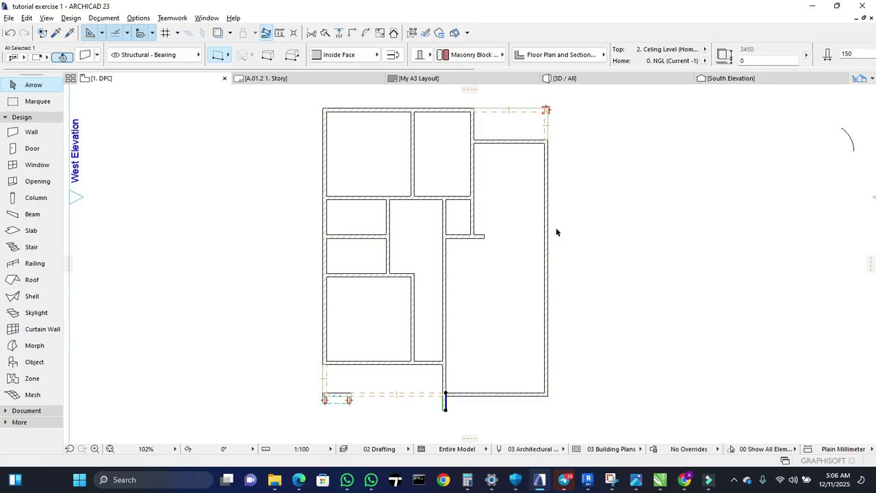
Clear the selection in the 3D view and orbit the house to examine the porch with the twin columns and projecting wall piece.
left_click(563, 79)
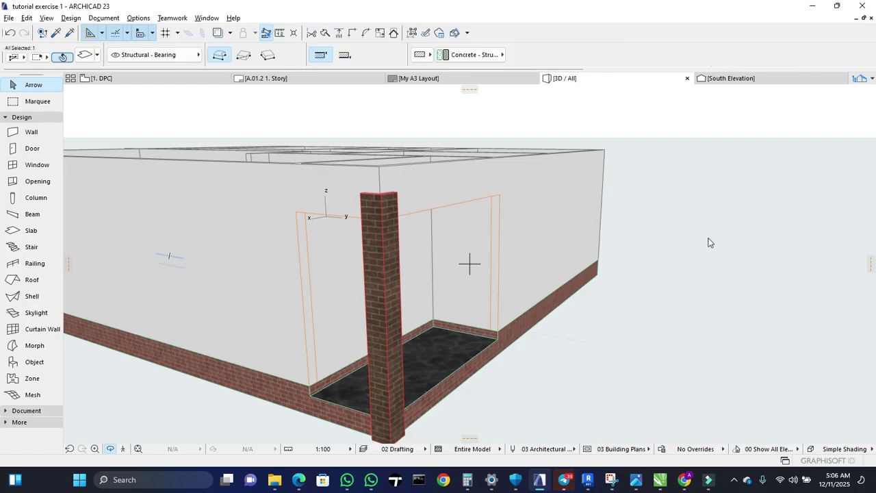
left_click(697, 221)
right_click(682, 247)
left_click(676, 254)
scroll(698, 291, "down", 5)
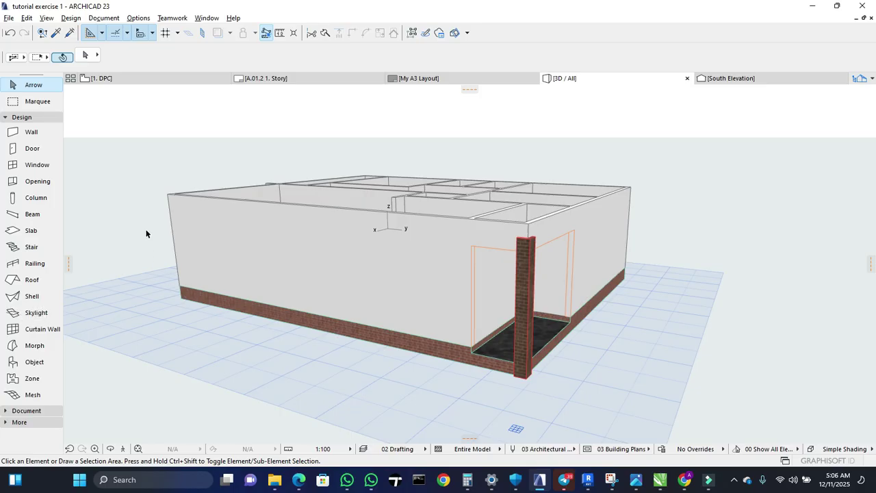
right_click(164, 250)
left_click(518, 137)
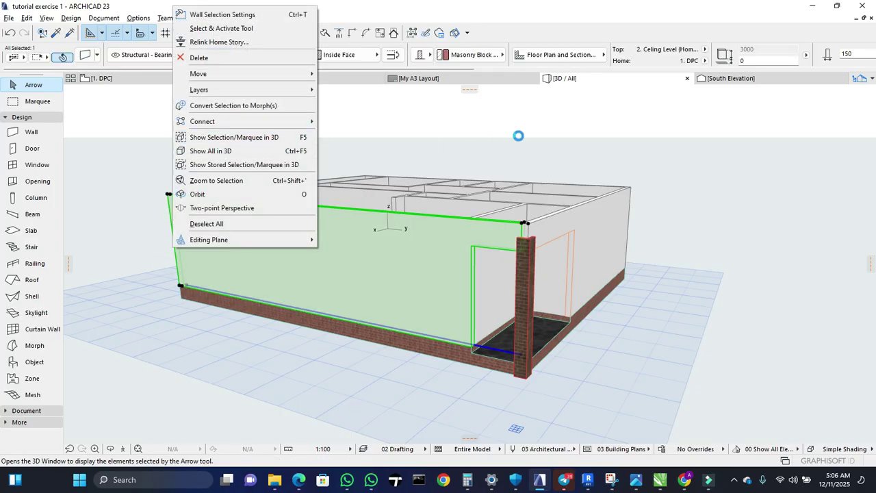
left_click(518, 136)
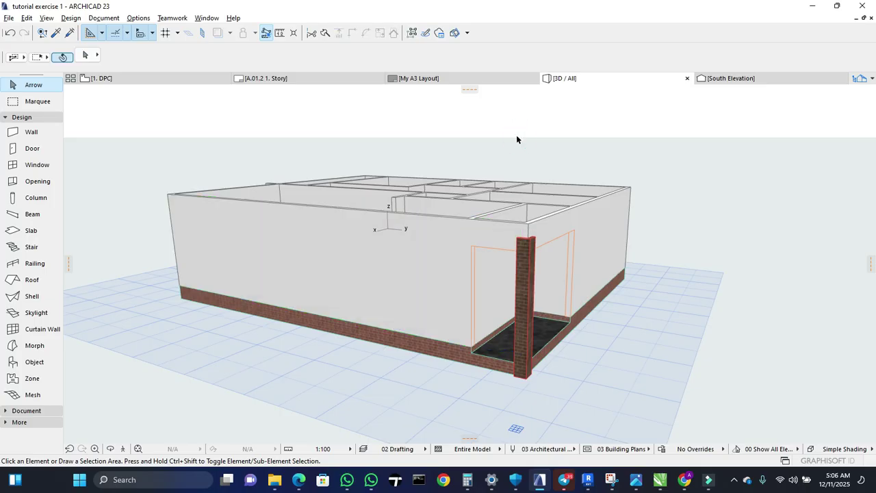
right_click(509, 140)
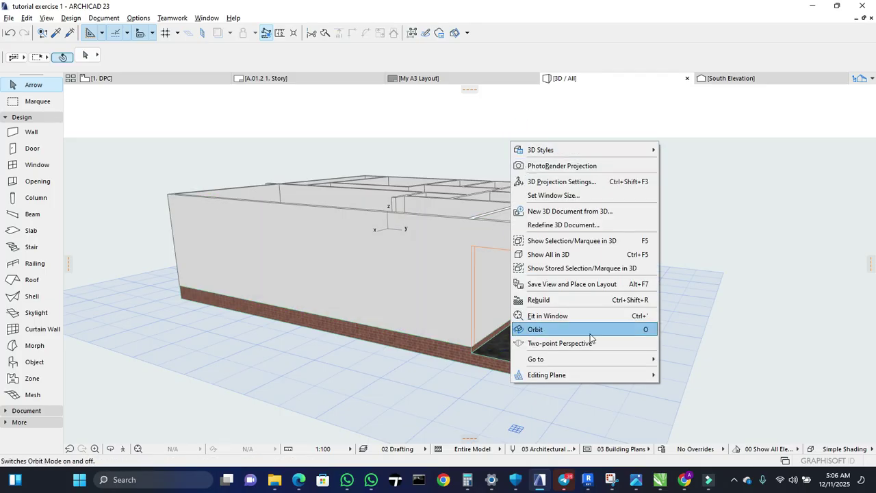
left_click(587, 327)
left_click_drag(259, 279, 510, 293)
left_click_drag(213, 277, 580, 239)
left_click_drag(357, 330, 455, 356)
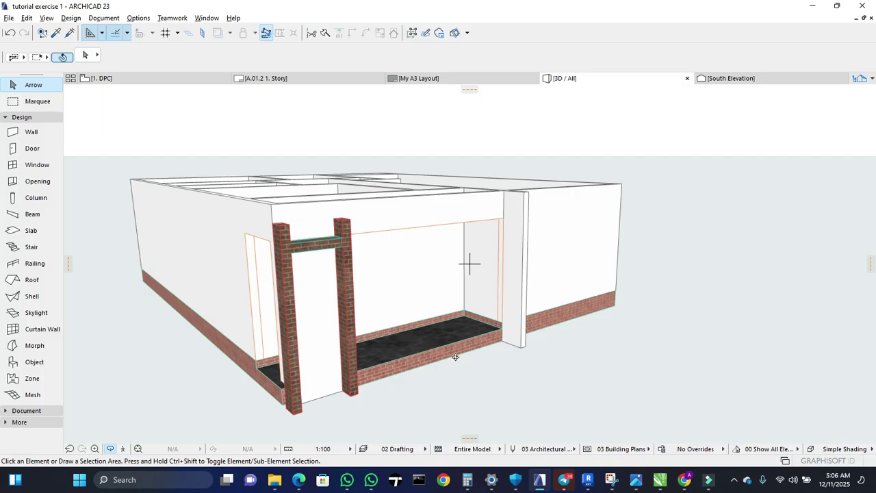